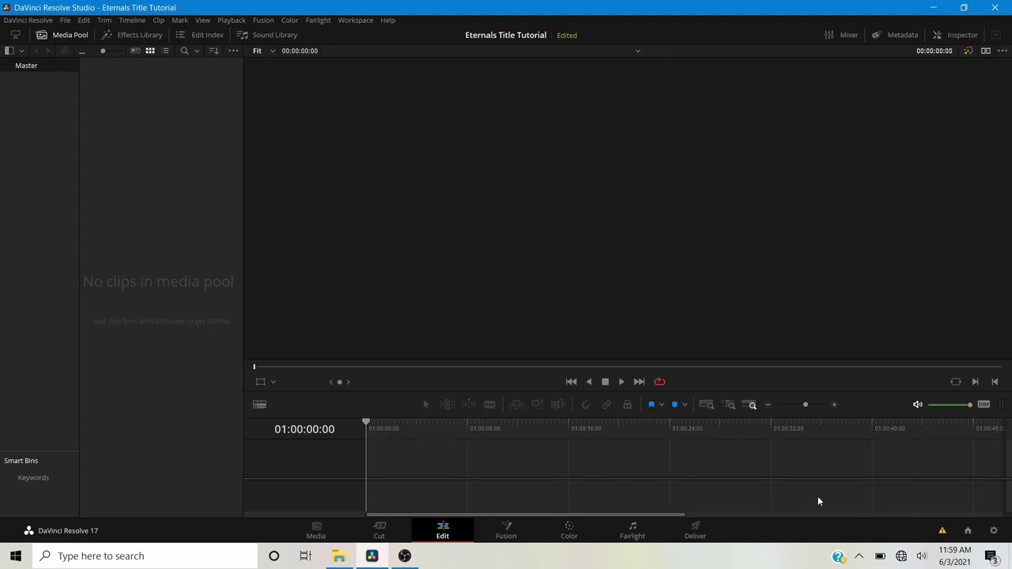
Check the timeline resolution and frame rate in the project settings without changing them.
left_click(993, 533)
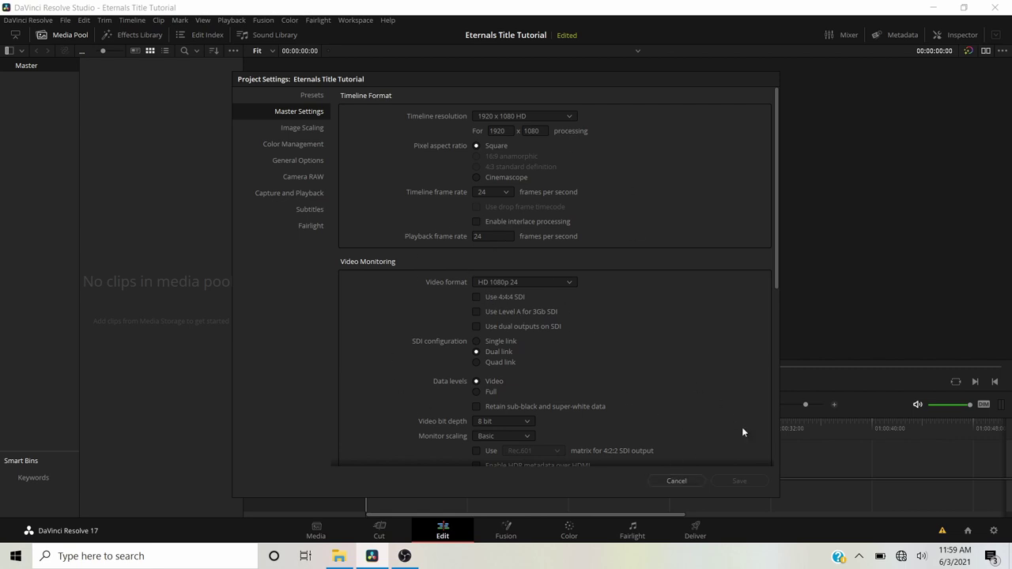
left_click(679, 486)
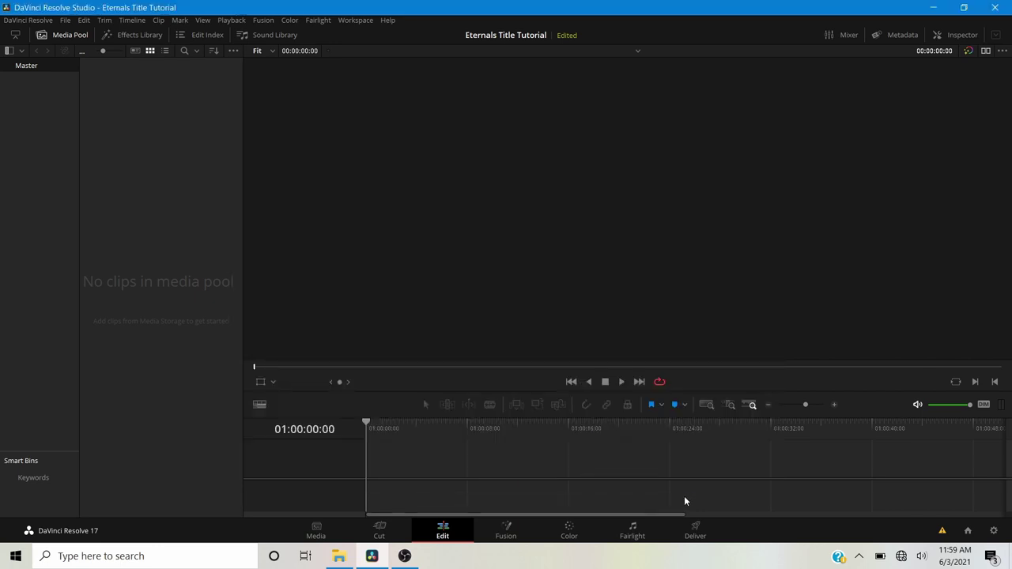
Create a new Fusion composition clip named Title in the media pool.
right_click(149, 142)
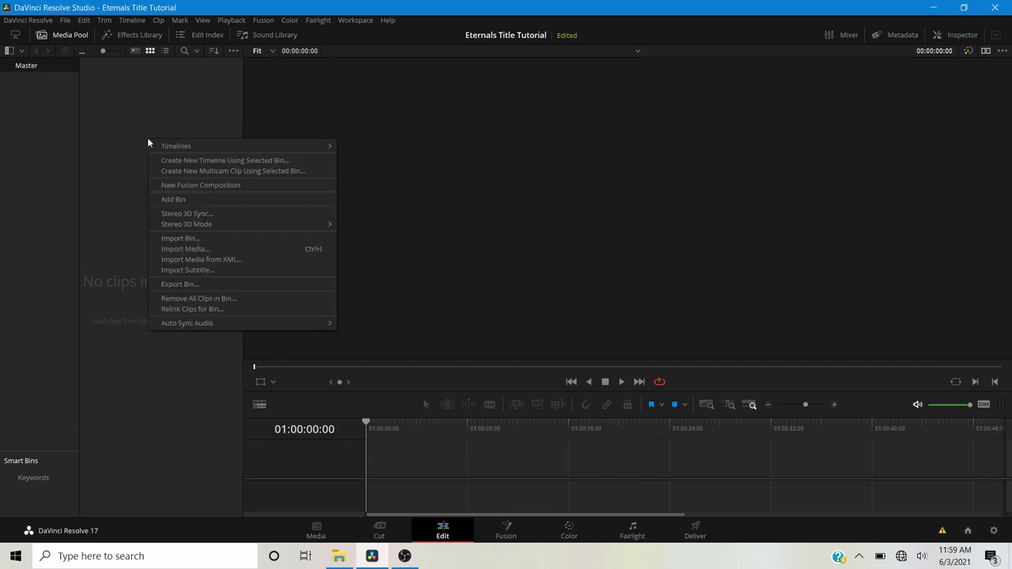
left_click(193, 189)
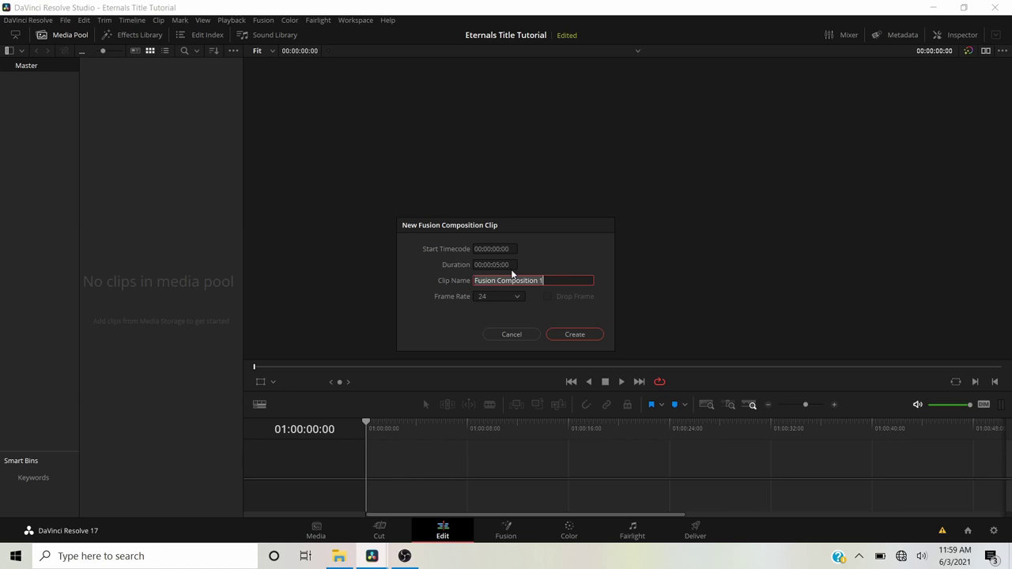
type("Title")
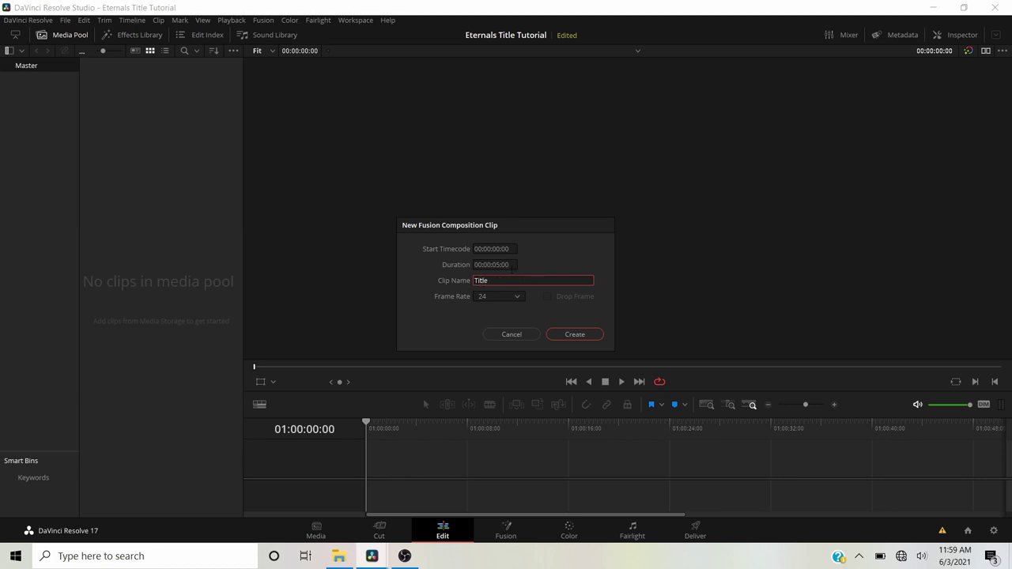
left_click(569, 335)
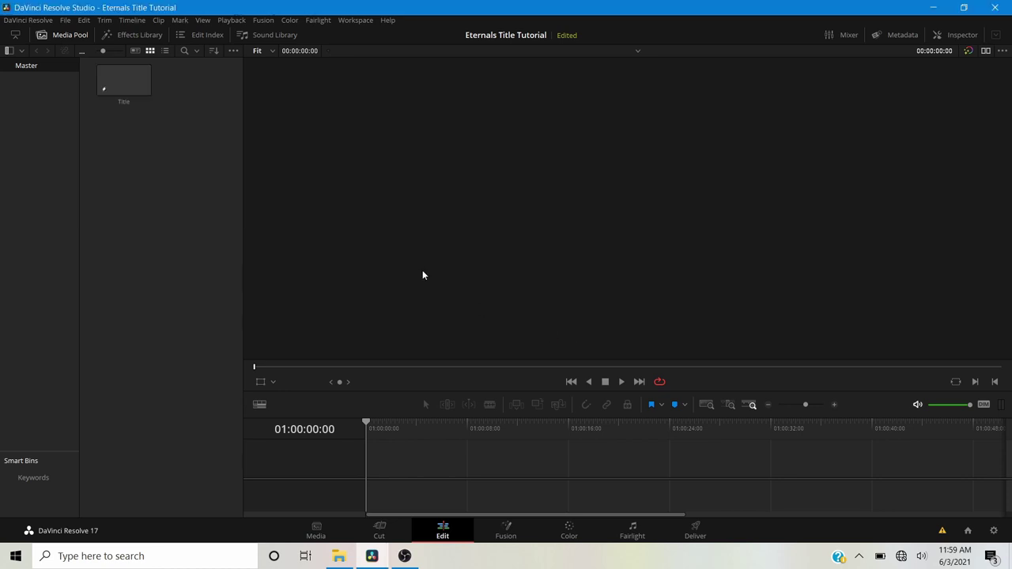
Place the Title composition at the start of a new timeline and enlarge the timeline's track area.
left_click(117, 85)
left_click_drag(117, 85, 376, 472)
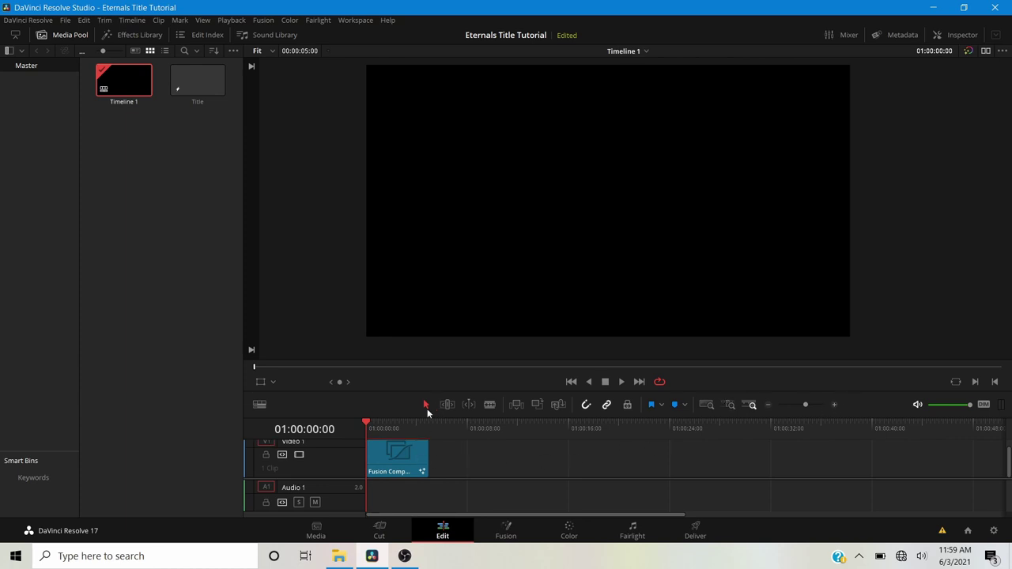
left_click_drag(412, 391, 408, 332)
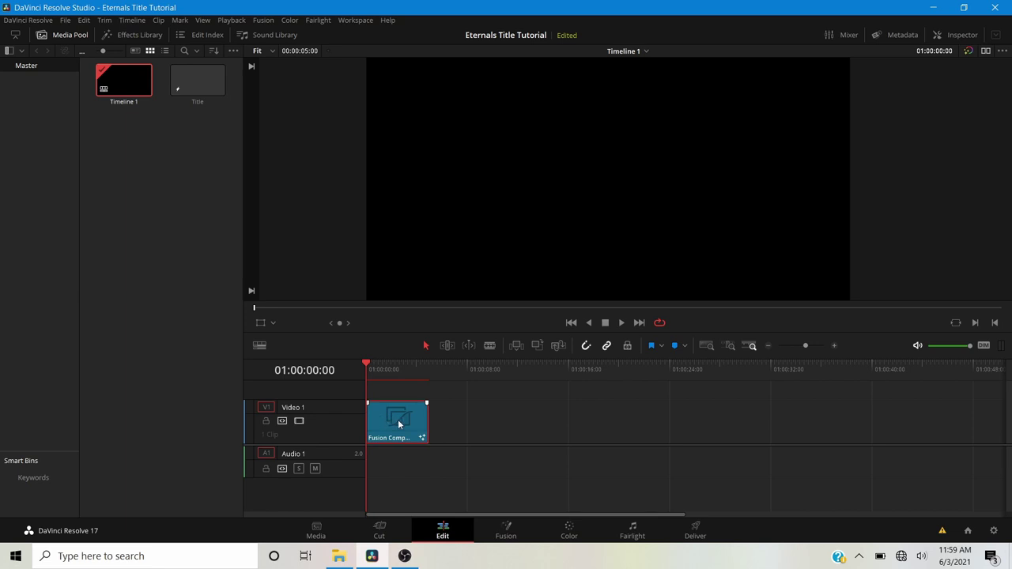
Open the composition clip in the Fusion page and move the MediaOut1 node to the far lower end of the node graph.
left_click(394, 364)
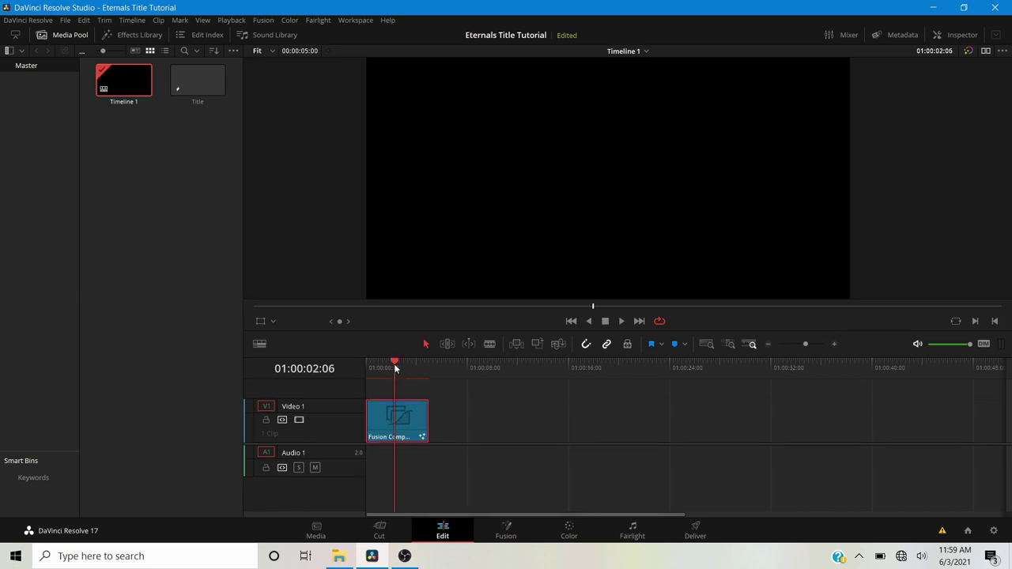
left_click(510, 530)
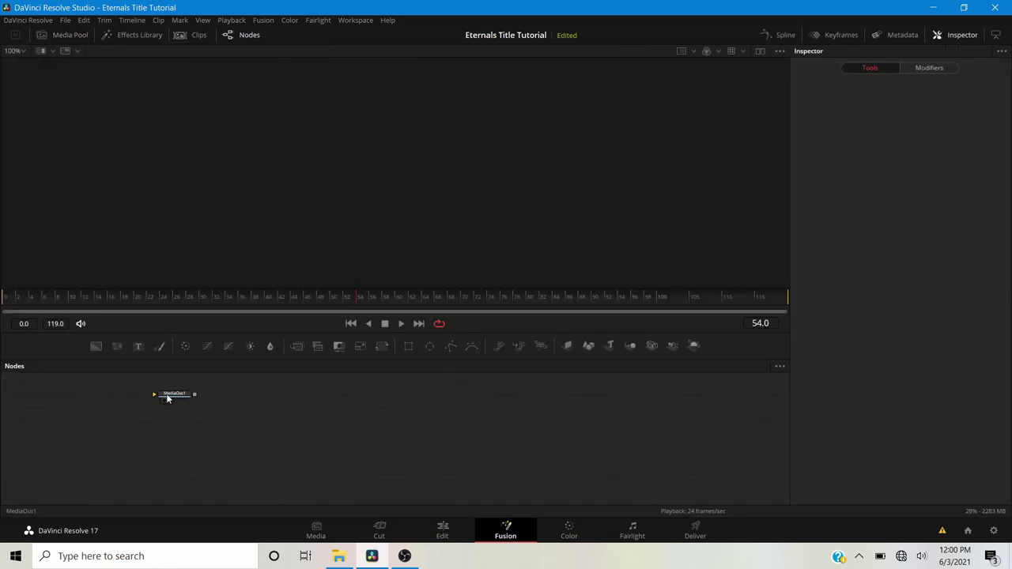
left_click_drag(174, 393, 716, 484)
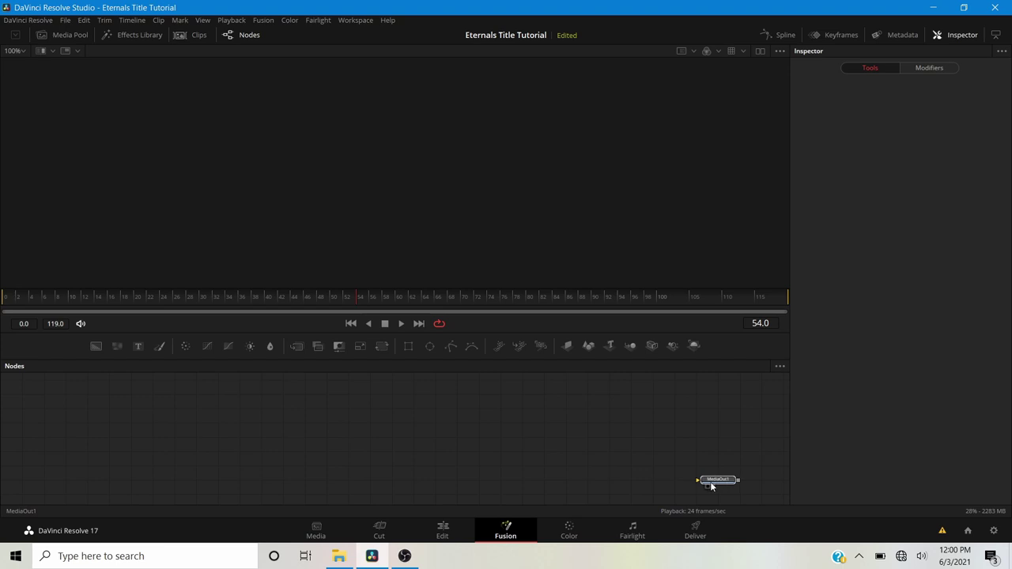
left_click(714, 483)
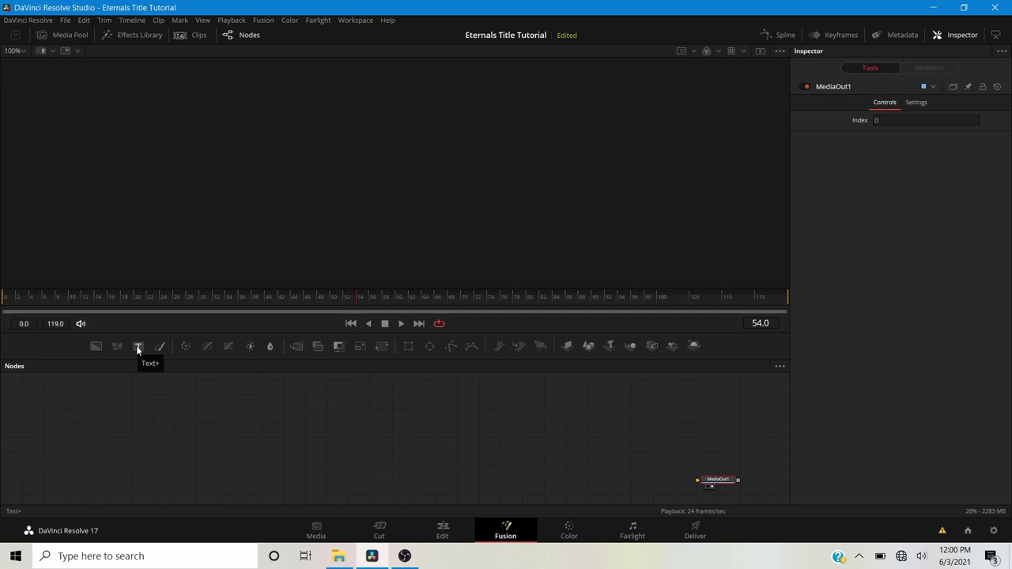
Add a Text+ node to the node graph and show its output in a single viewer.
left_click_drag(137, 347, 183, 371)
left_click_drag(254, 430, 254, 430)
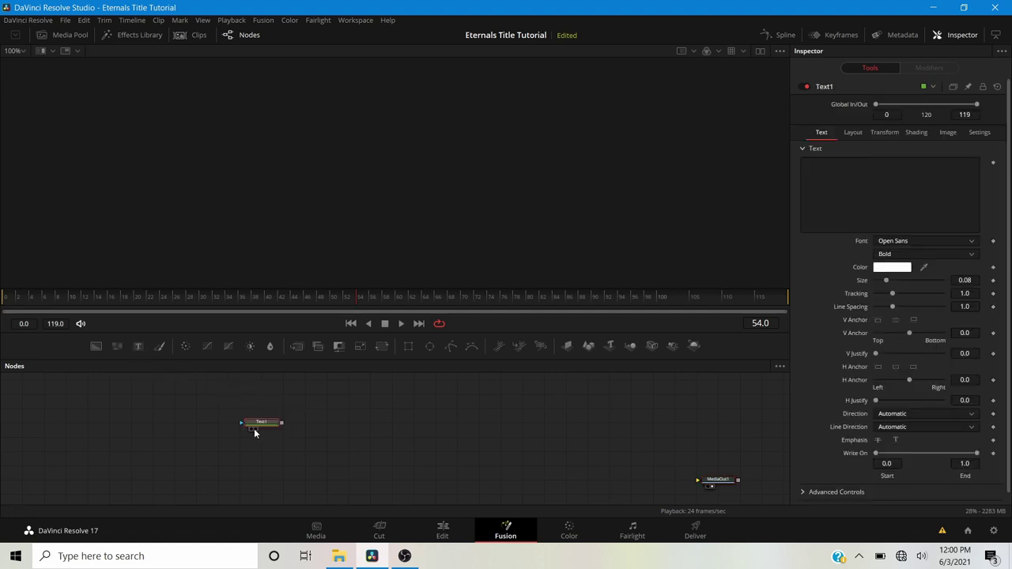
left_click(259, 432)
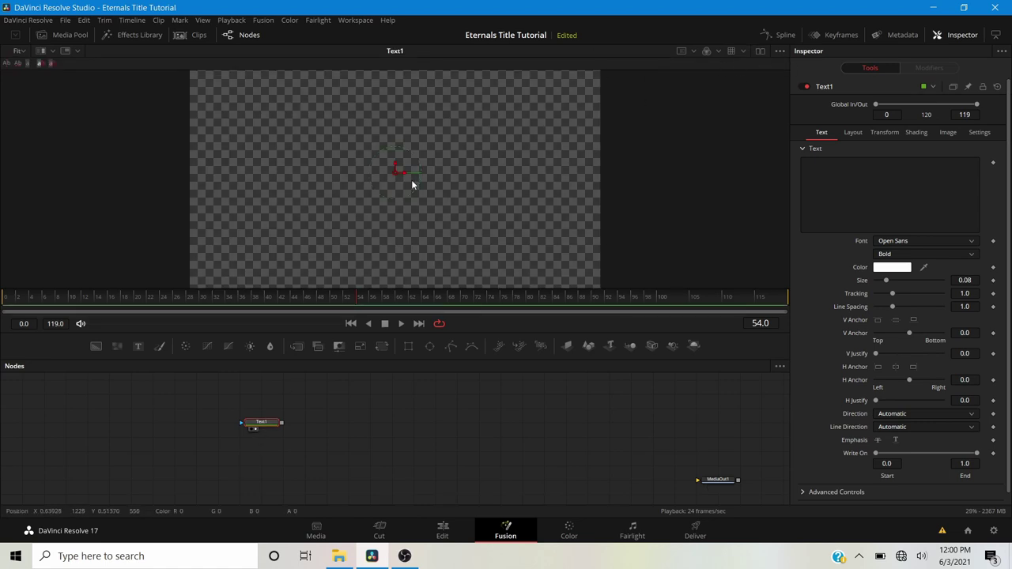
scroll(440, 190, "down", 1)
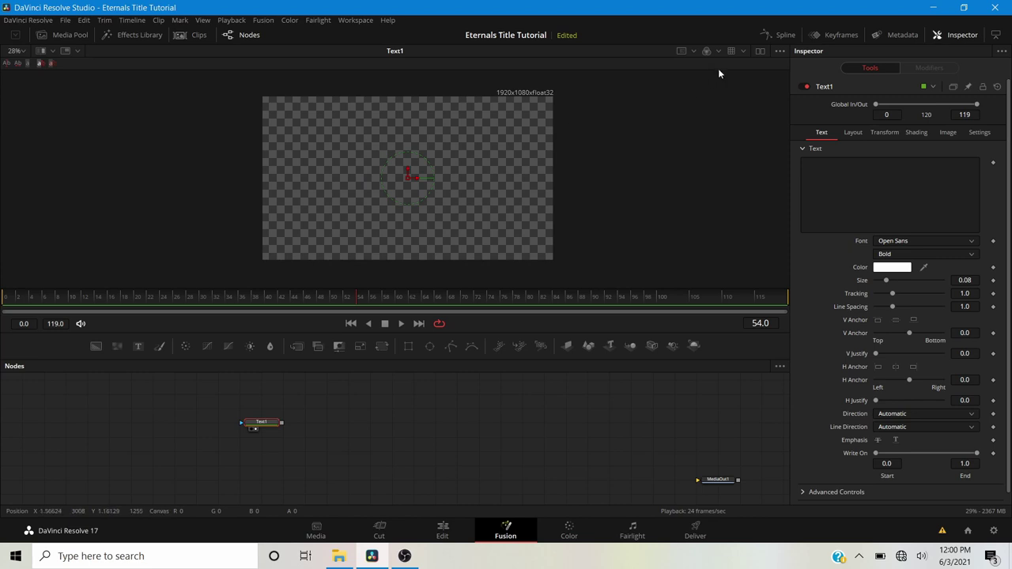
left_click(761, 52)
left_click(761, 52)
Enter THE ETERNALS as the text of the Text1 node and set its font to Caesar.
left_click(808, 168)
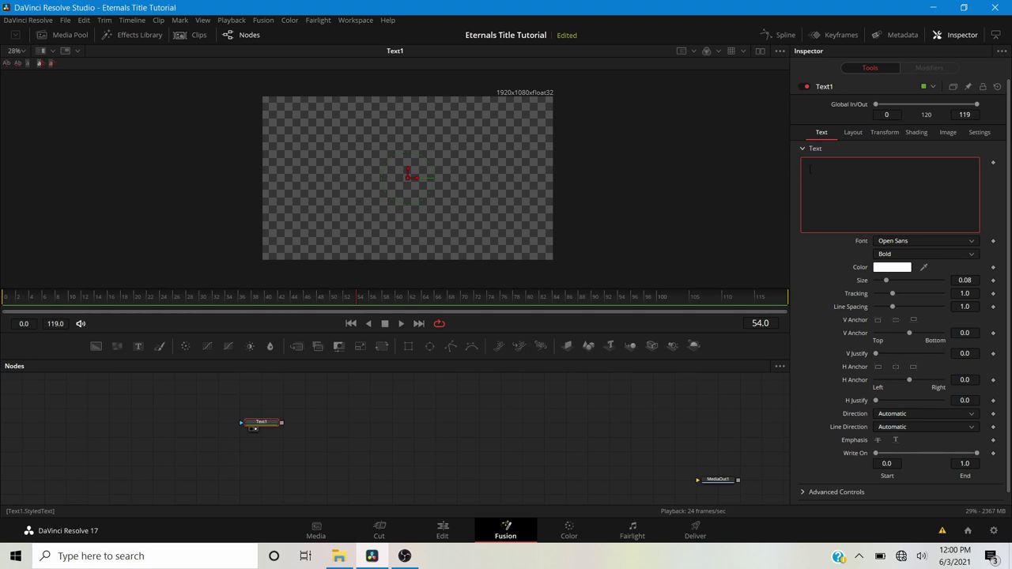
type("THE ETERNALS")
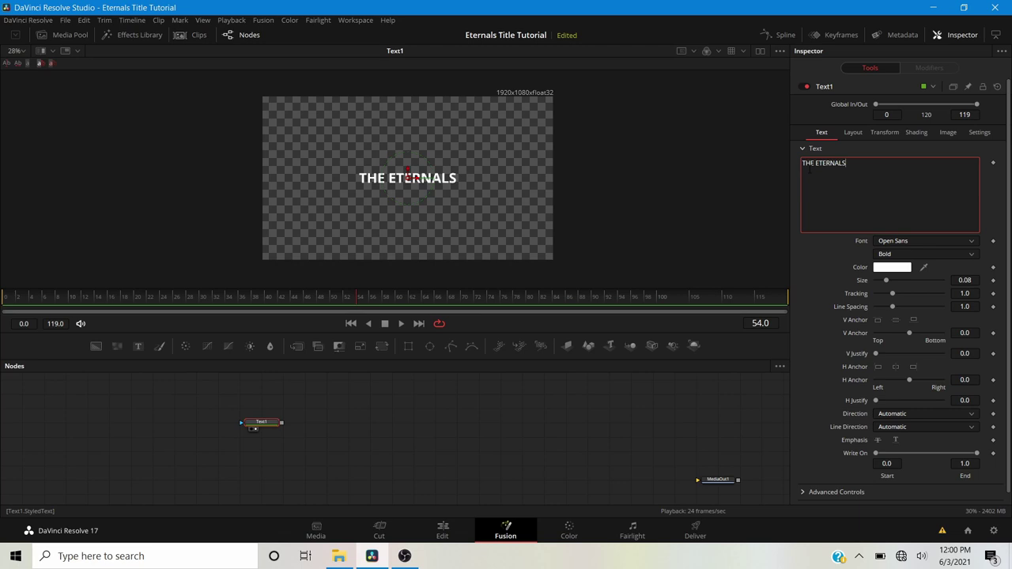
scroll(405, 180, "up", 1)
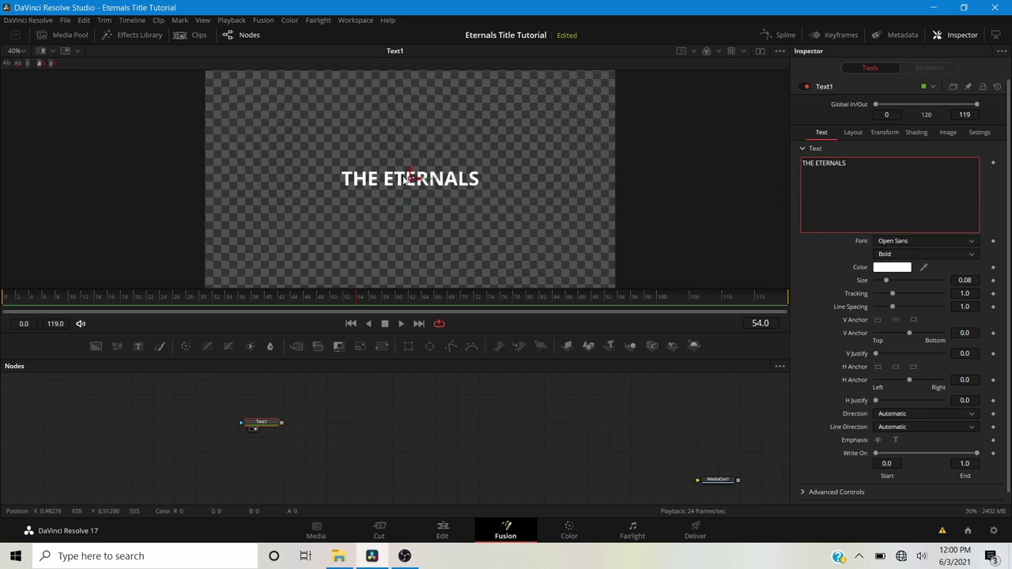
scroll(405, 181, "up", 1)
scroll(406, 190, "up", 1)
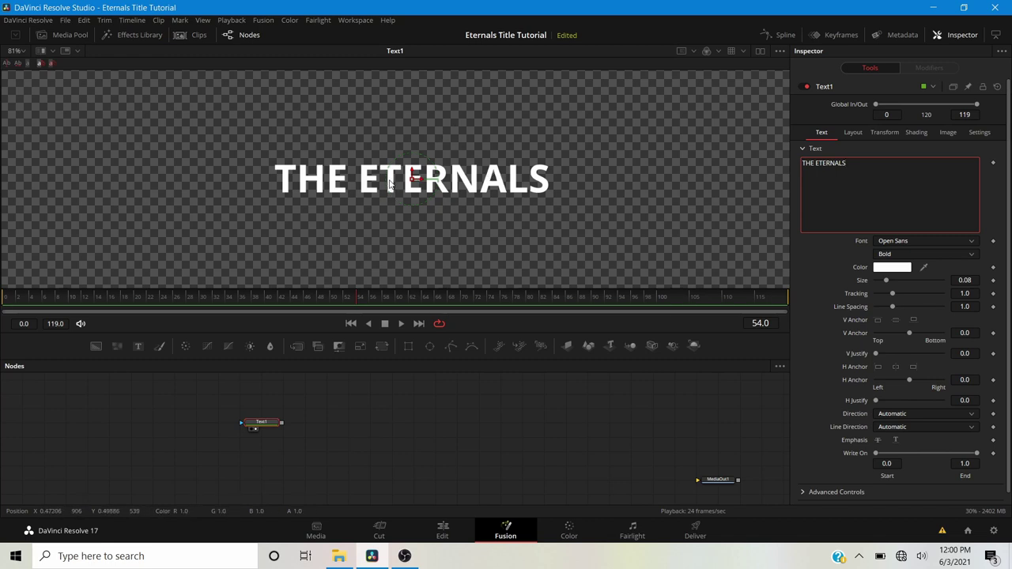
scroll(391, 184, "down", 1)
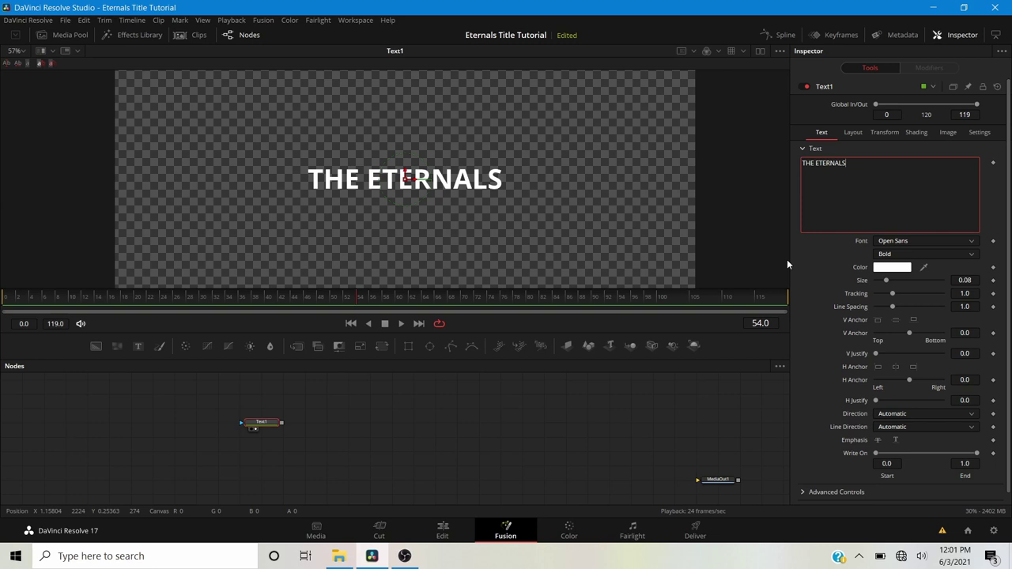
left_click(882, 242)
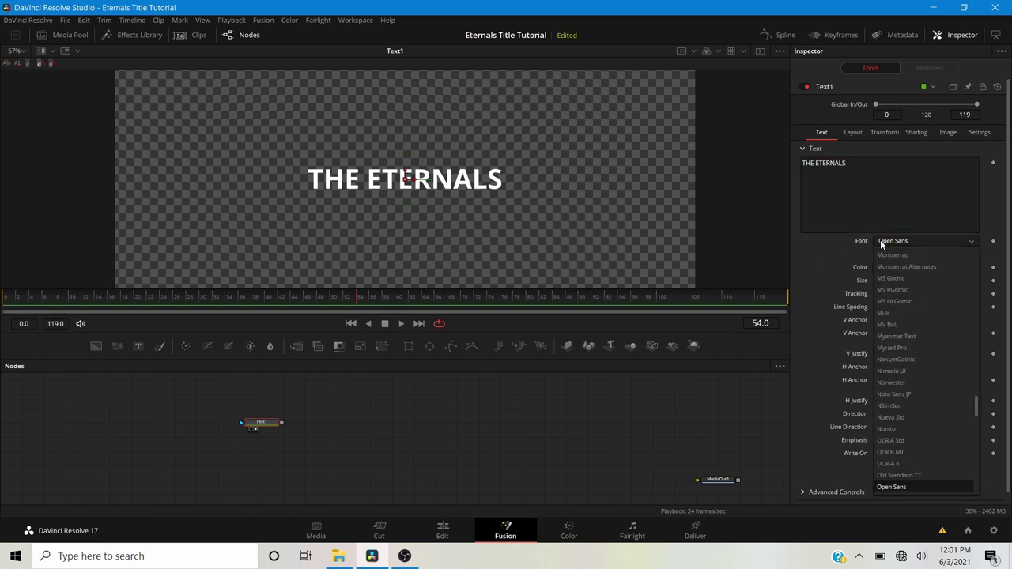
type("caesar")
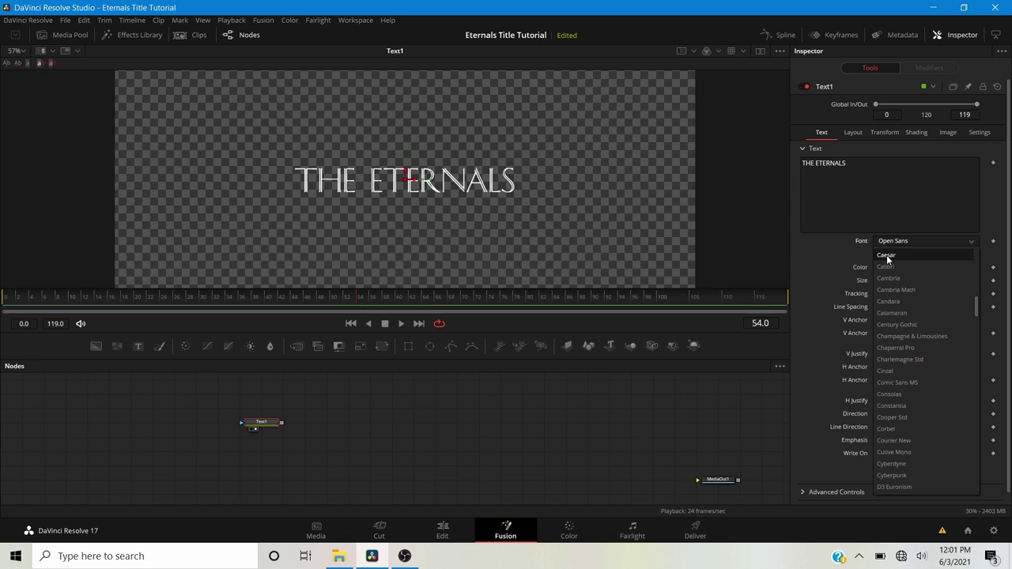
left_click(886, 255)
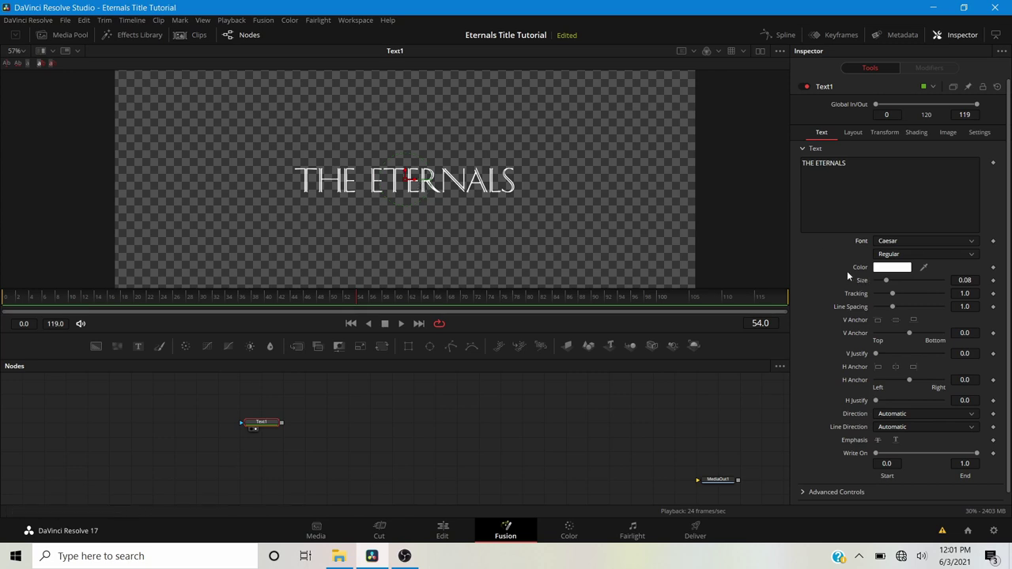
Inspect the letter shapes of the title up close and set the text size to 0.11.
scroll(481, 176, "up", 2)
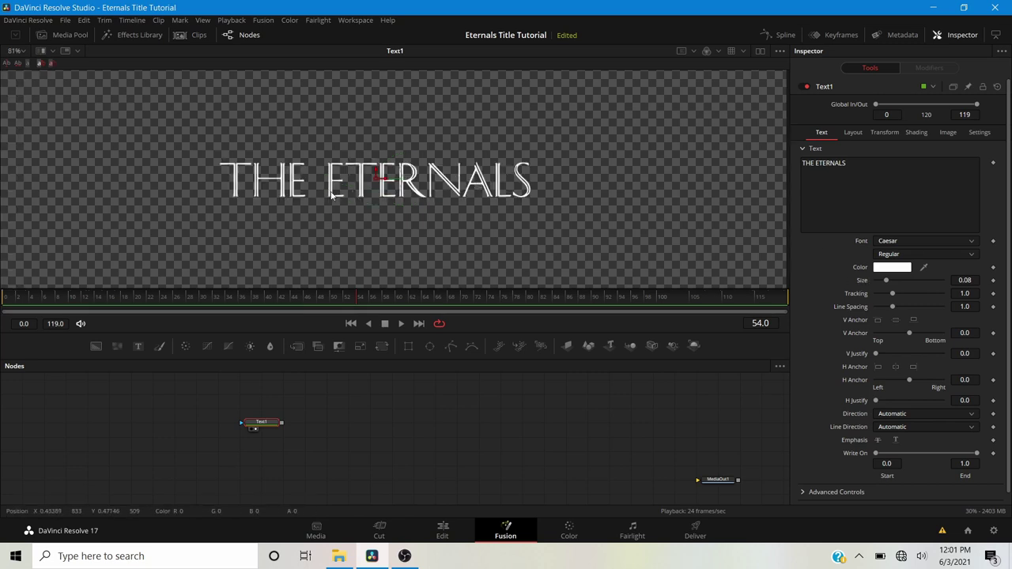
scroll(368, 190, "left", 1)
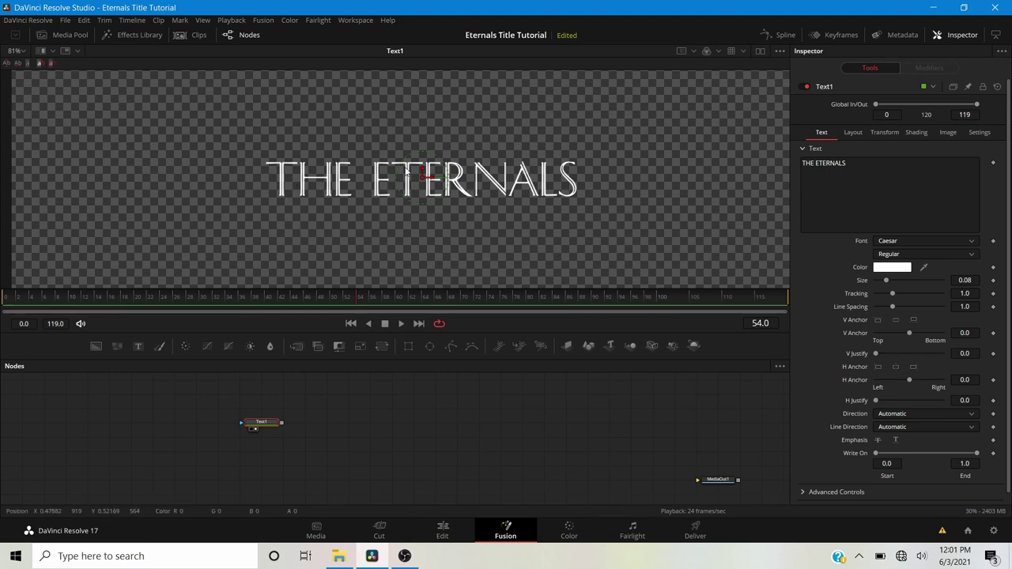
scroll(409, 166, "up", 4)
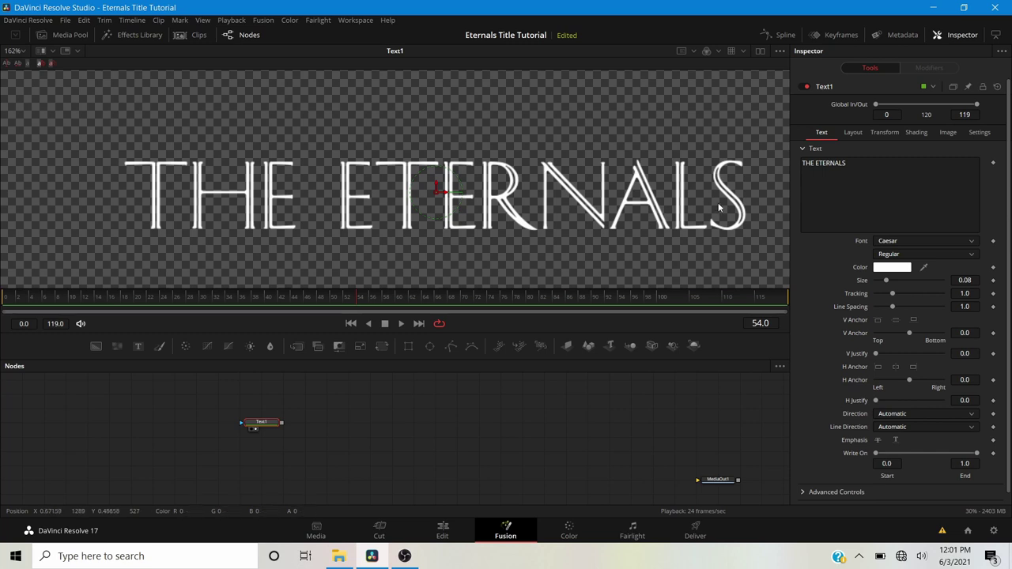
scroll(296, 180, "down", 2)
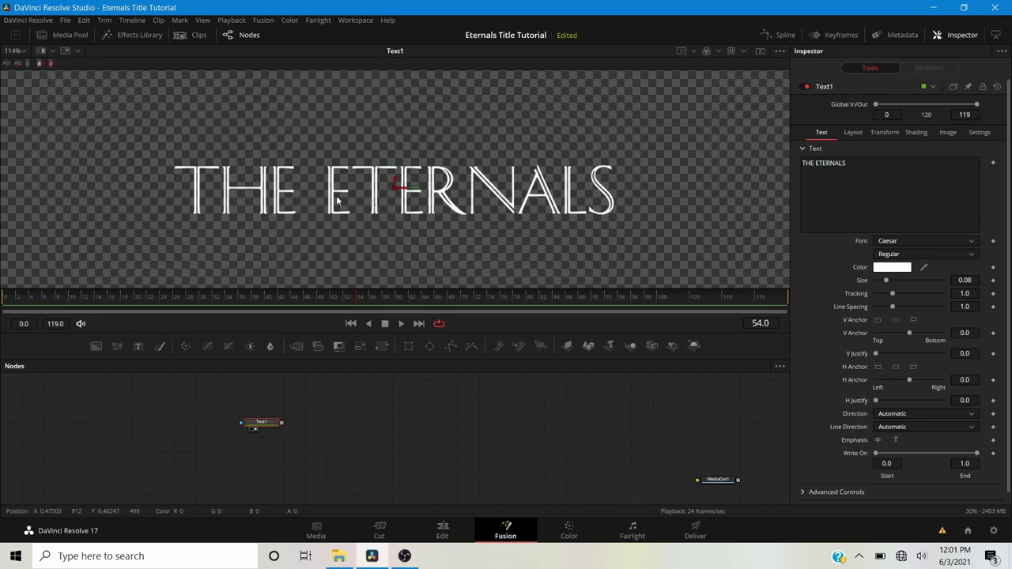
scroll(347, 196, "down", 3)
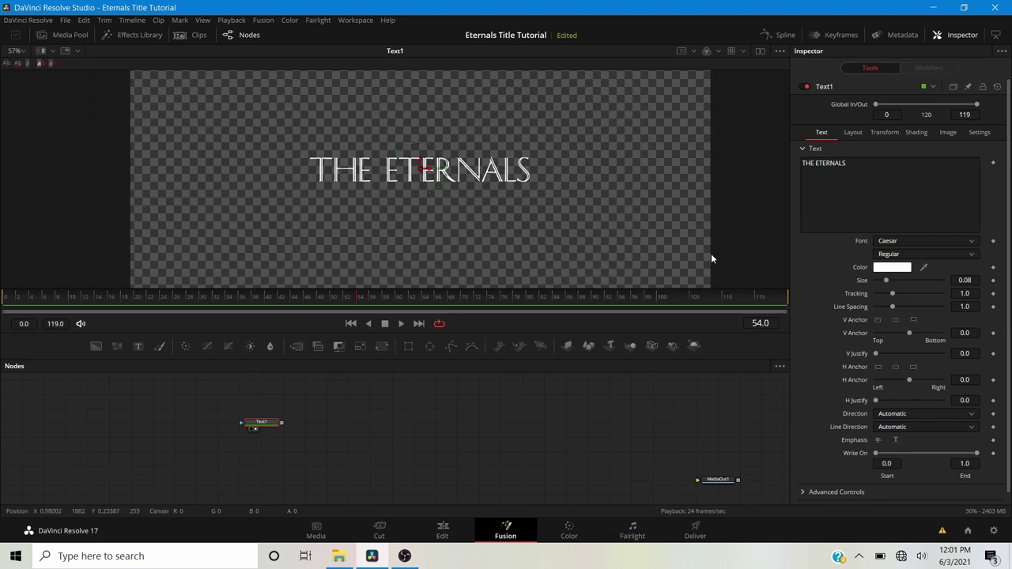
left_click(965, 279)
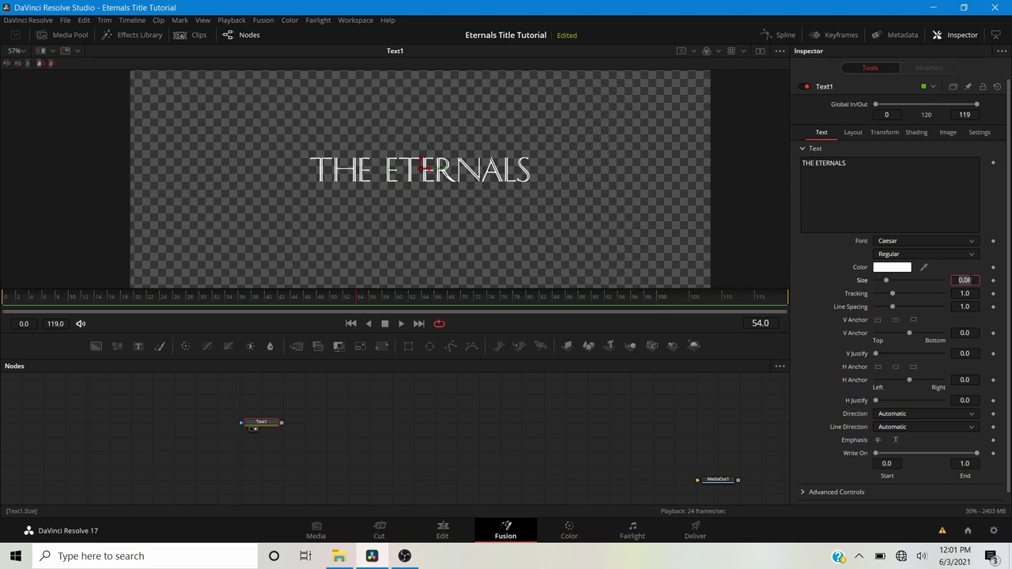
type("0.11")
key("Return")
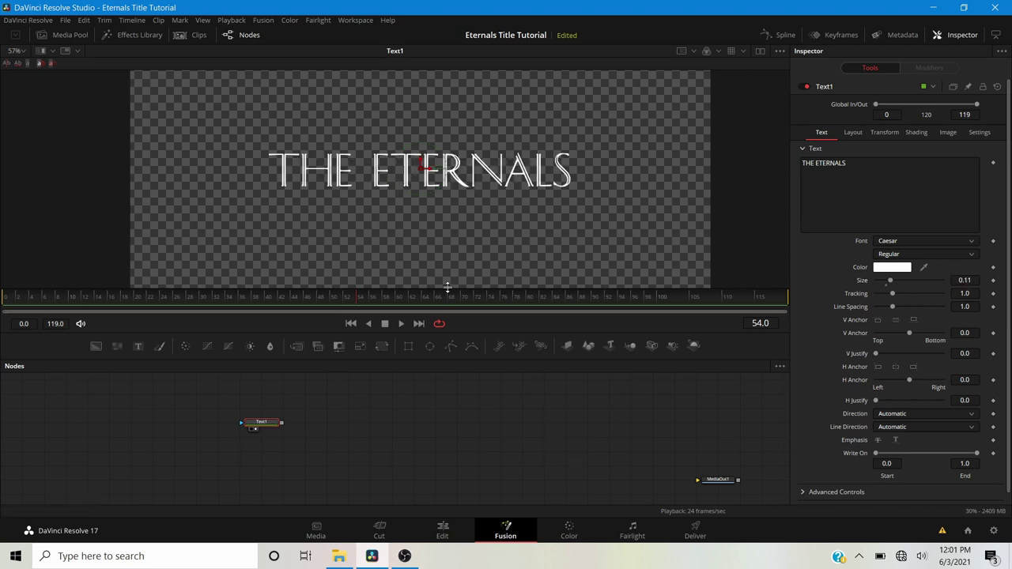
Keyframe the title's tracking at 1.0 on frame 0 and add another tracking keyframe near the end of the composition.
scroll(397, 210, "down", 4)
scroll(381, 204, "down", 1)
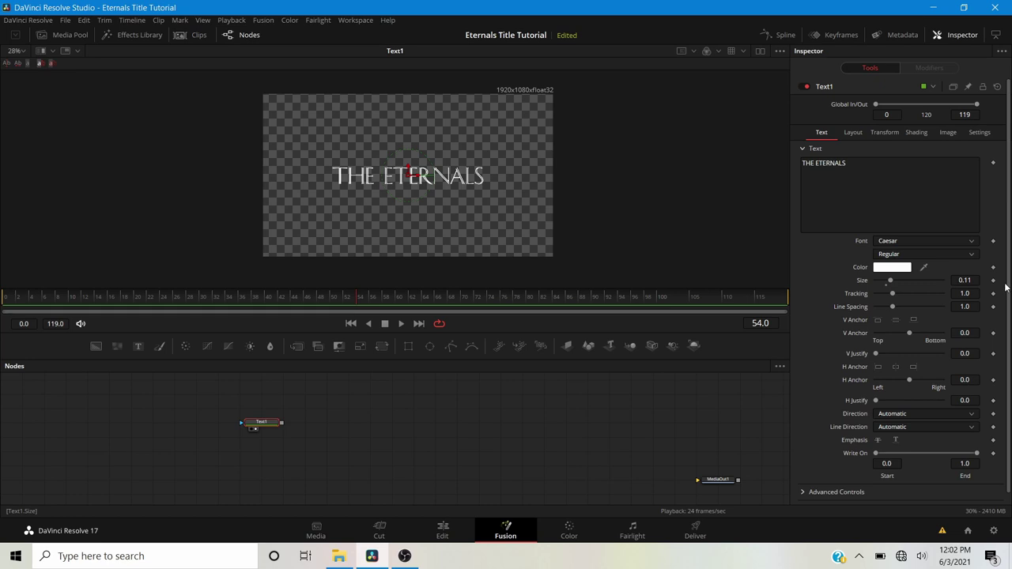
left_click_drag(32, 296, 3, 298)
left_click(993, 294)
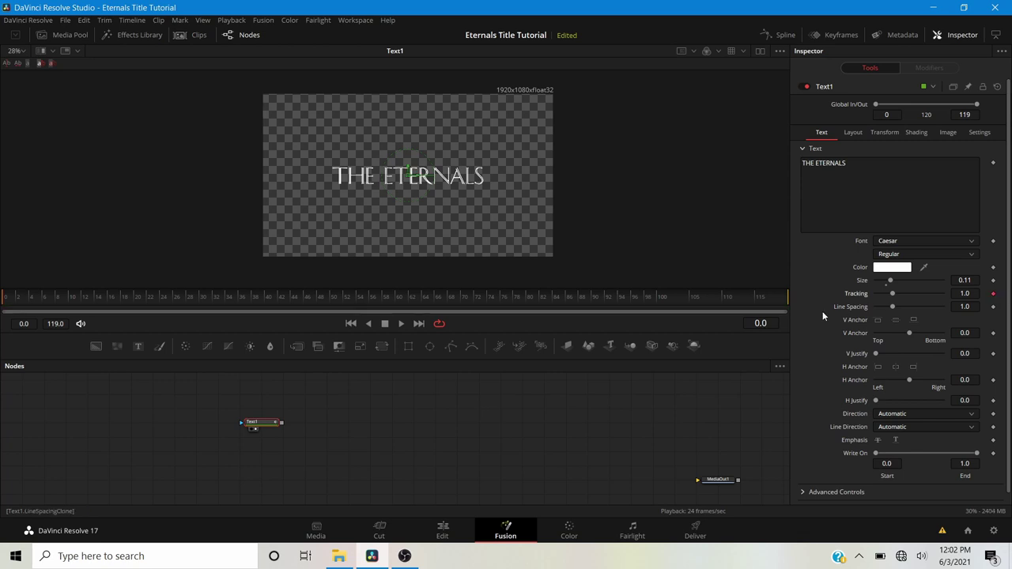
left_click(787, 299)
left_click(992, 294)
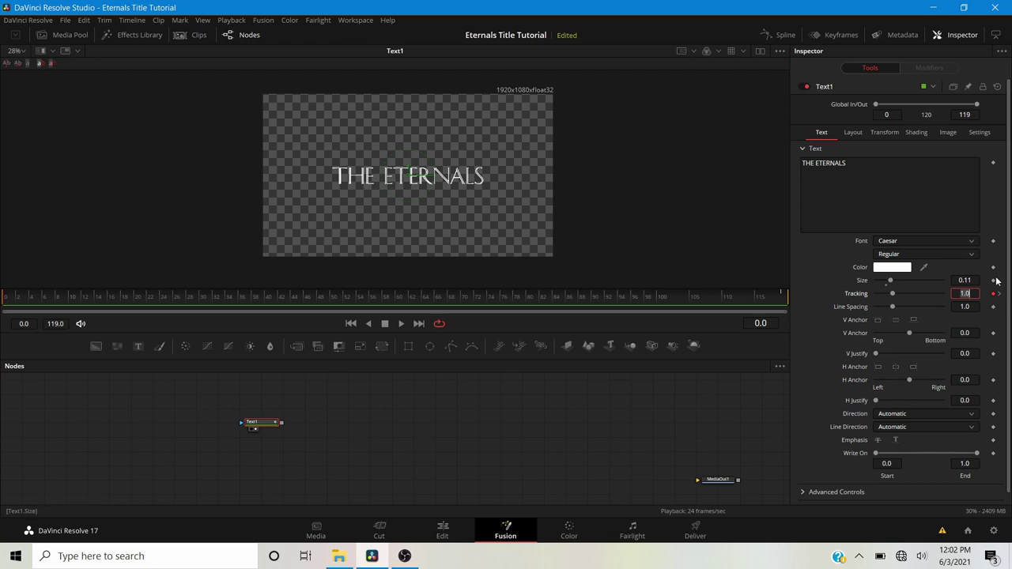
key("End")
left_click(989, 294)
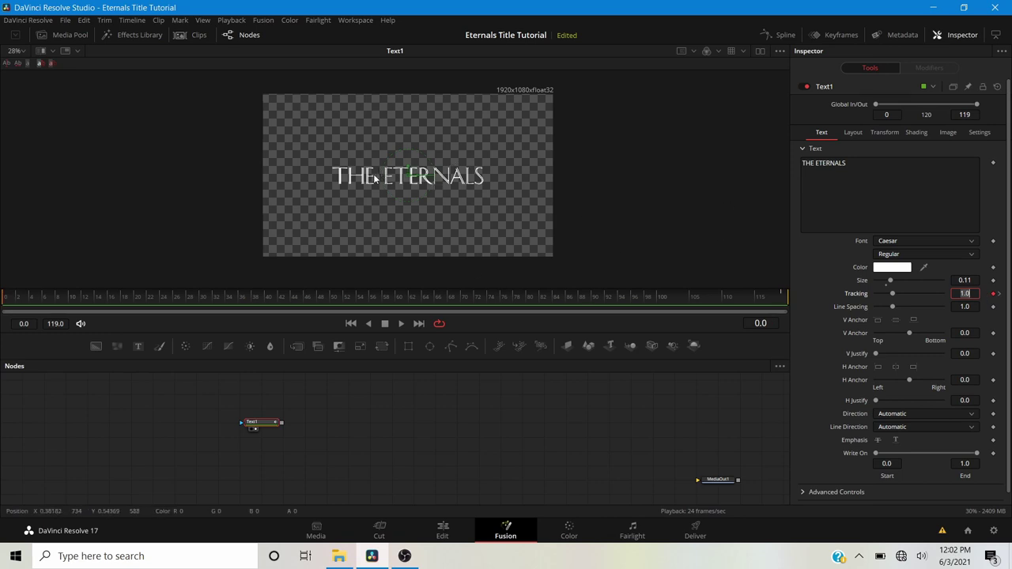
scroll(375, 179, "up", 2)
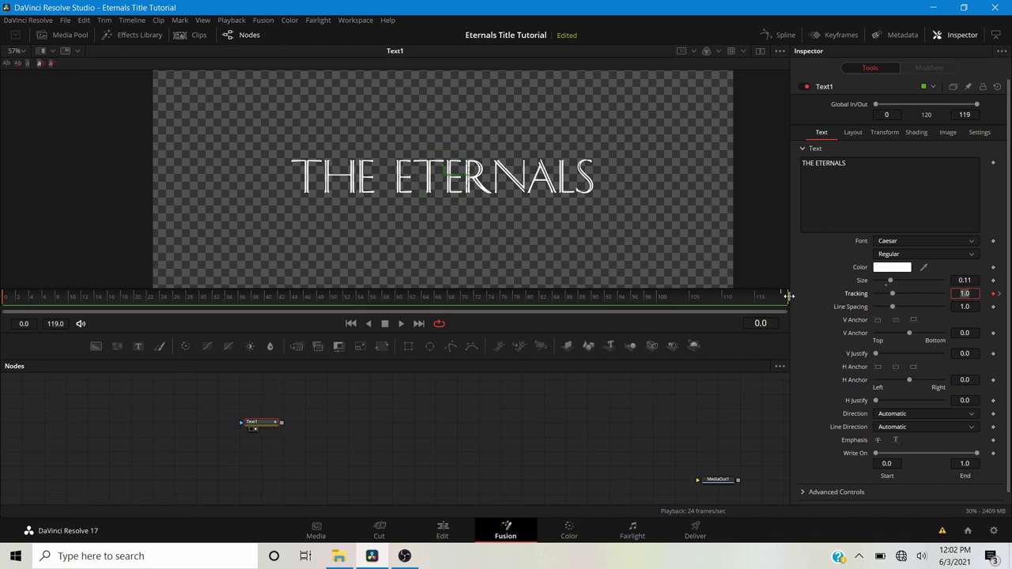
Set the title's tracking keyframe on frame 0 to 1.05 and play the animation back.
key("Return")
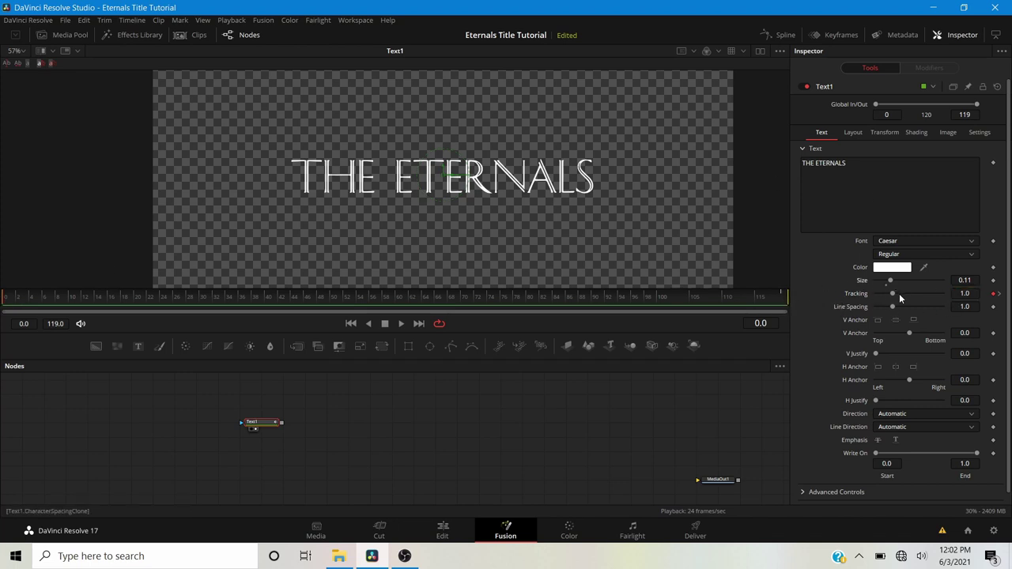
left_click(966, 294)
key("BackSpace")
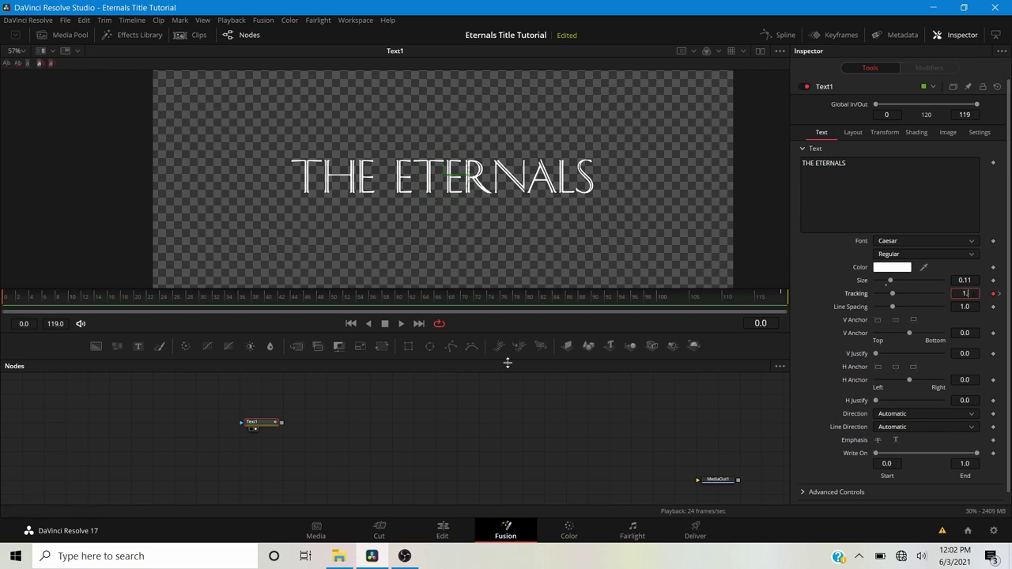
key("Return")
left_click(966, 293)
type("0")
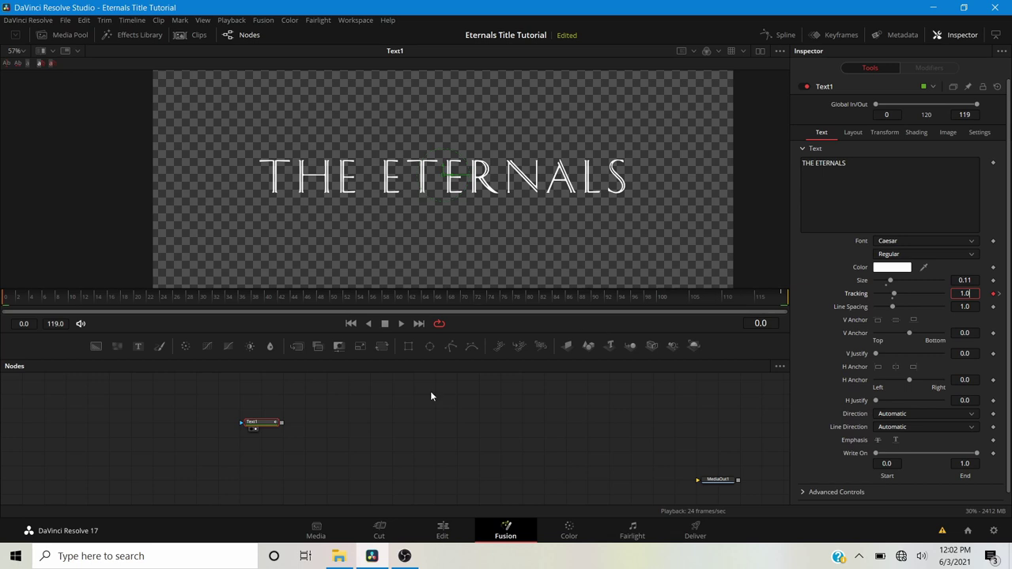
type("5")
key("Return")
key("space")
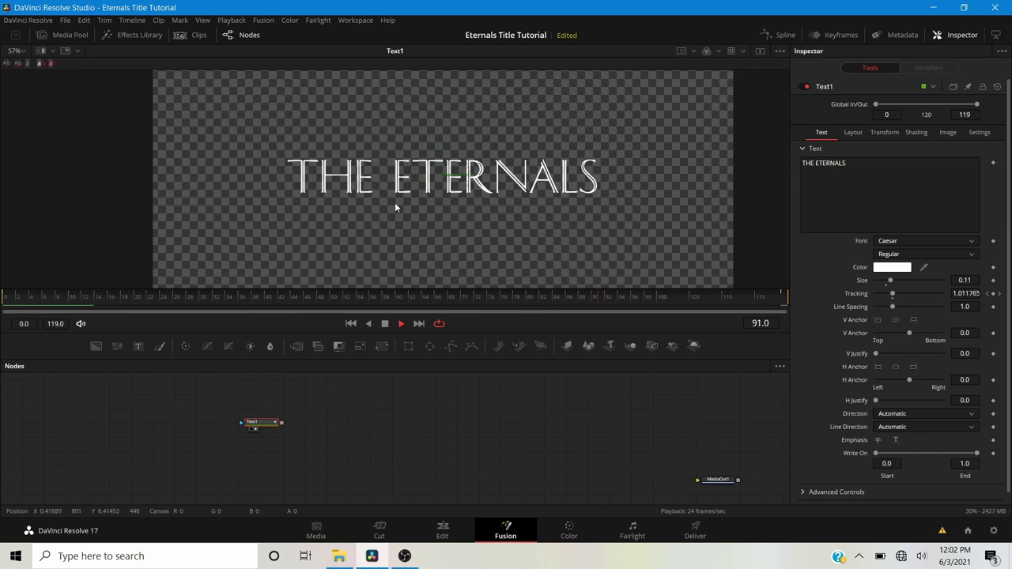
key("space")
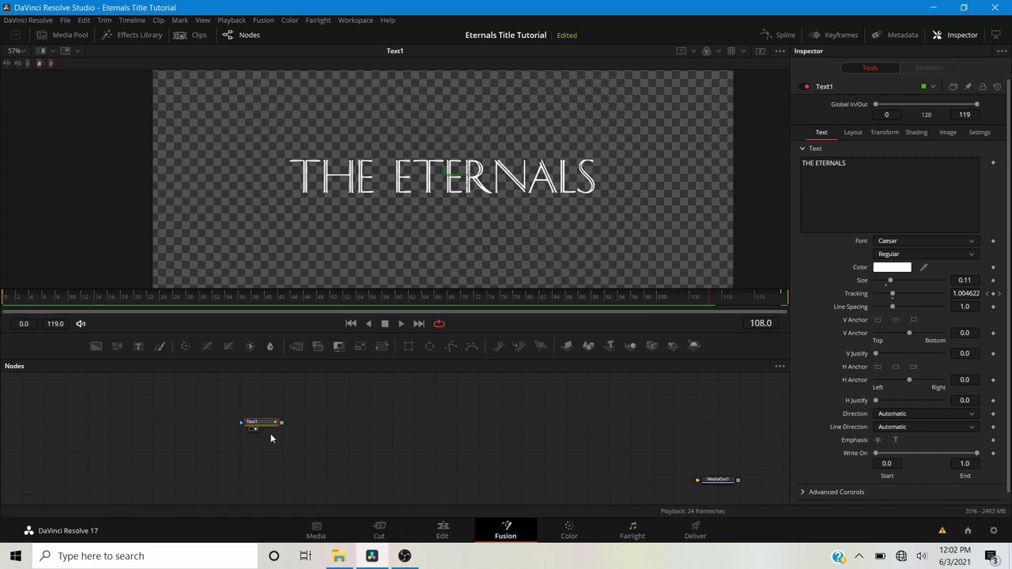
Show Text1's character spacing curve in a widened Spline editor and fit the curve to the view.
left_click(783, 37)
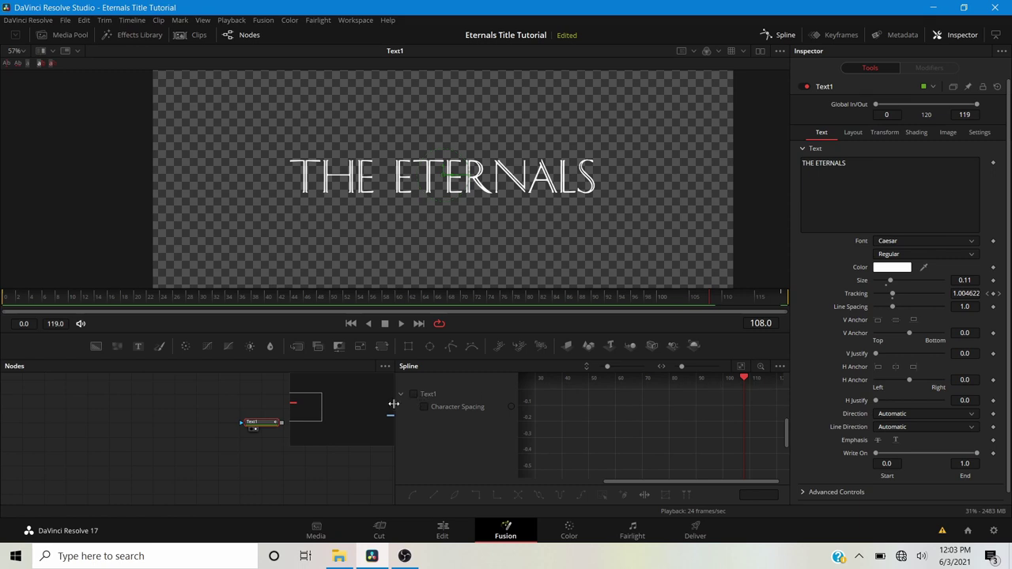
left_click_drag(393, 405, 100, 409)
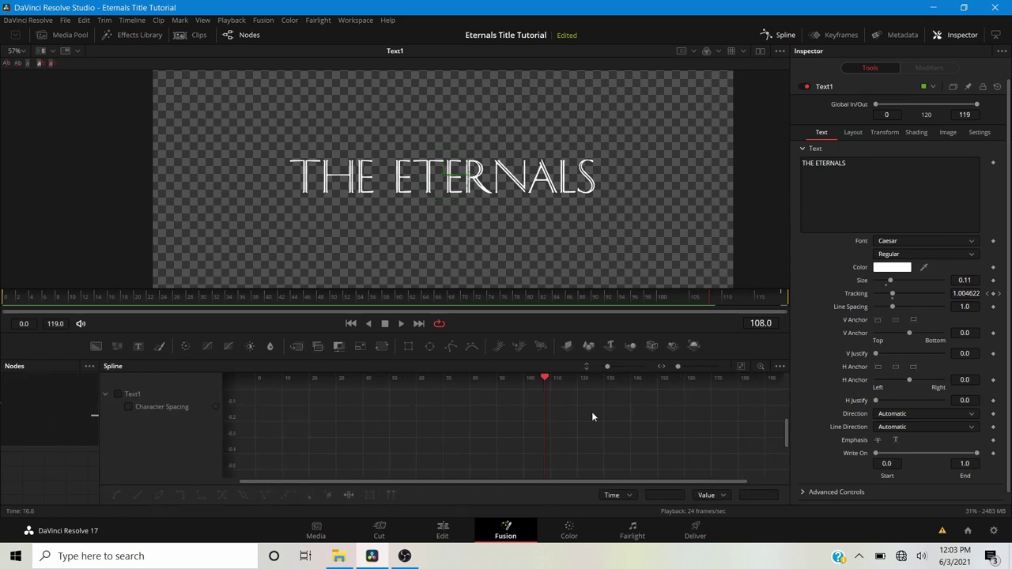
left_click(779, 366)
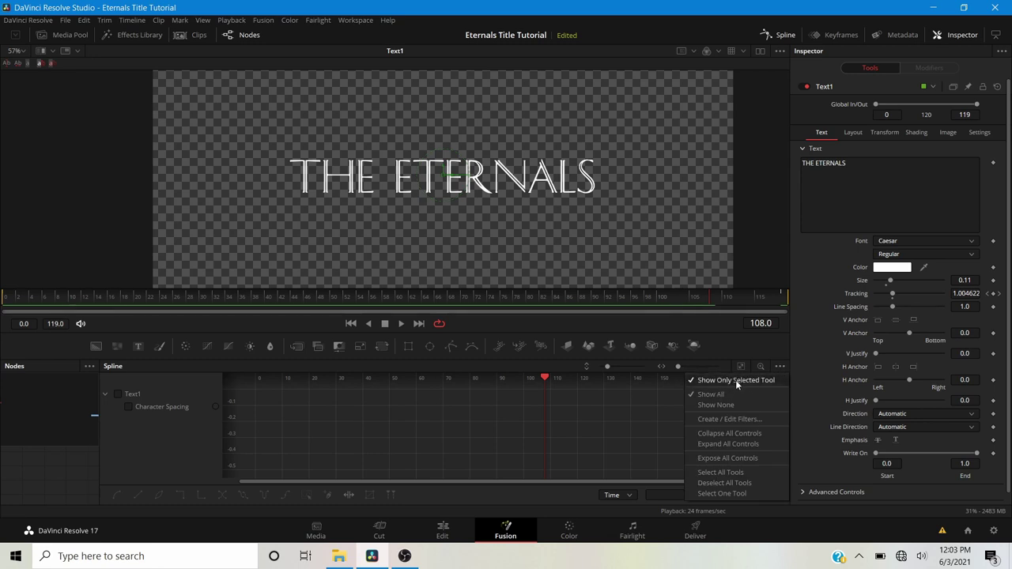
left_click(116, 393)
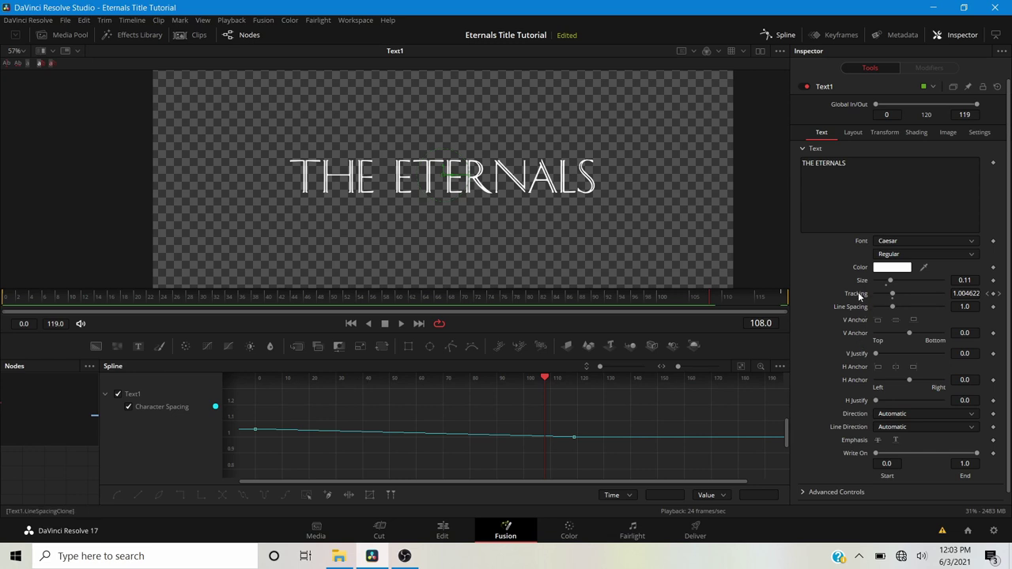
left_click(741, 367)
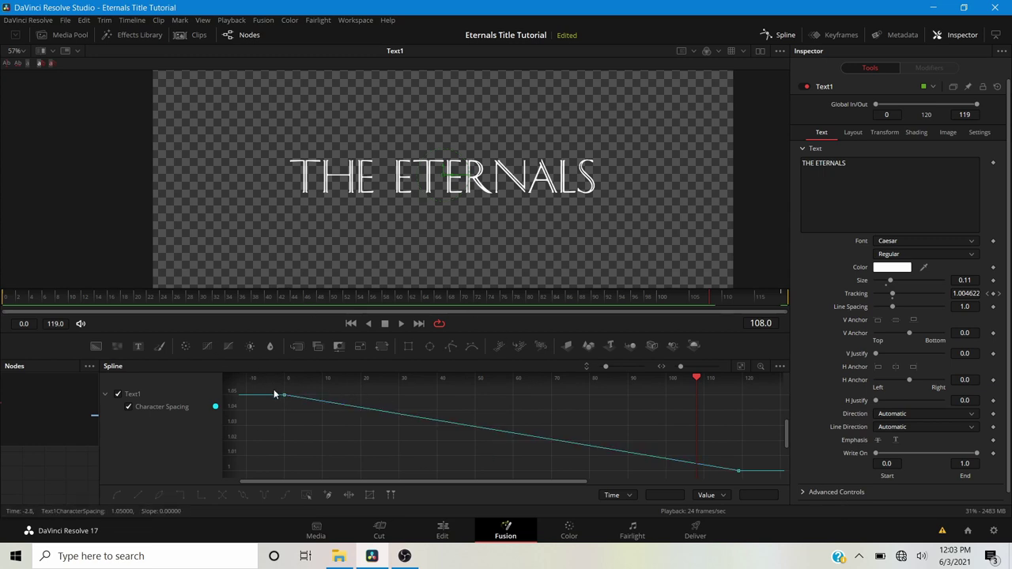
Smooth both keyframes of the character spacing curve, then close the Spline editor and play the title back.
left_click_drag(352, 418, 767, 473)
key("s")
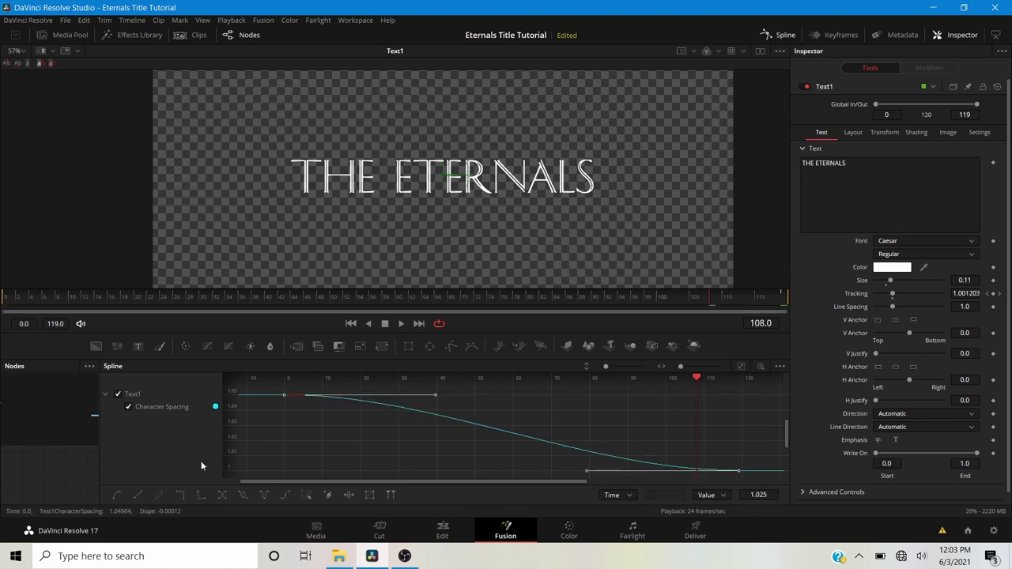
left_click(781, 34)
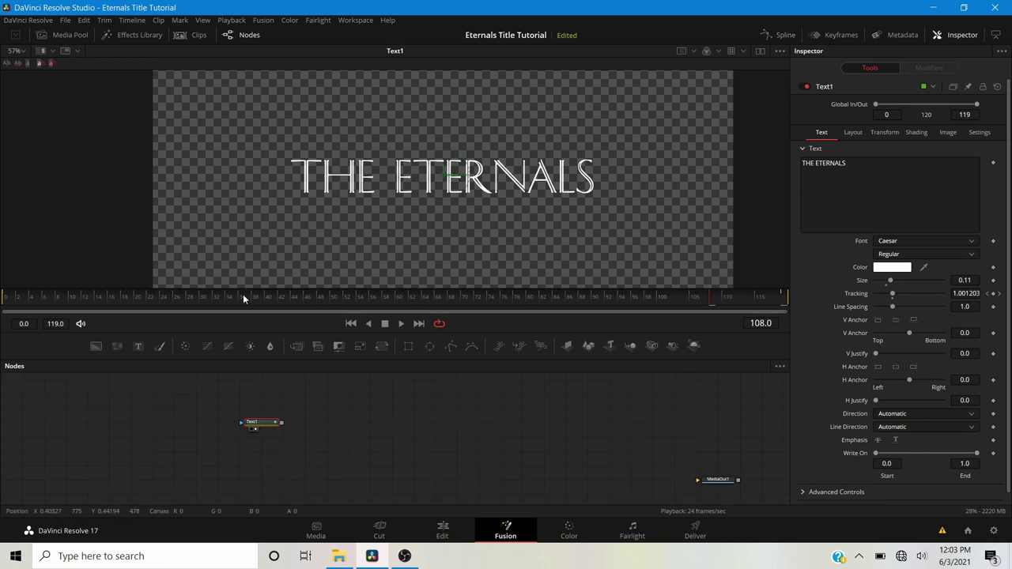
left_click(1, 298)
key("space")
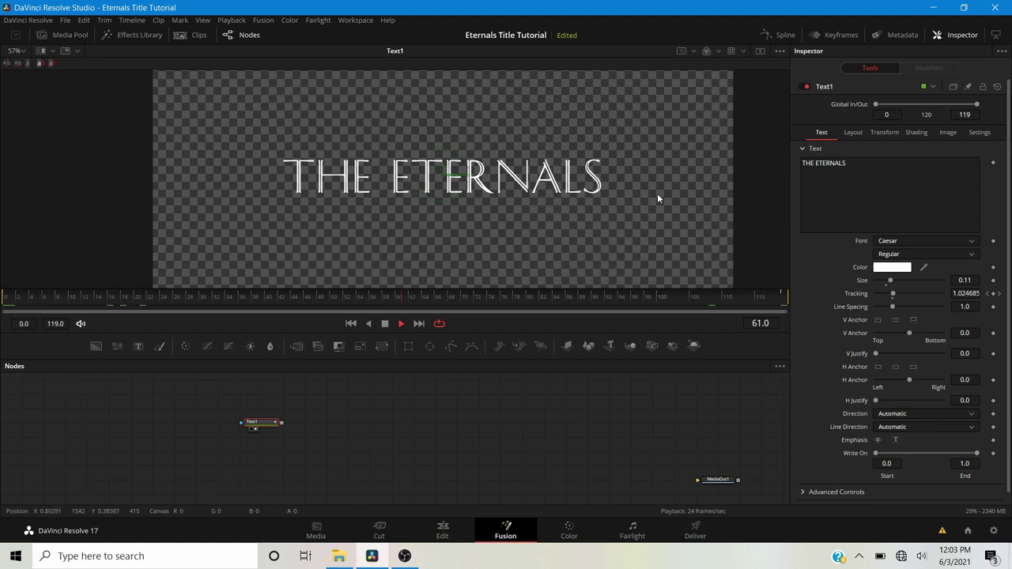
key("space")
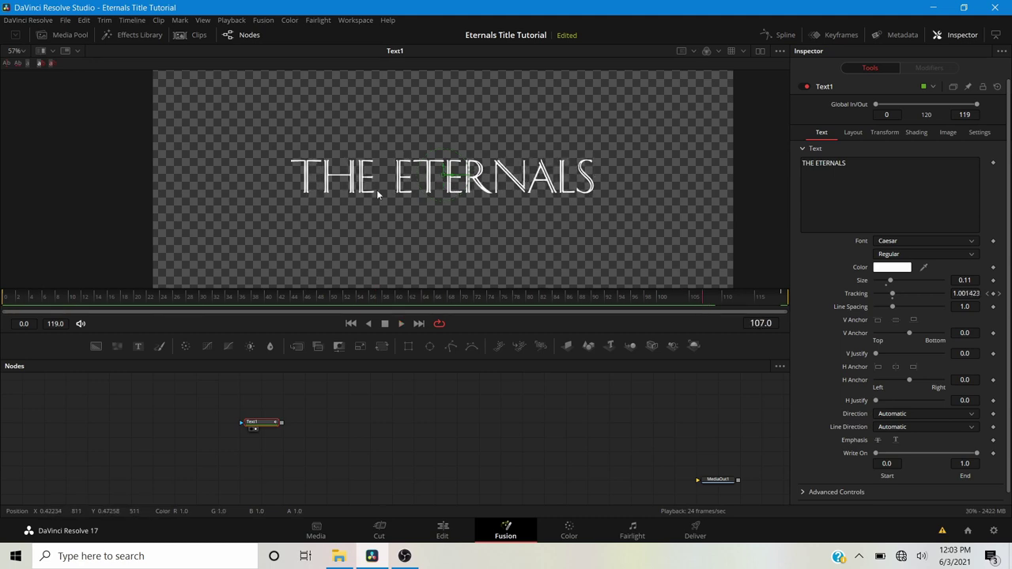
left_click(85, 295)
key("space")
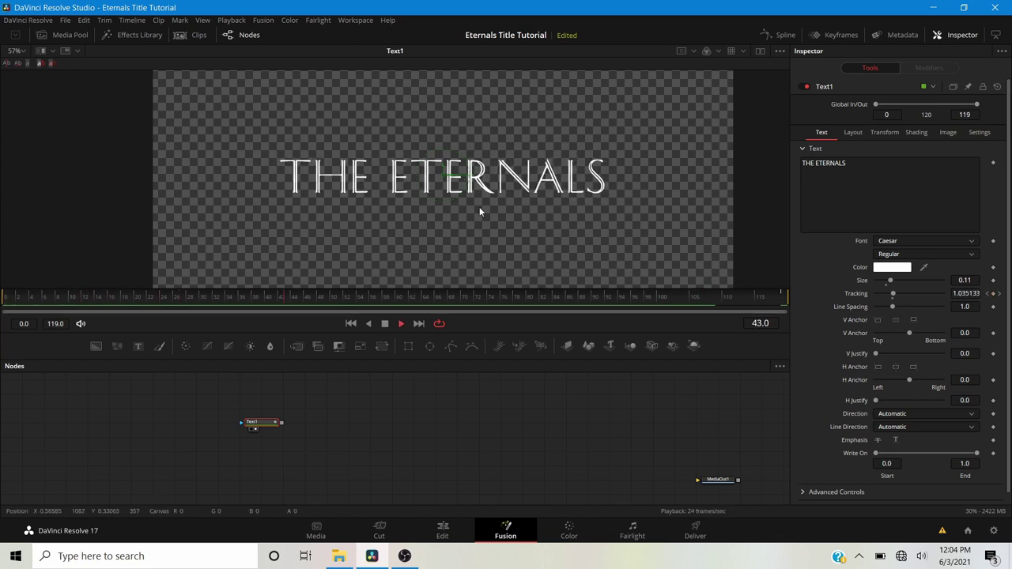
key("space")
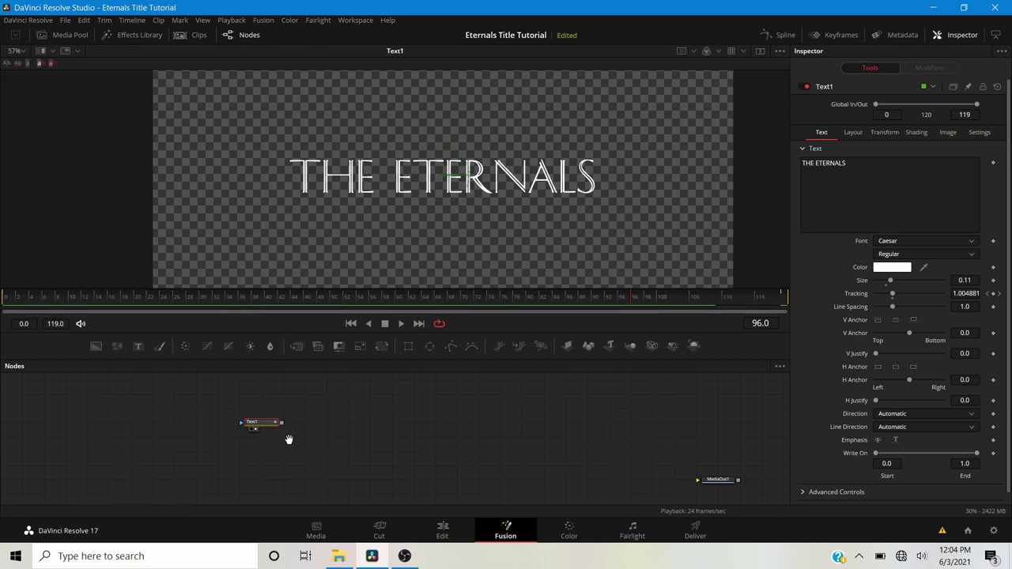
Add a Blur node after Text1 and show its output in the viewer at close range.
left_click_drag(289, 439, 307, 422)
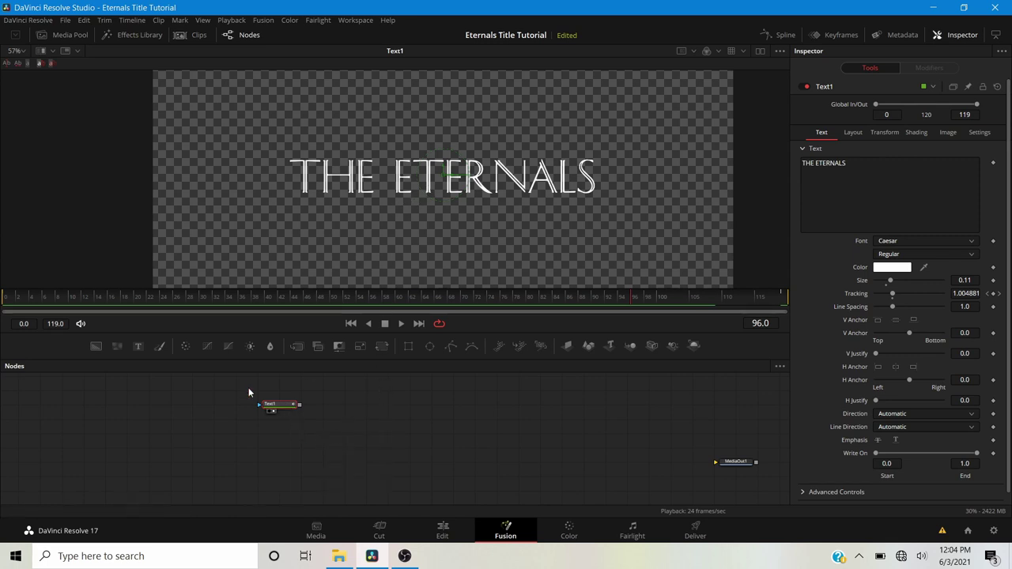
left_click_drag(270, 350, 321, 412)
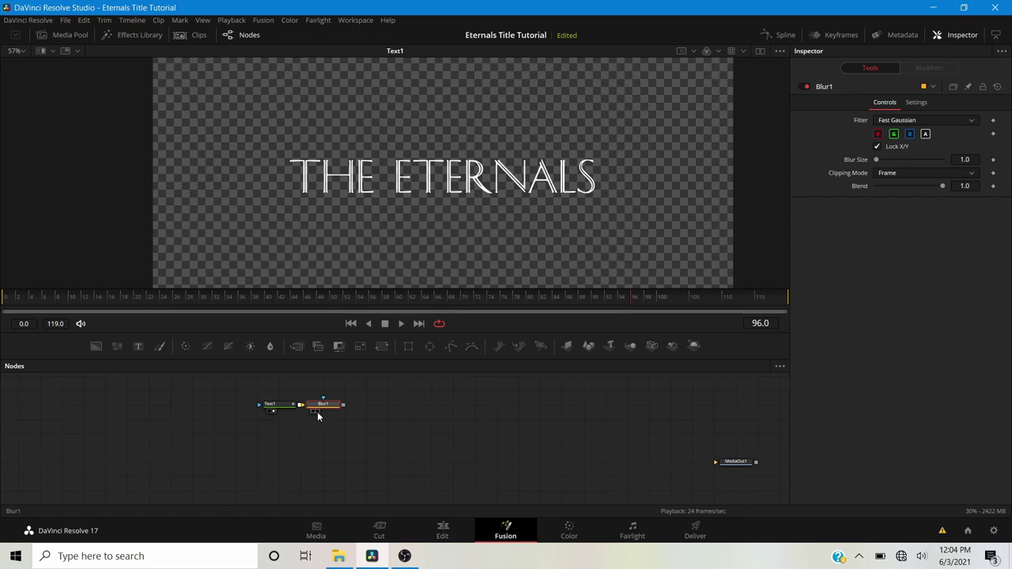
key("1")
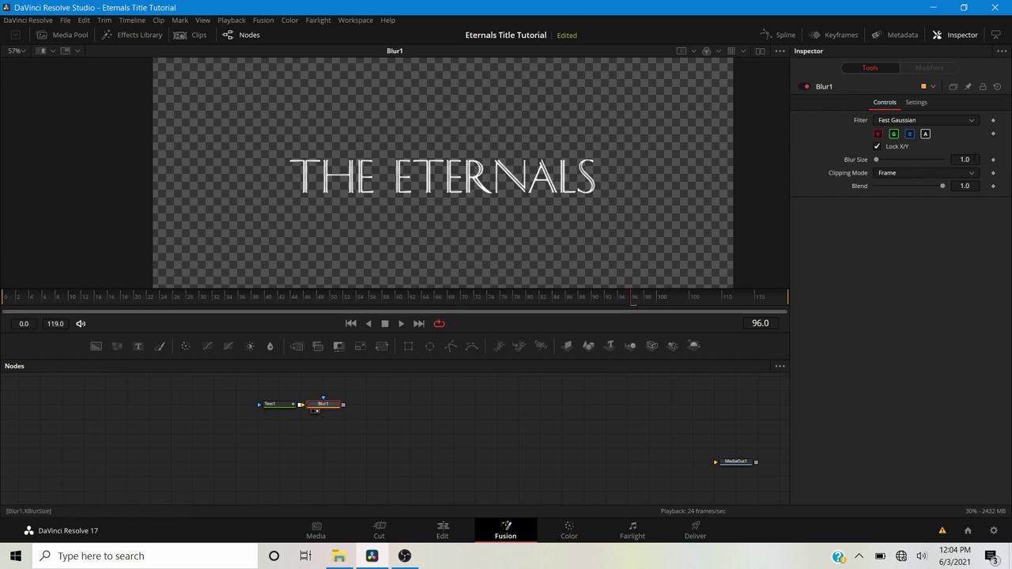
scroll(486, 183, "up", 5)
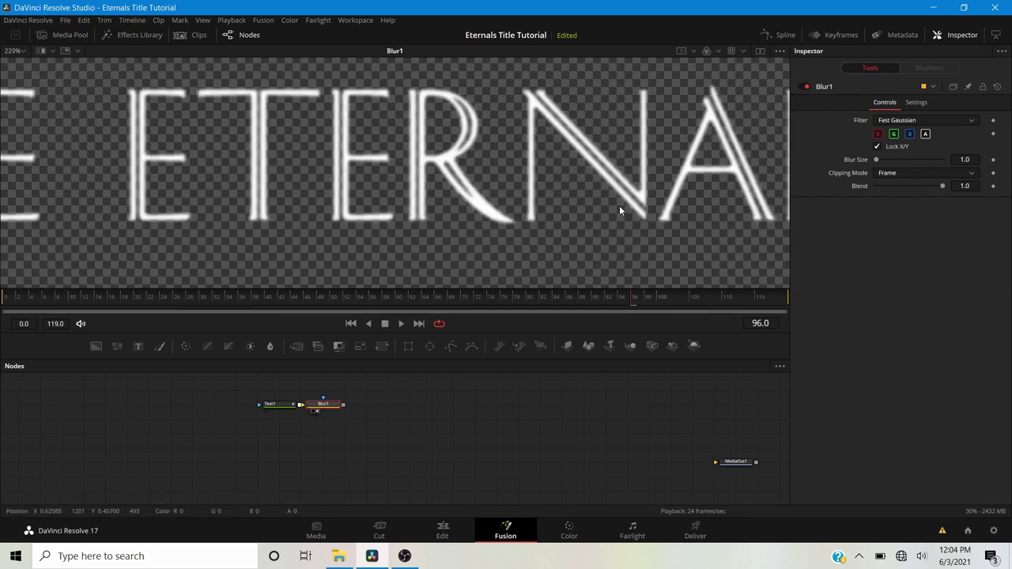
scroll(344, 182, "down", 1)
scroll(275, 203, "up", 2)
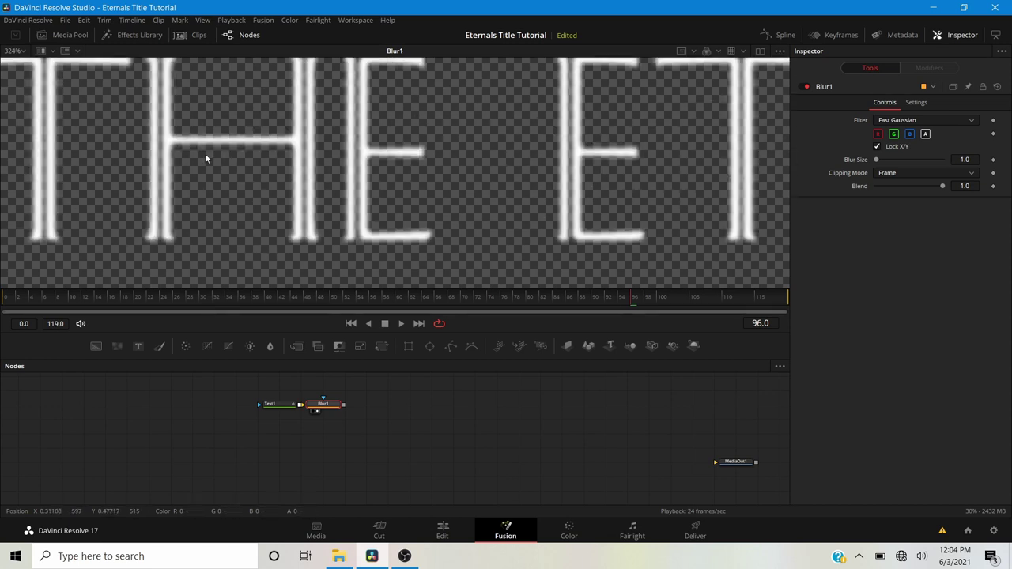
scroll(237, 168, "down", 2)
Turn off the viewer's checkerboard background and examine the edges of the blurred letters.
right_click(347, 164)
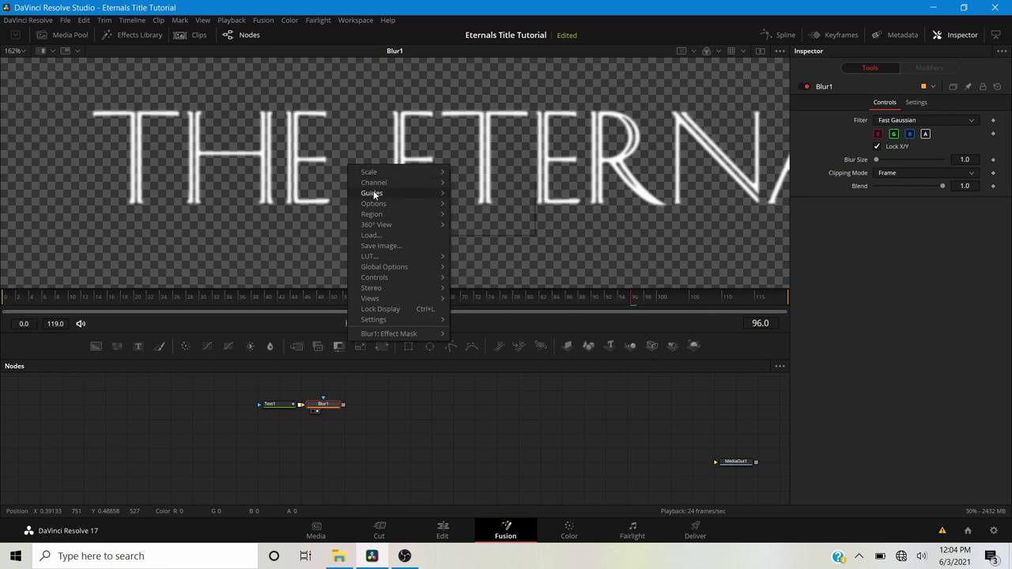
mouse_move(435, 203)
left_click(474, 205)
scroll(442, 204, "up", 5)
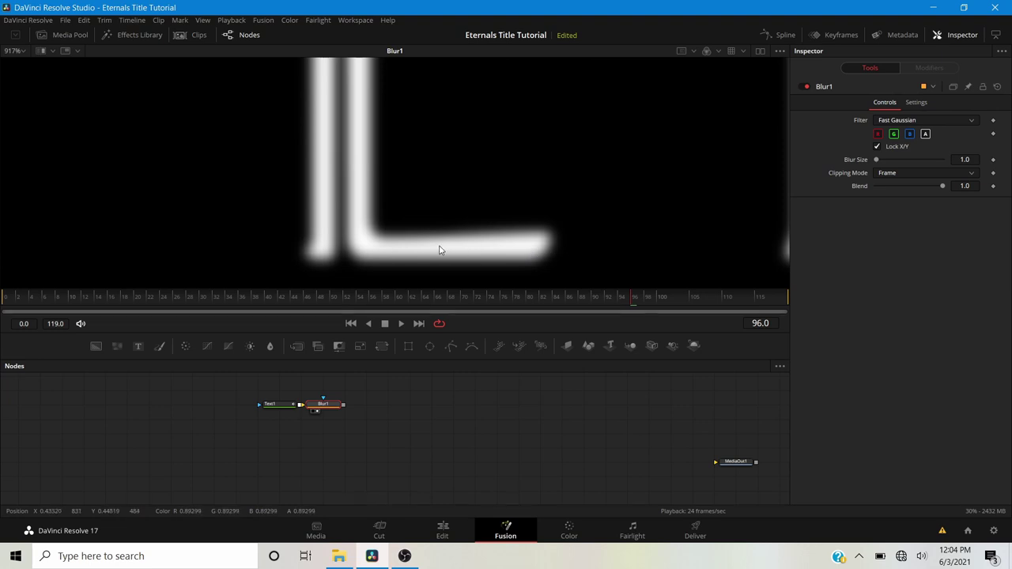
scroll(391, 221, "down", 3)
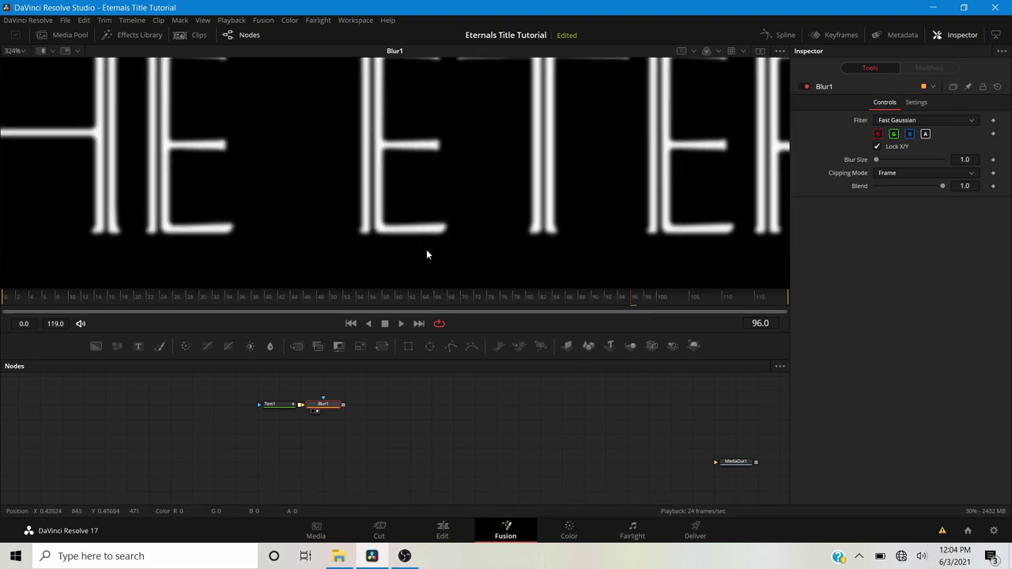
scroll(380, 223, "down", 1)
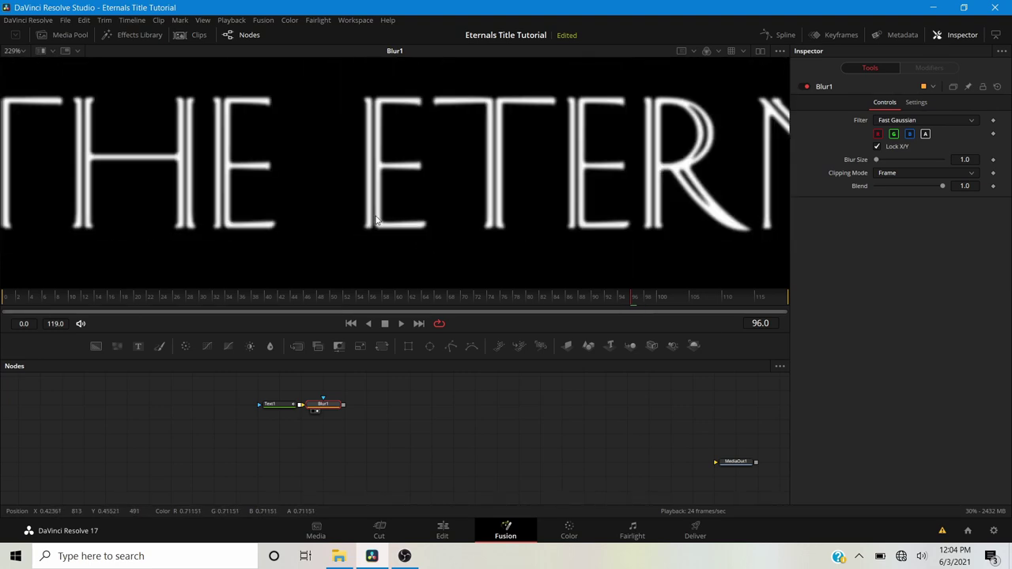
Toggle two playback rendering options and play the blurred title from the first frame.
right_click(478, 323)
left_click(496, 331)
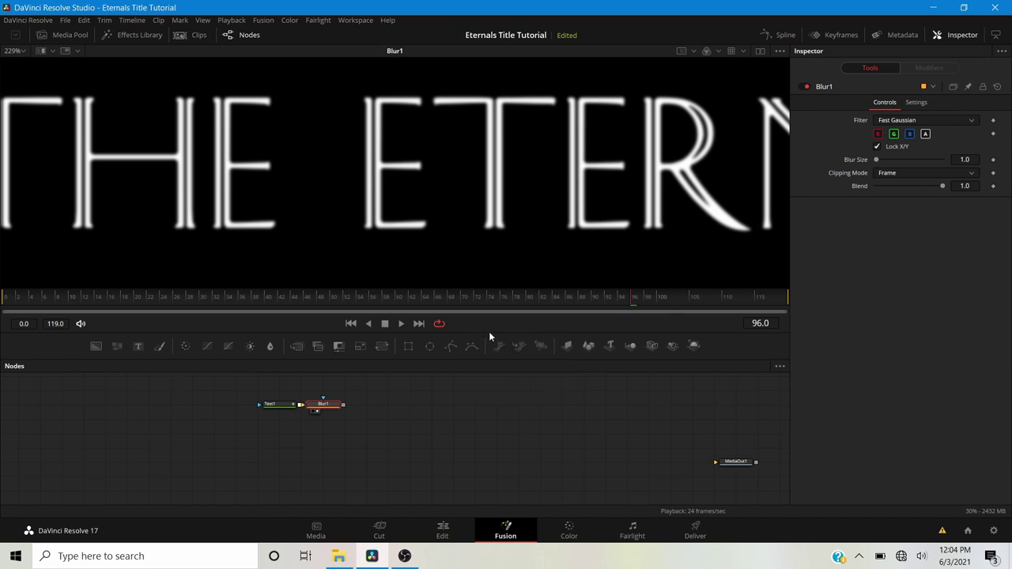
right_click(484, 324)
left_click(491, 342)
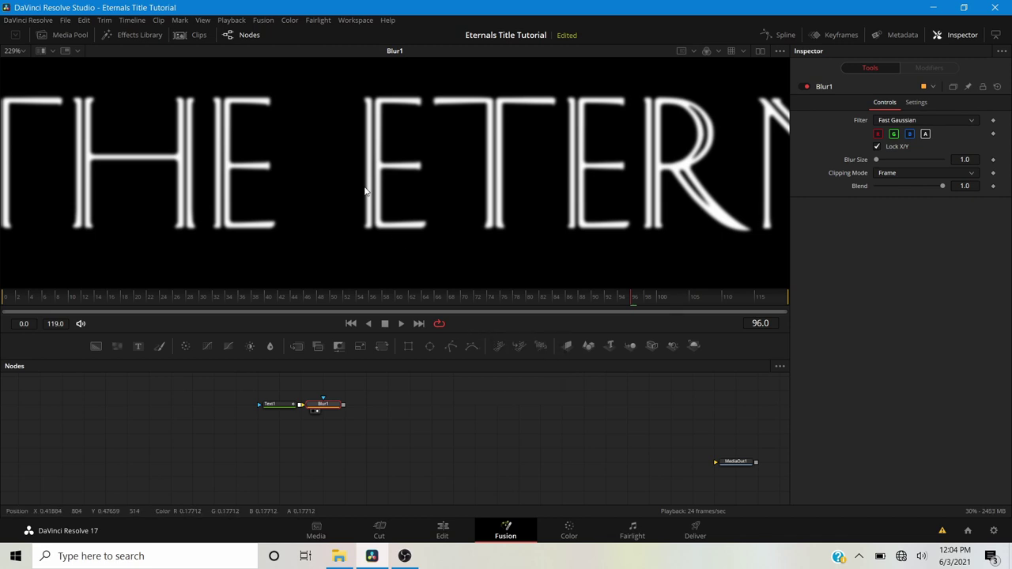
scroll(362, 185, "down", 3)
scroll(359, 182, "down", 2)
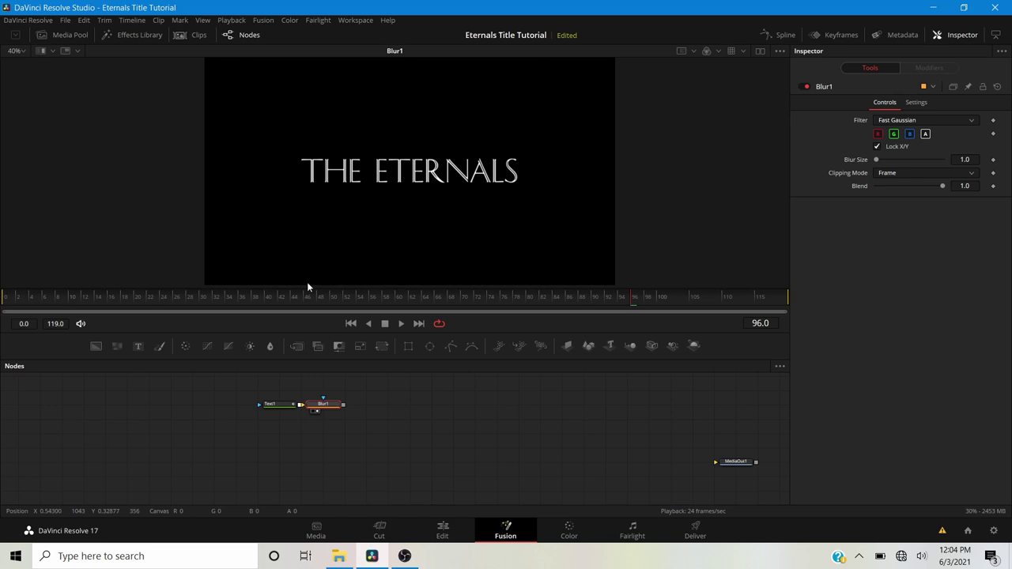
left_click(2, 295)
key("space")
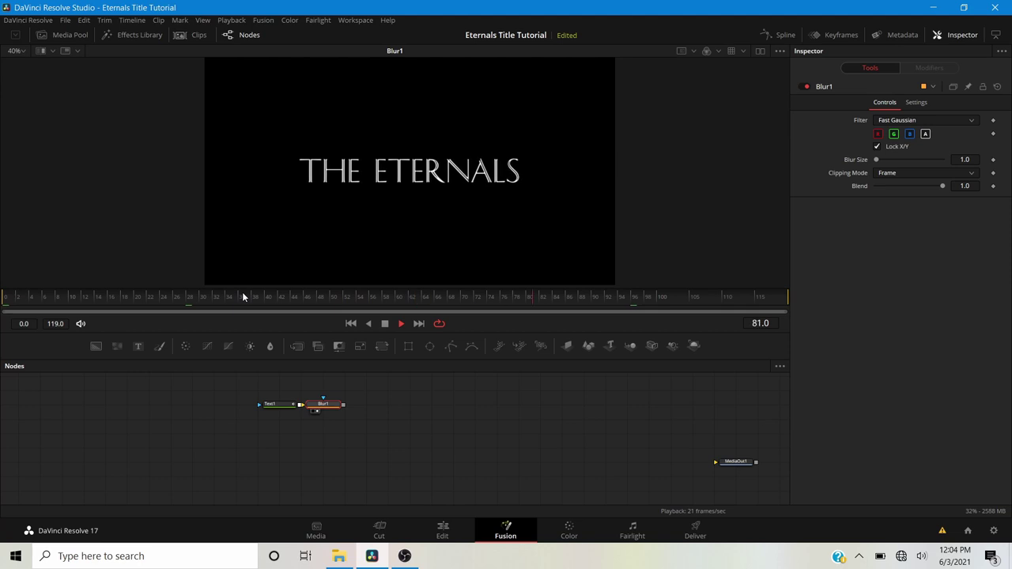
key("space")
Space Blur1 away from Text1, add a Create Bump Map node after it, and show the bump map in the viewer.
left_click_drag(324, 405, 347, 405)
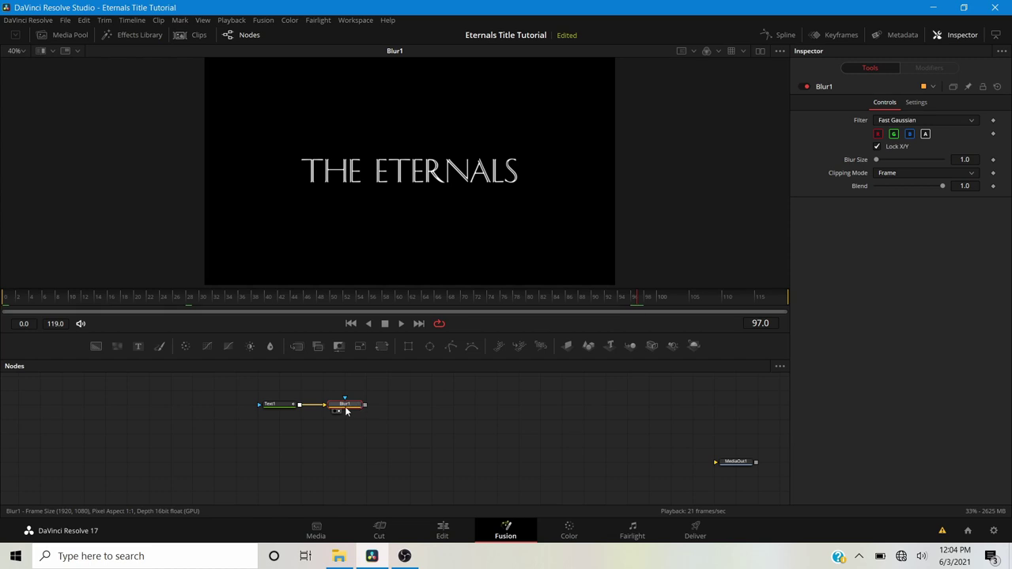
key("shift+space")
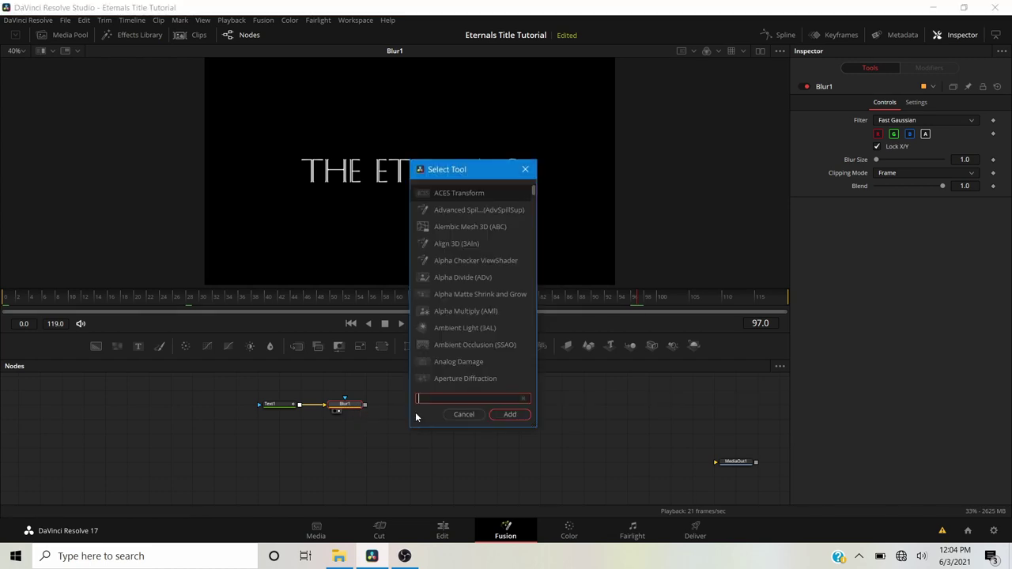
type("bump")
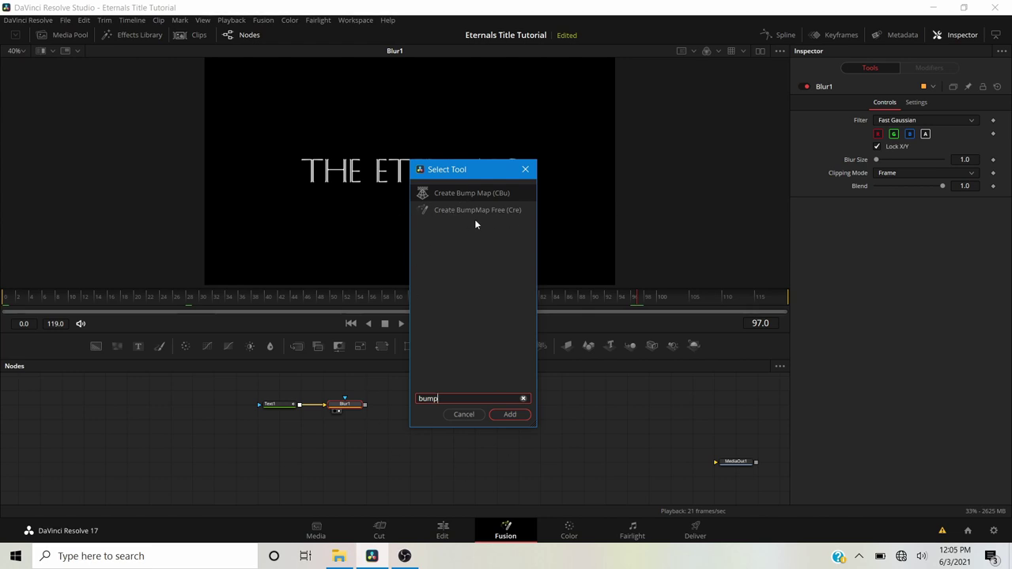
left_click(510, 416)
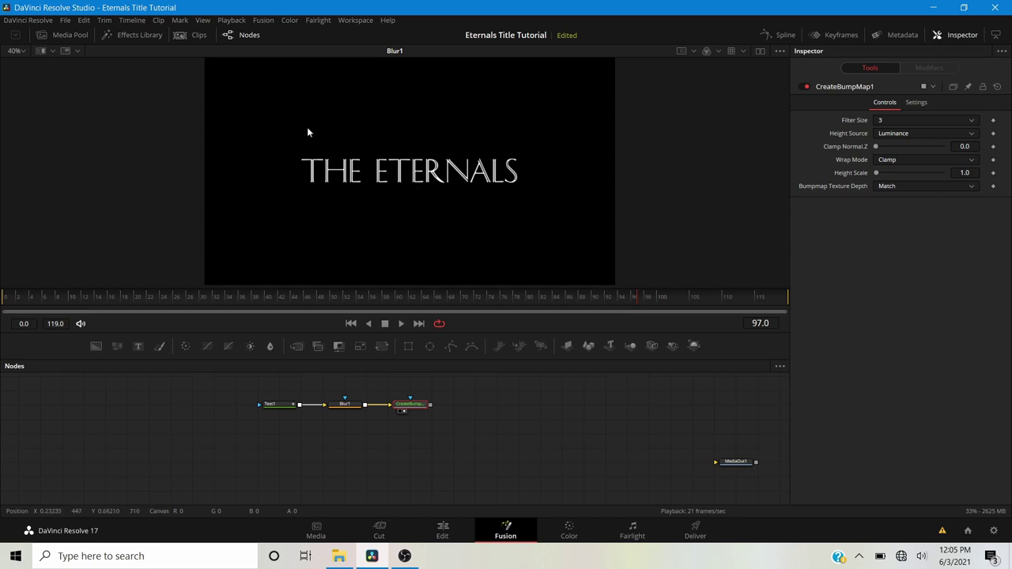
key("1")
Set the height scale of the CreateBumpMap1 node to 3.0.
scroll(389, 172, "up", 5)
scroll(397, 173, "up", 3)
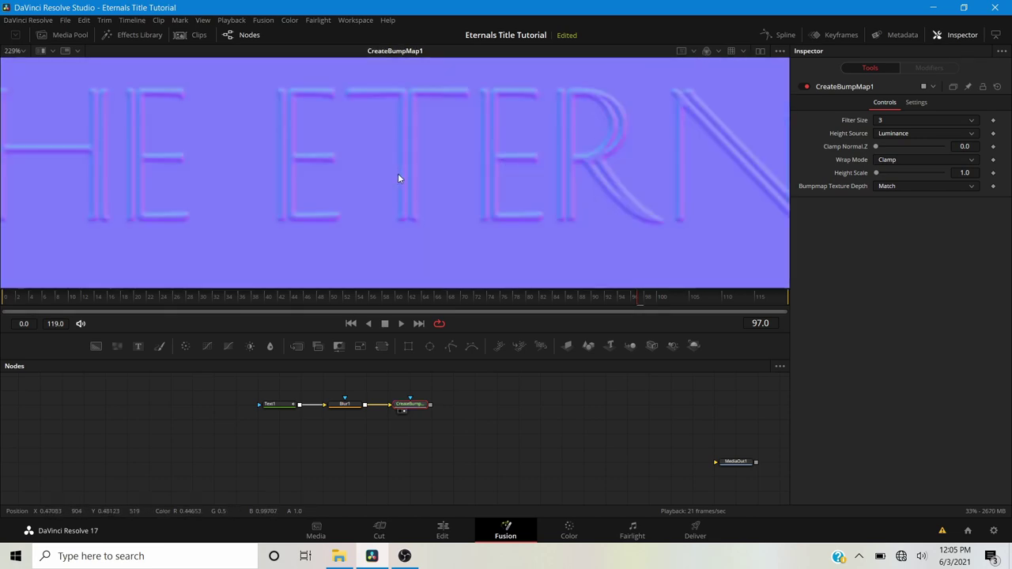
left_click(964, 172)
type("3")
key("Return")
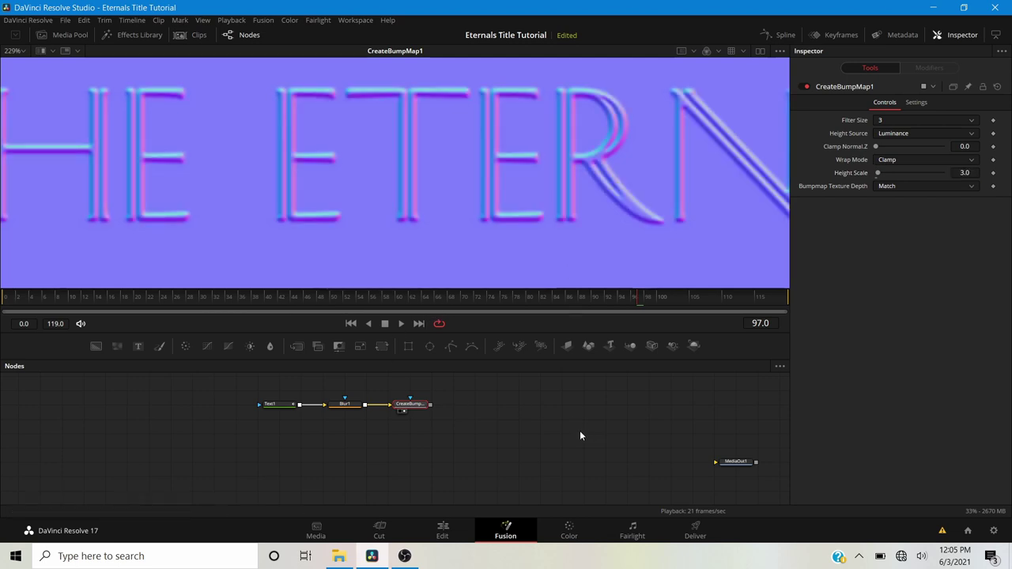
Add a Displace node to the composition beyond the CreateBumpMap1 node.
scroll(335, 162, "down", 3)
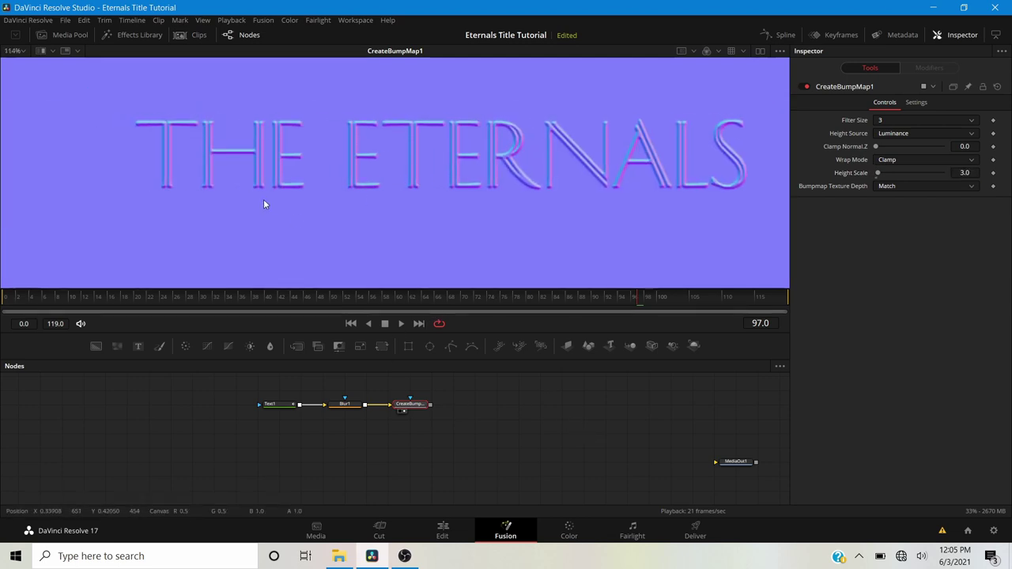
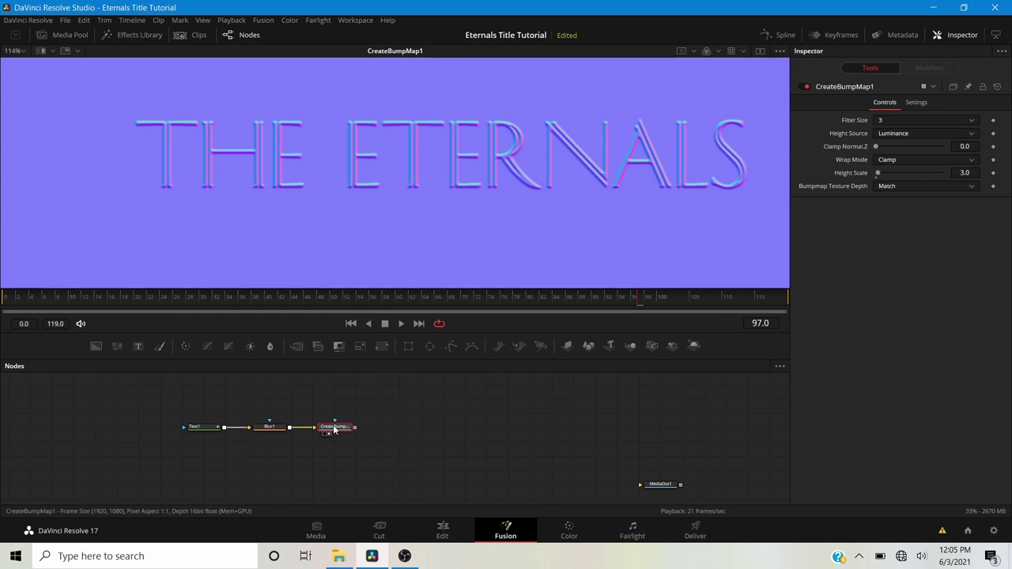
key("shift+space")
type("di")
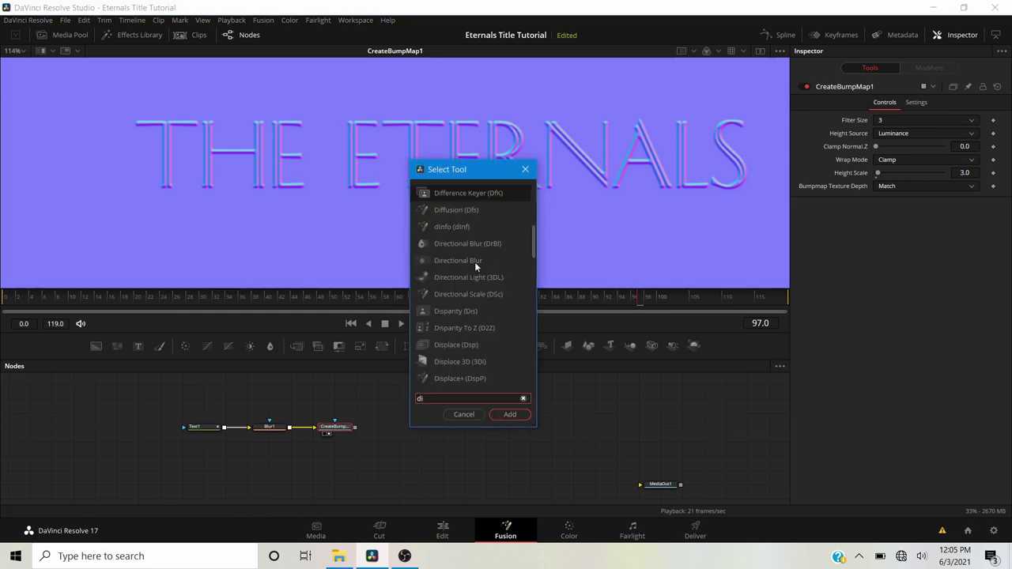
type("d")
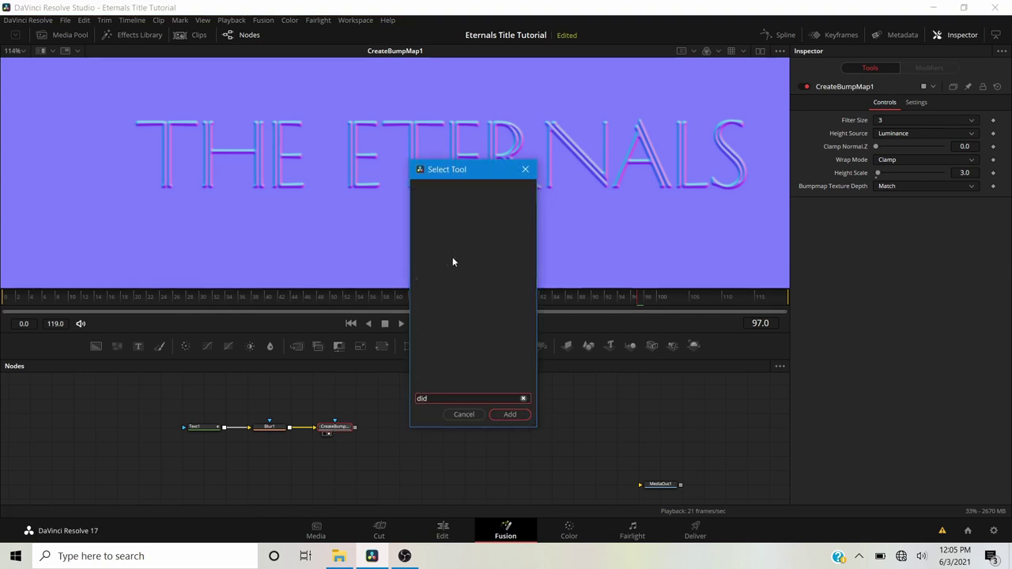
key("BackSpace")
type("sp")
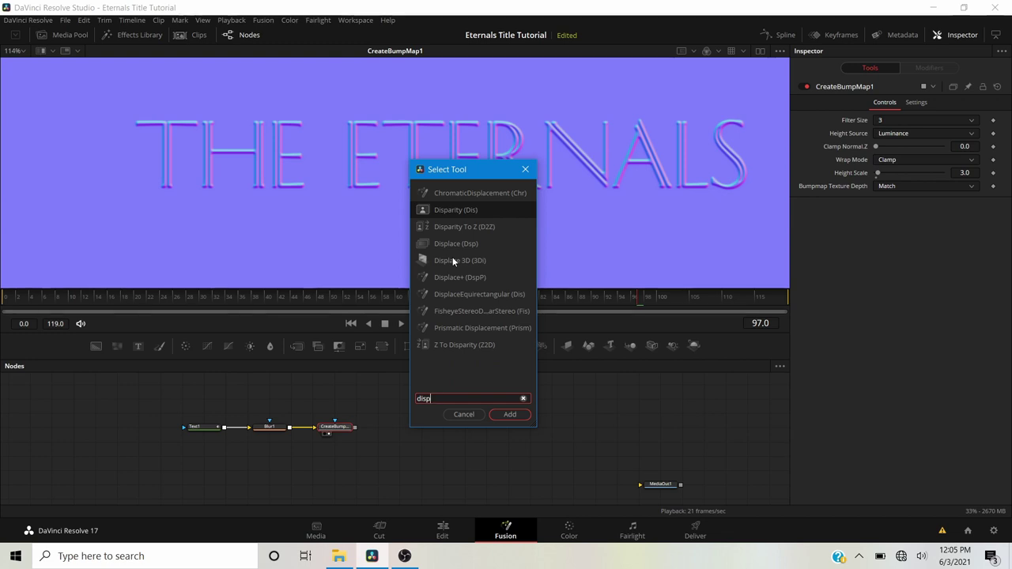
left_click(454, 244)
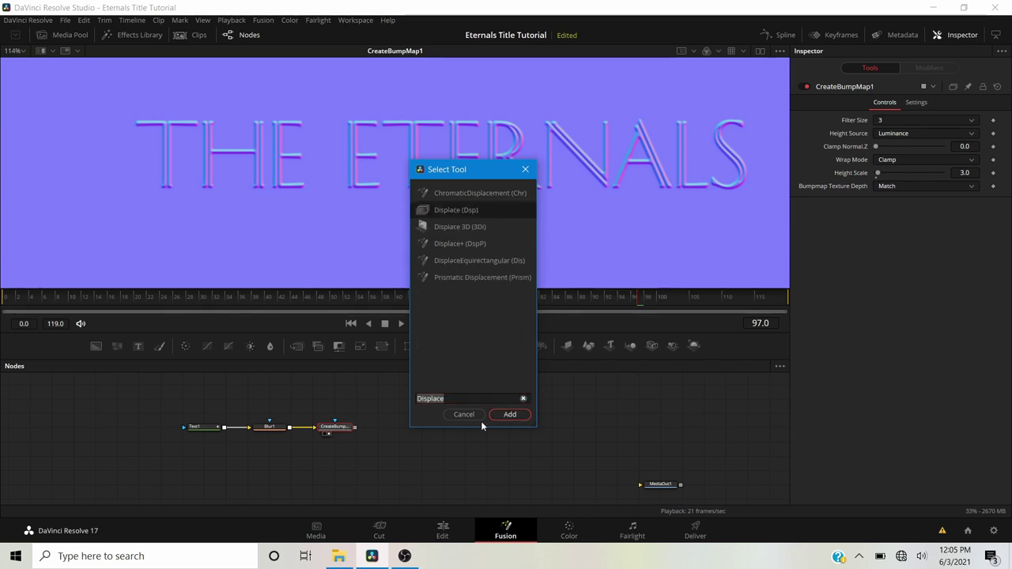
key("Return")
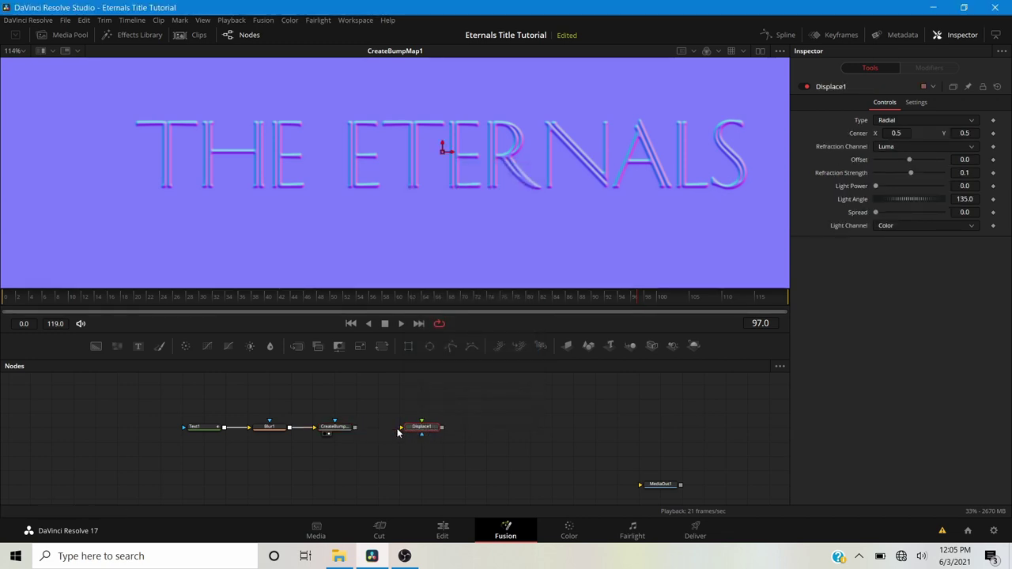
Connect the CreateBumpMap1 output to the foreground input of the Displace1 node.
left_click_drag(403, 428, 368, 434)
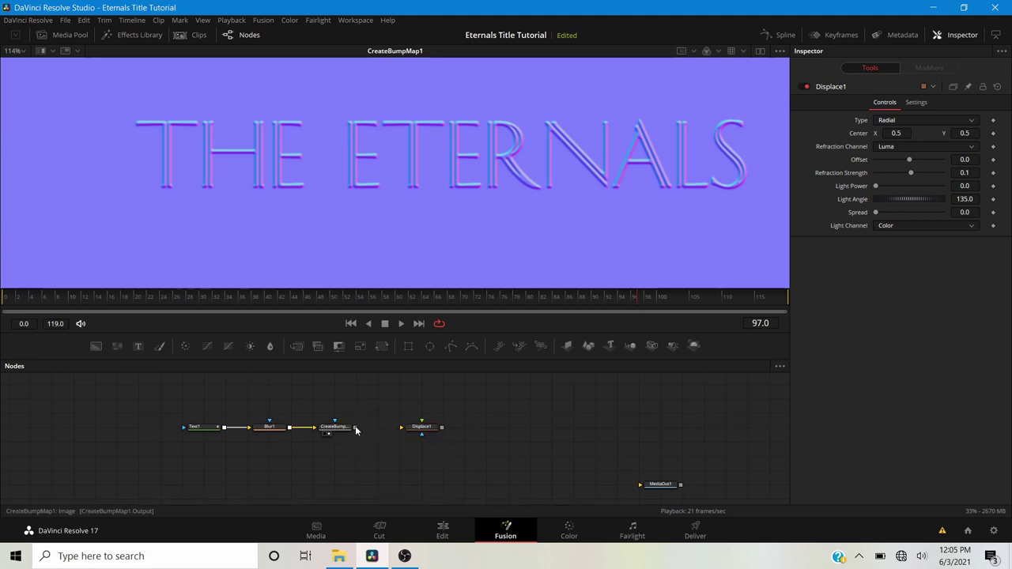
left_click_drag(346, 421, 438, 447)
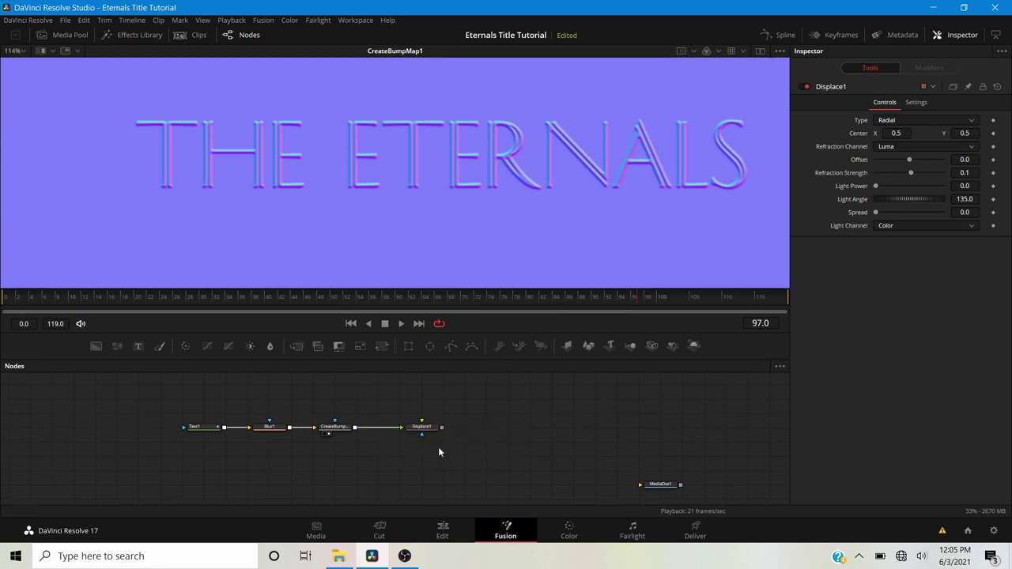
left_click_drag(372, 450, 417, 451)
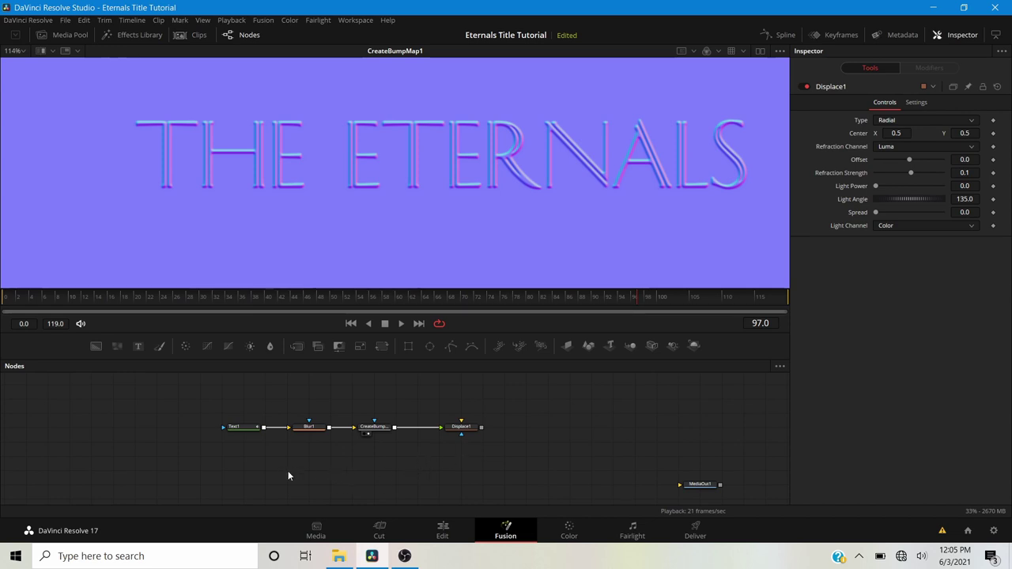
Bring Reflection Map.png from the Eternals Title folder into the node graph below Text1 and show it in the viewer.
left_click(339, 556)
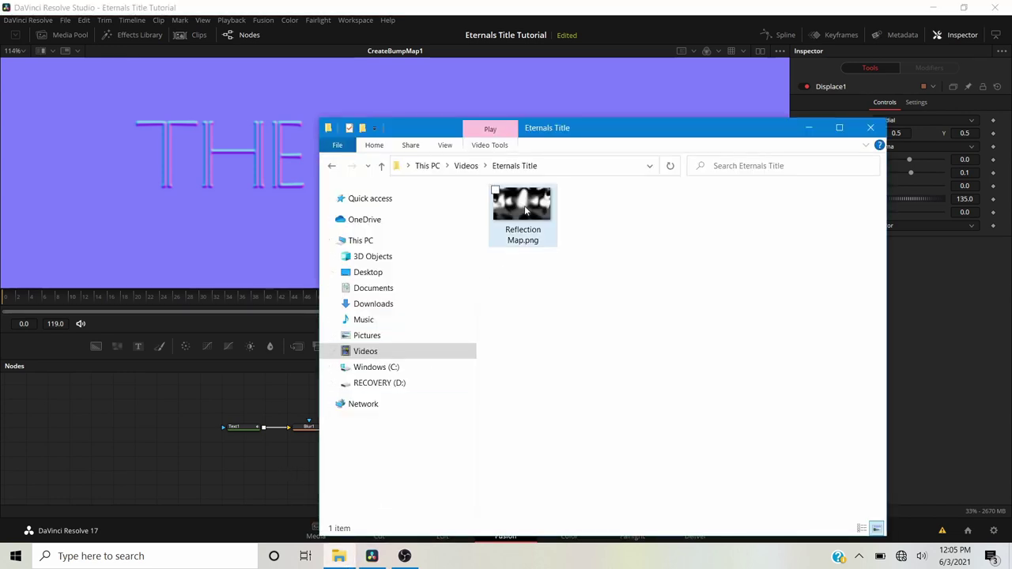
left_click_drag(520, 231, 245, 454)
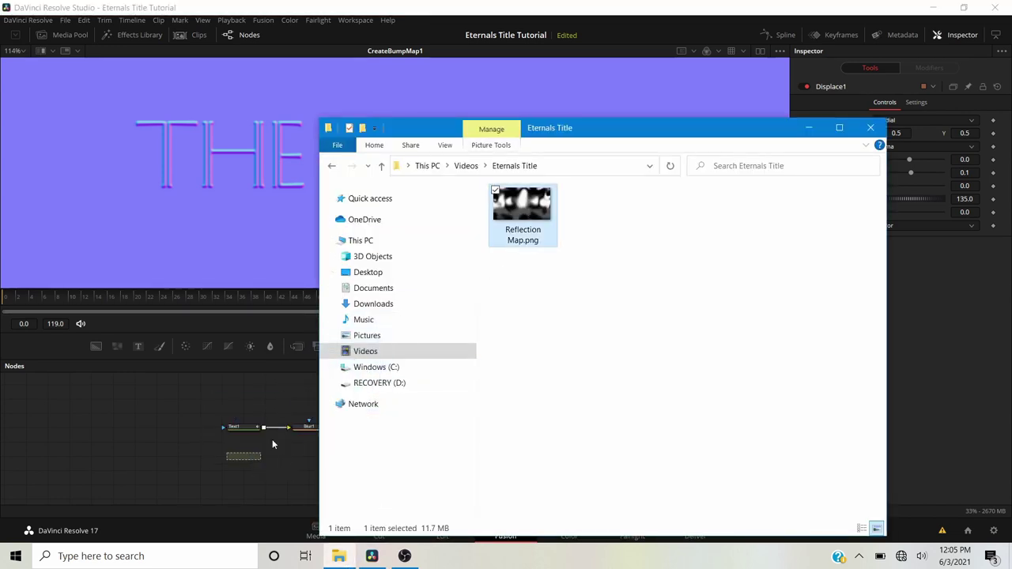
left_click(259, 473)
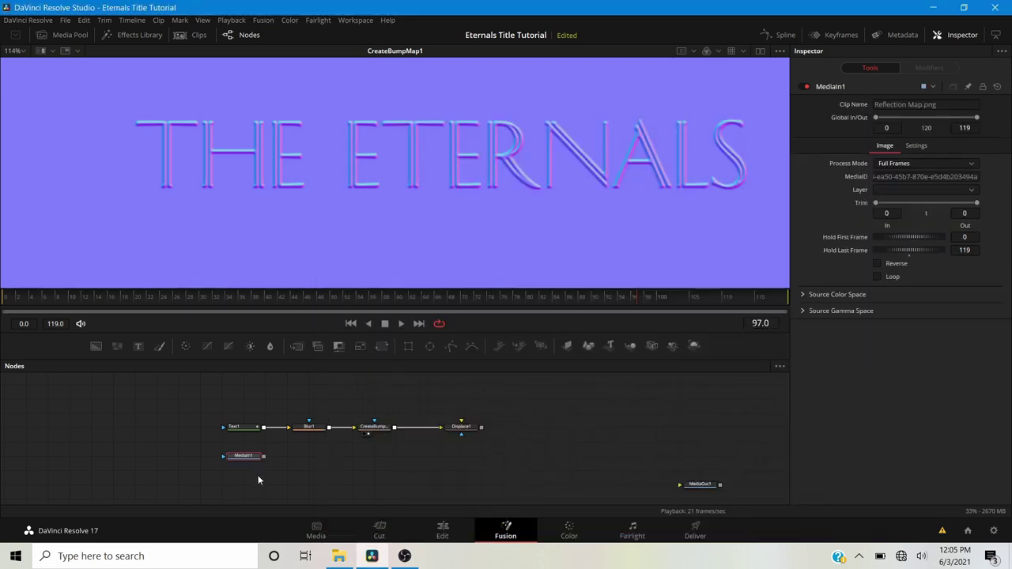
left_click(238, 462)
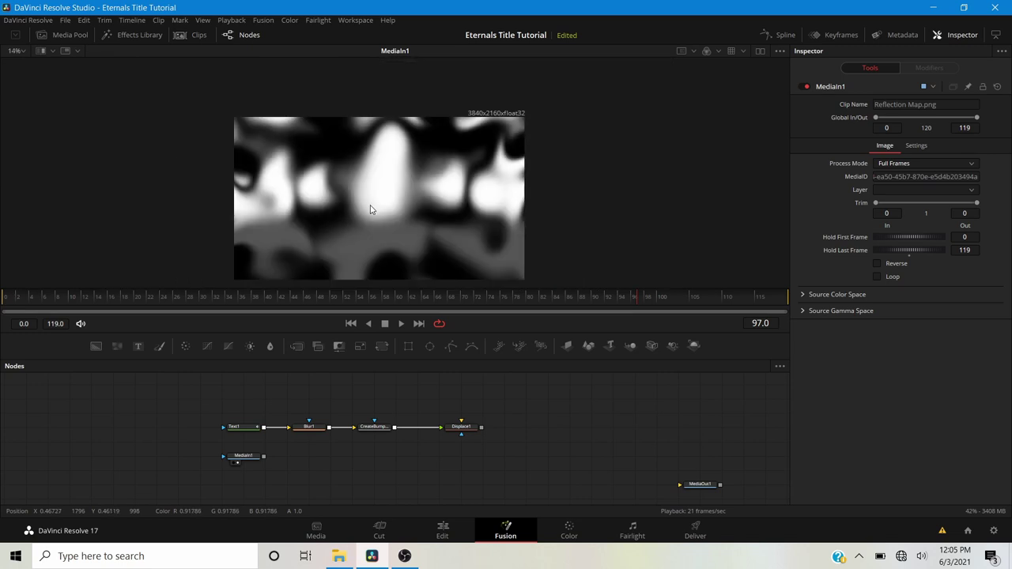
scroll(371, 209, "down", 2)
left_click_drag(268, 457, 284, 457)
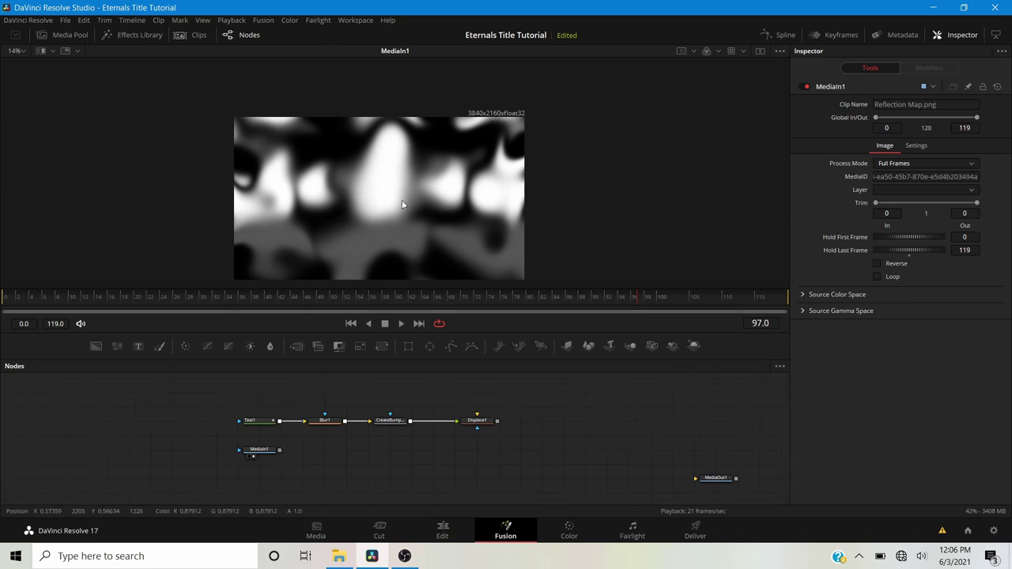
Check Text1 in the viewer, then add a Scale node after the reflection map's MediaIn1 node and view it.
left_click(256, 427)
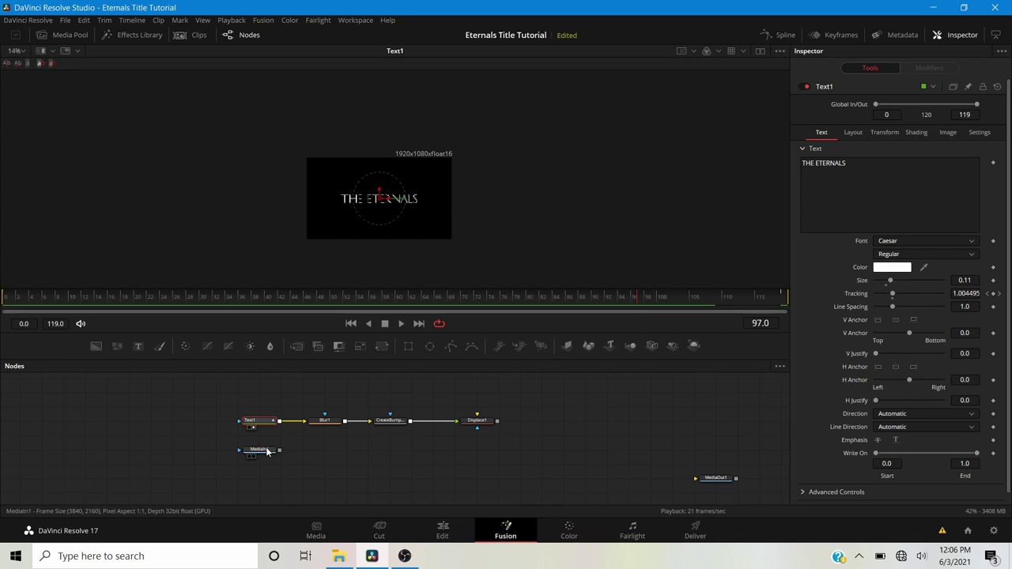
left_click(266, 450)
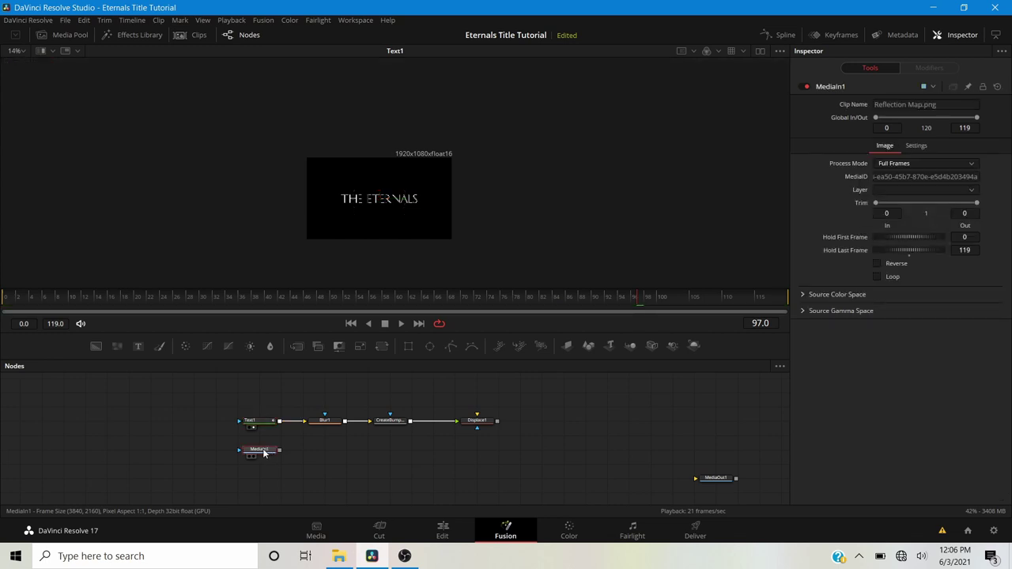
key("shift+space")
type("sca")
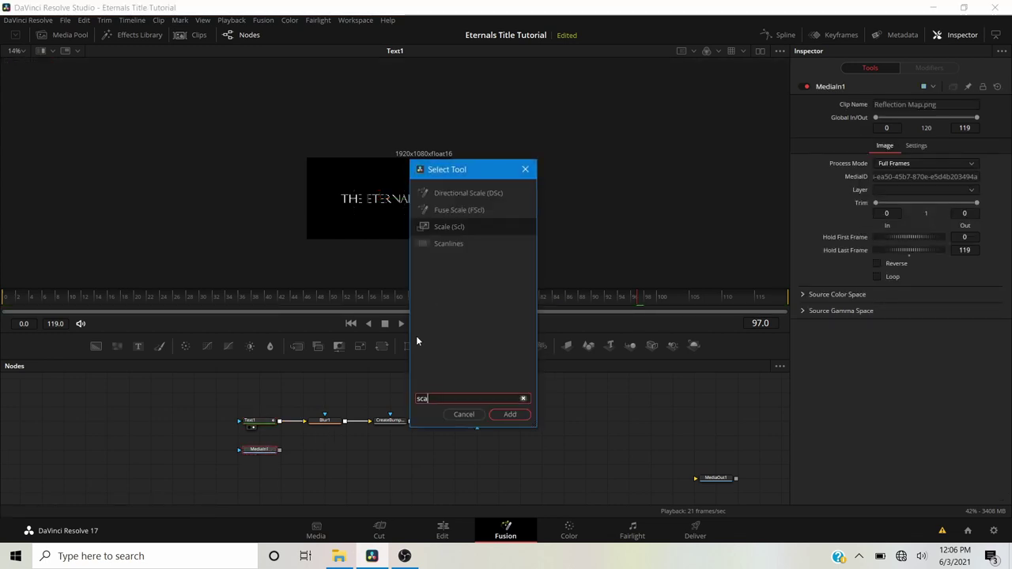
left_click(521, 415)
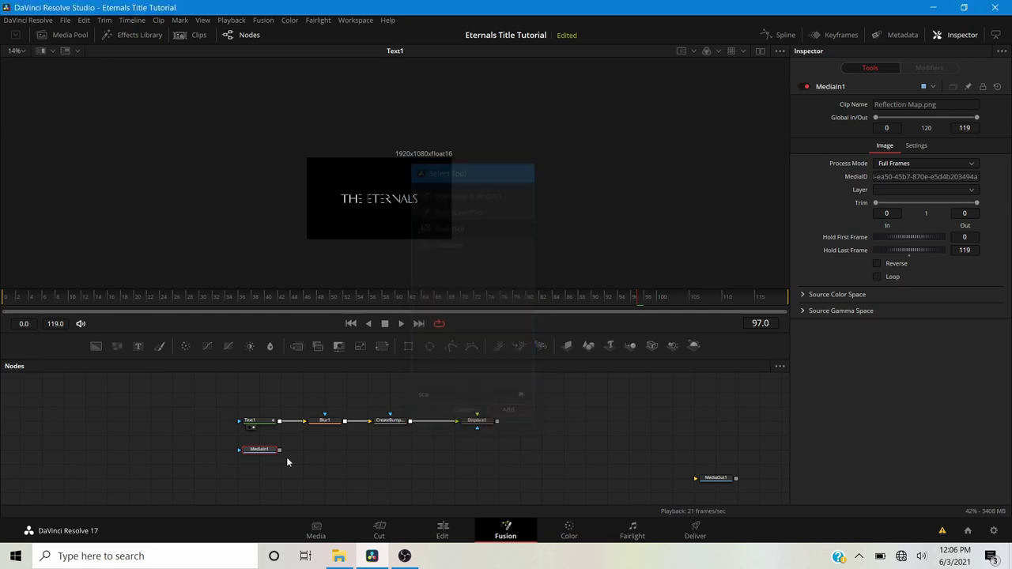
left_click(296, 456)
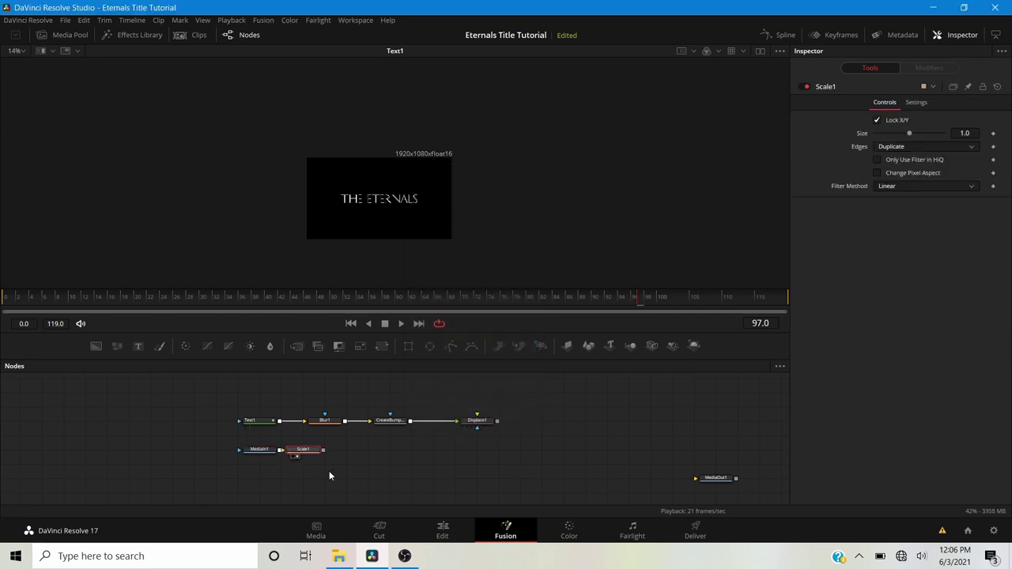
Set the size of the Scale1 node to 0.5.
scroll(390, 229, "up", 2)
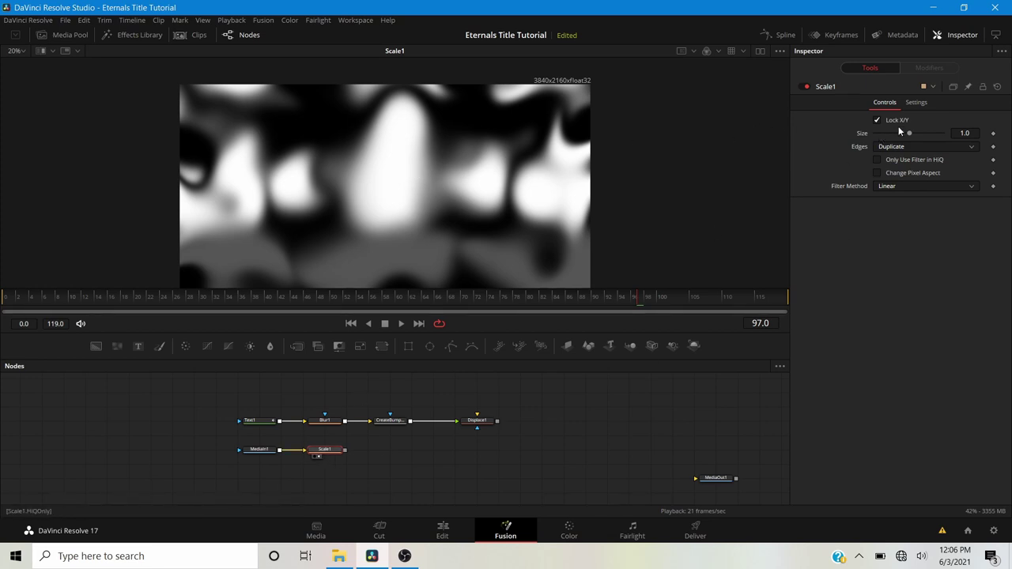
left_click(965, 133)
type(".05")
key("BackSpace")
type("3")
type("5")
key("Return")
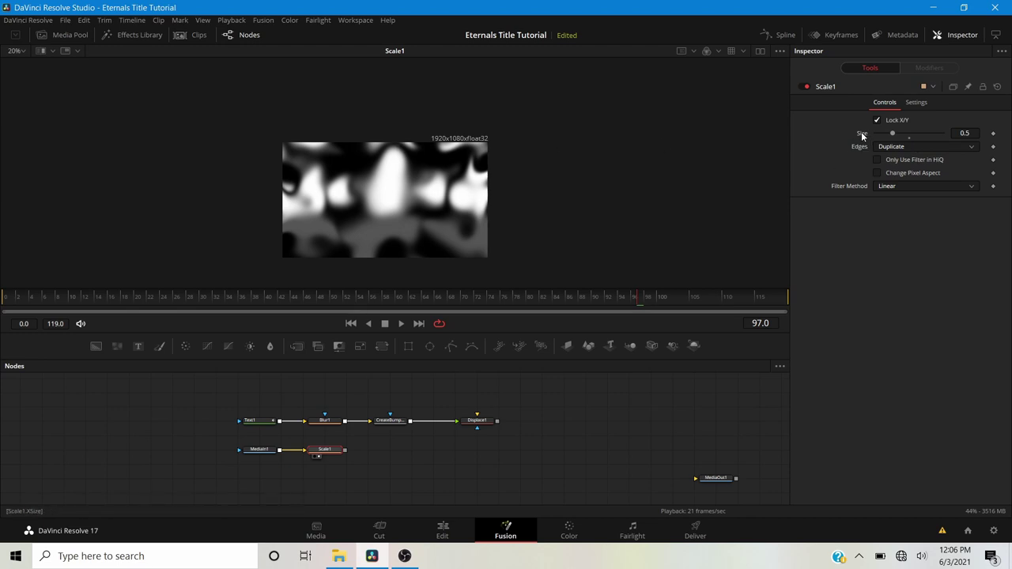
Compare the frame sizes of the MediaIn1 and Scale1 images in the viewer.
left_click(261, 455)
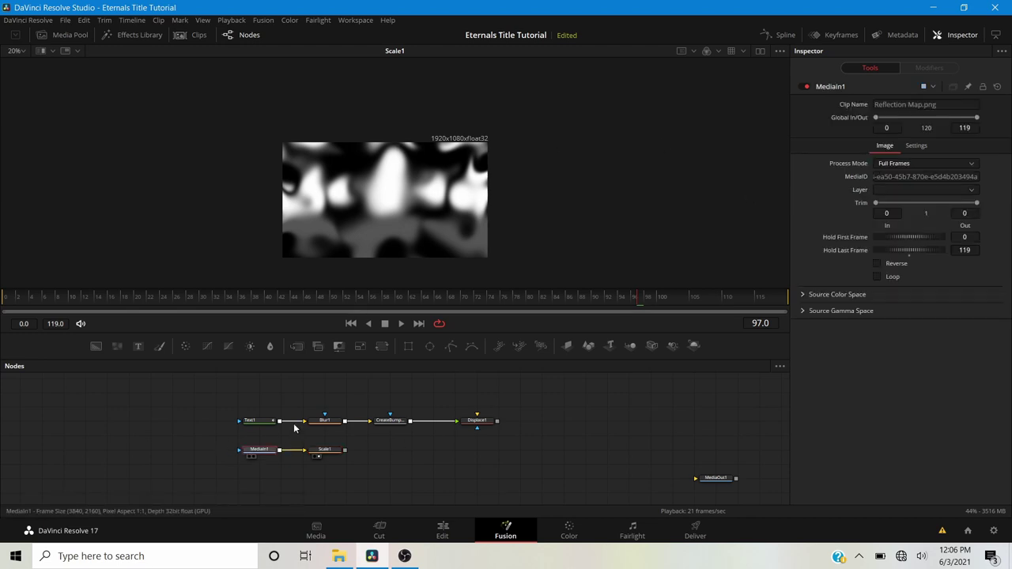
key("1")
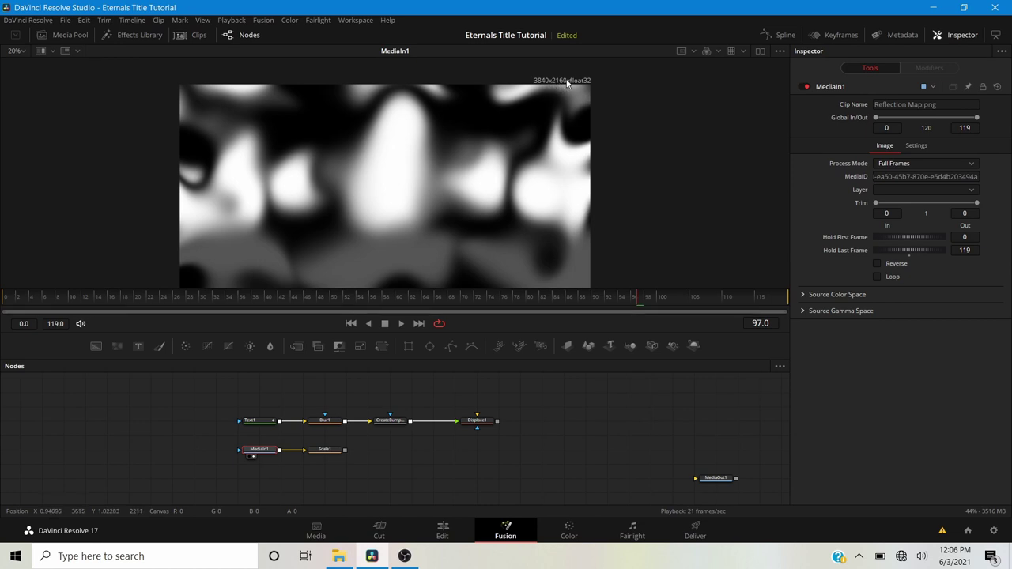
left_click(326, 452)
key("1")
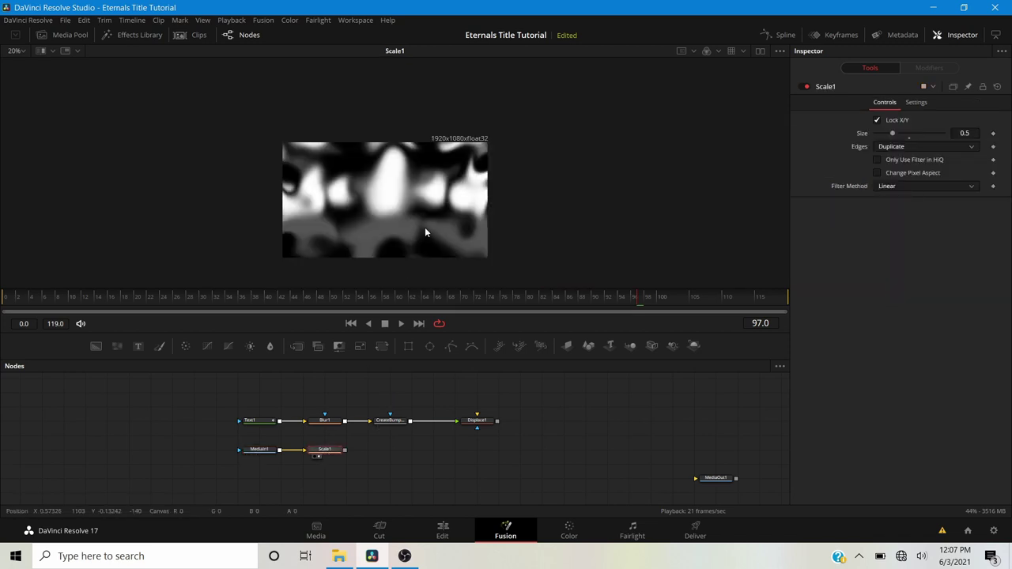
scroll(451, 154, "up", 1)
left_click_drag(318, 196, 388, 128)
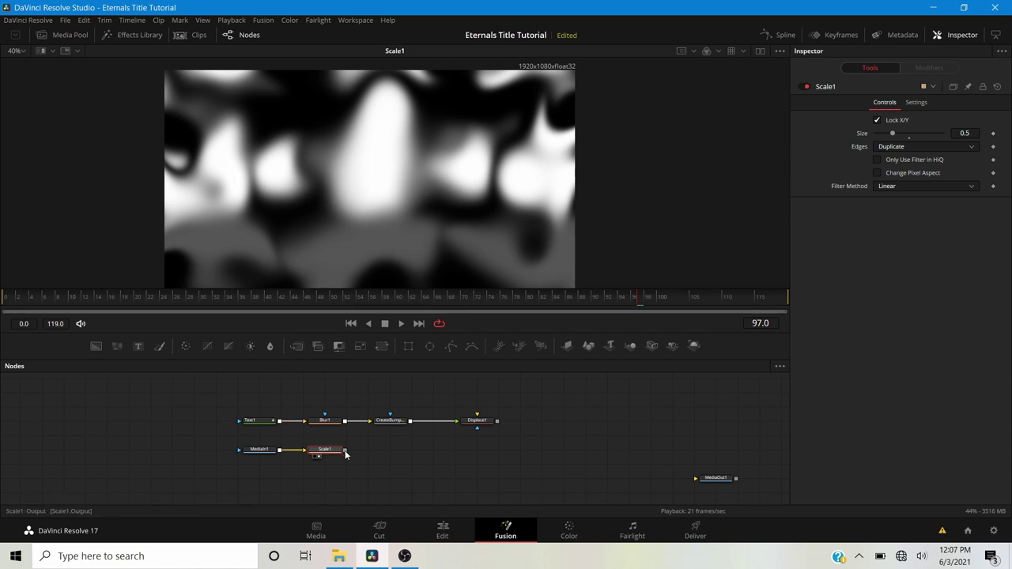
Connect the Scale1 output to the main Input of Displace1 and show Displace1 in the viewer.
left_click_drag(344, 450, 476, 427)
right_click(475, 427)
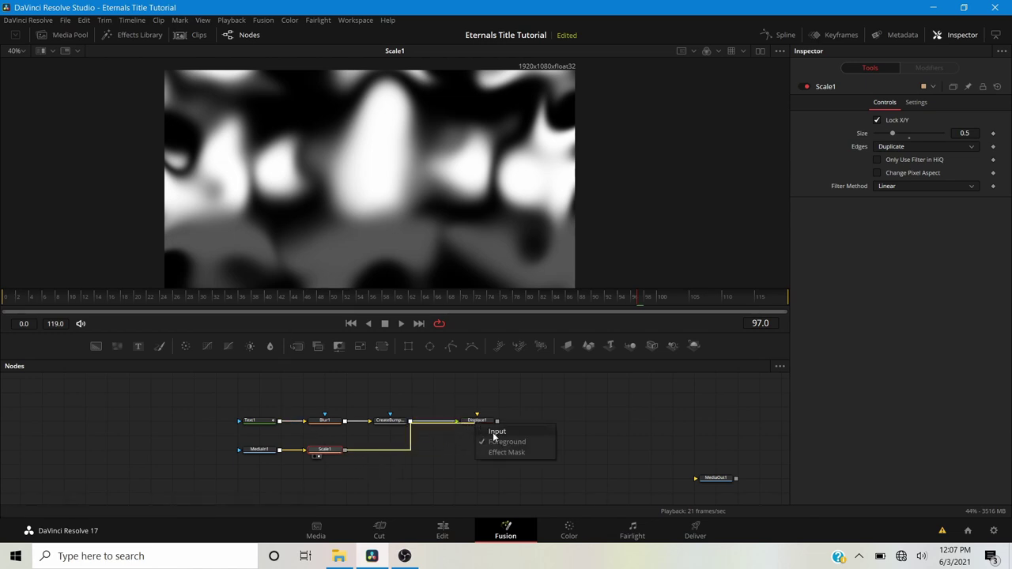
left_click(496, 432)
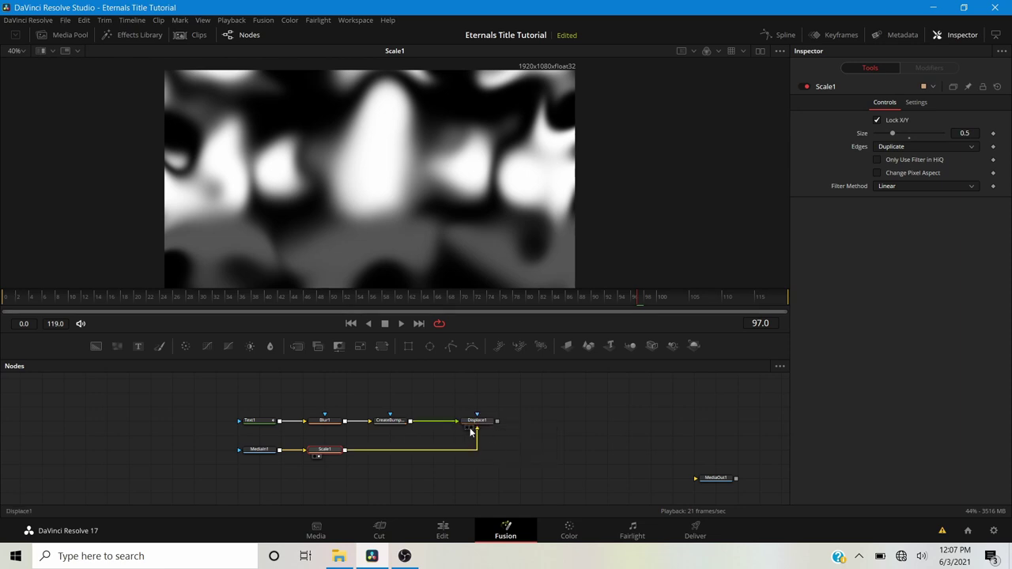
left_click(472, 428)
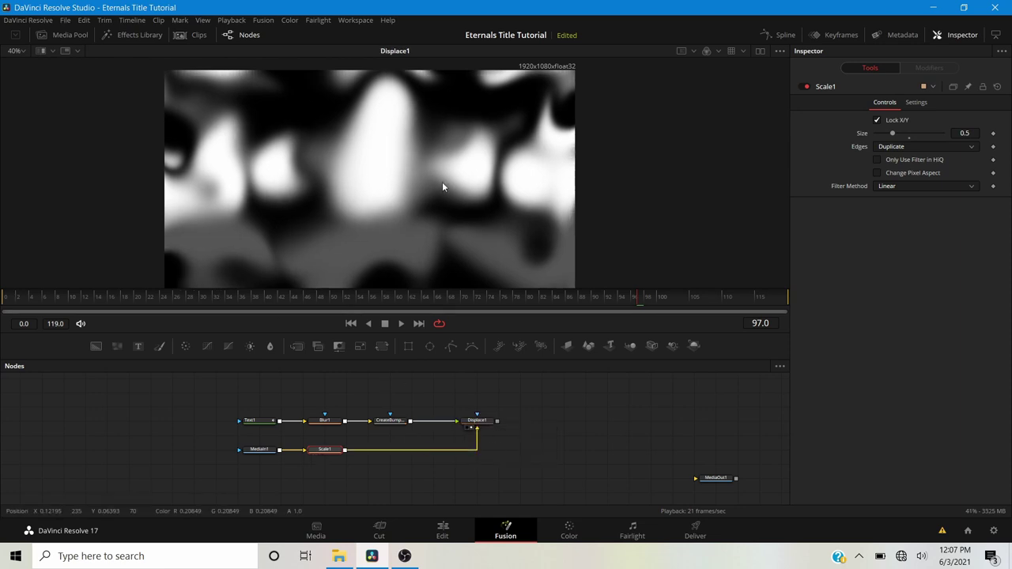
Set Displace1 to the X Y type with X and Y offsets of -0.5 and X and Y refraction of 0.1.
left_click(464, 424)
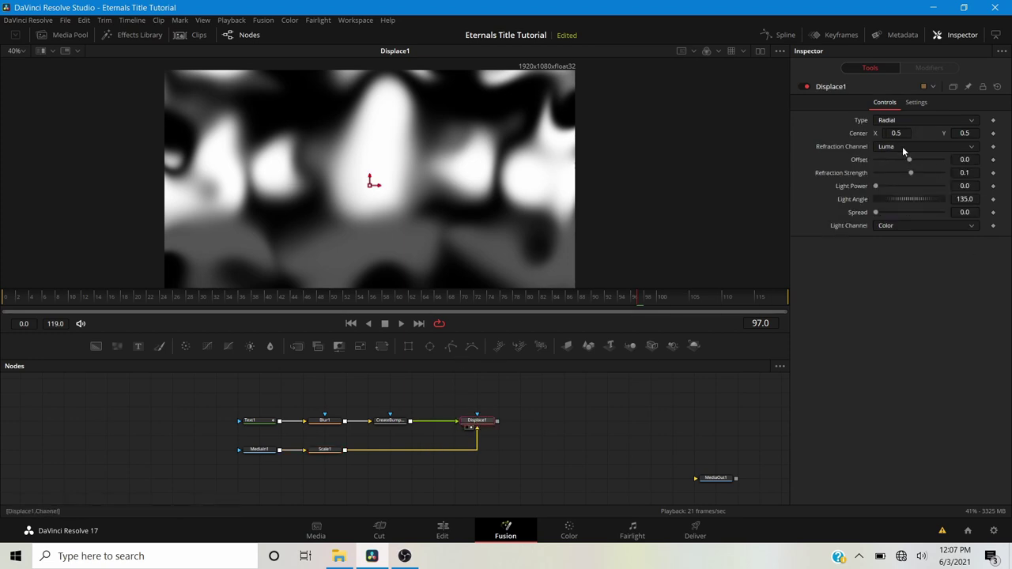
left_click(891, 120)
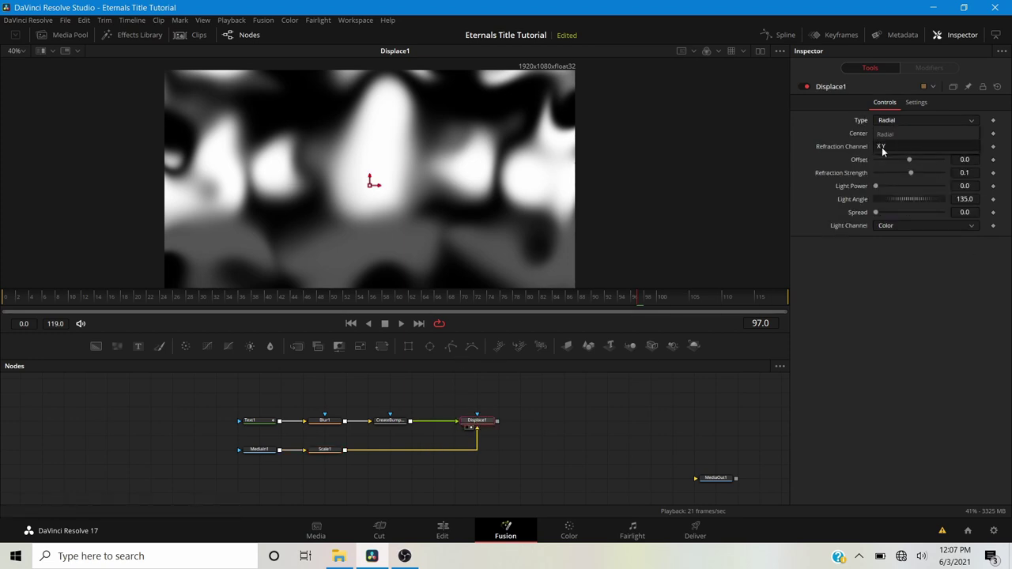
left_click(885, 151)
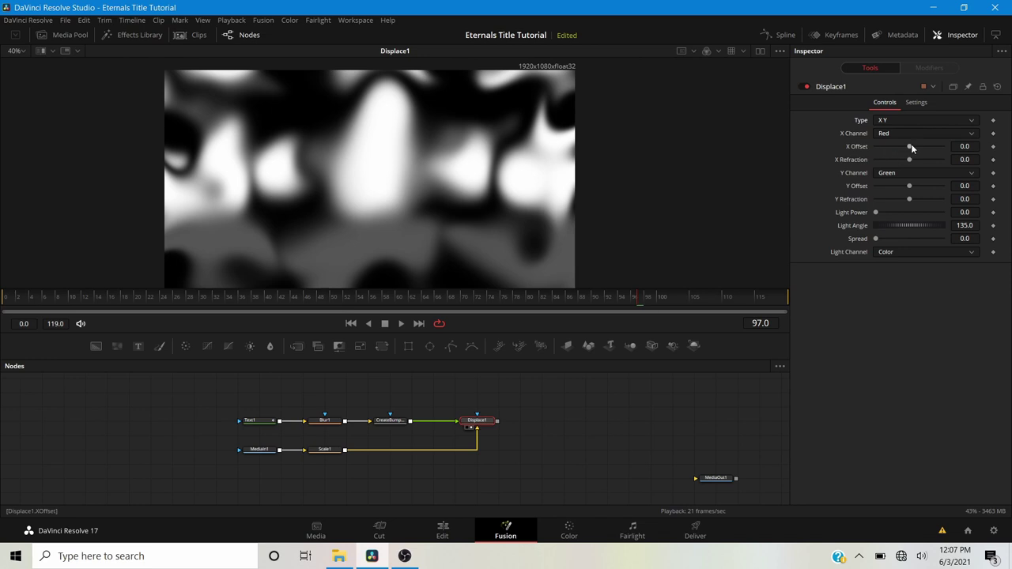
left_click_drag(912, 149, 809, 136)
left_click_drag(909, 197, 943, 199)
left_click_drag(909, 159, 942, 159)
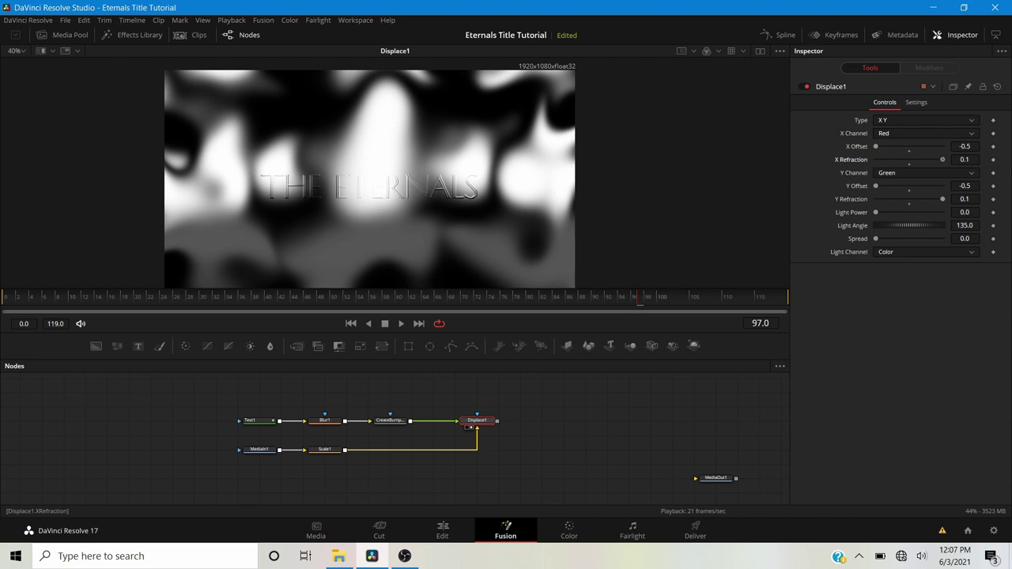
scroll(316, 187, "up", 5)
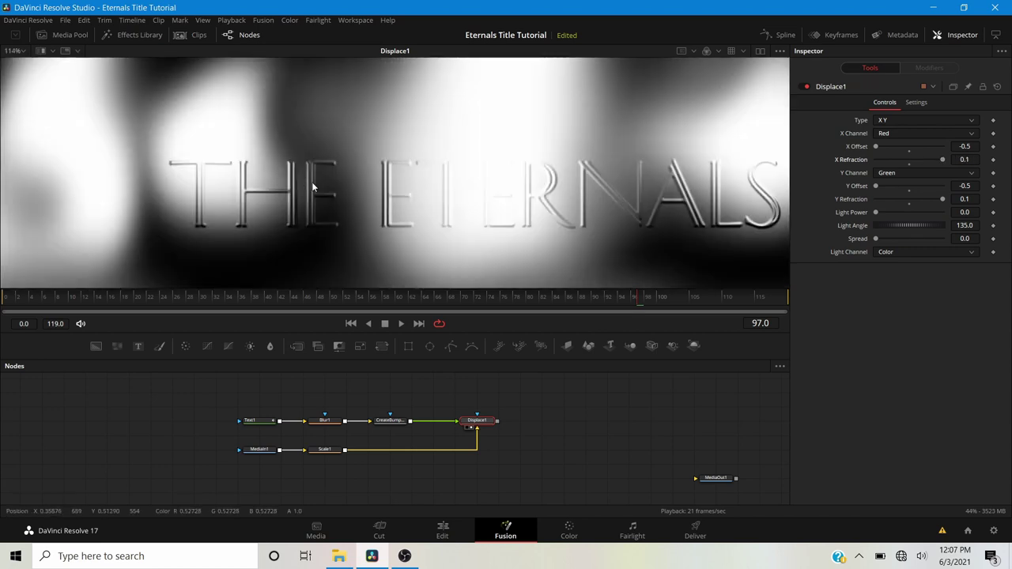
scroll(312, 180, "up", 2)
scroll(312, 177, "down", 4)
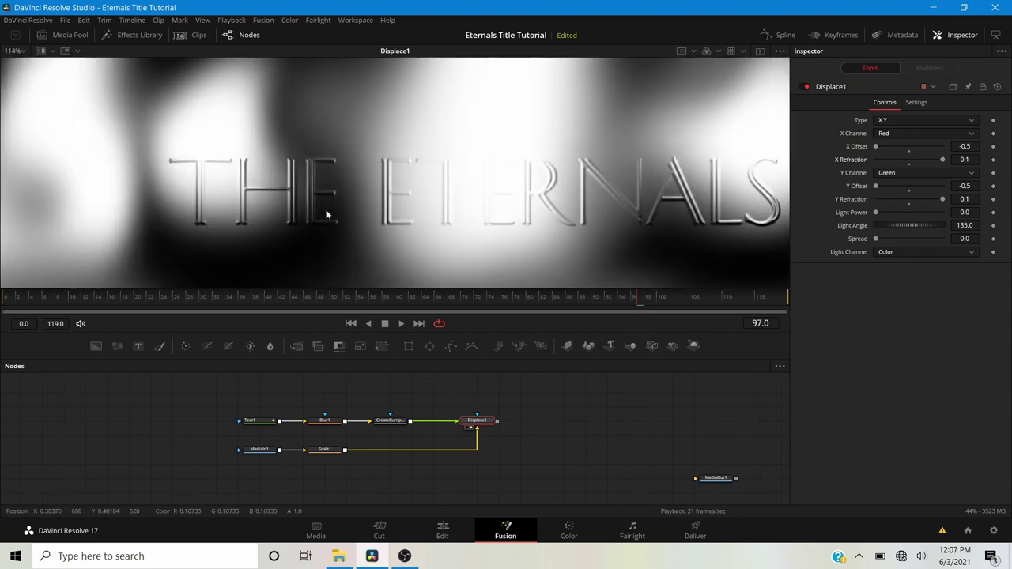
Insert a Transform node between Scale1 and Displace1.
scroll(409, 196, "down", 2)
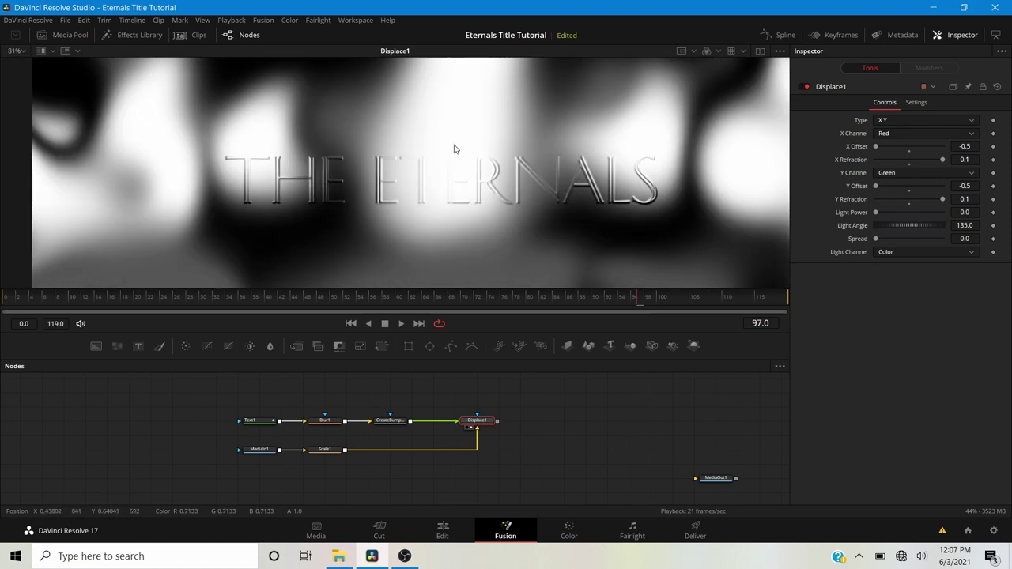
left_click(324, 450)
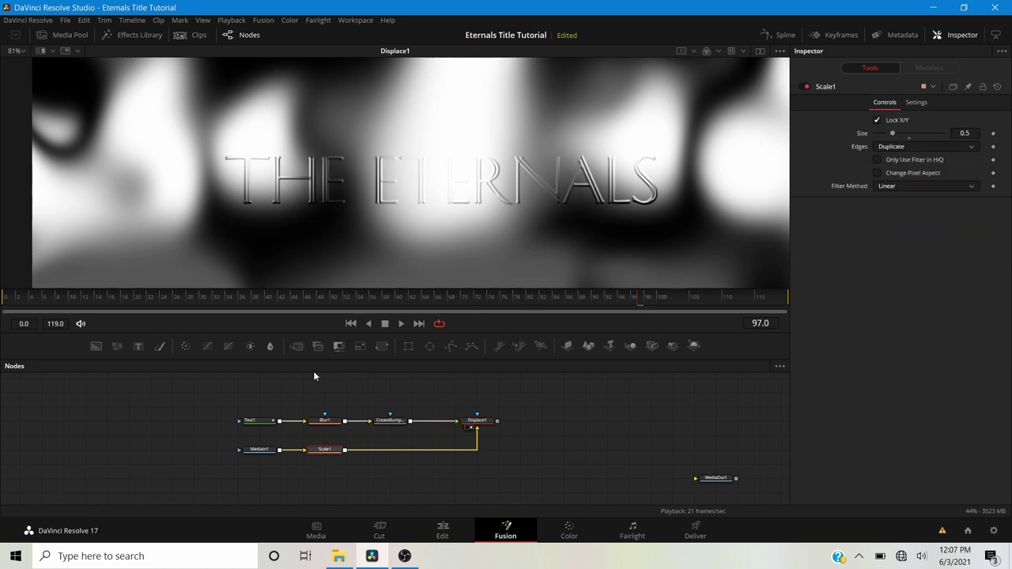
left_click_drag(384, 347, 390, 452)
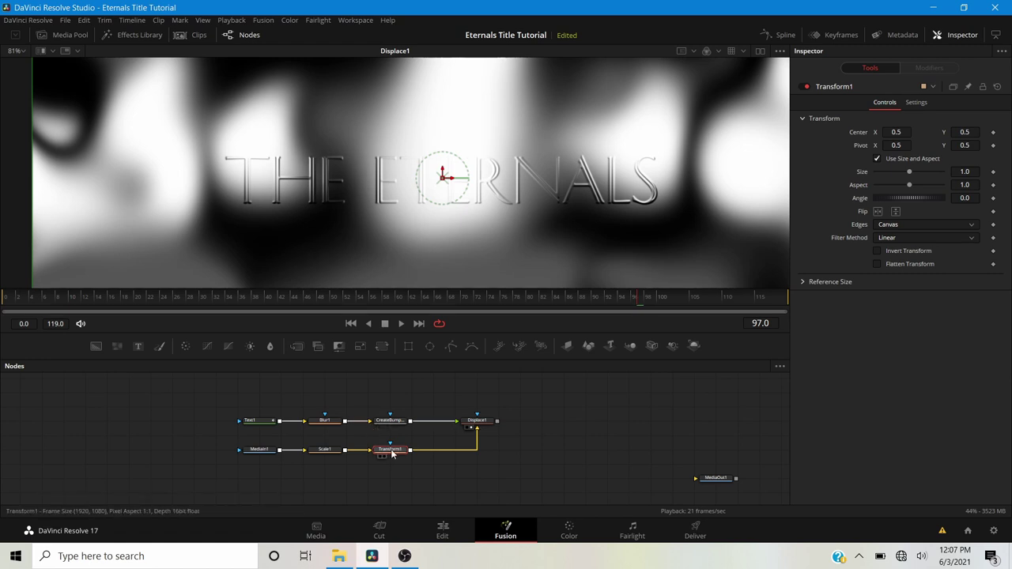
Set Transform1's edges to Mirror and its size to 0.25.
left_click(892, 227)
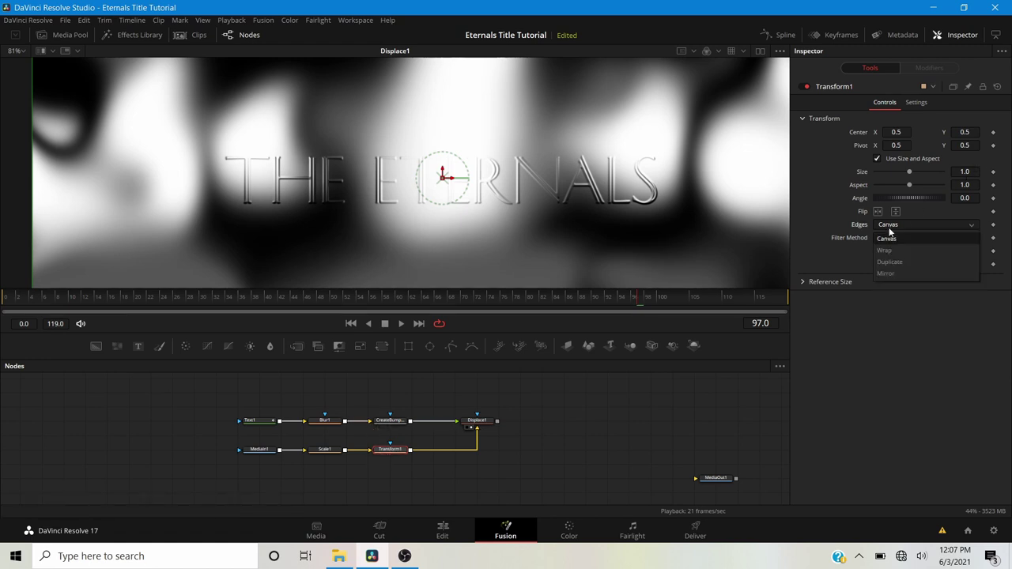
left_click(885, 273)
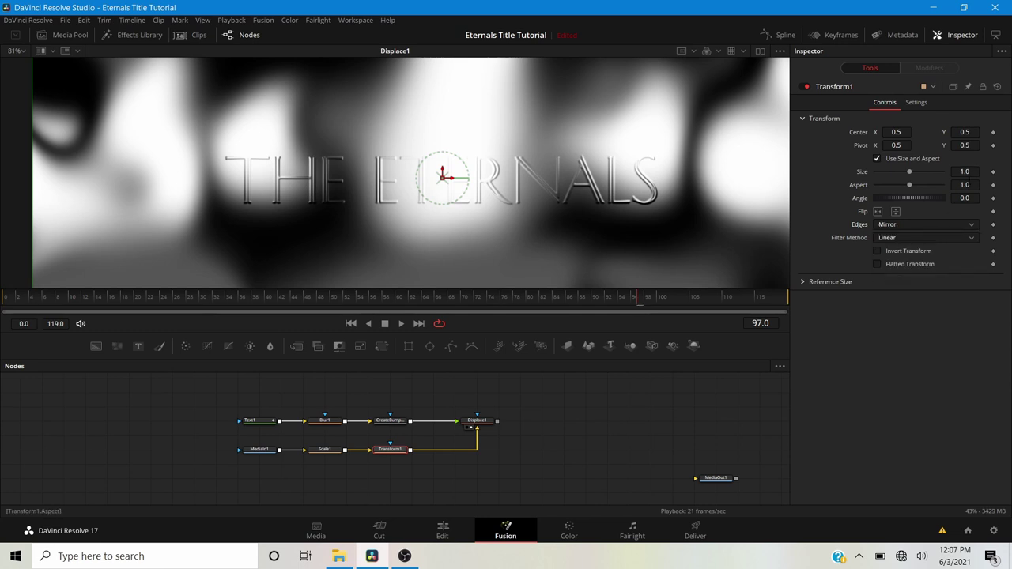
left_click(965, 171)
type("0.25")
key("Return")
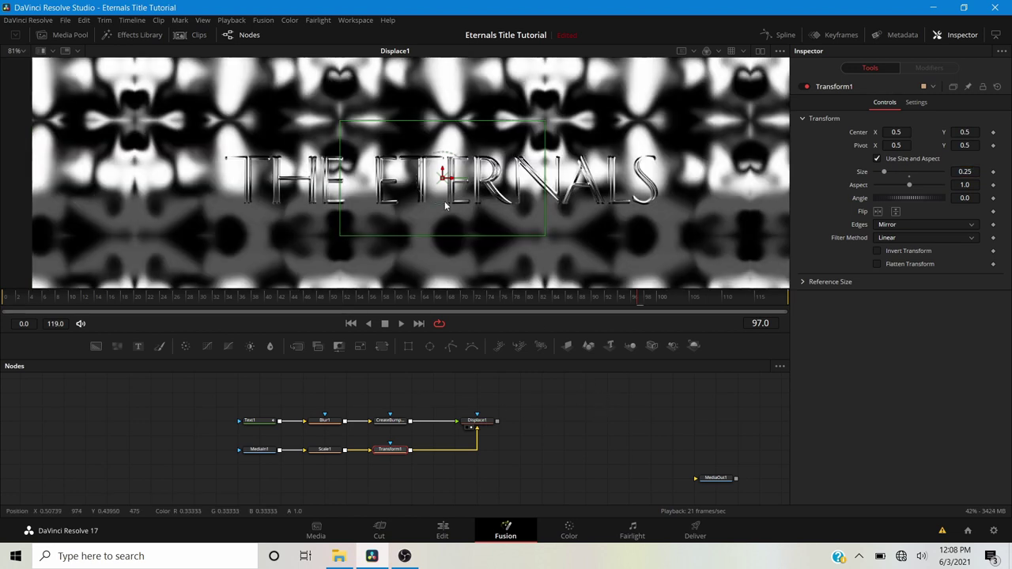
Examine the displaced lettering and the mirrored reflection map around it at several zoom levels.
scroll(500, 204, "up", 2)
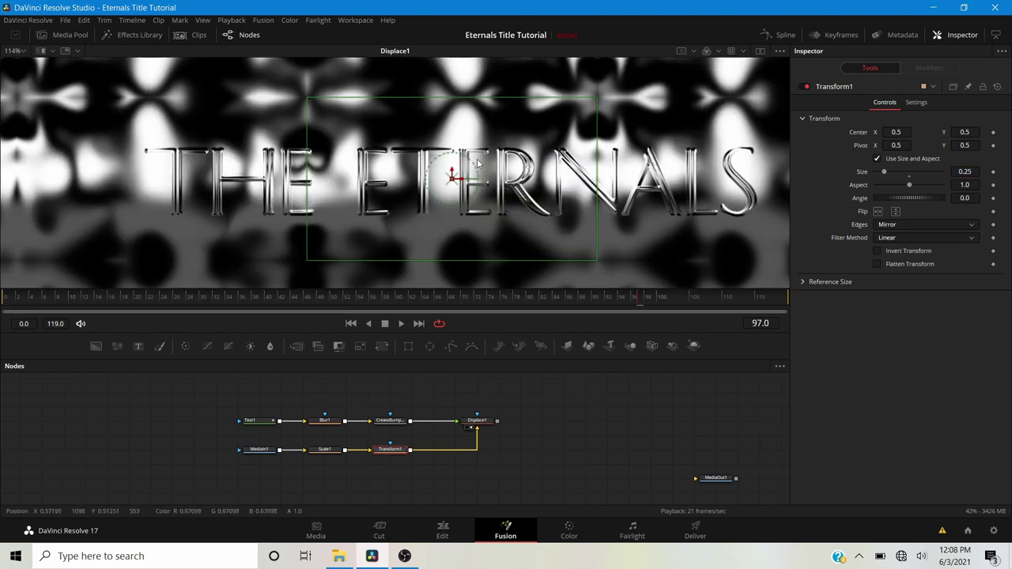
scroll(474, 170, "down", 3)
scroll(518, 174, "up", 1)
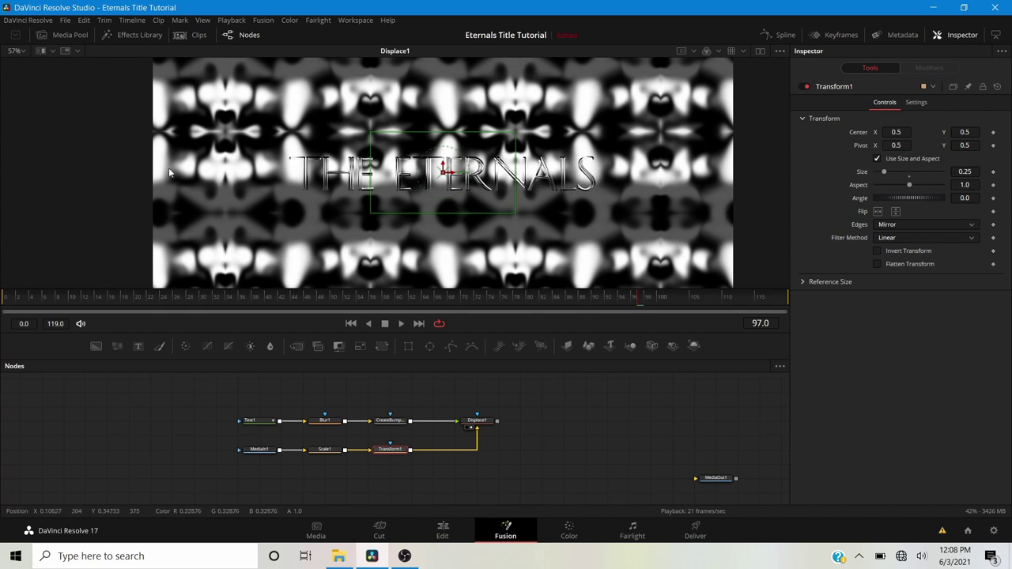
scroll(317, 180, "up", 2)
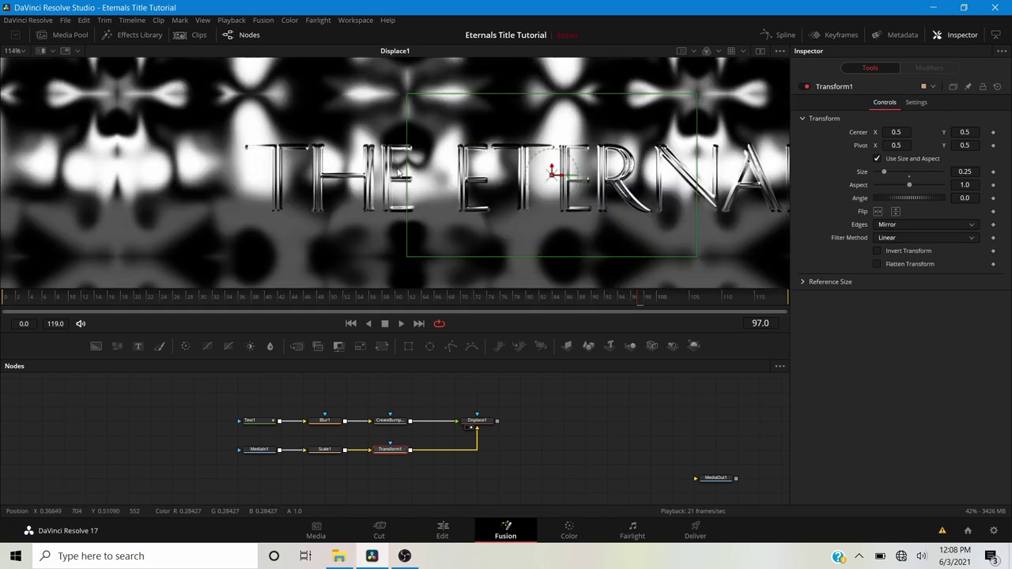
scroll(403, 179, "up", 2)
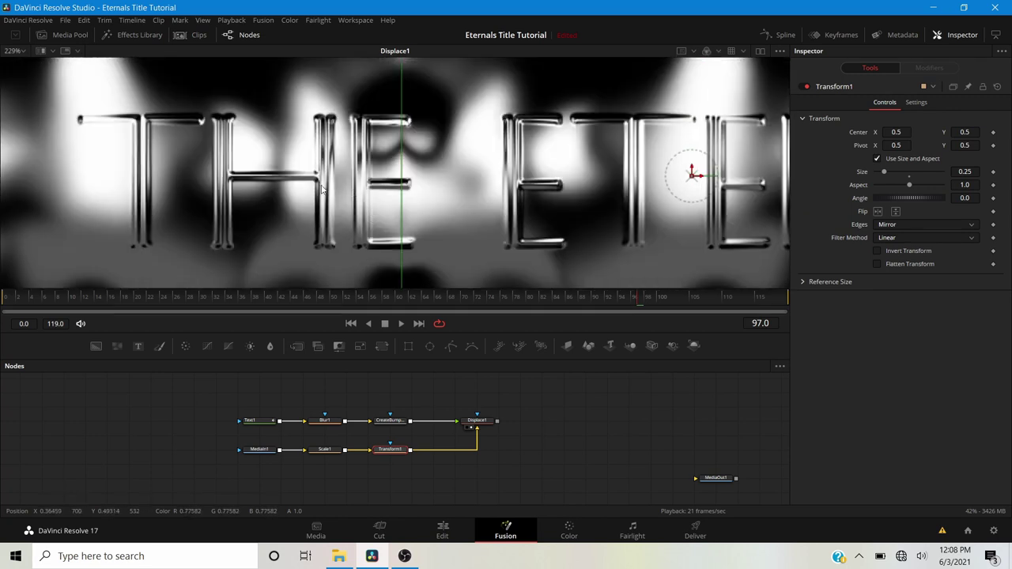
scroll(332, 190, "down", 1)
scroll(237, 194, "down", 1)
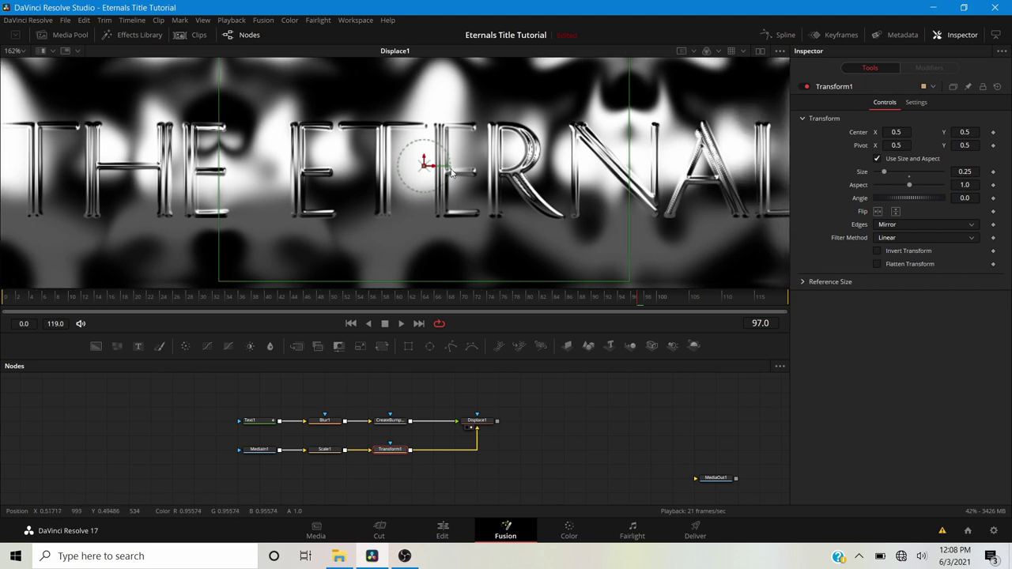
scroll(435, 169, "down", 2)
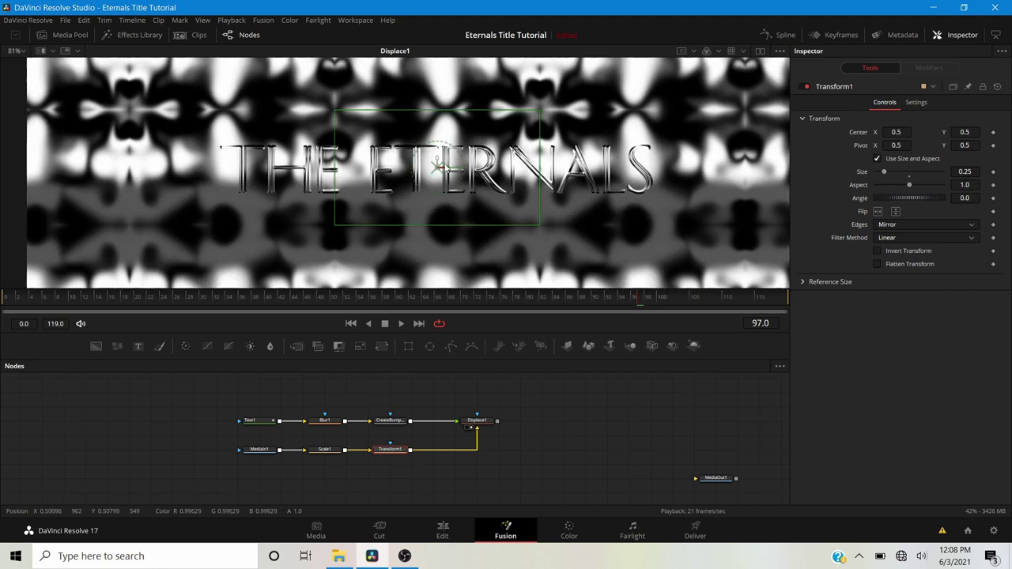
Add a BrightnessContrast node after Displace1 and show it in the viewer.
left_click(477, 421)
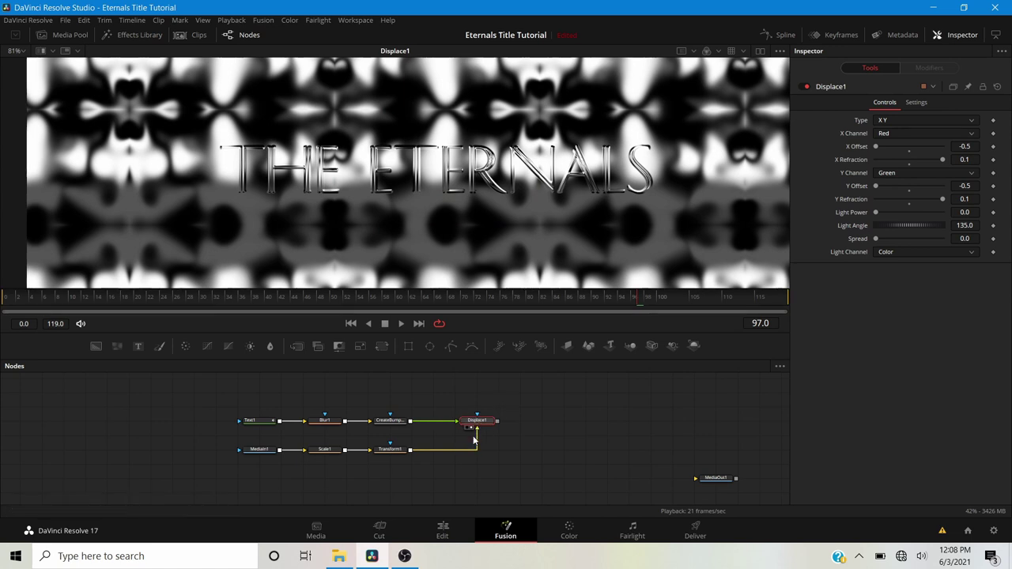
left_click(228, 345)
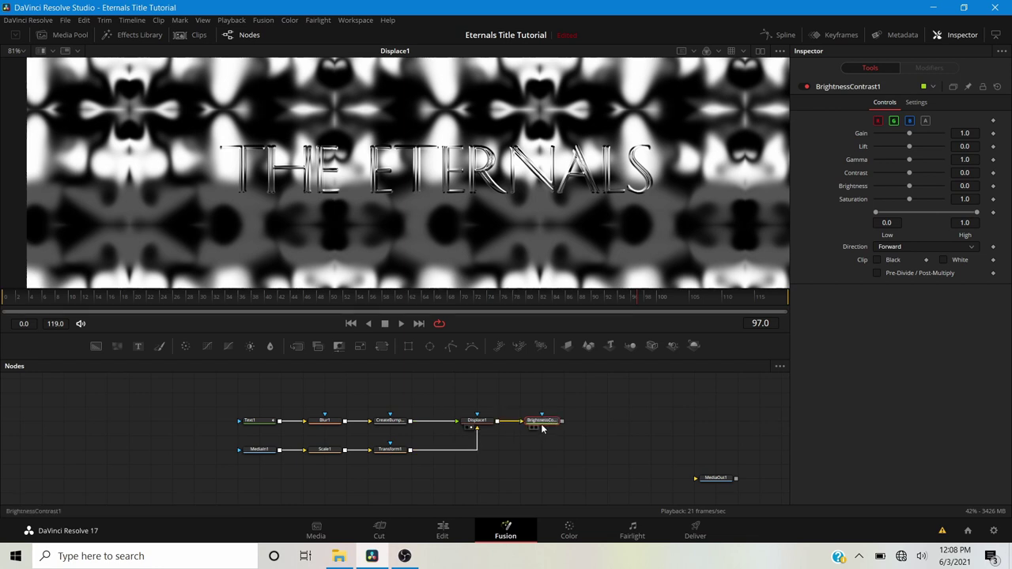
key("shift+space")
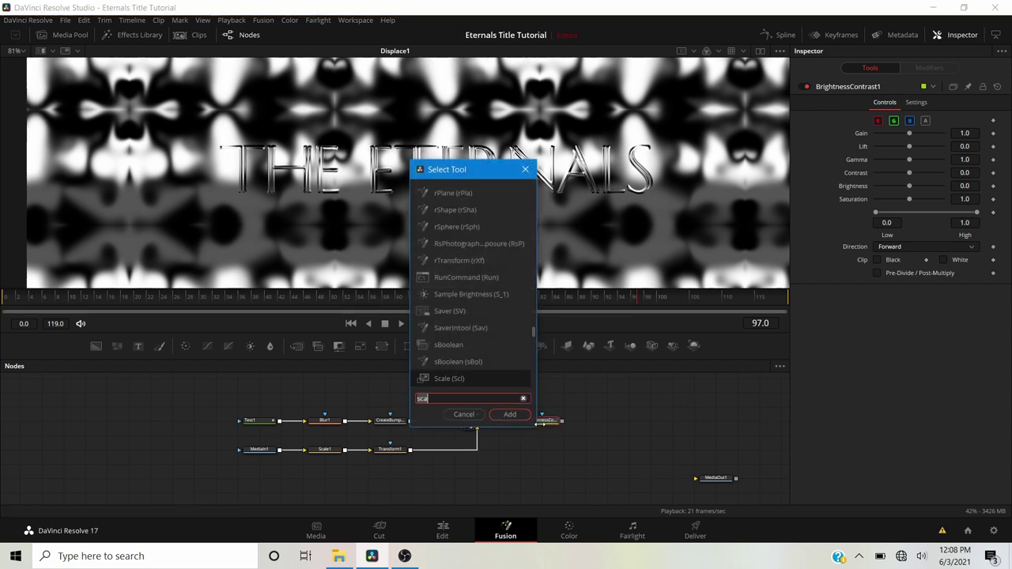
left_click(464, 415)
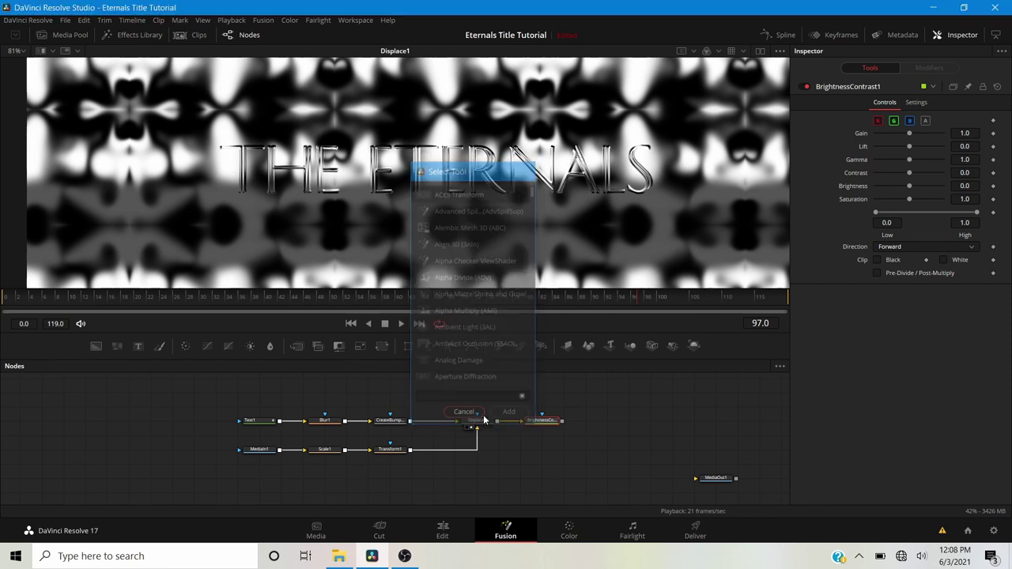
left_click(535, 428)
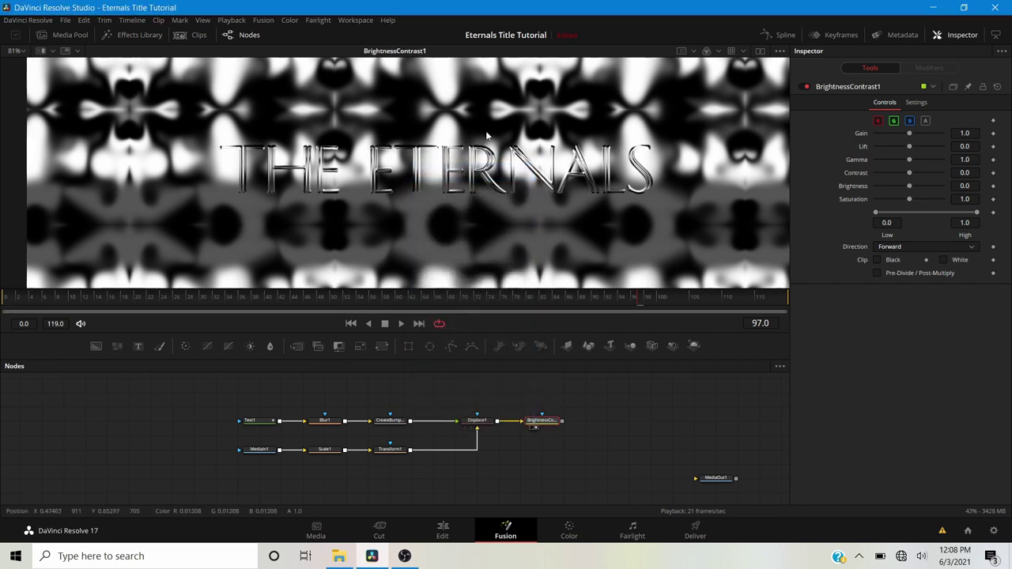
Enable Multiply by Mask on BrightnessContrast1 and connect the Text1 output to its effect mask input.
left_click(917, 103)
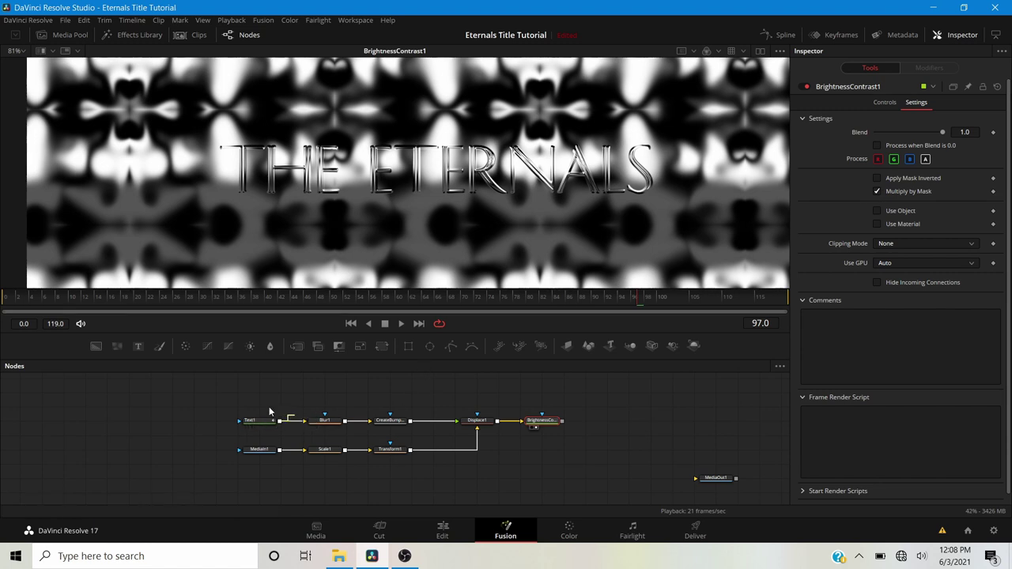
left_click_drag(328, 425, 540, 427)
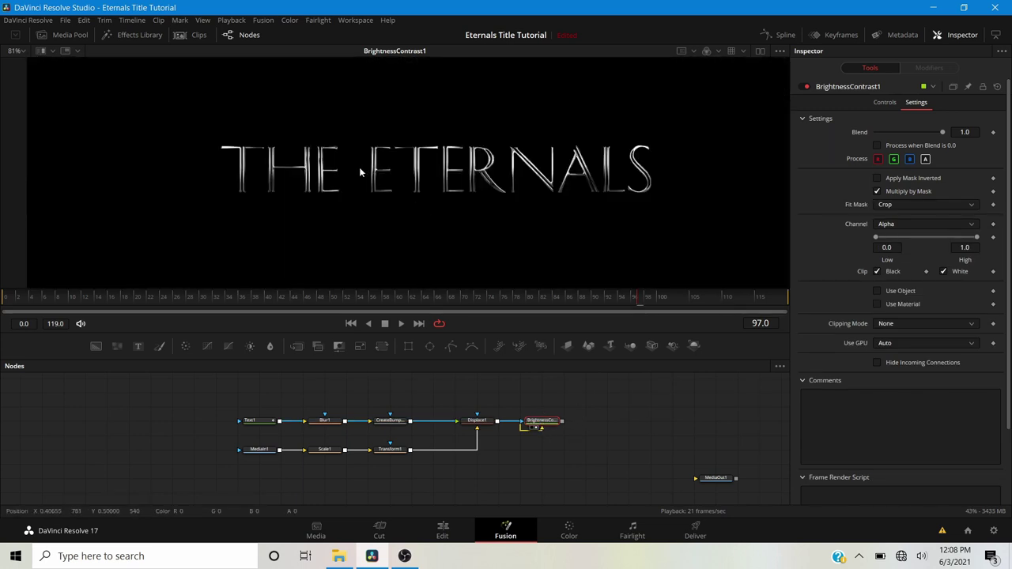
Inspect the masked metallic lettering of BrightnessContrast1 up close and at full frame.
scroll(359, 167, "up", 2)
scroll(290, 130, "up", 3)
scroll(290, 130, "down", 3)
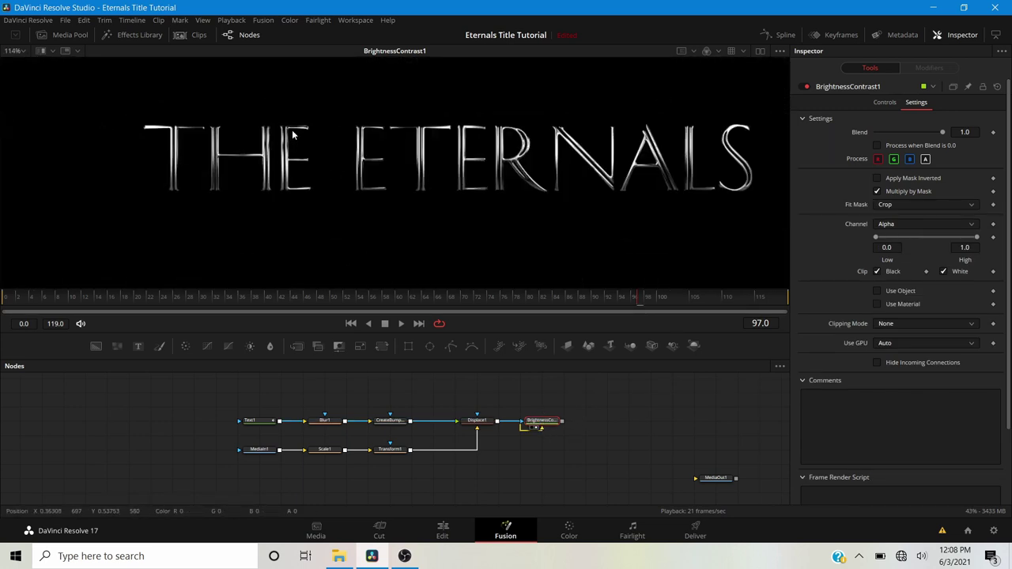
scroll(293, 135, "up", 2)
scroll(353, 149, "up", 1)
scroll(421, 138, "up", 3)
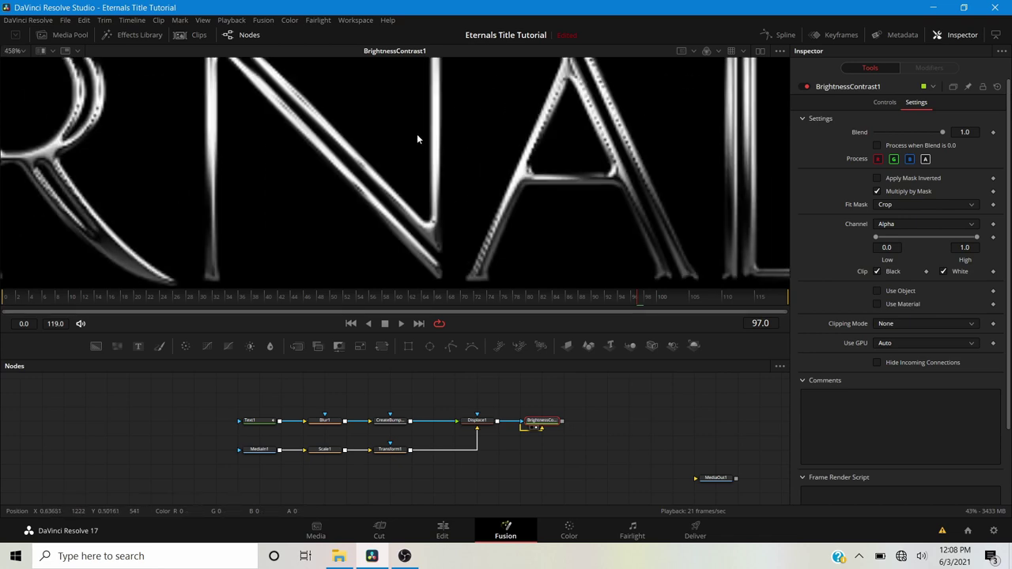
key("ctrl+f")
scroll(334, 163, "down", 2)
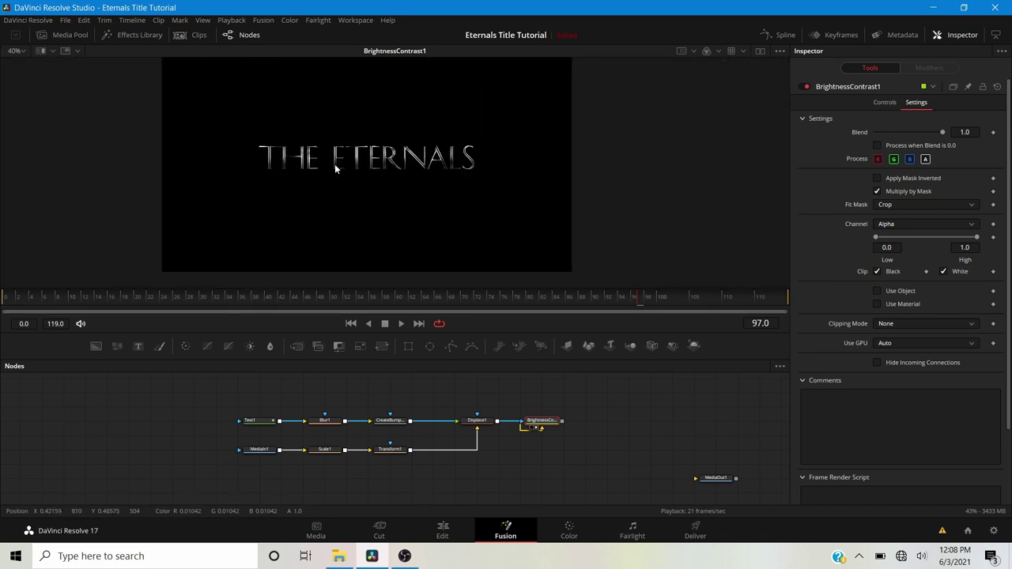
scroll(366, 173, "up", 2)
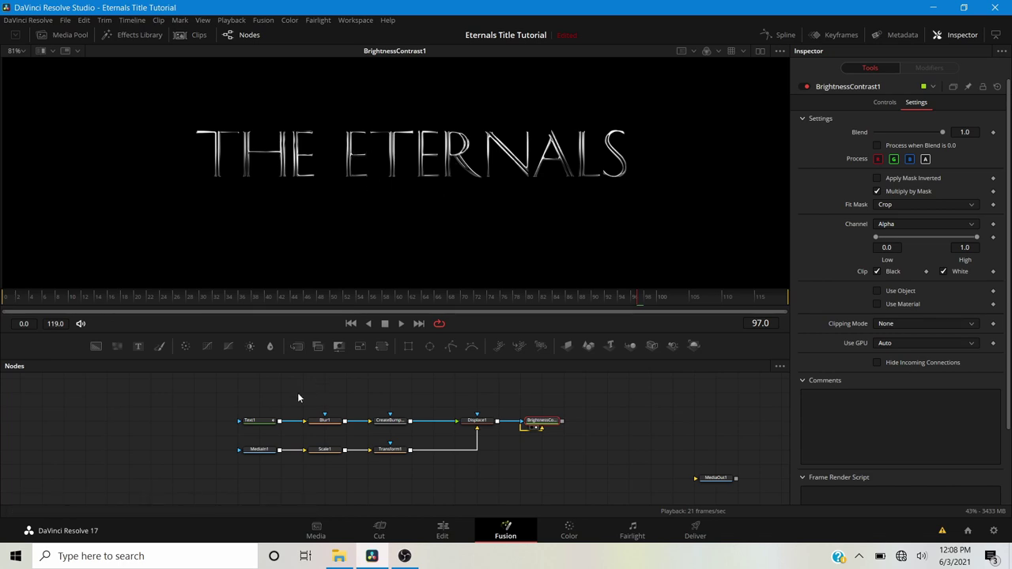
Show Transform1 in the viewer and keyframe its Center X from 0.5 at frame 0 to about 0.567 at frame 119.
left_click(17, 296)
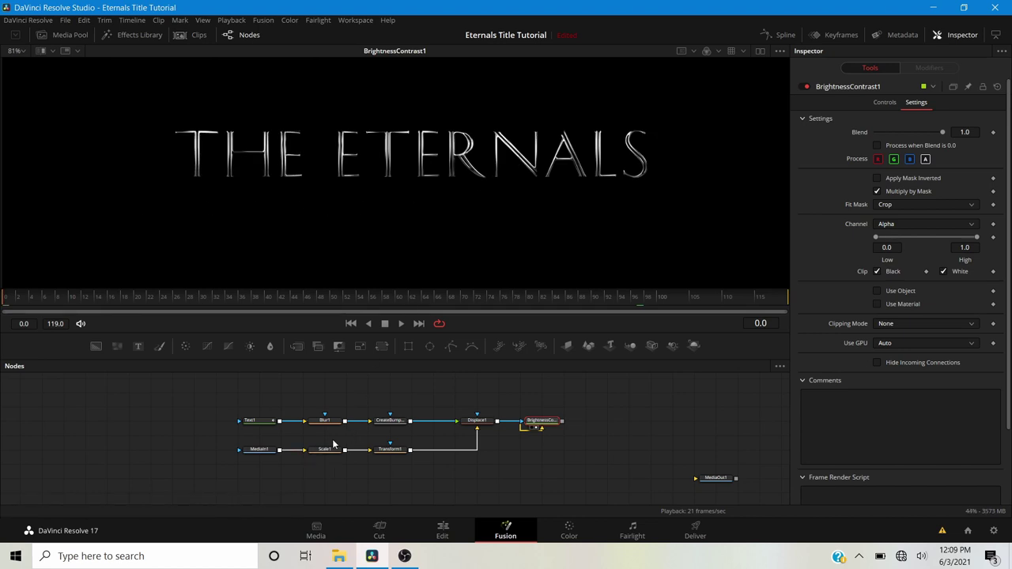
left_click(388, 450)
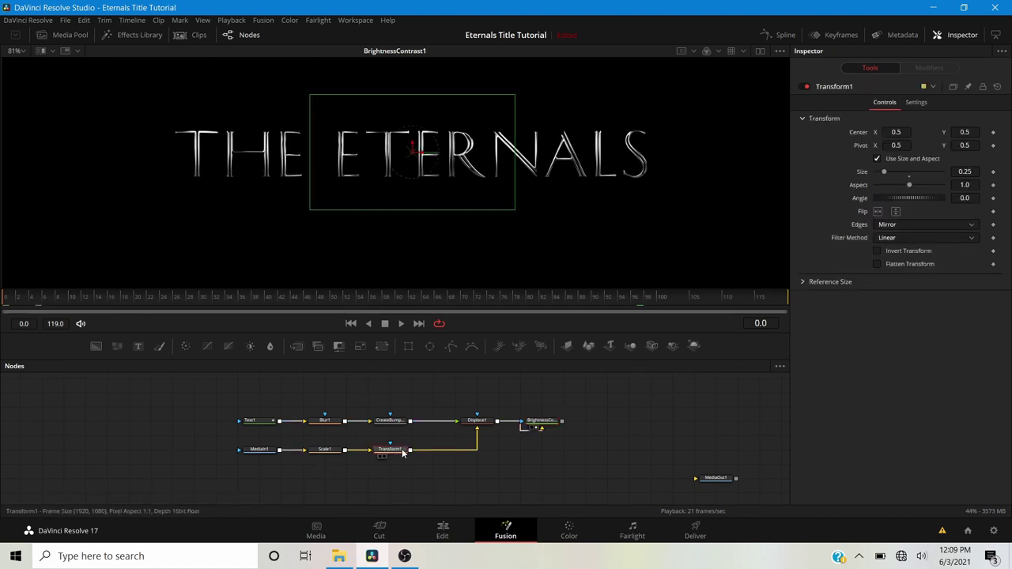
left_click(379, 457)
scroll(380, 255, "down", 2)
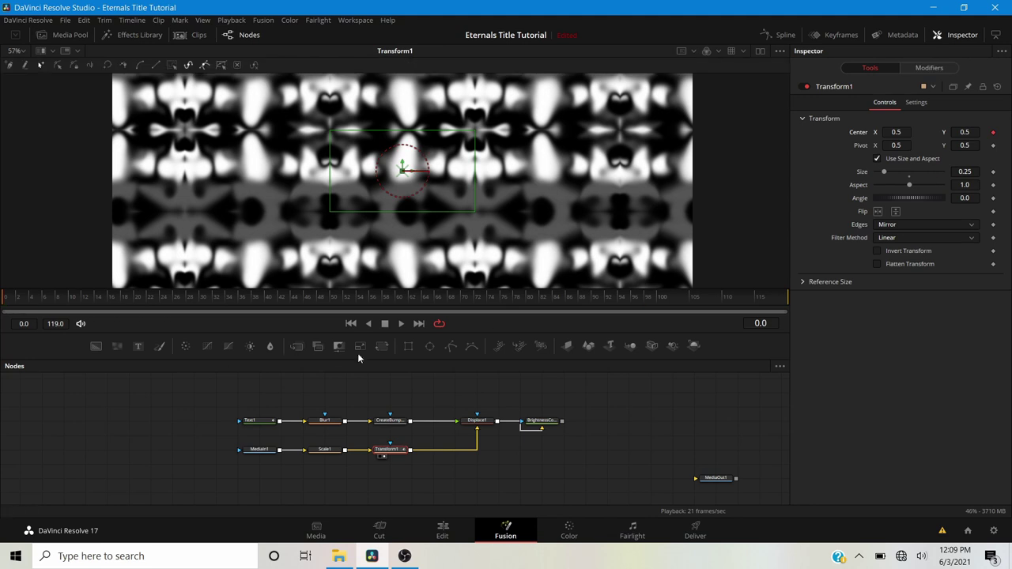
left_click(785, 298)
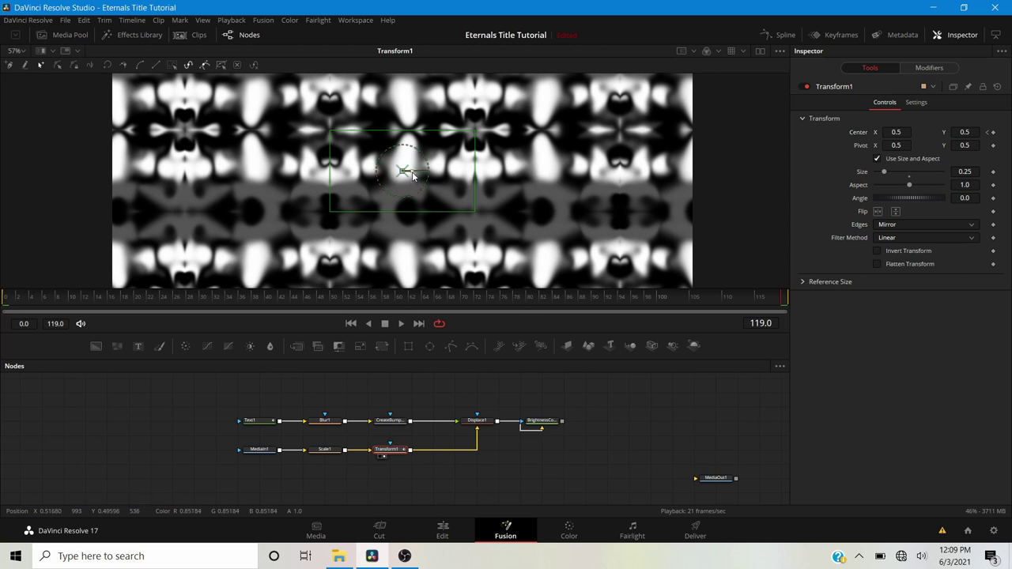
left_click_drag(412, 176, 454, 183)
Play the moving reflection map of Transform1 from frame 0, stopping around frame 33.
left_click(102, 299)
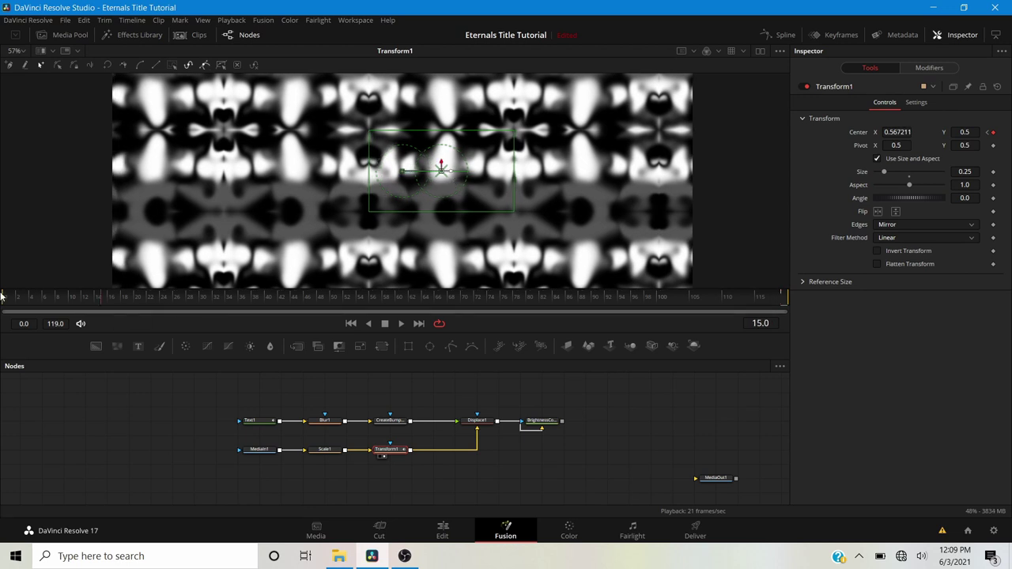
left_click(2, 295)
key("space")
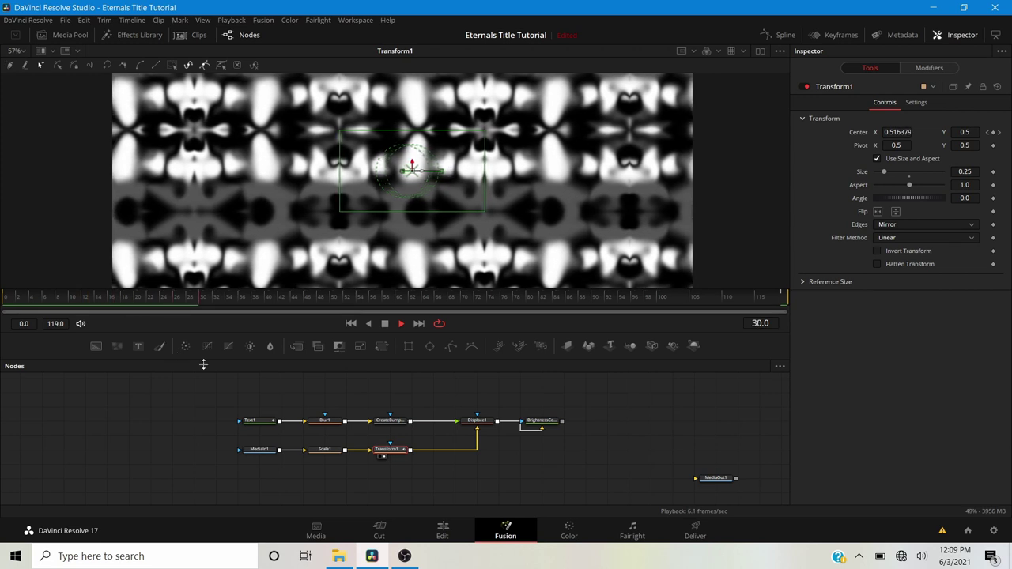
key("space")
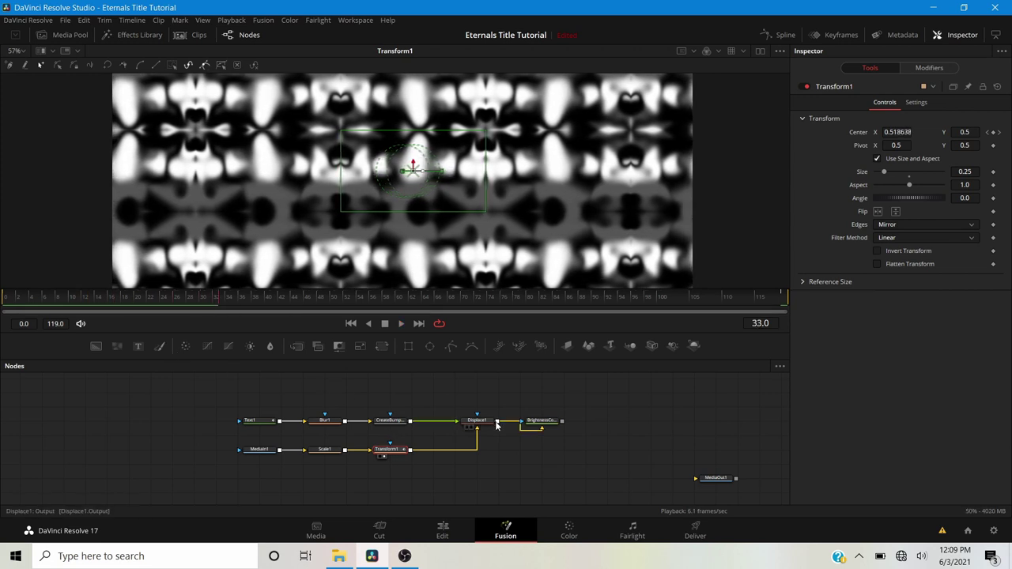
Show BrightnessContrast1 in the viewer, play the animation up to frame 40 and examine the reflections on the letters.
left_click(543, 426)
key("1")
key("space")
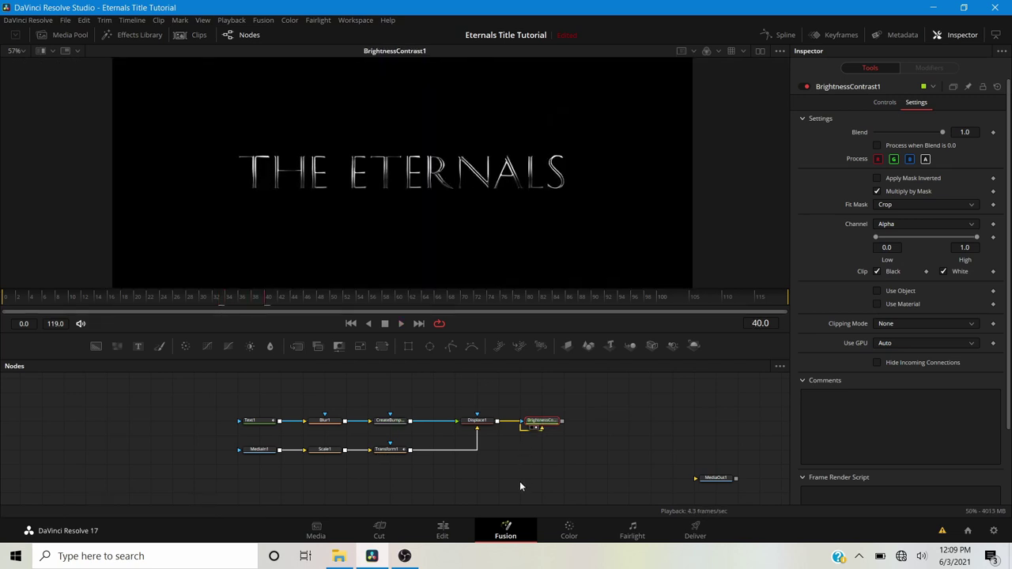
scroll(537, 466, "down", 2)
left_click_drag(556, 451, 473, 442)
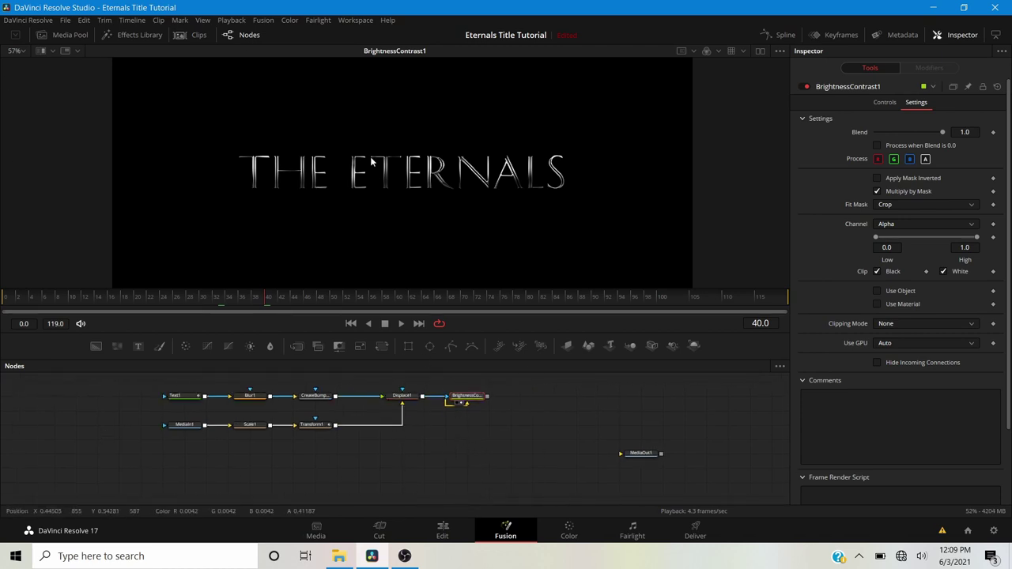
scroll(344, 166, "up", 4)
scroll(356, 192, "down", 3)
scroll(356, 187, "down", 1)
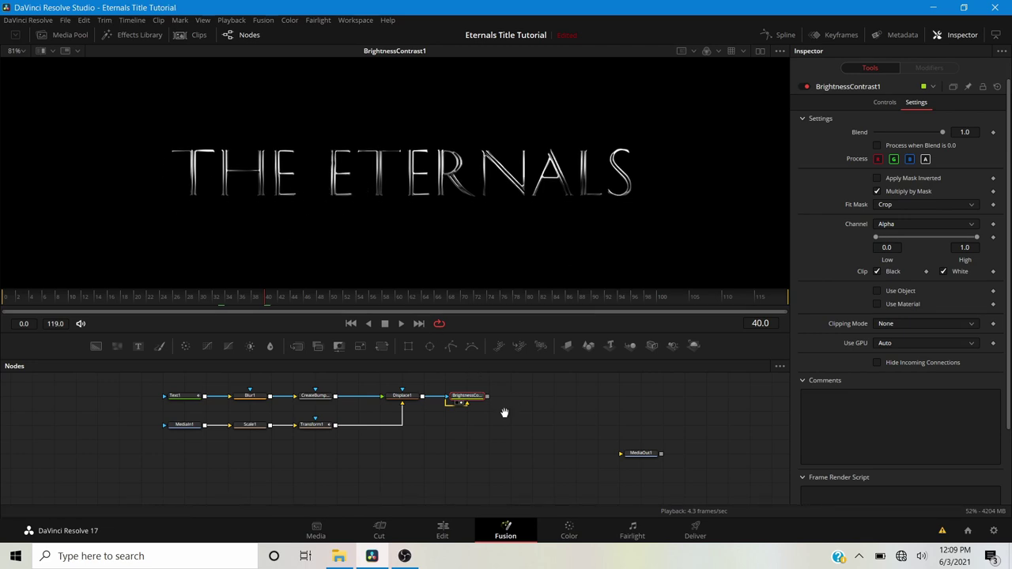
Add a Color Curves node after BrightnessContrast1, space it out from that node and show it in the viewer.
left_click_drag(501, 411, 429, 423)
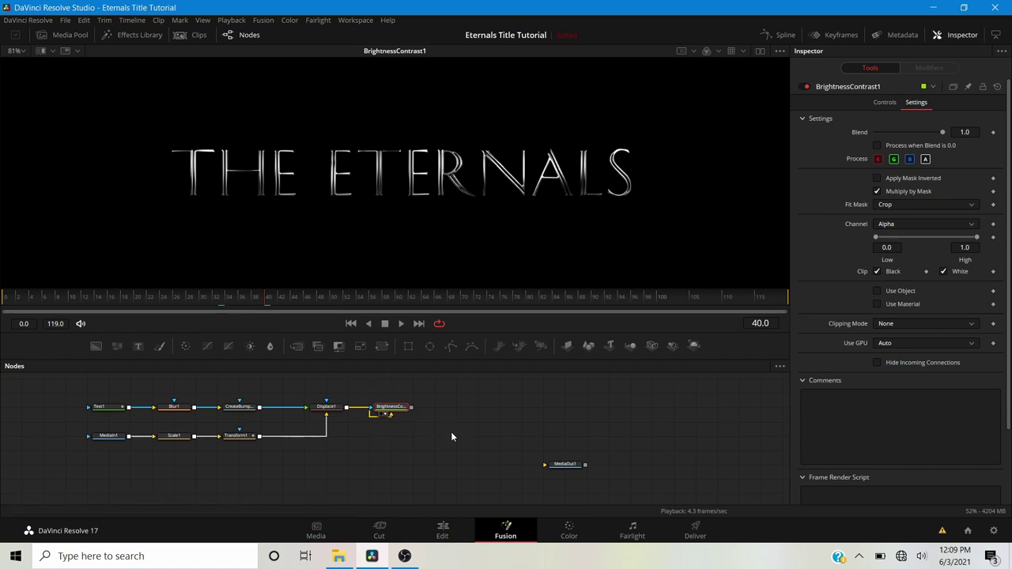
key("shift+space")
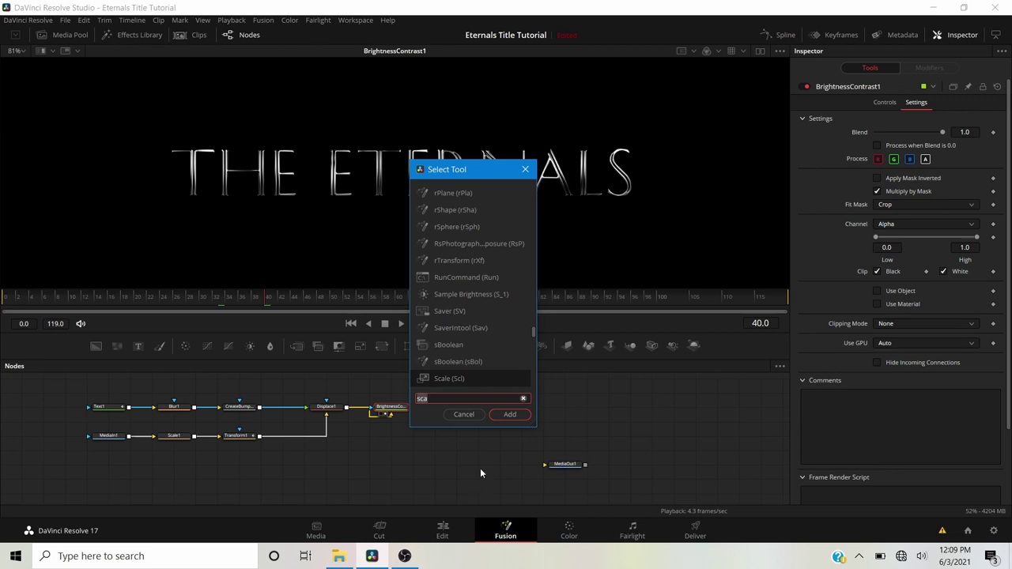
type("sca")
type("ccv")
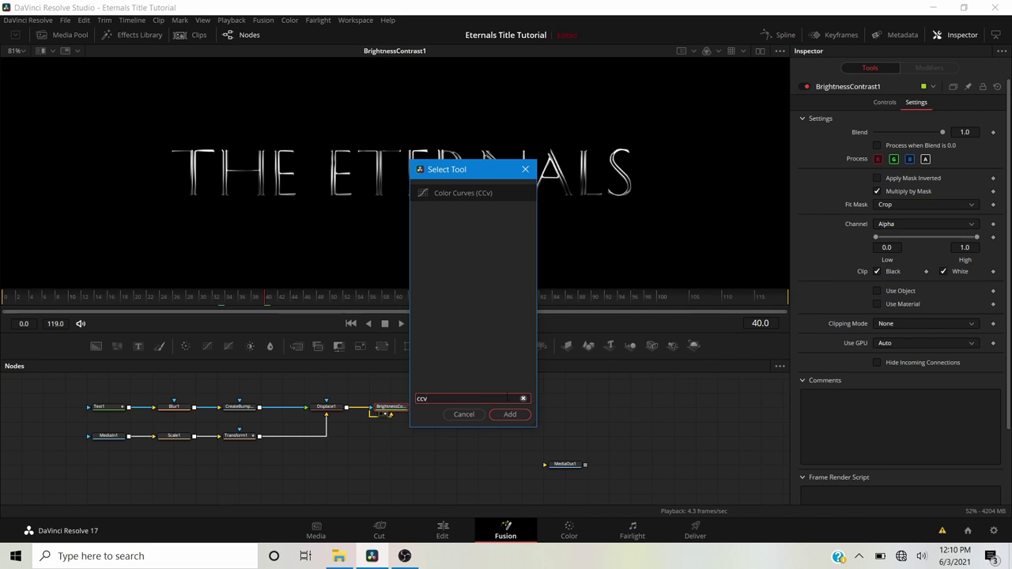
left_click(510, 414)
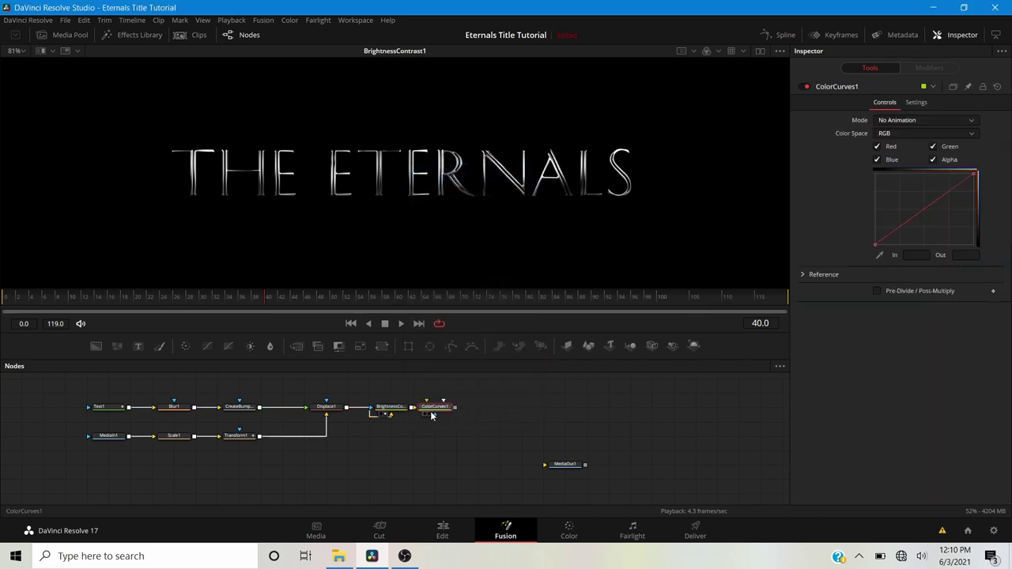
left_click_drag(433, 413, 458, 408)
left_click(472, 415)
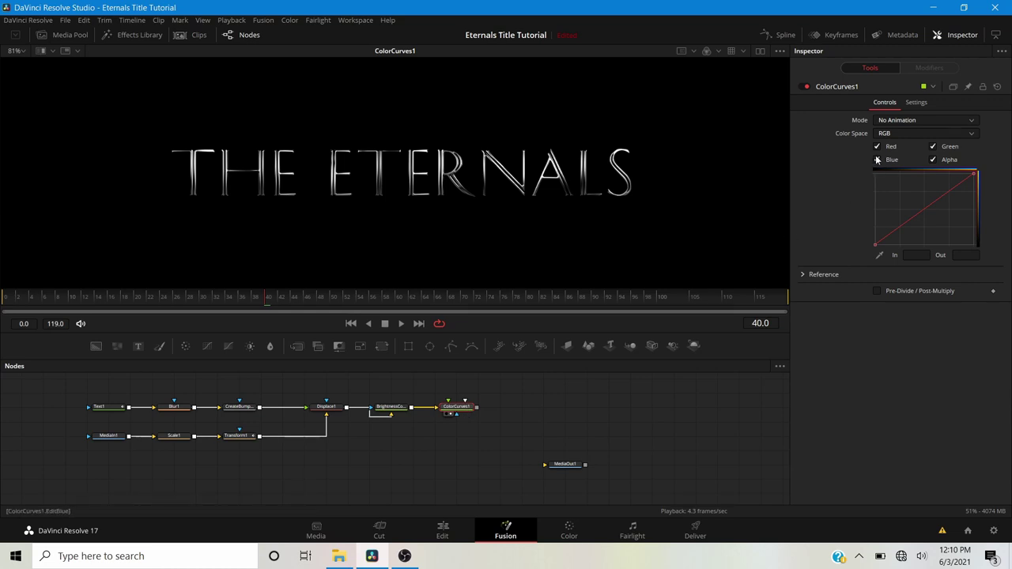
Isolate the red channel in ColorCurves1 and raise the middle of its curve to about In 0.451, Out 0.546.
left_click(933, 146)
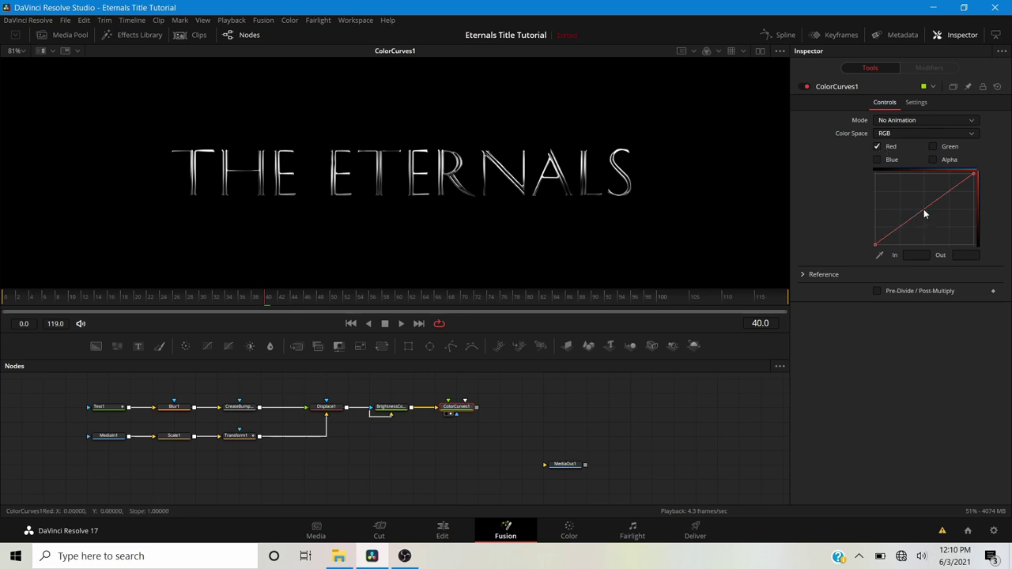
left_click(923, 208)
left_click(924, 211)
left_click_drag(923, 212, 918, 208)
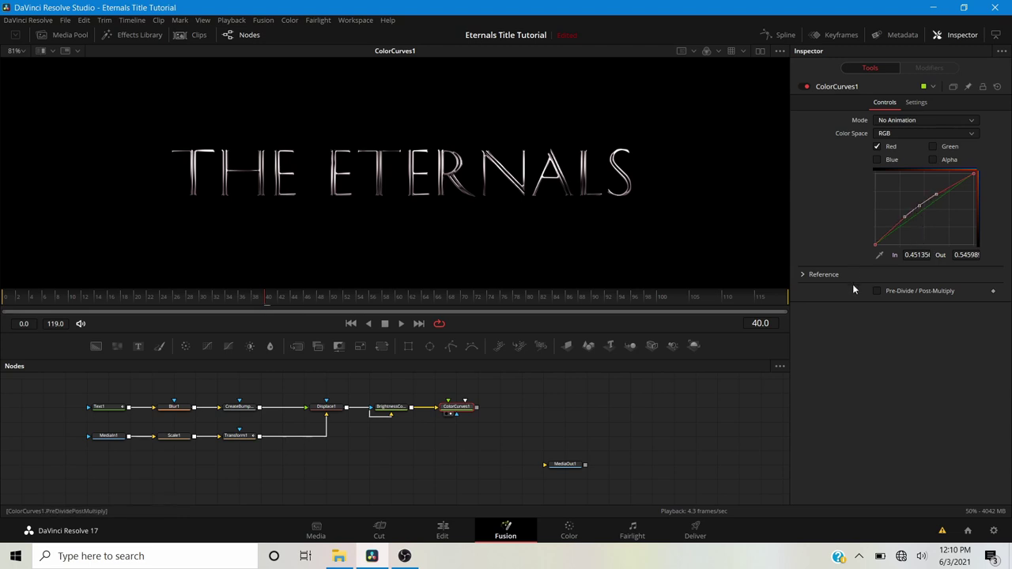
Switch ColorCurves1 to only the green channel and raise the curve's midpoint slightly to about In 0.481, Out 0.523.
left_click(876, 147)
left_click(933, 148)
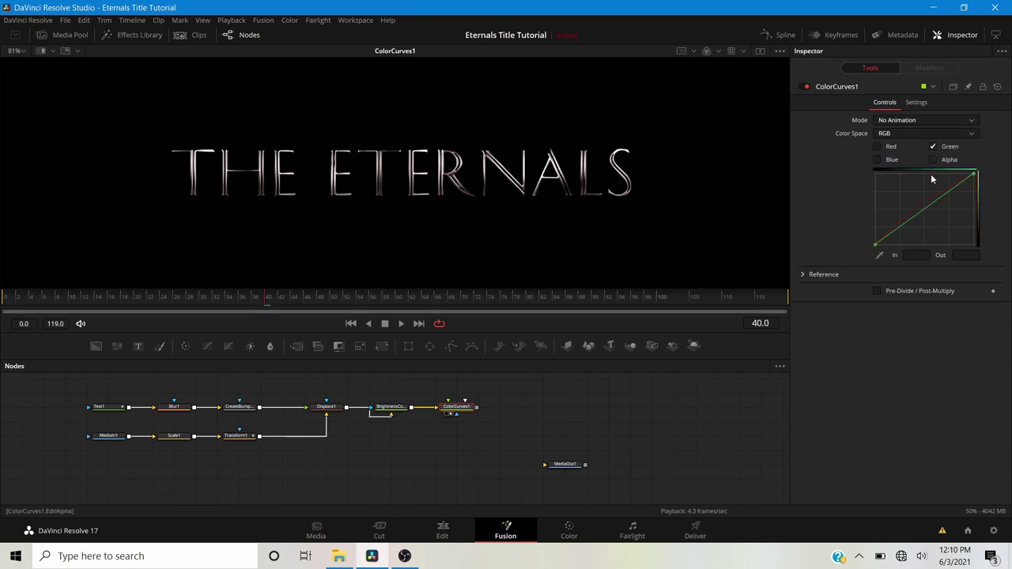
left_click(926, 208)
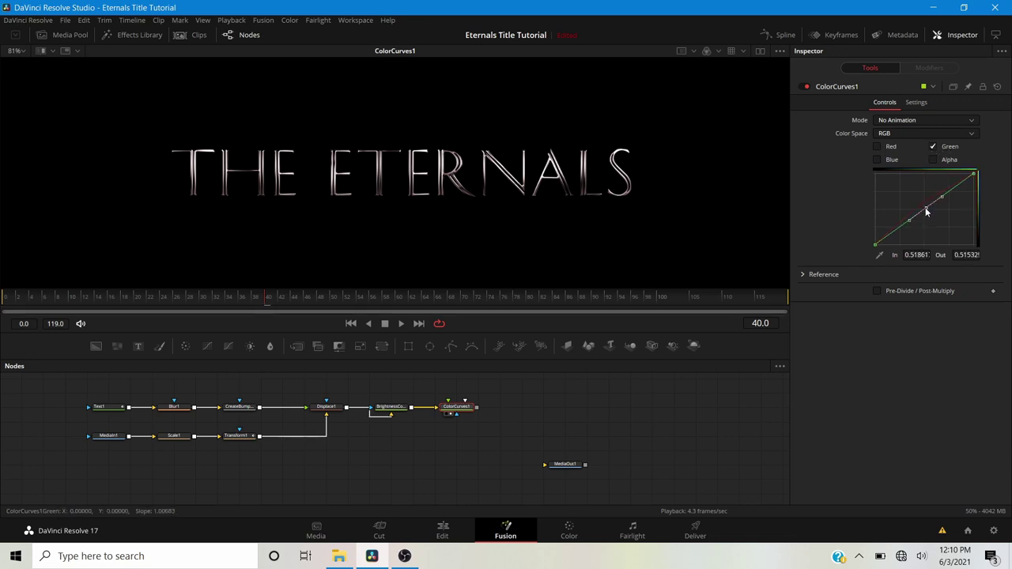
left_click_drag(928, 211, 923, 211)
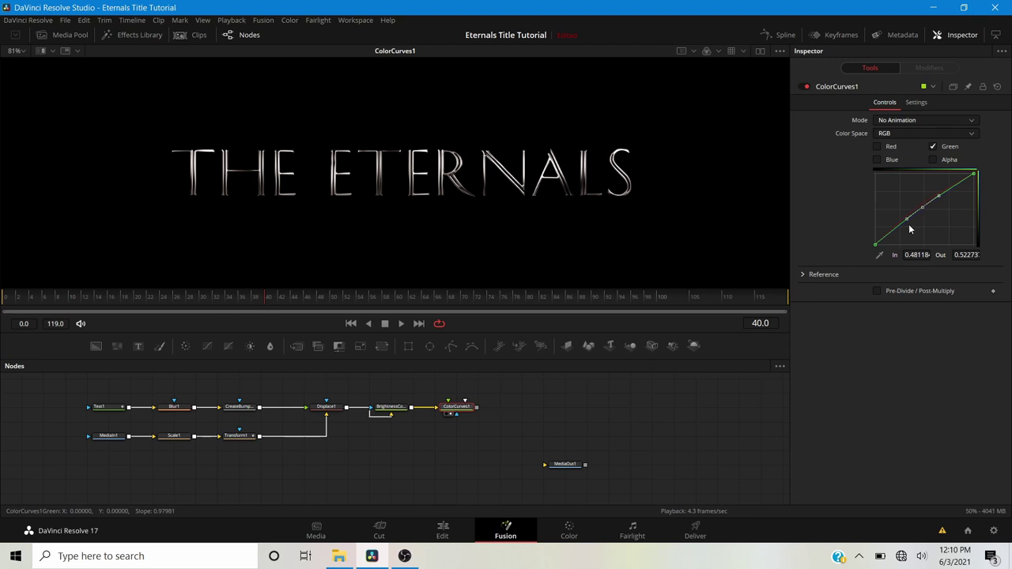
Switch ColorCurves1 to only the blue channel and lower the curve's midpoint to about In 0.524, Out 0.458.
left_click(934, 148)
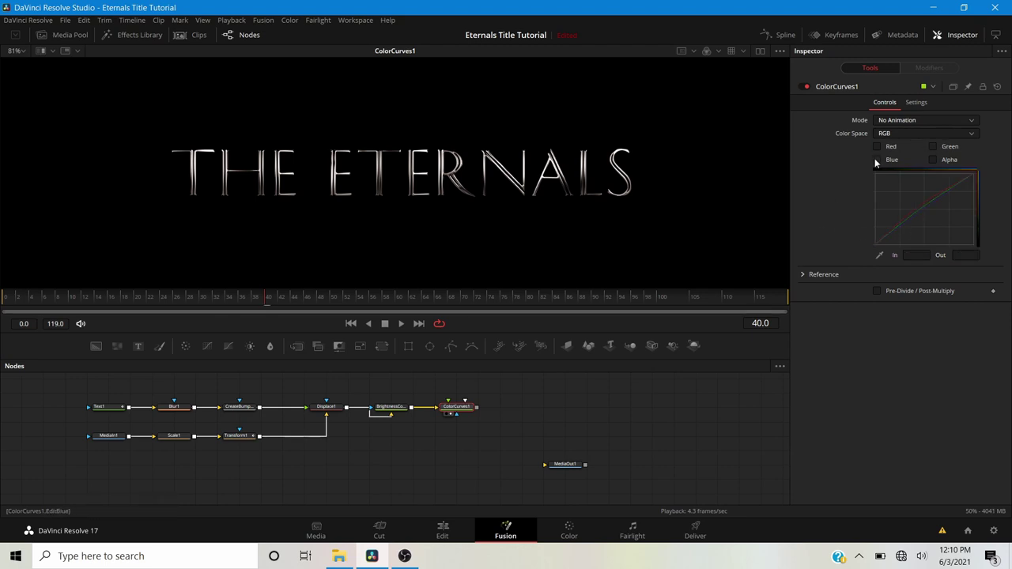
left_click(878, 160)
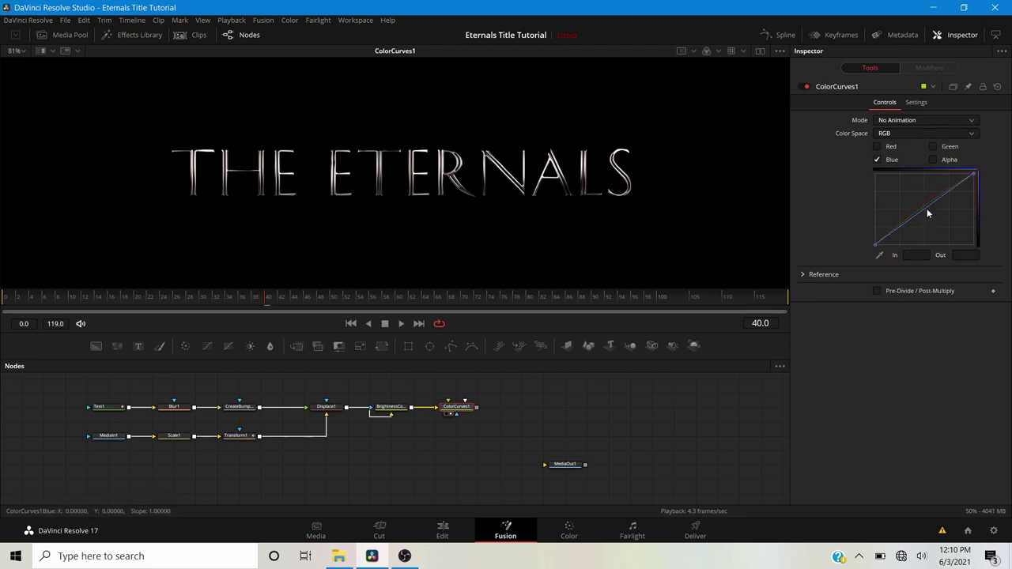
left_click_drag(925, 209, 926, 212)
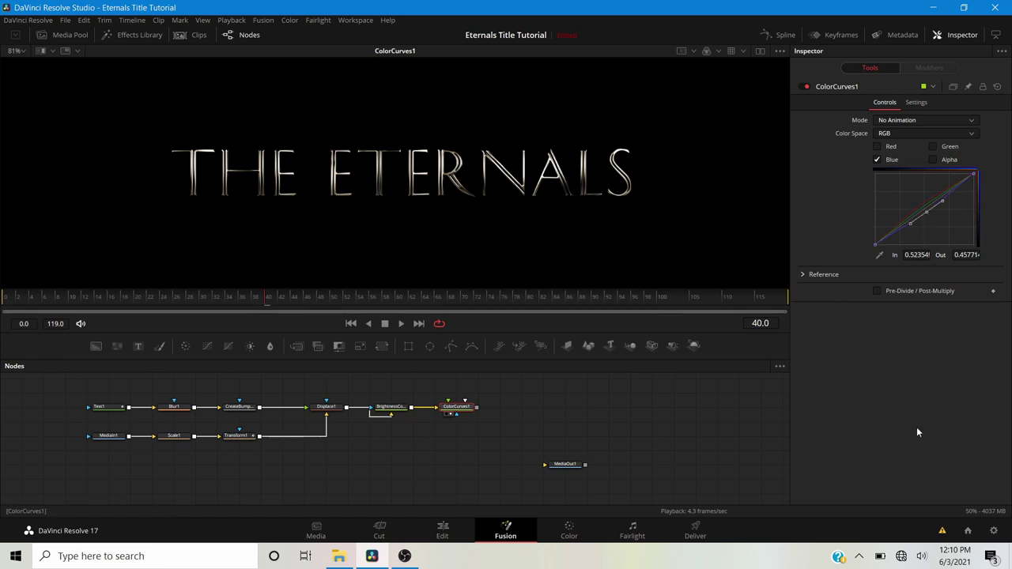
Examine the tinted lettering up close and play the animation from frame 14 to around frame 44.
scroll(319, 161, "up", 3)
scroll(398, 159, "down", 2)
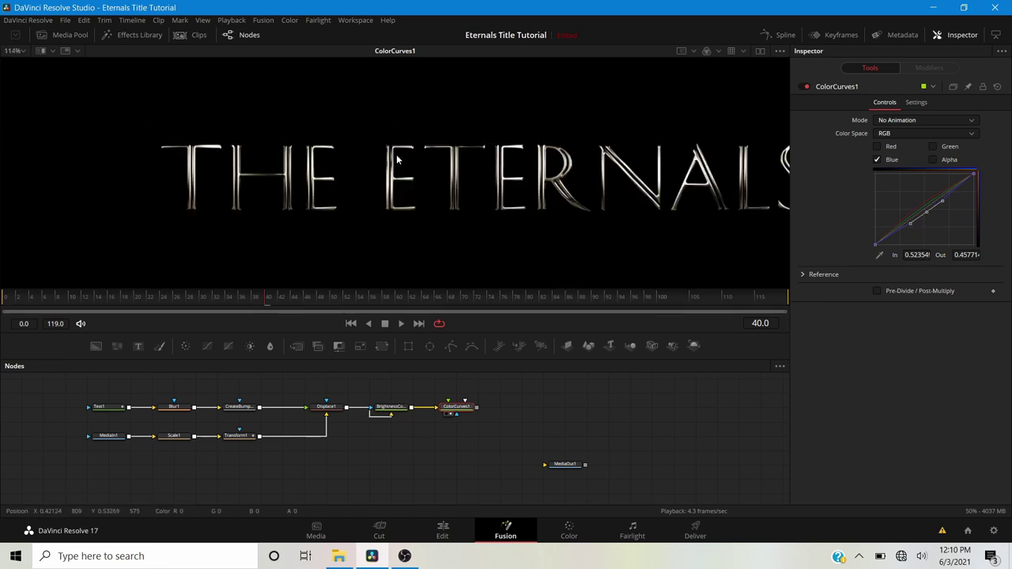
scroll(474, 161, "up", 1)
scroll(593, 164, "up", 3)
scroll(568, 163, "down", 3)
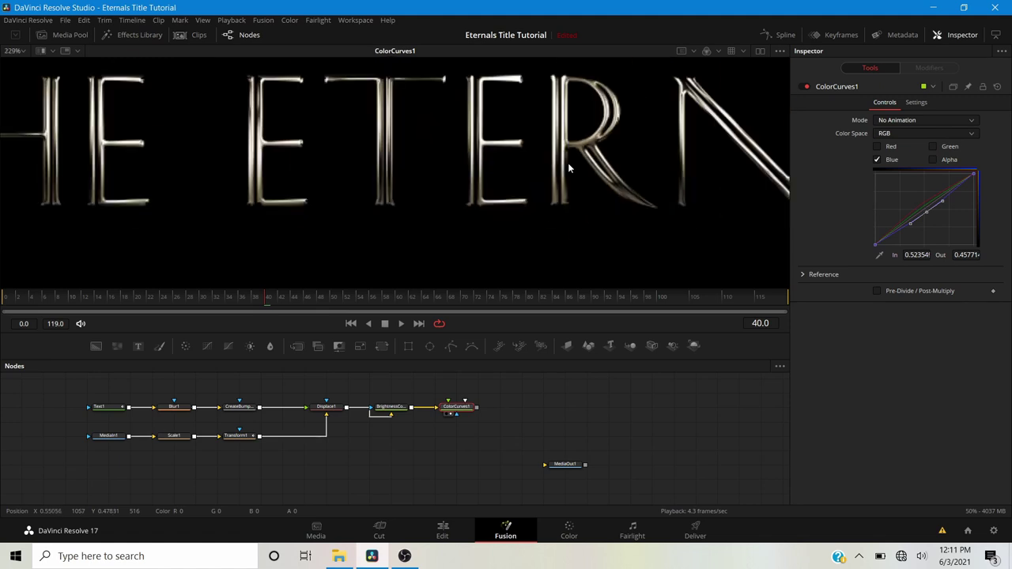
scroll(458, 162, "down", 3)
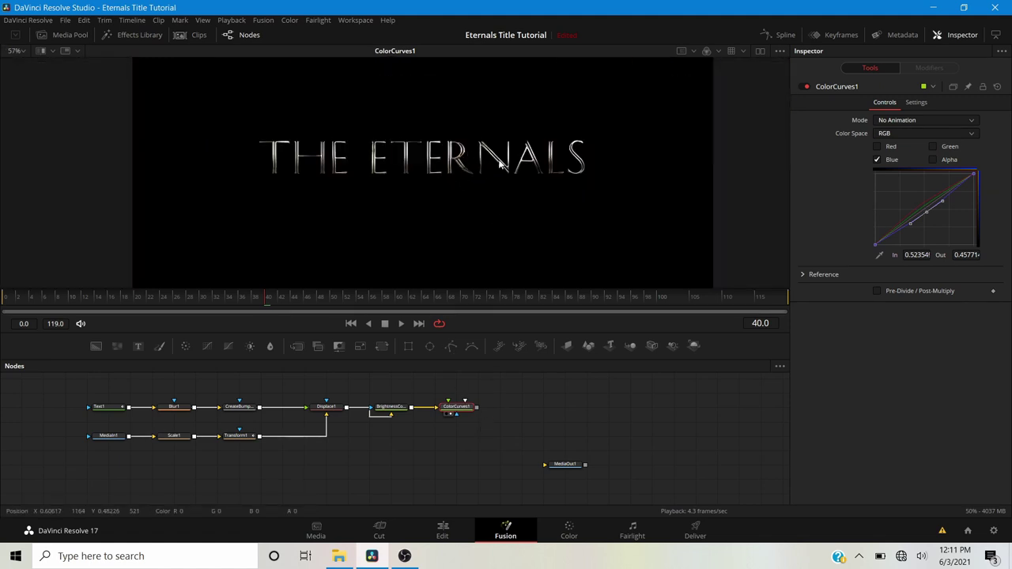
left_click(98, 300)
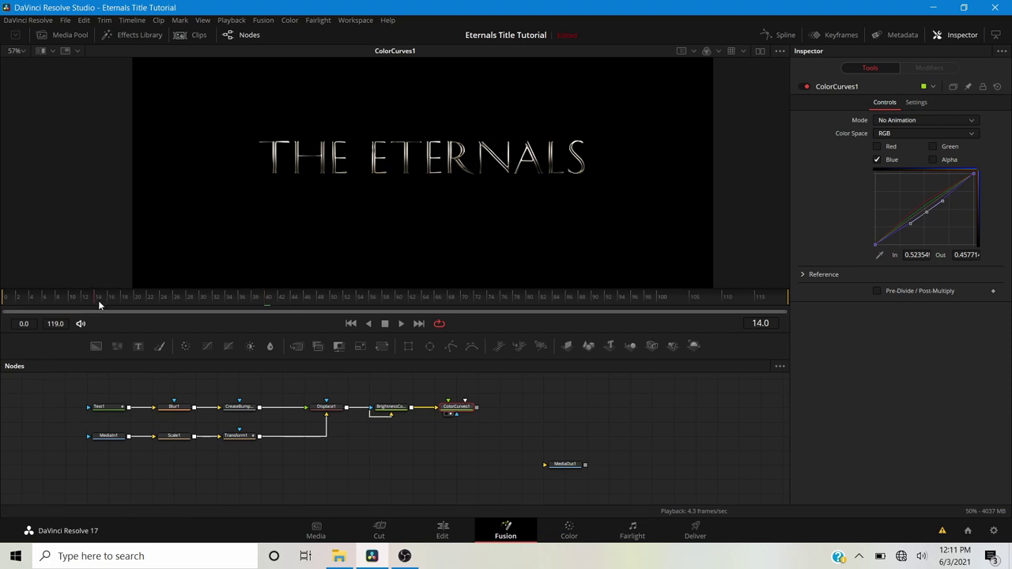
key("space")
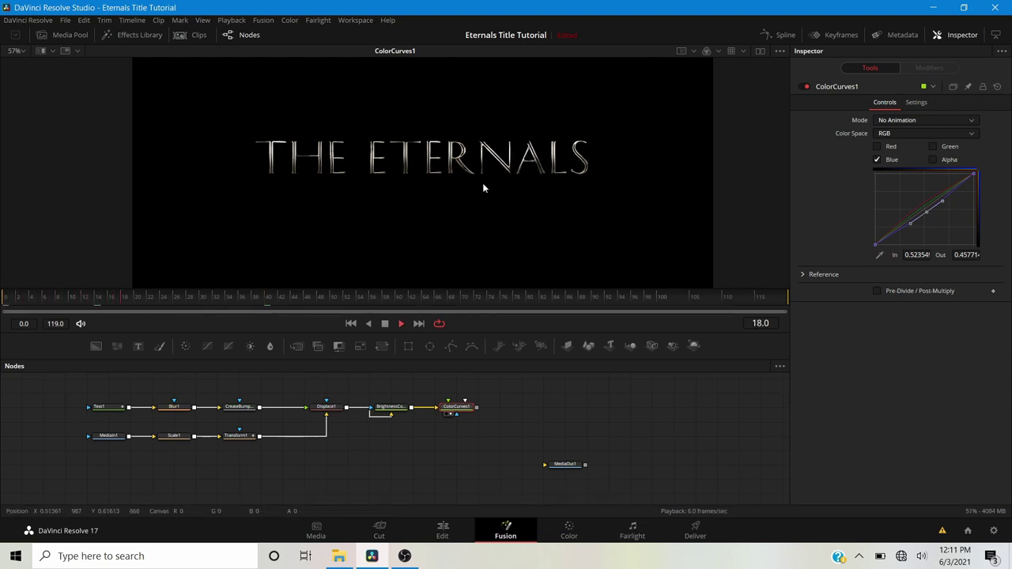
left_click(401, 323)
Smooth both keyframes of Transform1's Displacement curve in the Spline editor, closing the editor when done.
left_click_drag(340, 438, 372, 434)
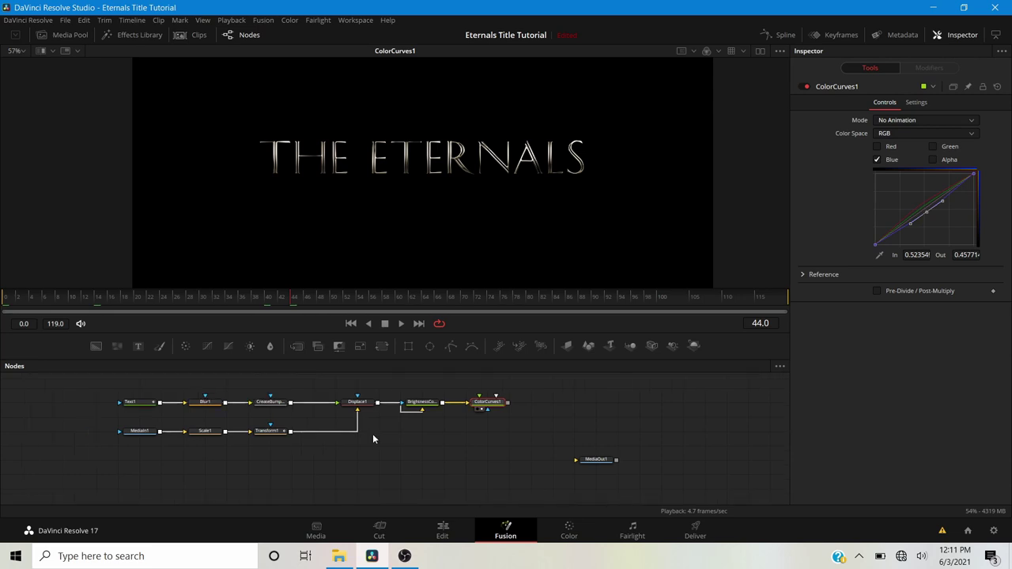
left_click(269, 433)
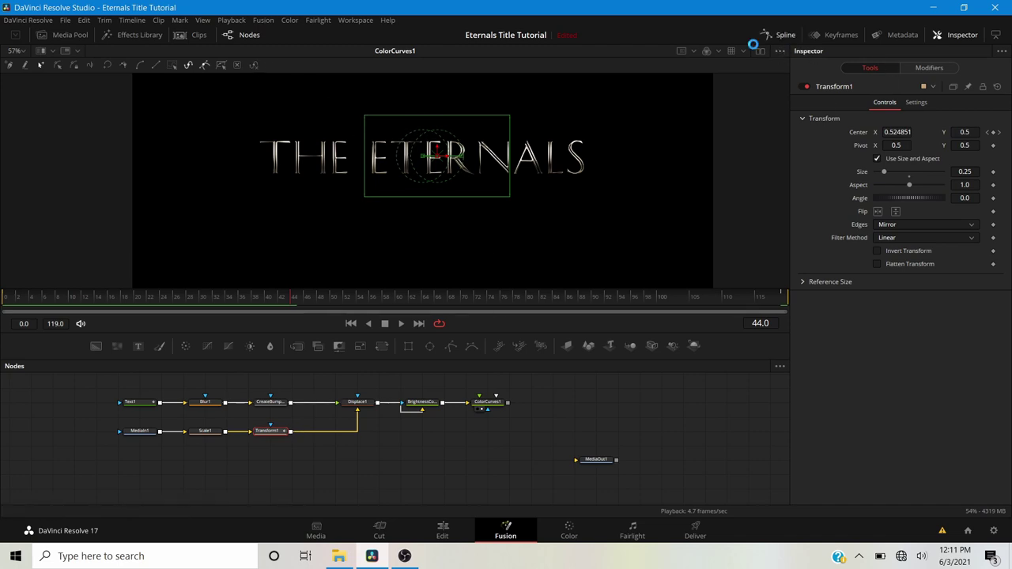
left_click(781, 36)
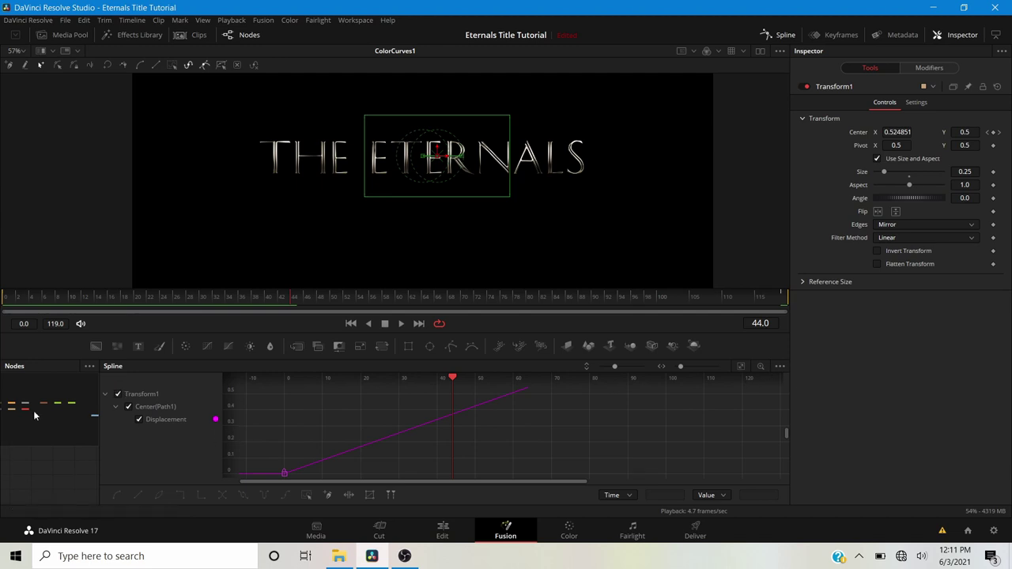
left_click(742, 365)
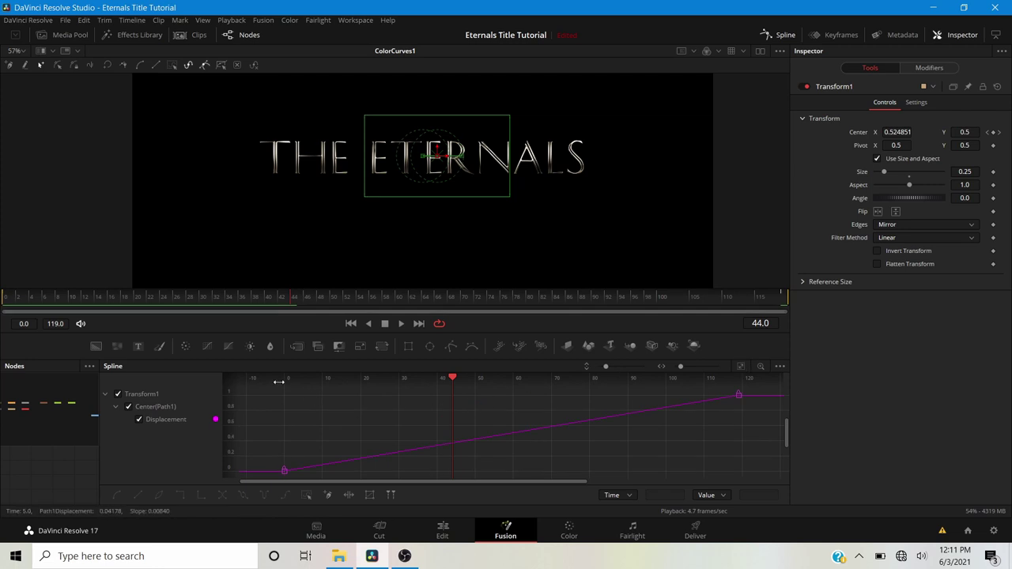
left_click_drag(261, 389, 793, 481)
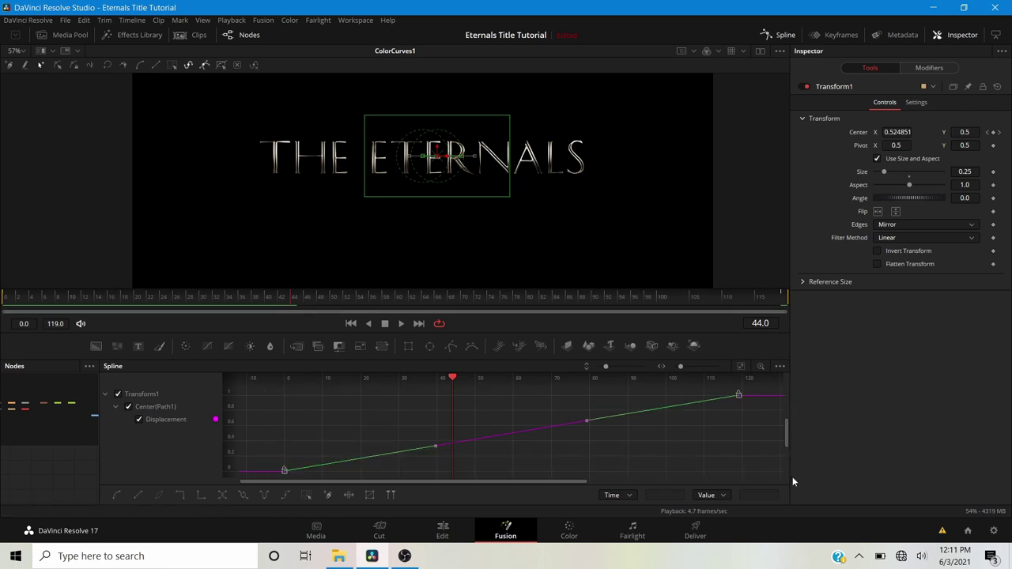
key("s")
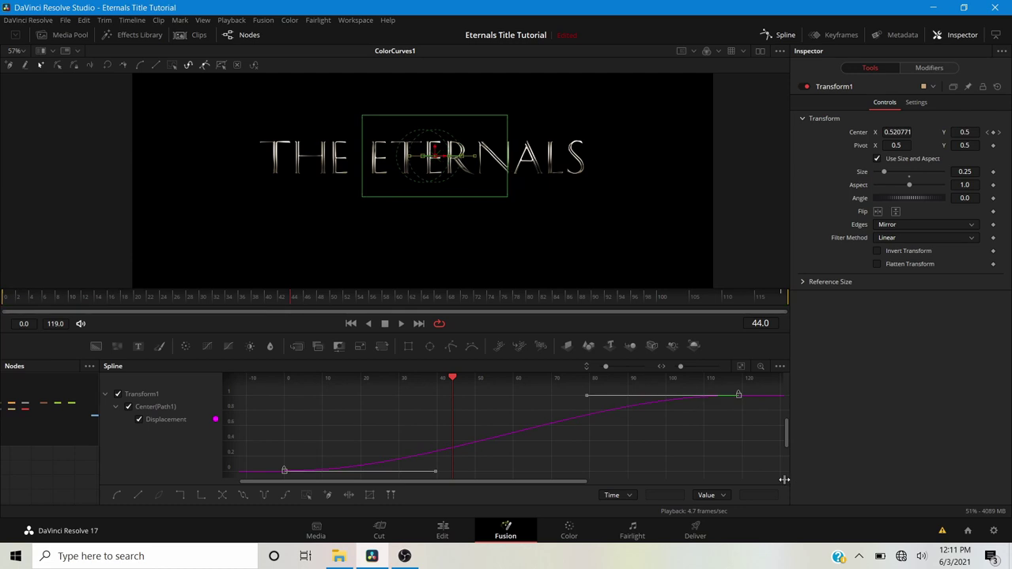
left_click(786, 38)
left_click(455, 483)
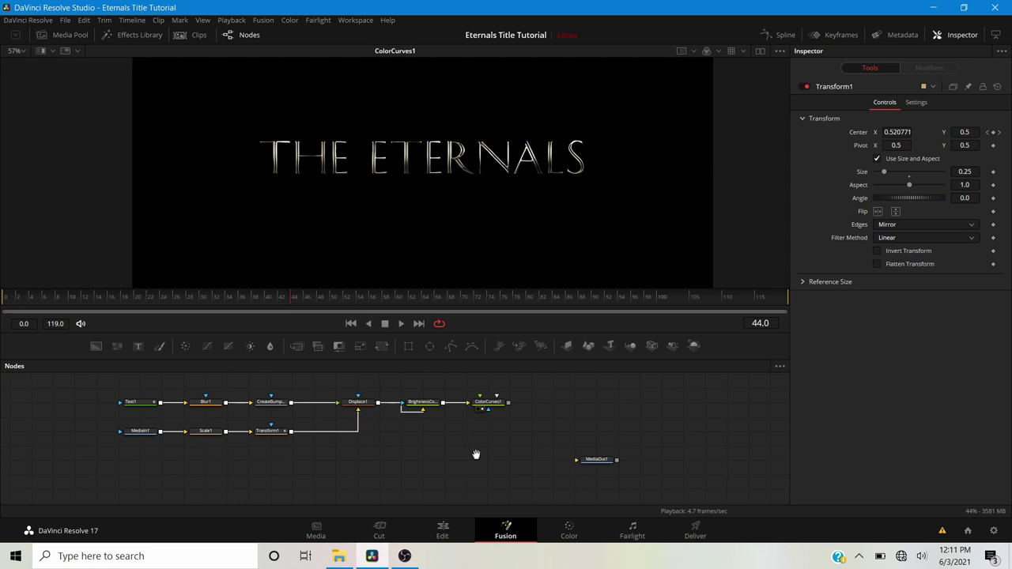
Add the kas_Parkland environment above the existing node chain and show its ChromeReflect material in the viewer.
left_click_drag(476, 454, 500, 469)
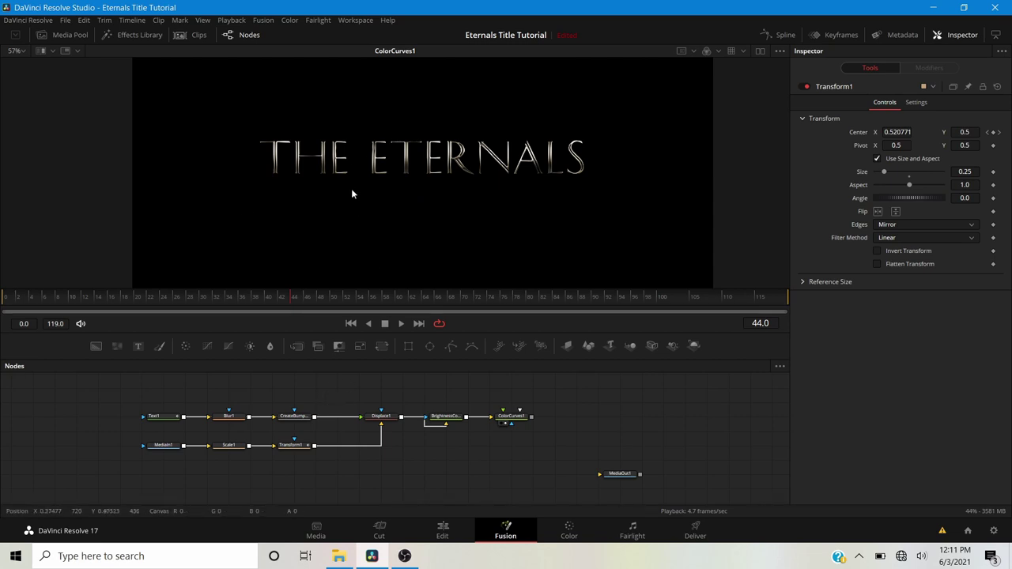
scroll(335, 395, "up", 2)
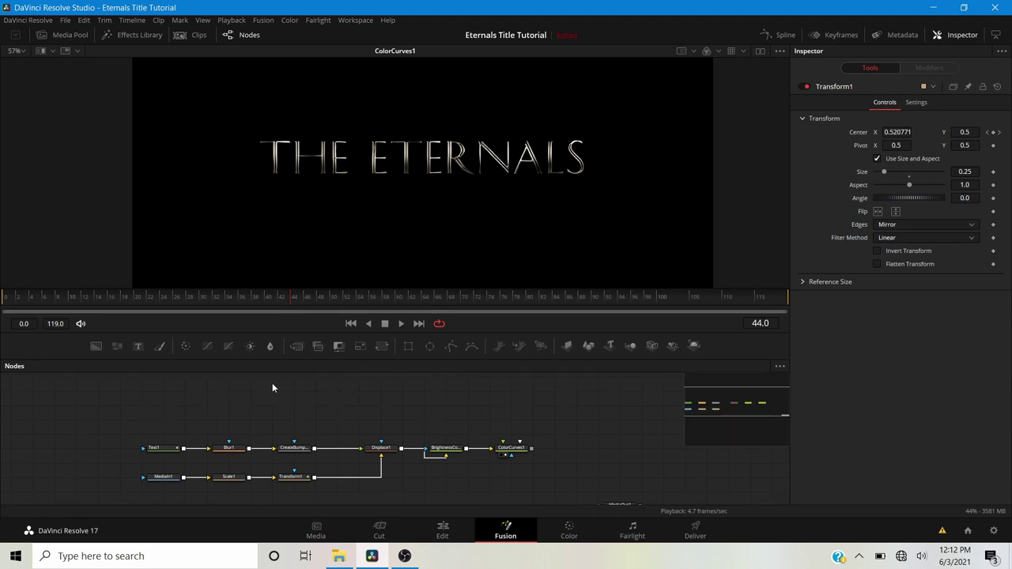
key("shift+space")
type("park")
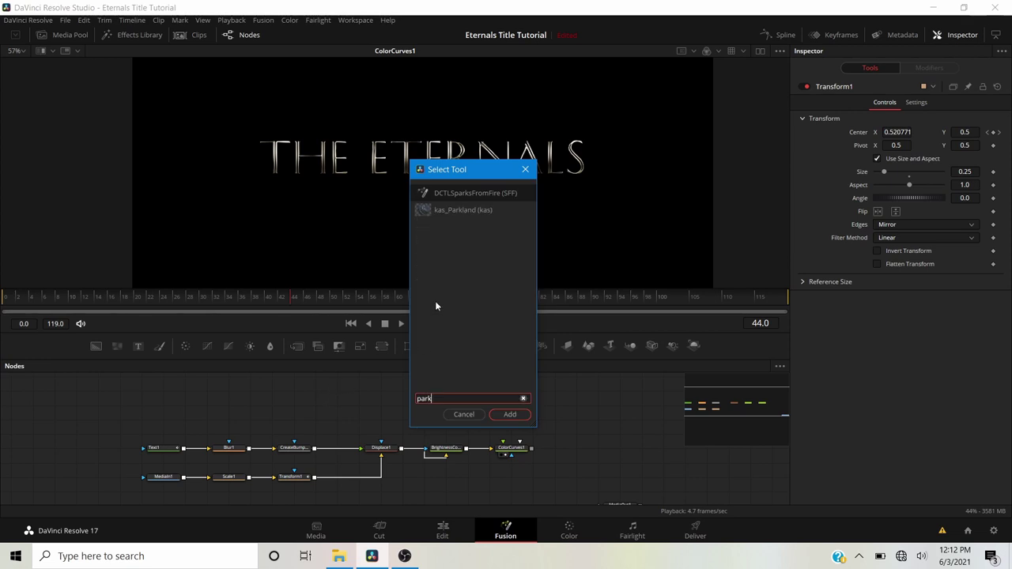
left_click(464, 210)
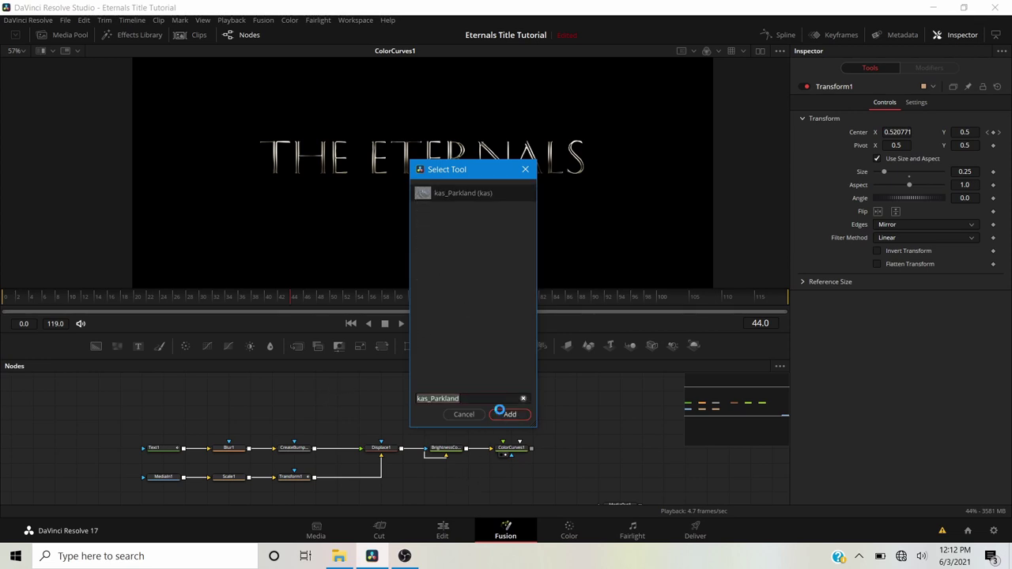
left_click(506, 414)
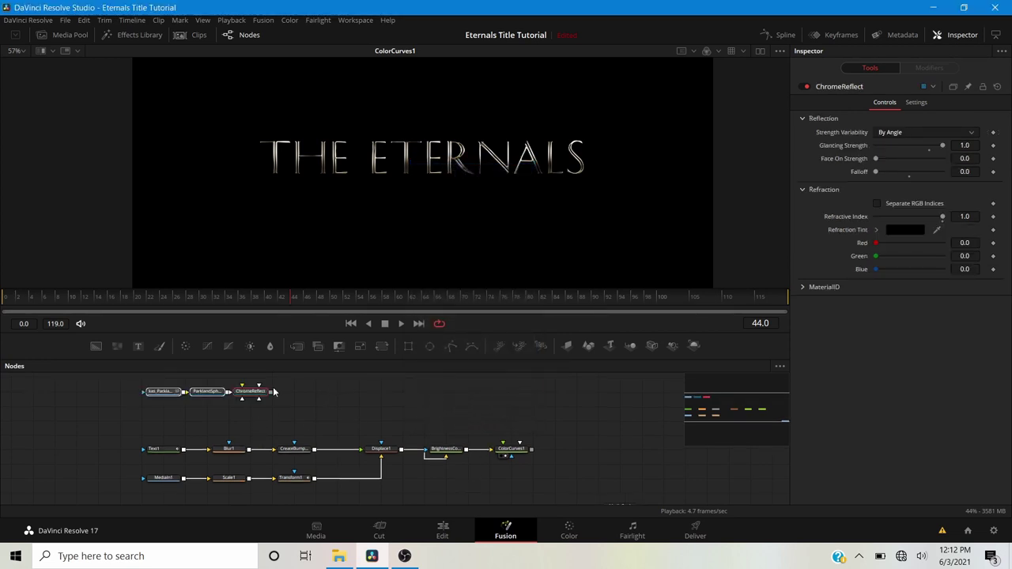
left_click(253, 393)
left_click_drag(255, 397, 340, 269)
left_click_drag(358, 234, 518, 198)
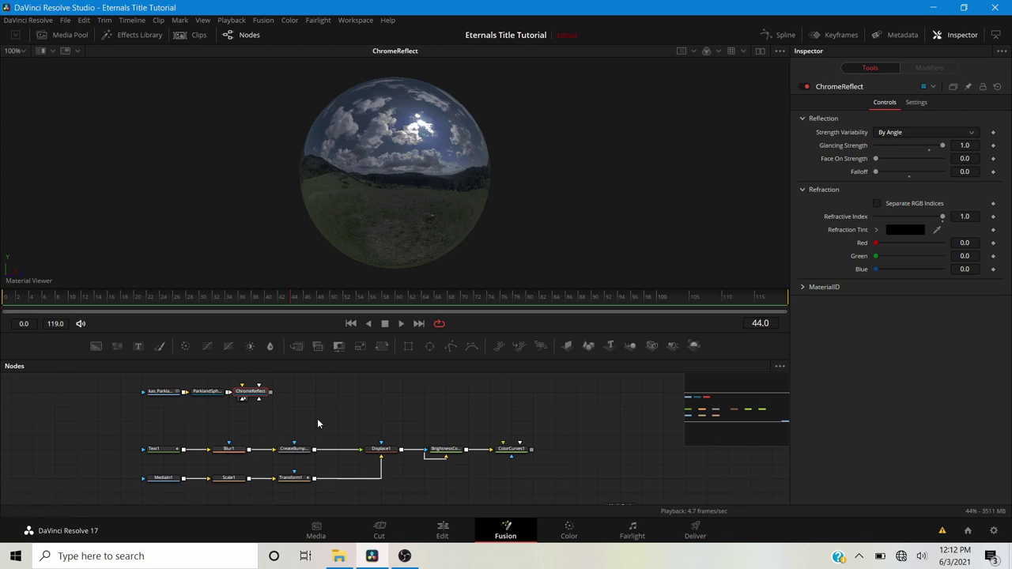
Add a BumpMap (3Bu) node and place it directly above the CreateBumpMap1 node.
key("shift+space")
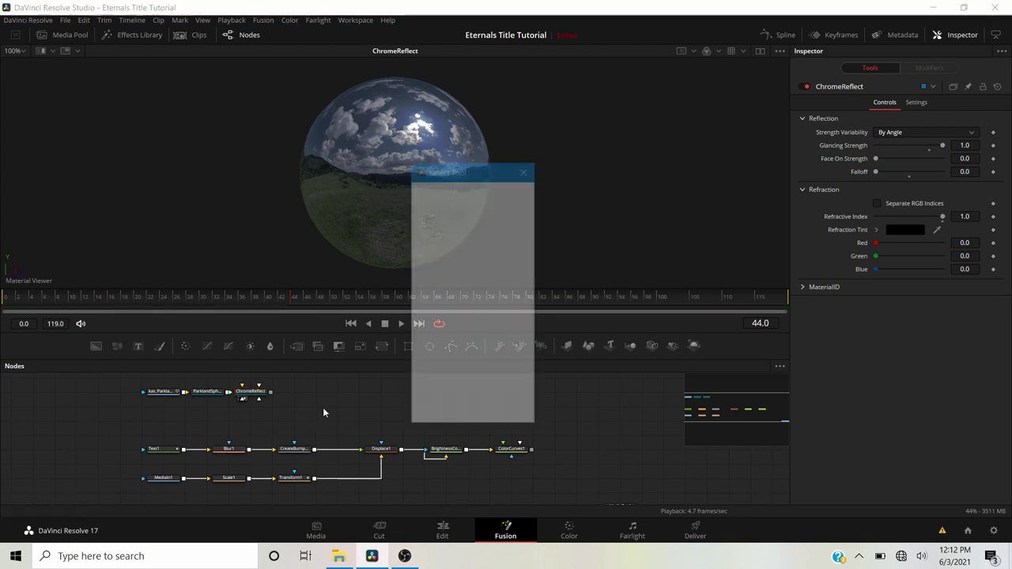
type("bump")
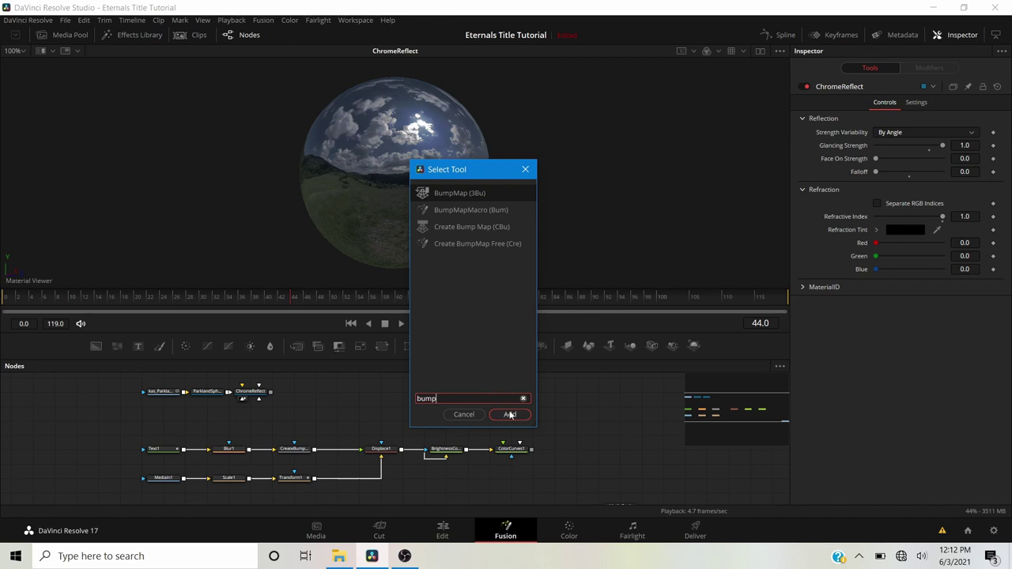
left_click(510, 415)
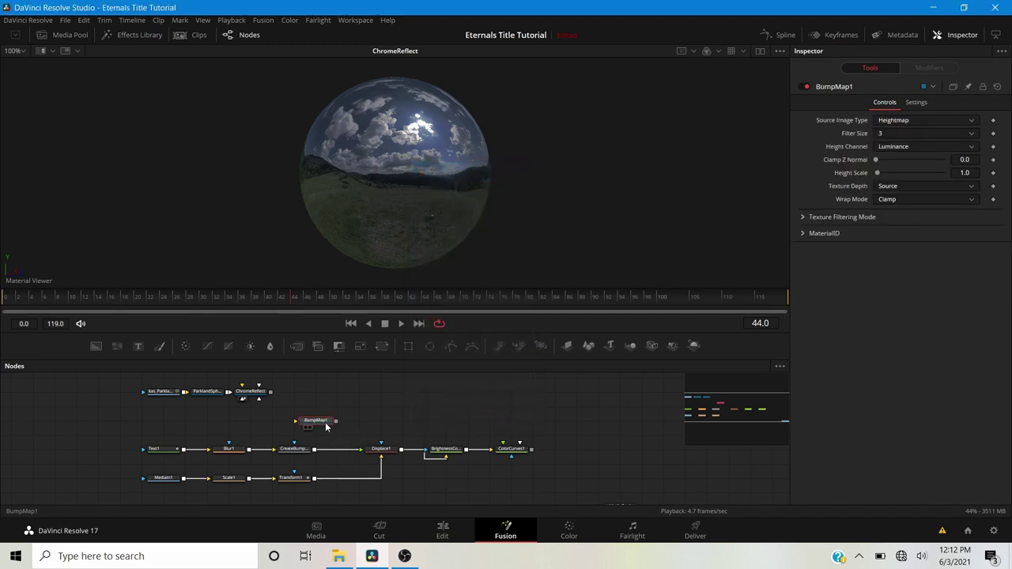
left_click_drag(326, 427, 305, 427)
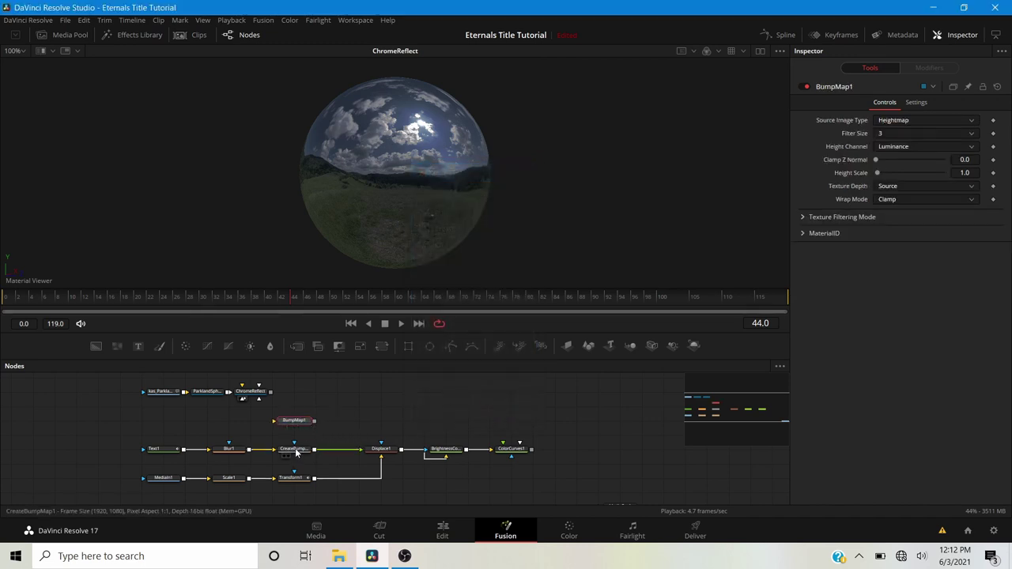
Feed the CreateBumpMap1 output into the BumpMap1 node and set BumpMap1's Source Image Type to Bumpmap.
left_click(298, 452)
key("1")
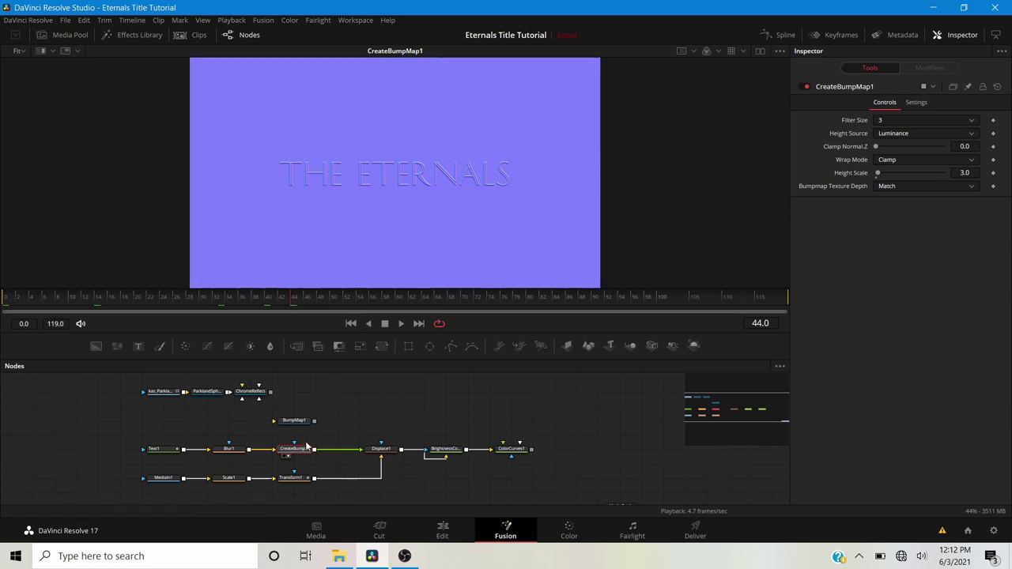
left_click_drag(315, 449, 294, 423)
left_click(294, 420)
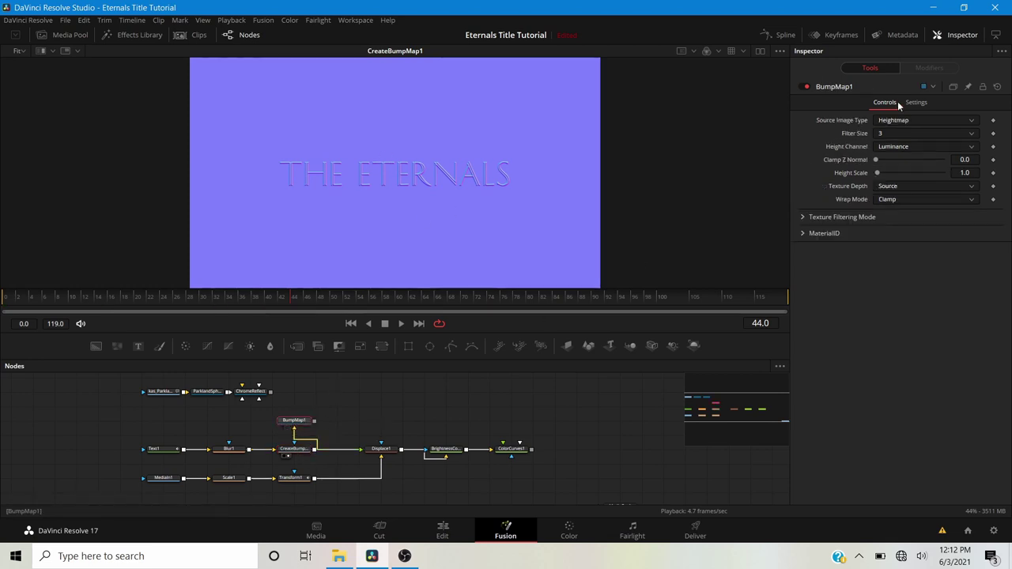
left_click(889, 124)
left_click(890, 144)
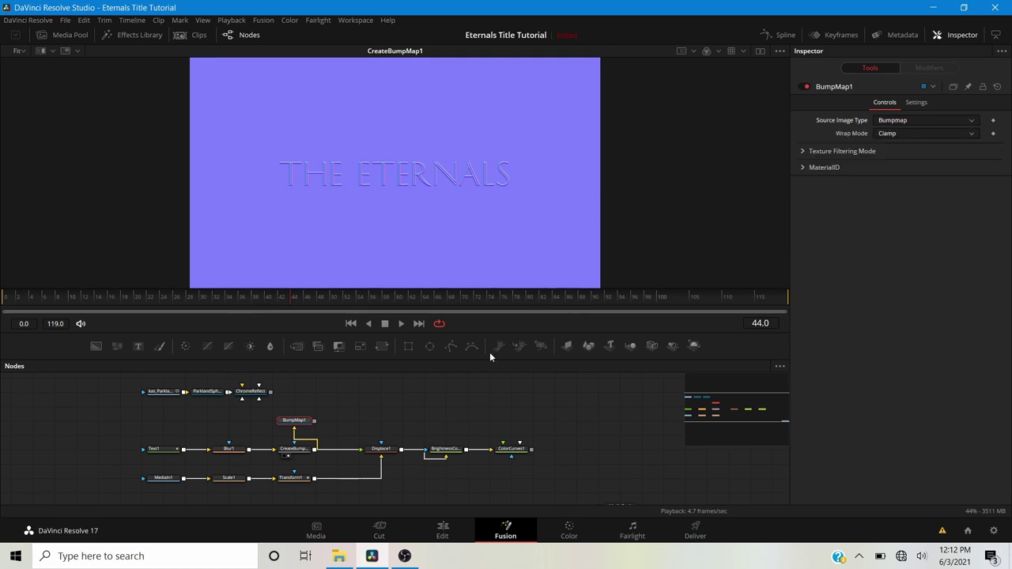
Connect BumpMap1 to the ChromeReflect material's bump input and inspect the embossed lettering on the material sphere.
left_click_drag(311, 421, 329, 393)
left_click(311, 443)
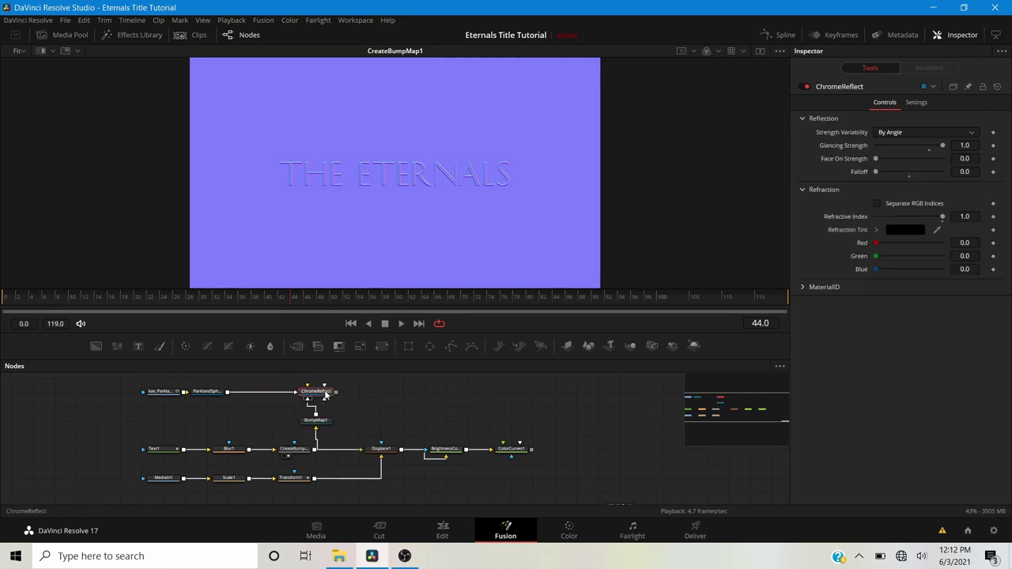
key("1")
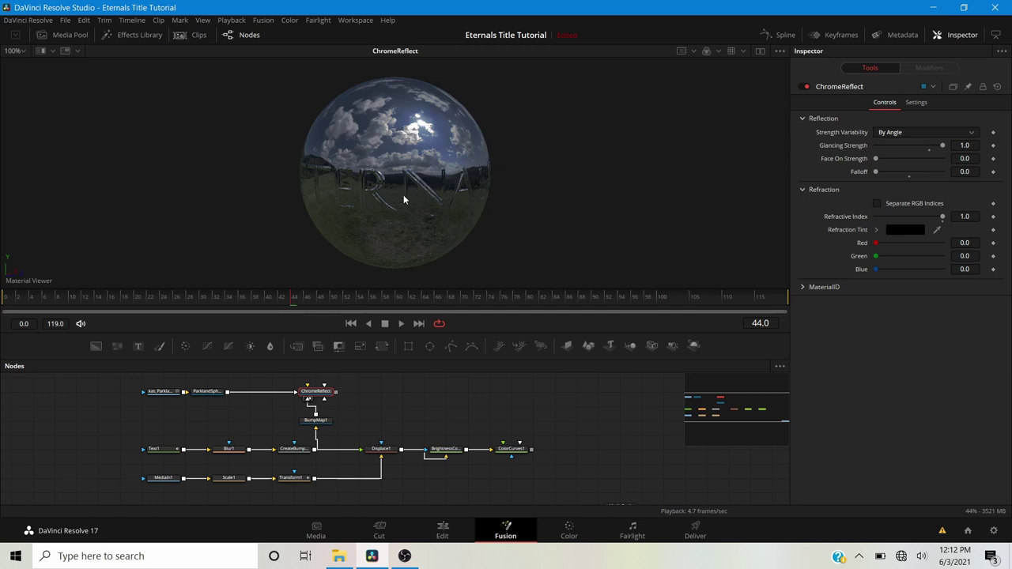
left_click_drag(351, 215, 339, 166)
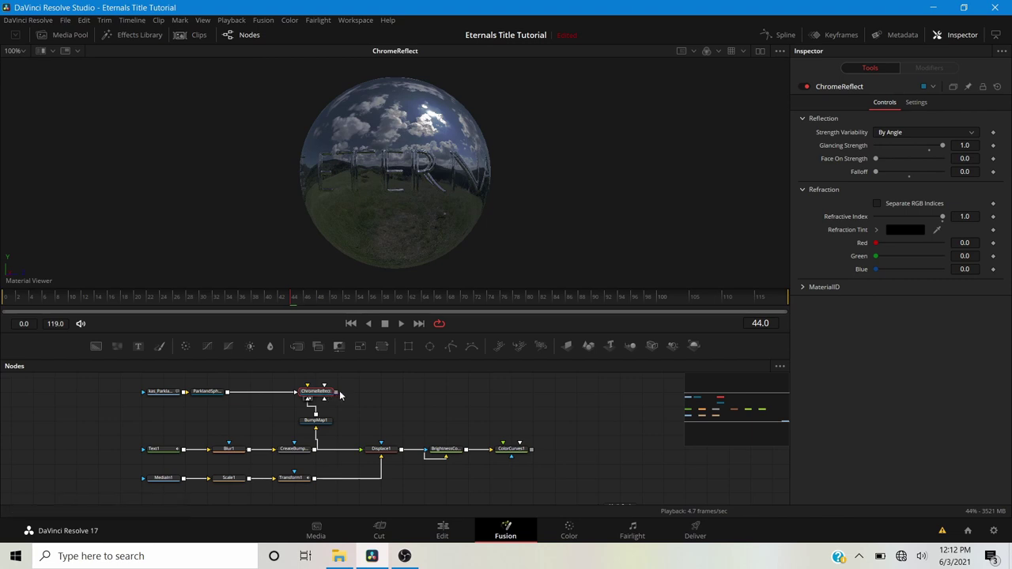
Add a Channel Boolean (3Bol) node after ChromeReflect, feed Text1 into its foreground input, and show it in the viewer.
key("shift+space")
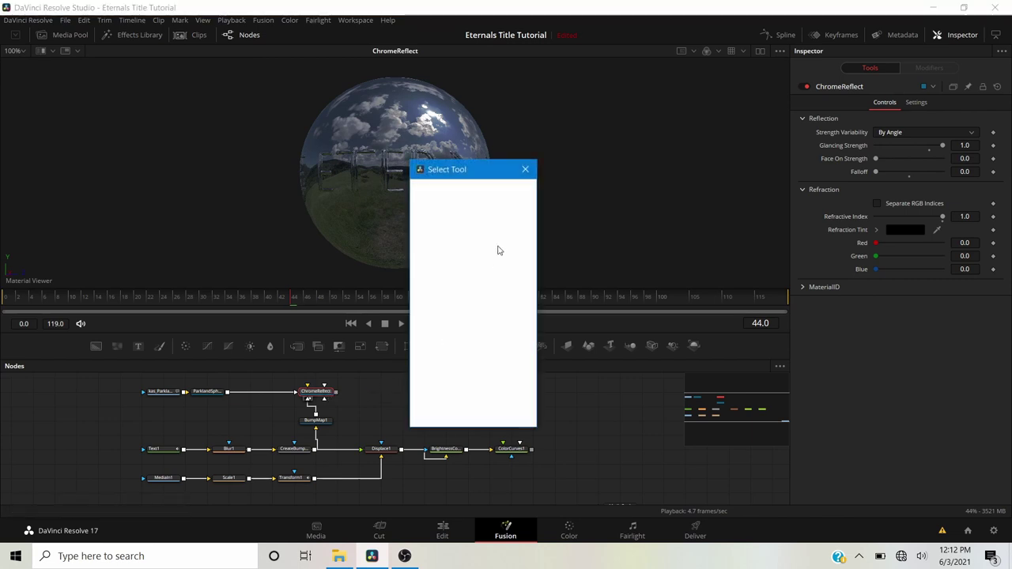
type("bol")
left_click(460, 194)
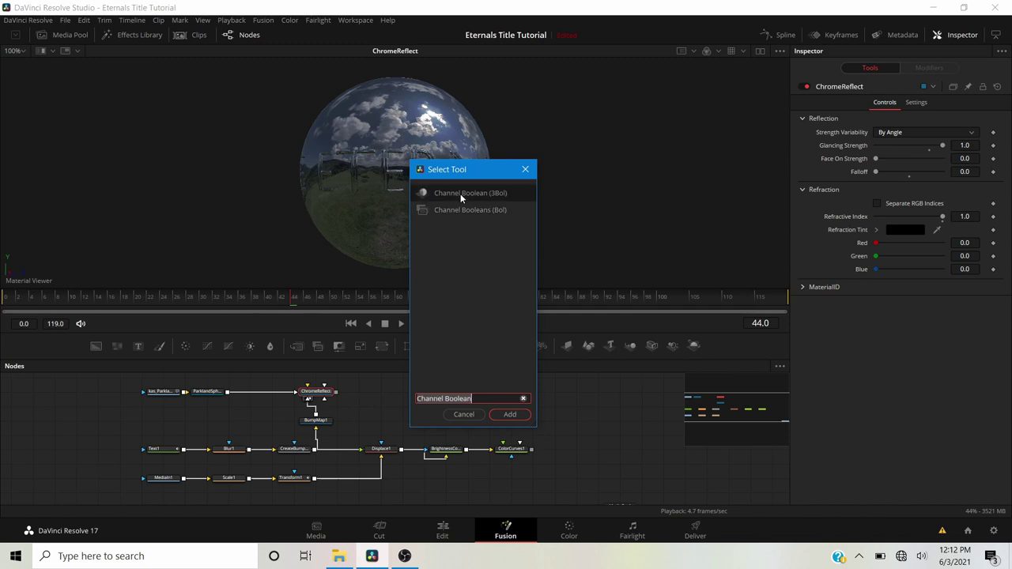
left_click(509, 416)
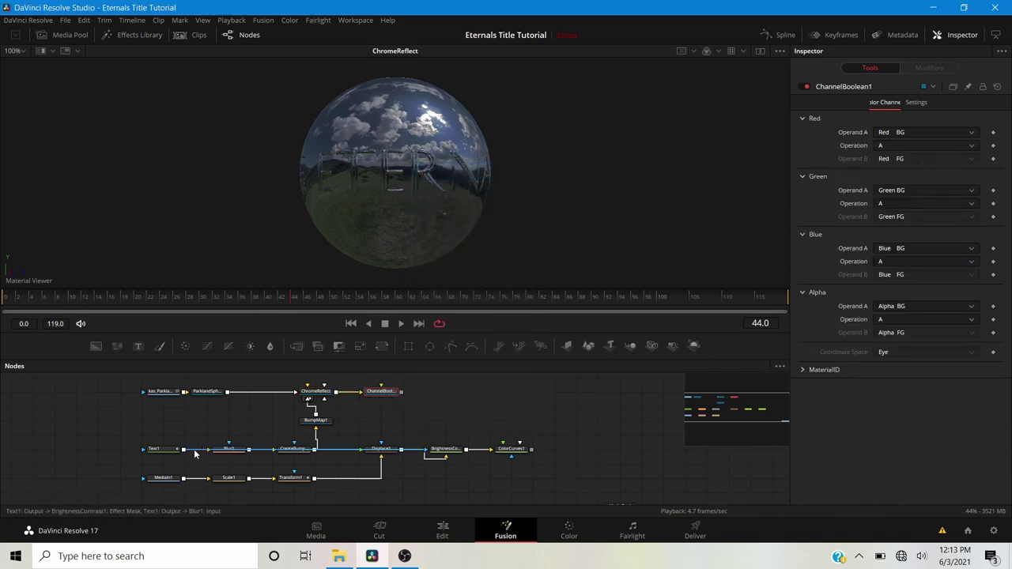
left_click_drag(401, 449, 377, 401)
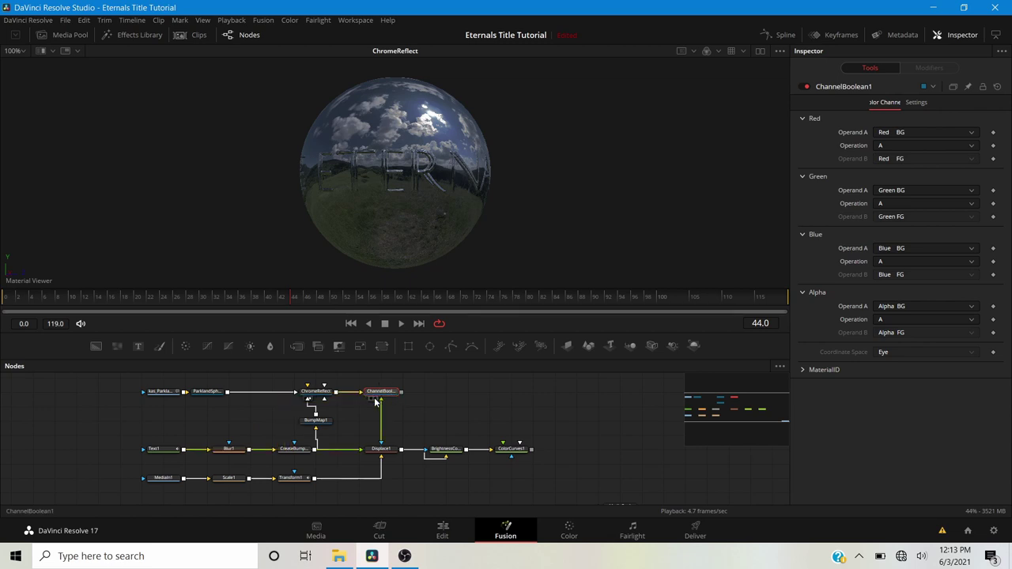
key("1")
Set ChannelBoolean1's Red, Green and Blue operations to A * B and its Alpha Operand A to Red FG.
left_click(886, 146)
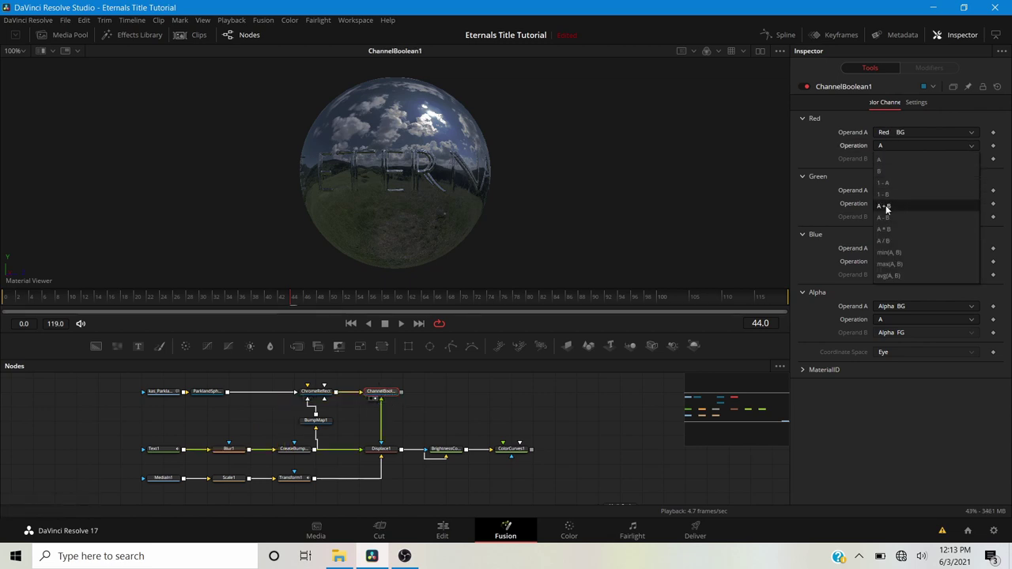
left_click(884, 229)
left_click(890, 203)
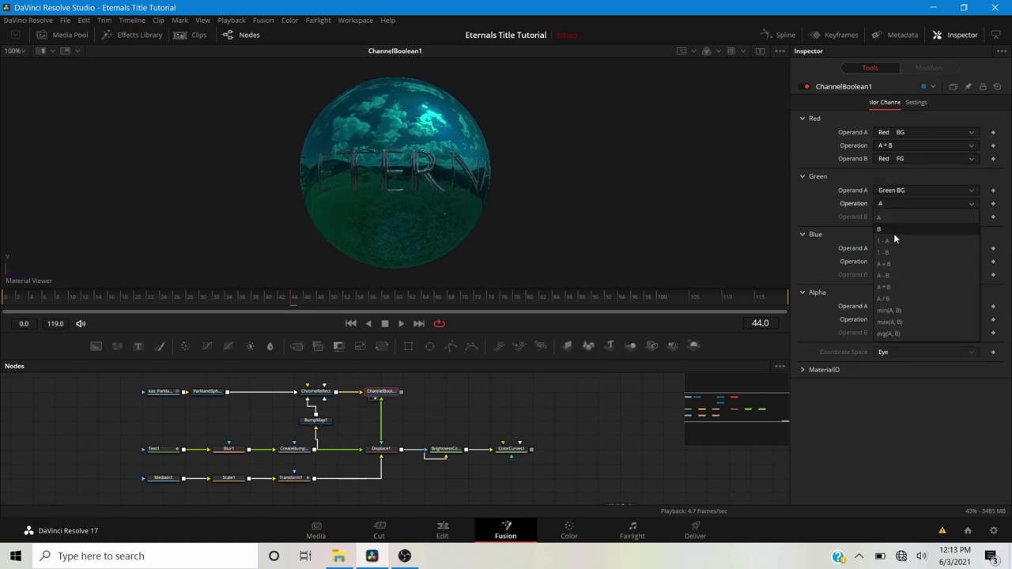
left_click(891, 289)
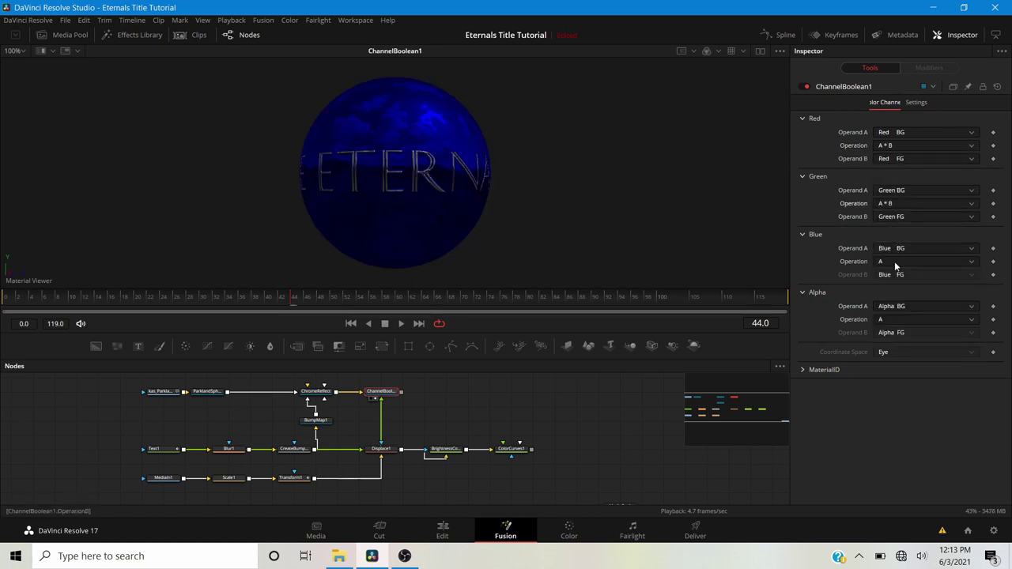
left_click(894, 262)
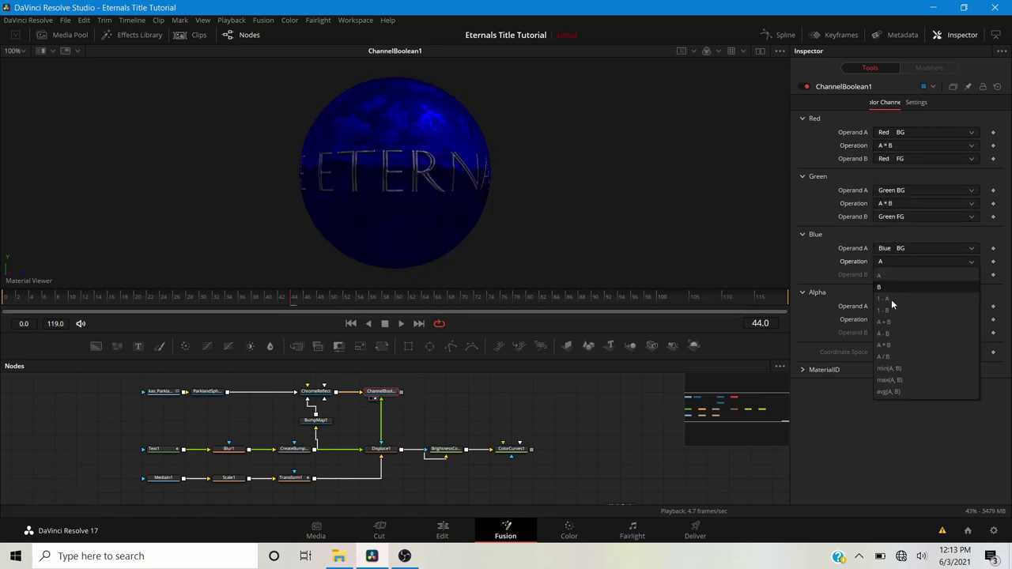
left_click(885, 345)
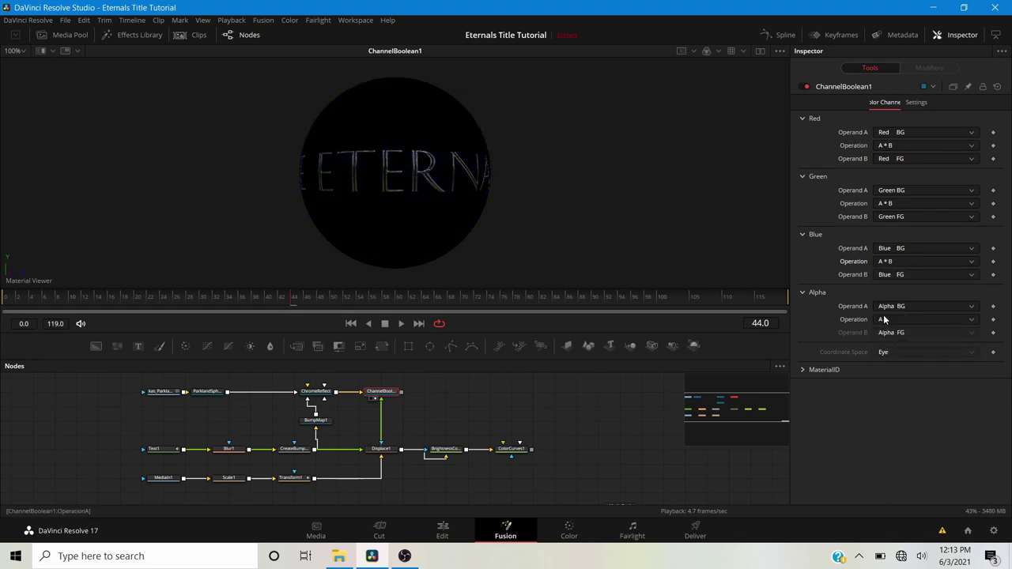
left_click(886, 307)
left_click(887, 323)
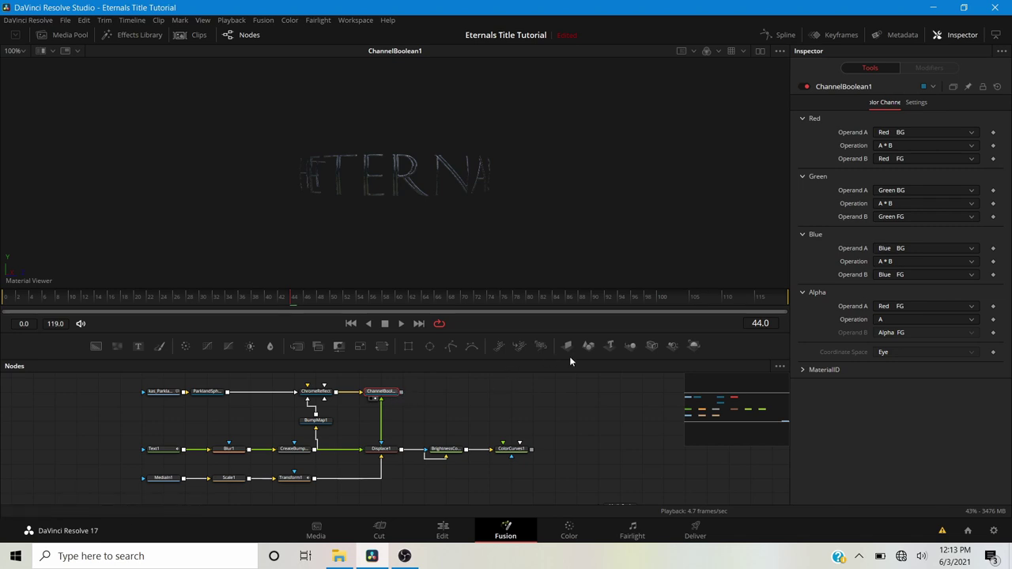
Add an ImagePlane3D node after ChannelBoolean1 and examine the reflective title in 3D from several angles.
left_click_drag(571, 345, 418, 397)
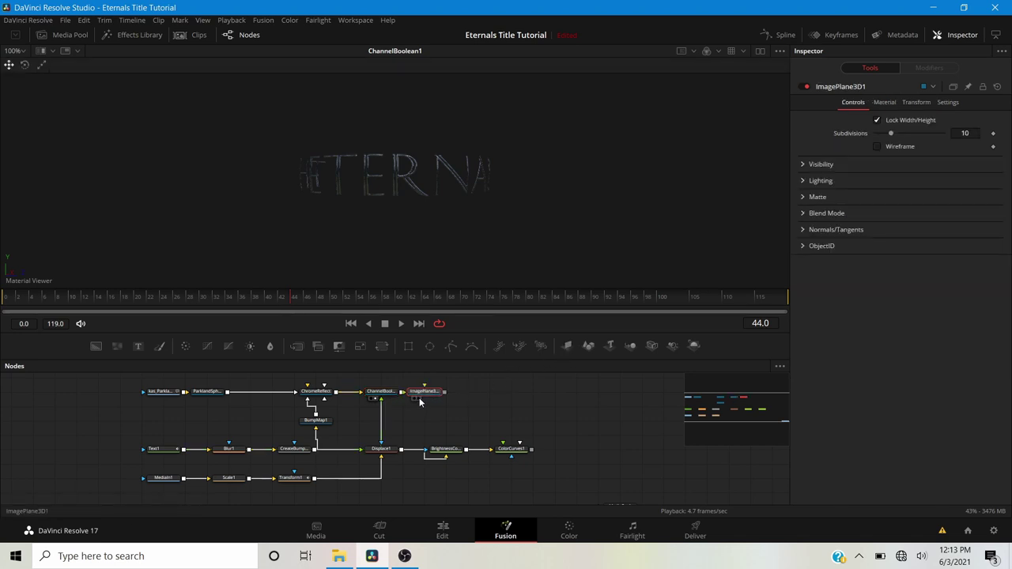
left_click(420, 398)
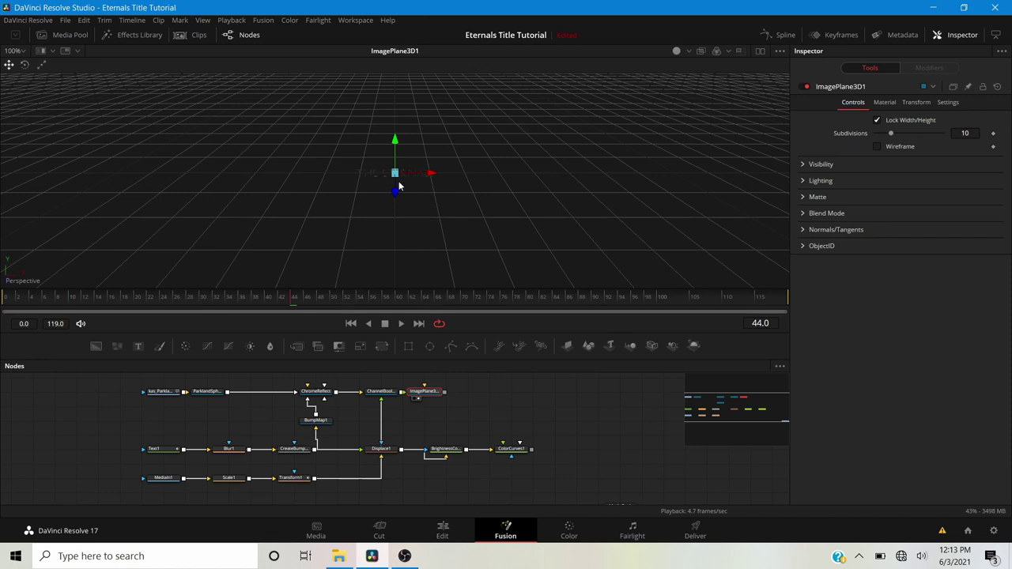
scroll(399, 186, "up", 3)
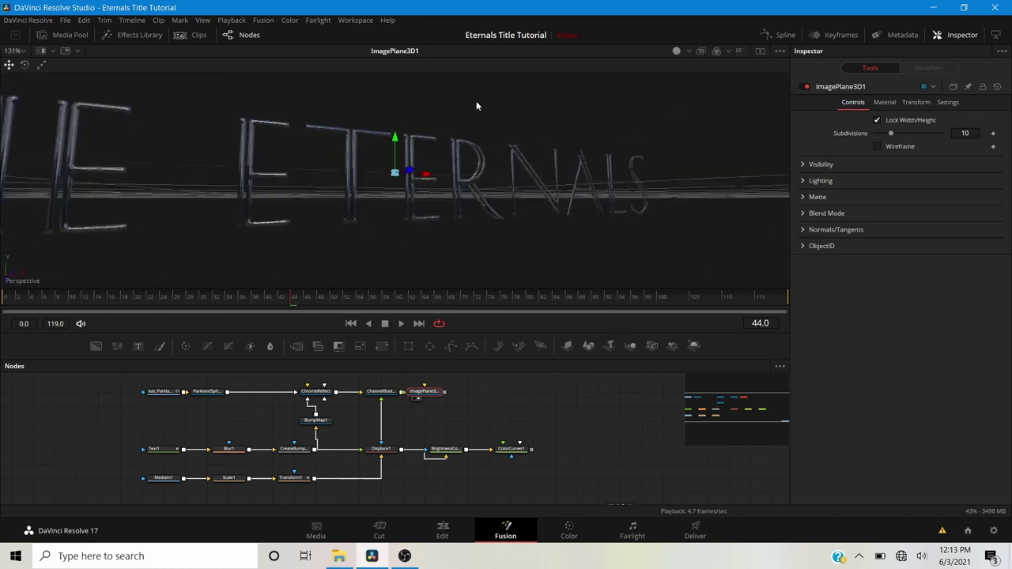
left_click_drag(476, 105, 380, 206)
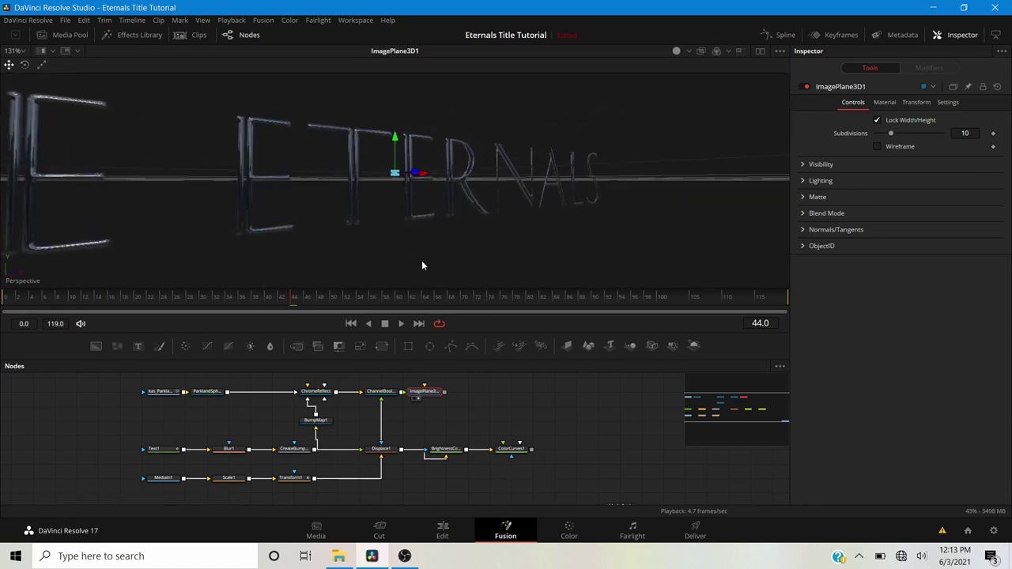
left_click_drag(422, 261, 267, 254)
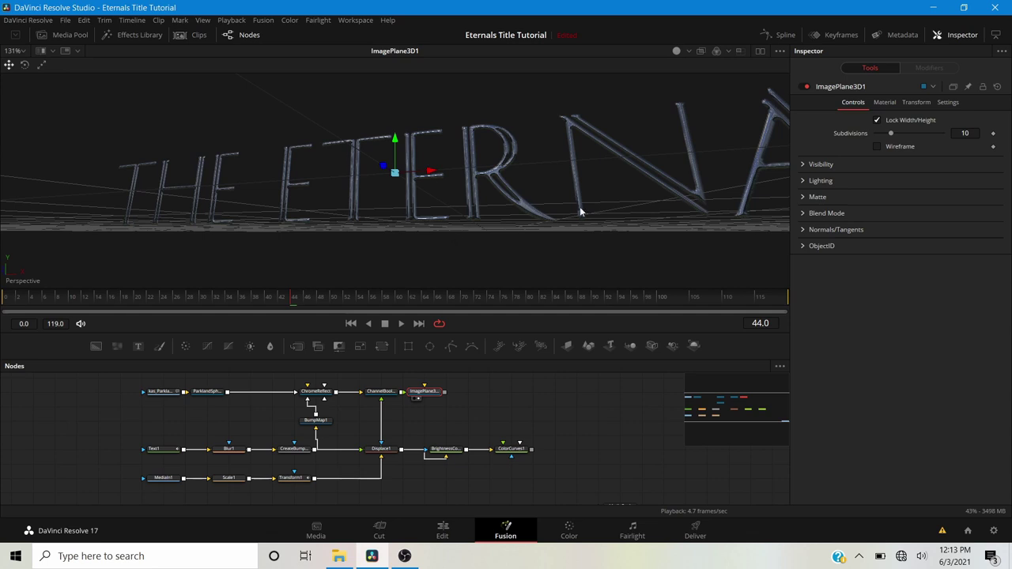
left_click_drag(431, 205, 222, 211)
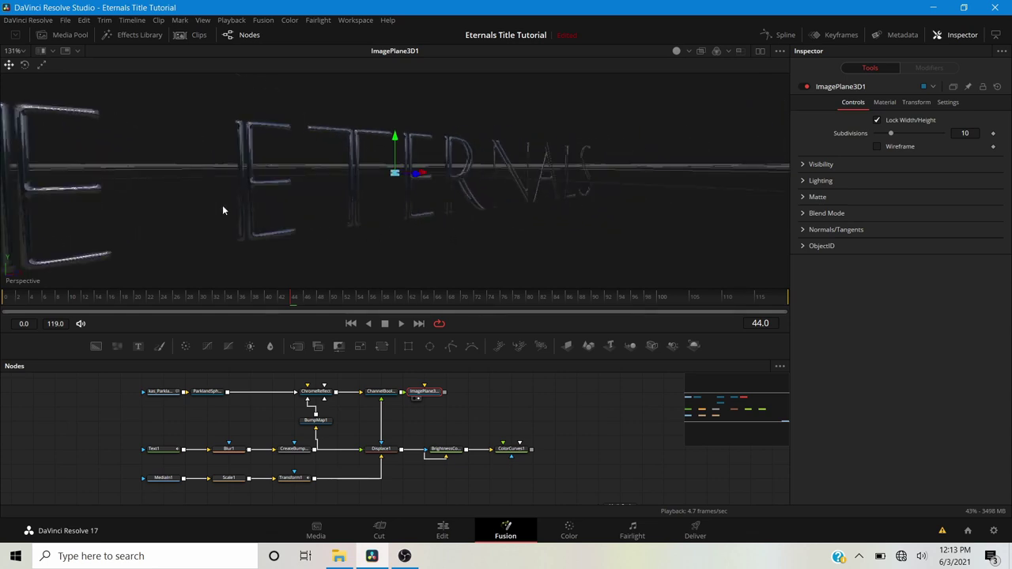
left_click_drag(145, 192, 344, 197)
scroll(346, 197, "down", 3)
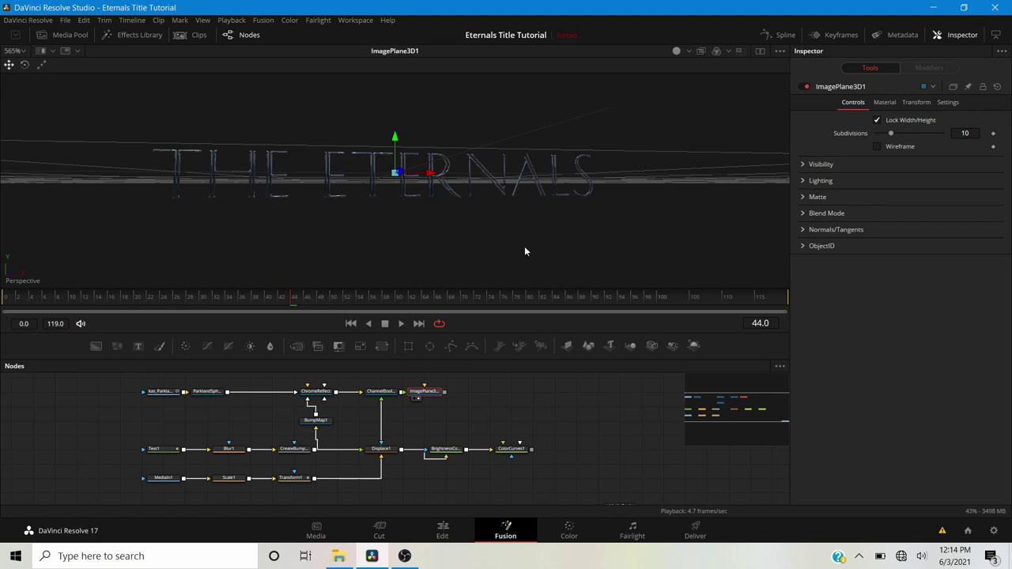
left_click_drag(525, 252, 431, 269)
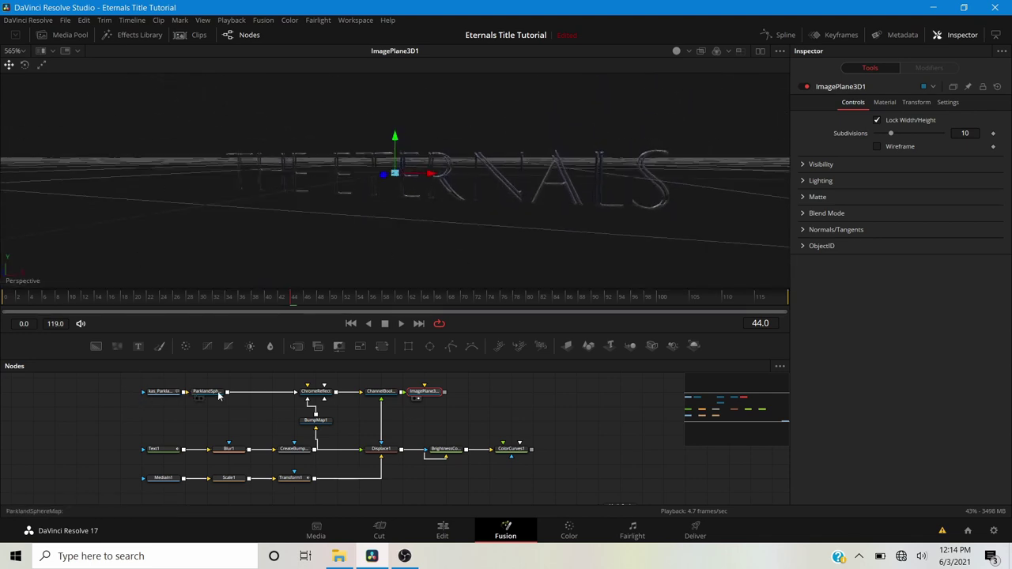
Delete the whole chrome-reflection chain from kas_ParklandLoader to ImagePlane3D1, including BumpMap1, and show ColorCurves1 up close in the viewer.
left_click_drag(150, 381, 476, 437)
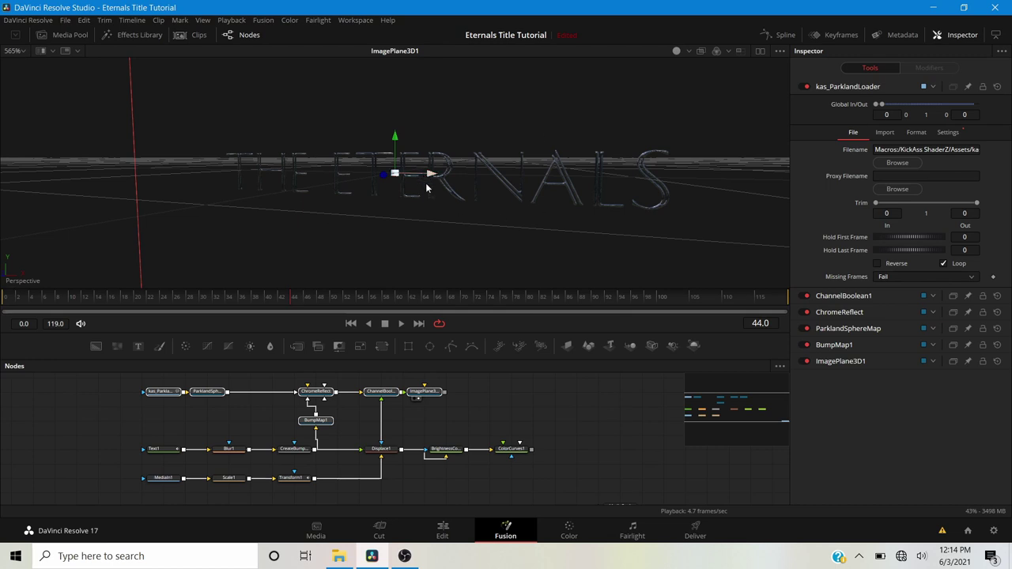
key("Delete")
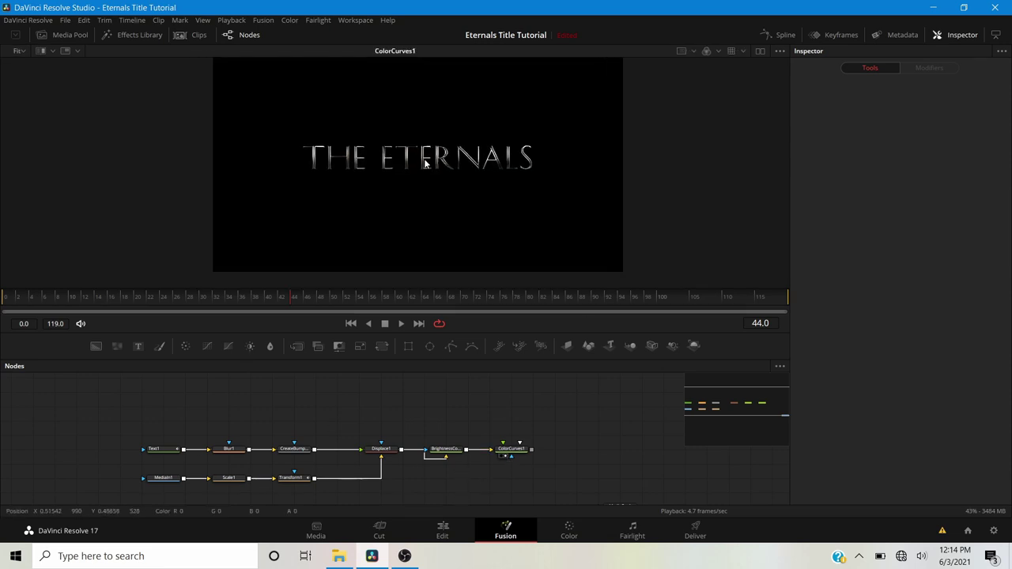
scroll(424, 174, "up", 3)
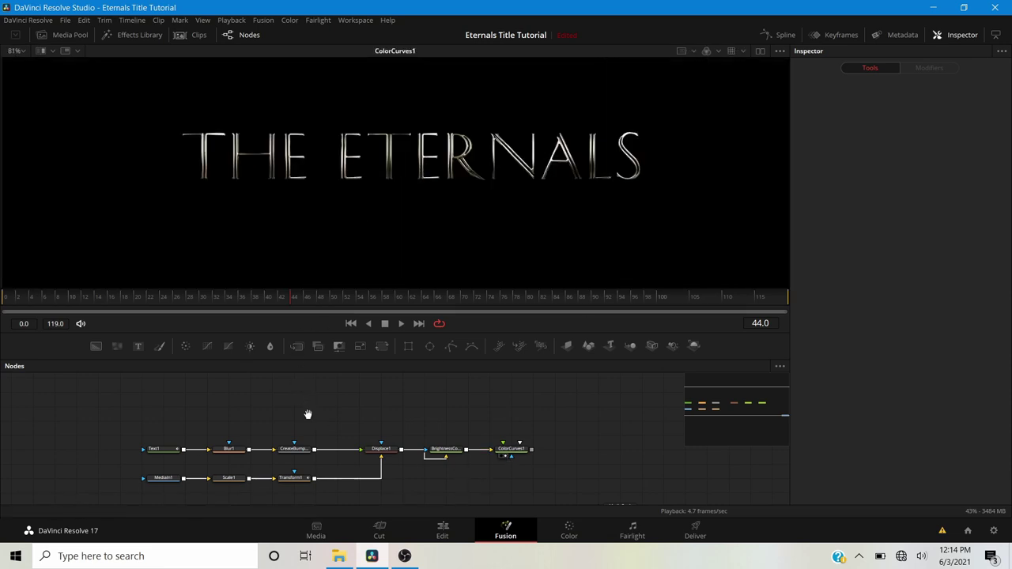
Move the MediaOut1 node farther to the right, well clear of the ColorCurves1 node.
left_click_drag(309, 415, 331, 365)
left_click_drag(645, 458, 756, 419)
left_click_drag(454, 451, 456, 389)
left_click_drag(365, 394, 282, 497)
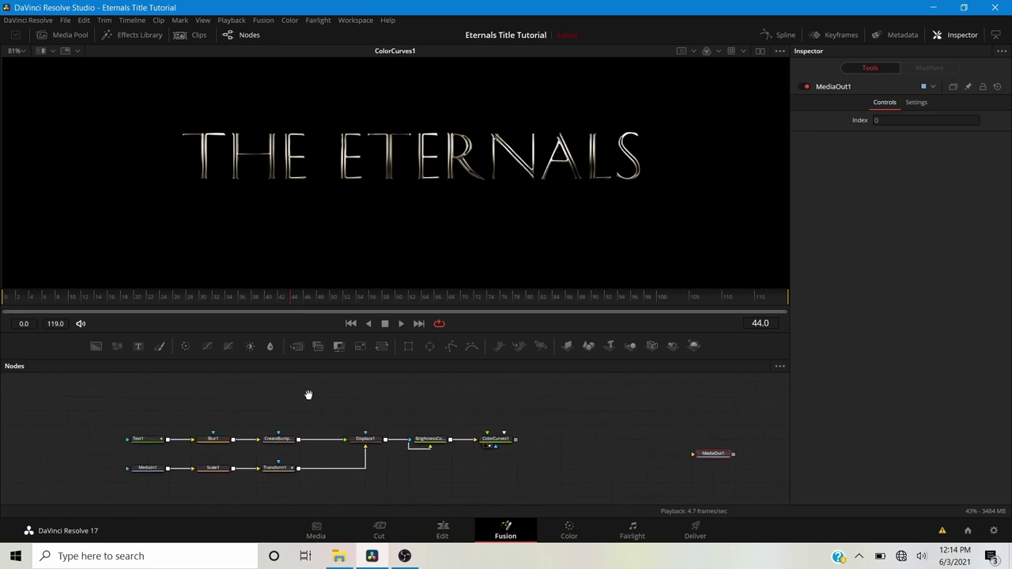
Add a FastNoise node in the empty area above the title's node chain and show it in the viewer.
left_click_drag(308, 394, 303, 468)
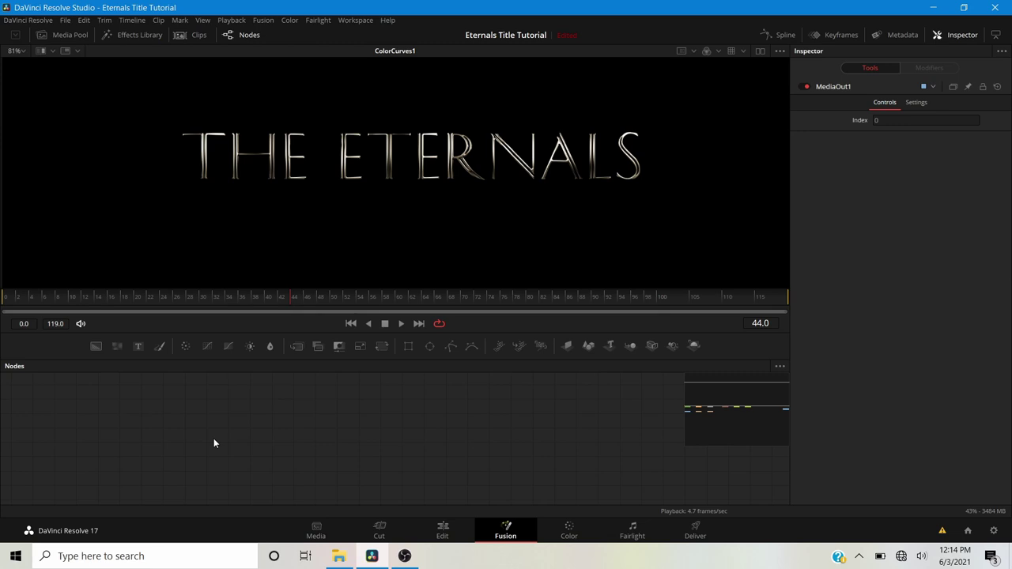
left_click_drag(117, 347, 164, 463)
key("1")
scroll(351, 195, "down", 5)
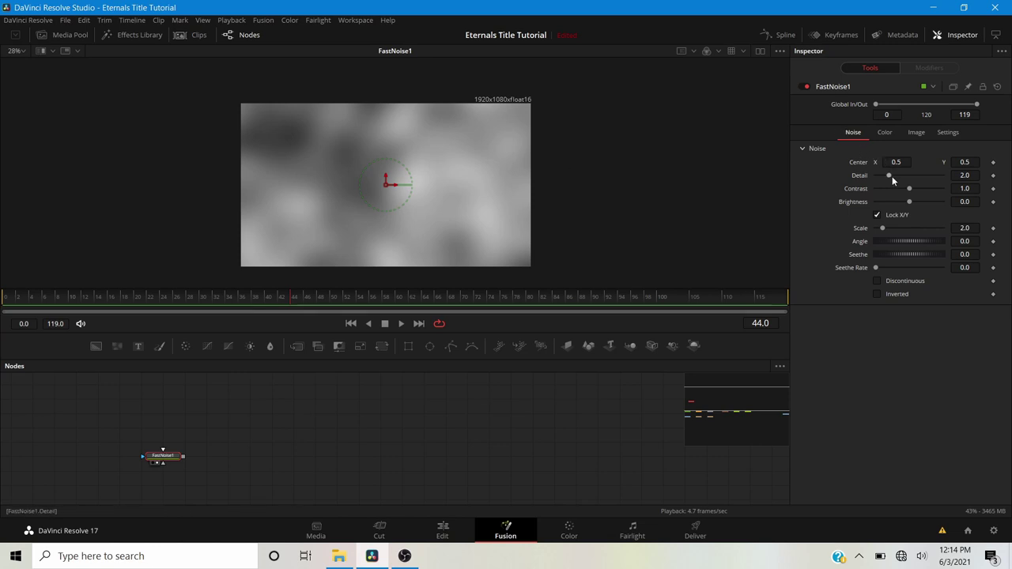
Set the FastNoise1 Detail to 10 and Scale to 4.09, trying the inverted noise before restoring it.
left_click_drag(892, 176, 995, 177)
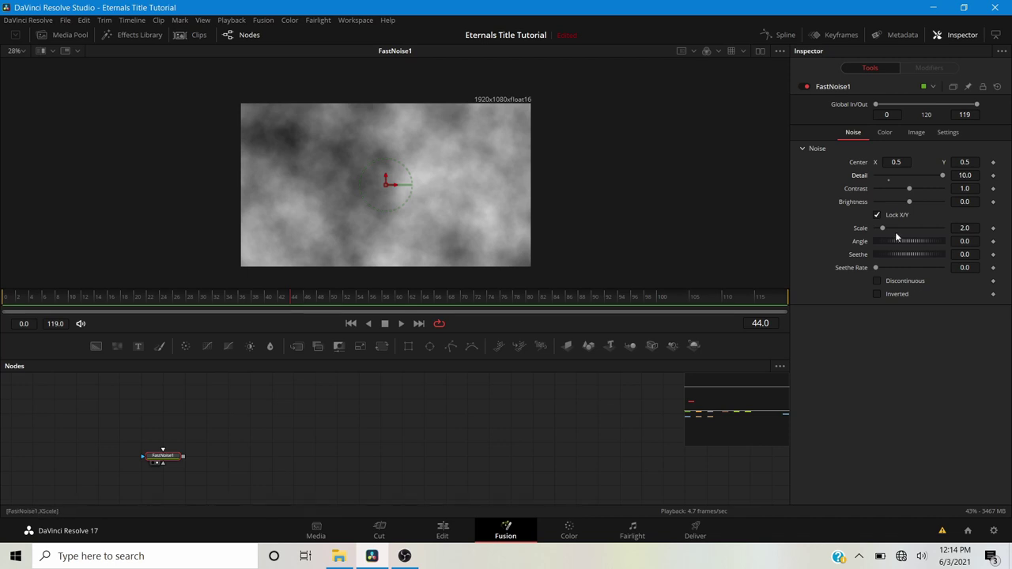
left_click_drag(882, 227, 888, 227)
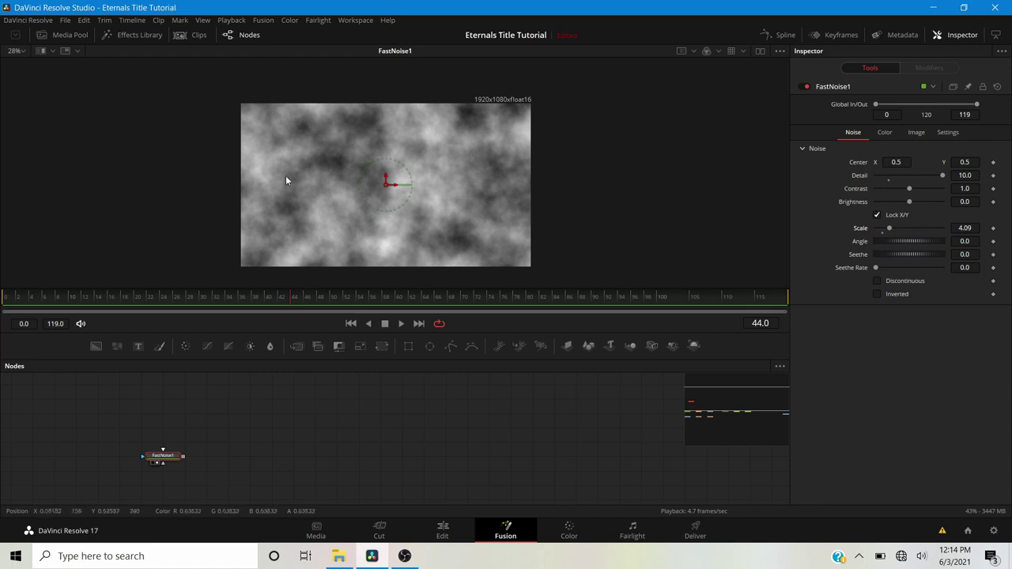
left_click(877, 294)
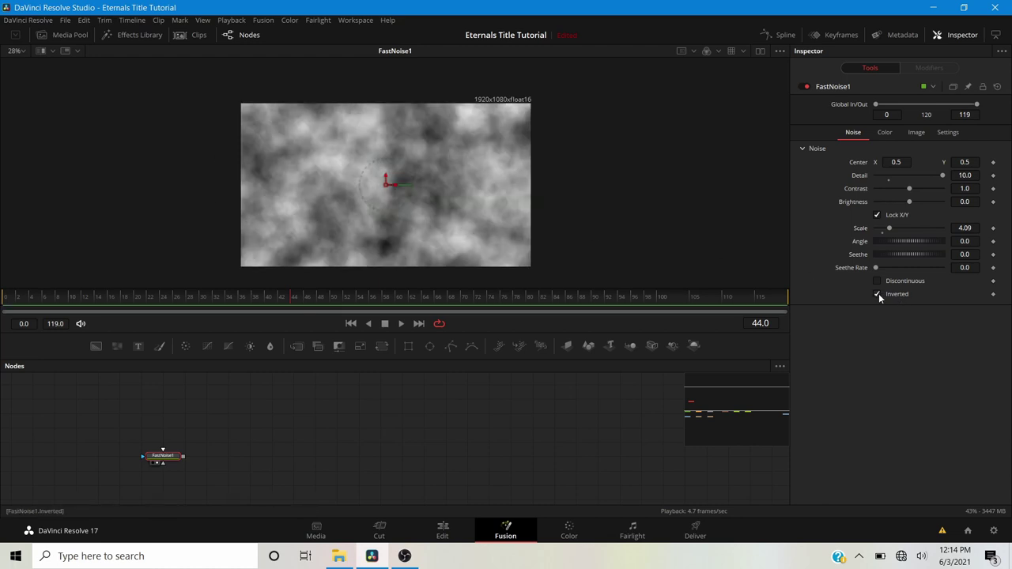
left_click(877, 294)
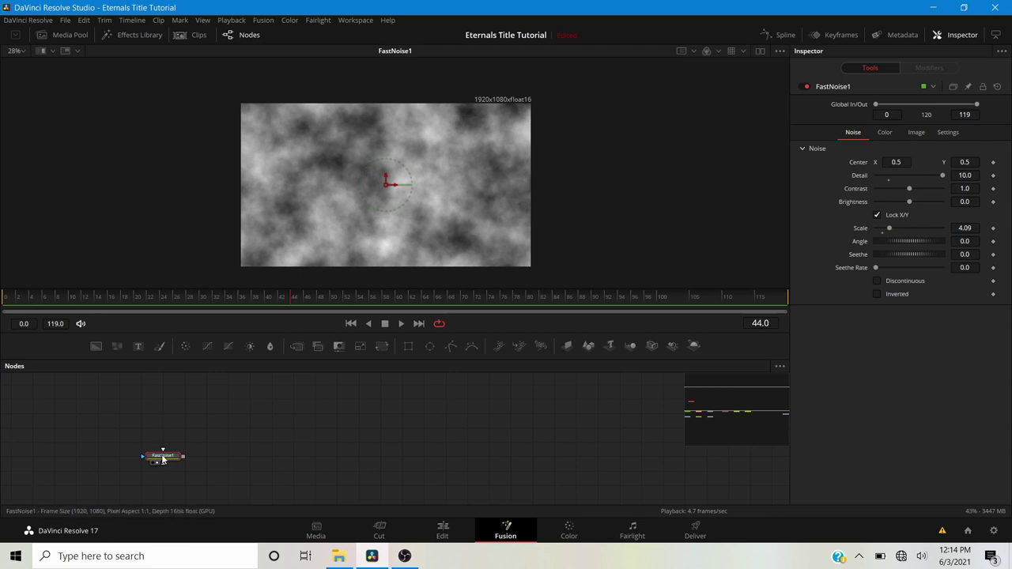
Add a pImageEmitter node fed by FastNoise1 and place it a short distance to the right of the noise node.
key("shift+space")
type("pimag")
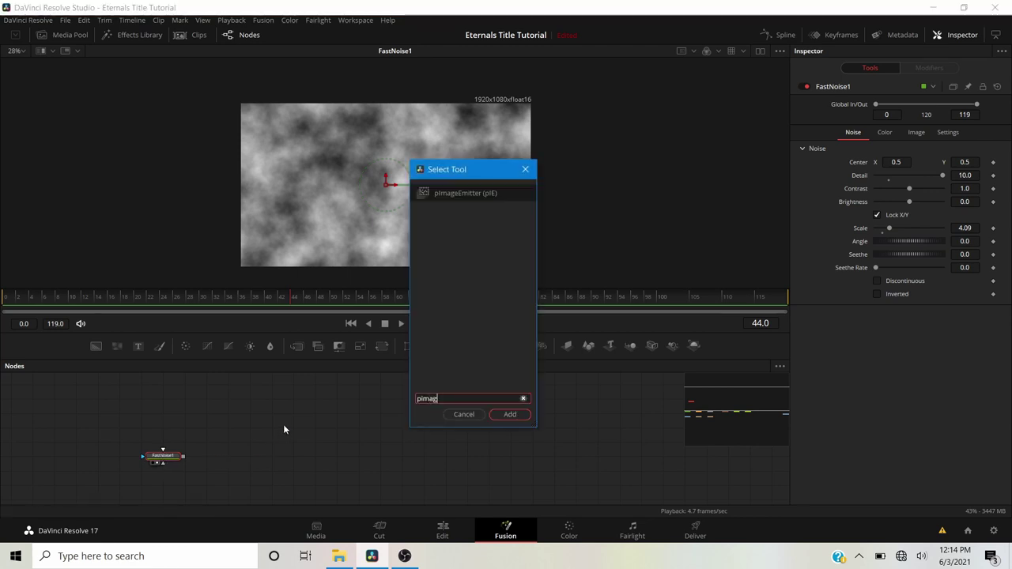
left_click(519, 416)
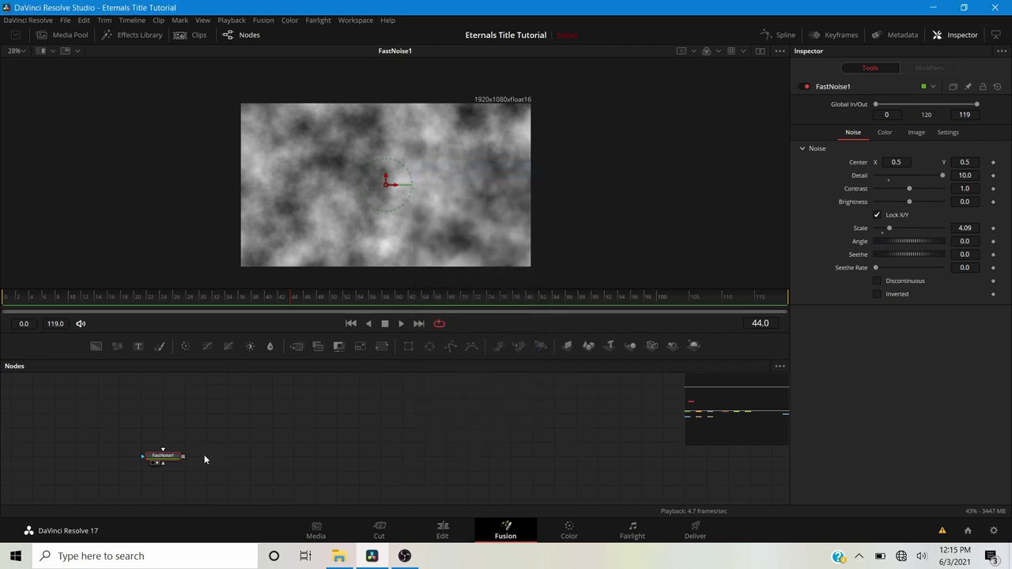
left_click_drag(207, 457, 241, 462)
key("ctrl+z")
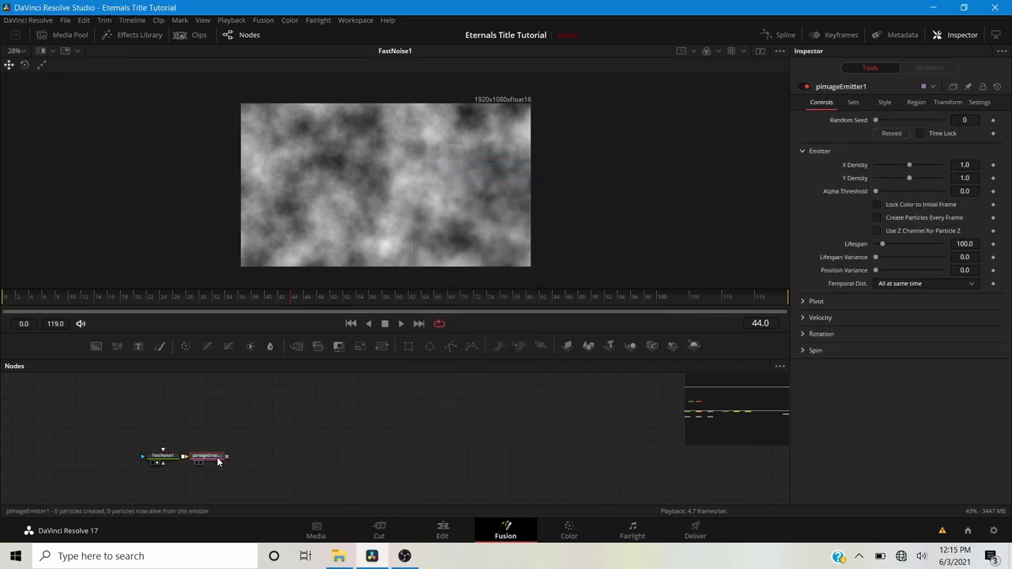
scroll(235, 437, "down", 2)
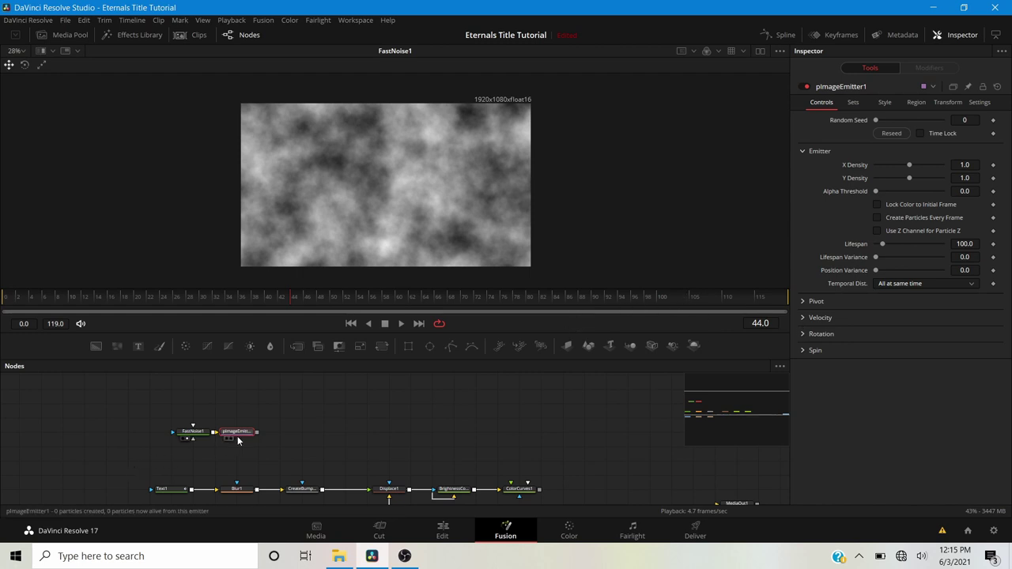
left_click_drag(242, 437, 261, 435)
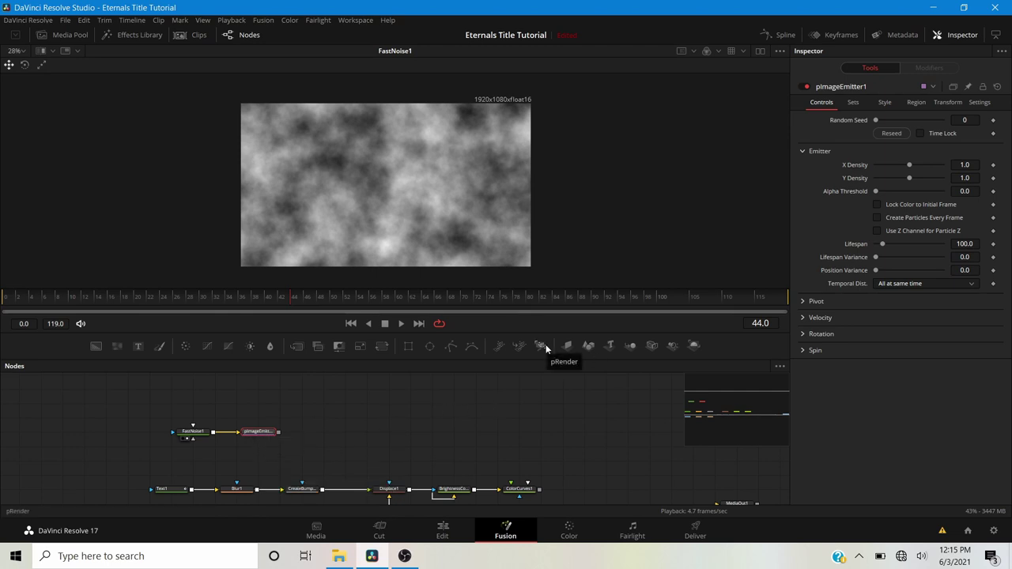
Place a pRender node to the right of the pImageEmitter, fed by its output, and show it in the viewer.
left_click_drag(304, 433, 339, 441)
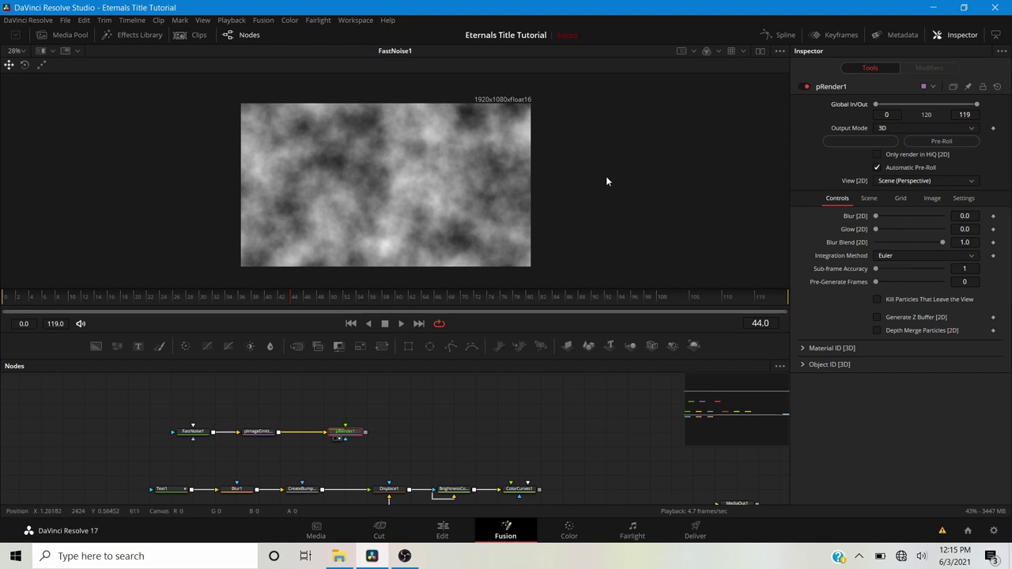
key("1")
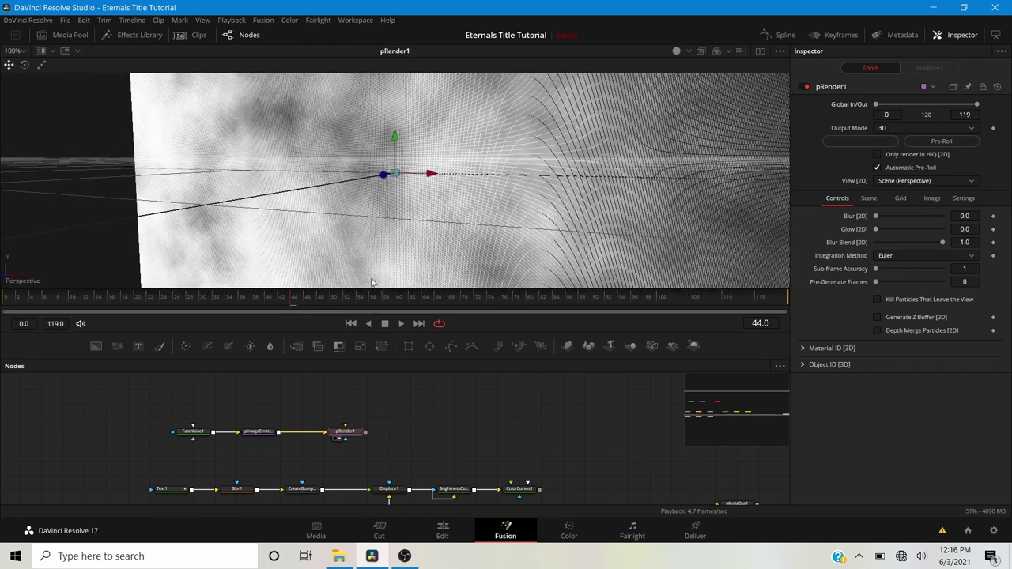
Set both the X Density and Y Density of the pImageEmitter1 node to 0.3.
left_click(259, 435)
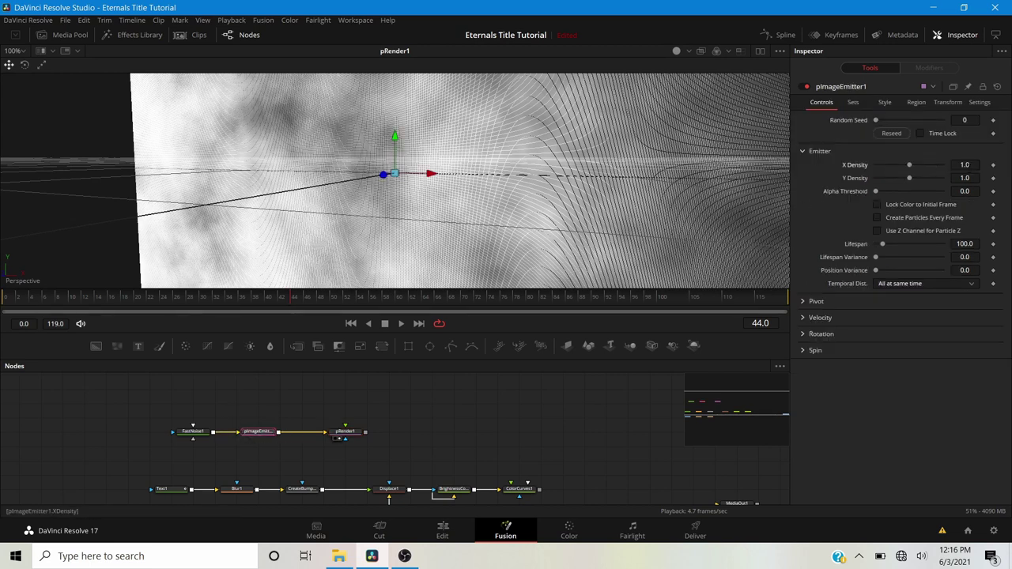
left_click(966, 165)
key("BackSpace")
type("0.3")
key("Tab")
type("0.3")
key("Tab")
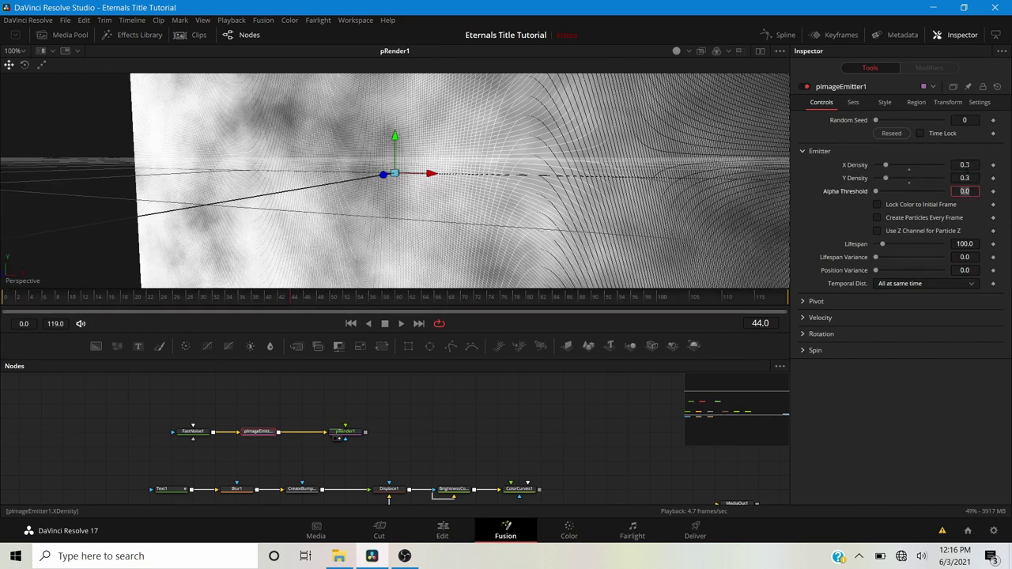
key("Return")
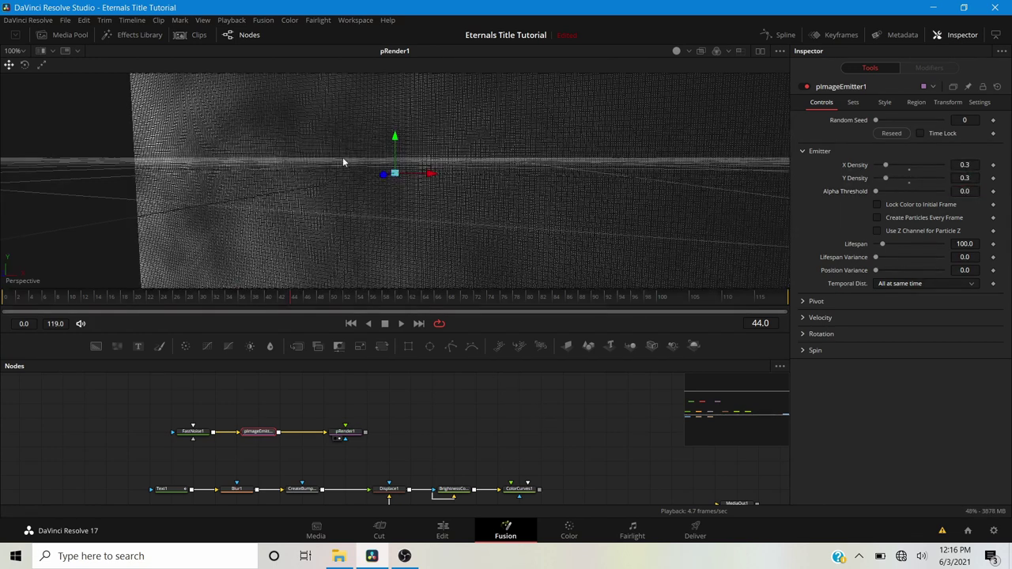
Make room before pRender1 and insert a pTurbulence node between pImageEmitter1 and pRender1.
left_click_drag(359, 204, 448, 90)
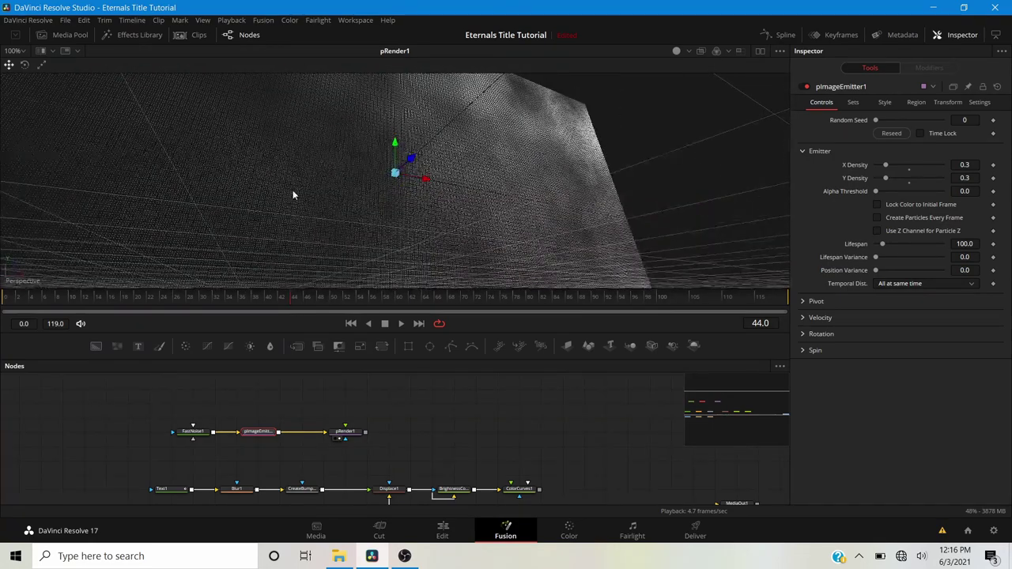
scroll(292, 192, "up", 3)
left_click_drag(411, 239, 373, 322)
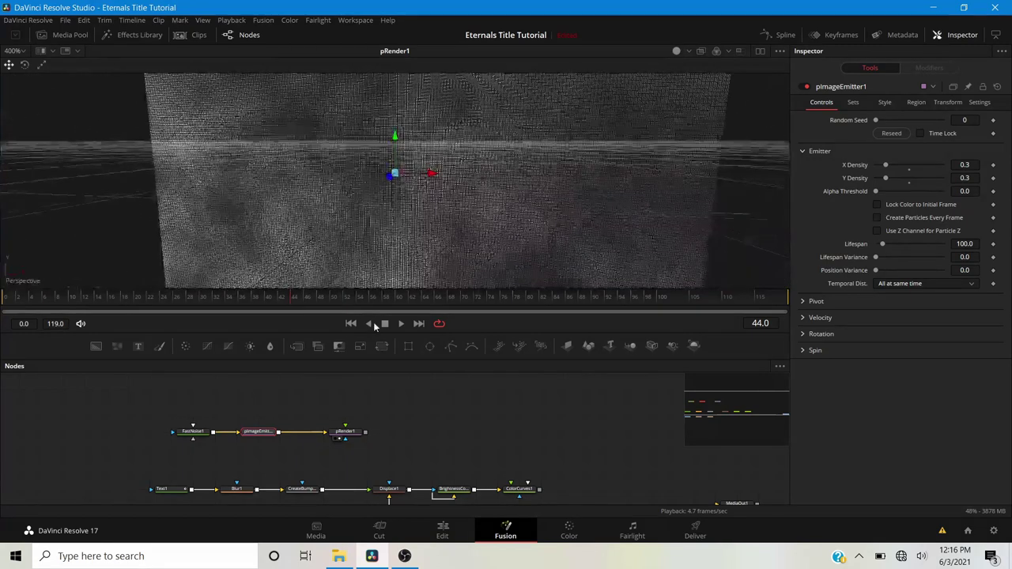
scroll(380, 190, "down", 2)
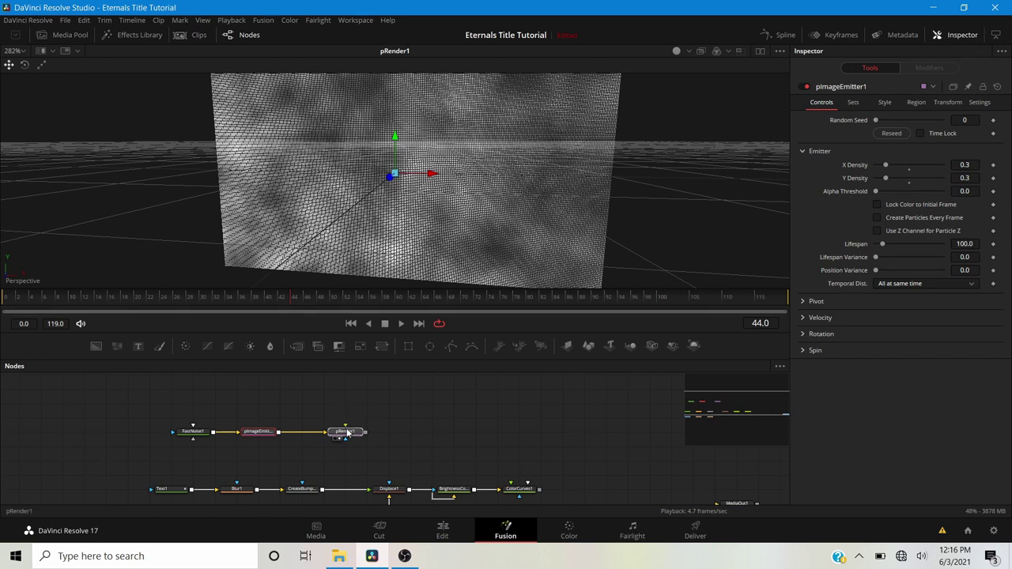
left_click_drag(347, 433, 399, 438)
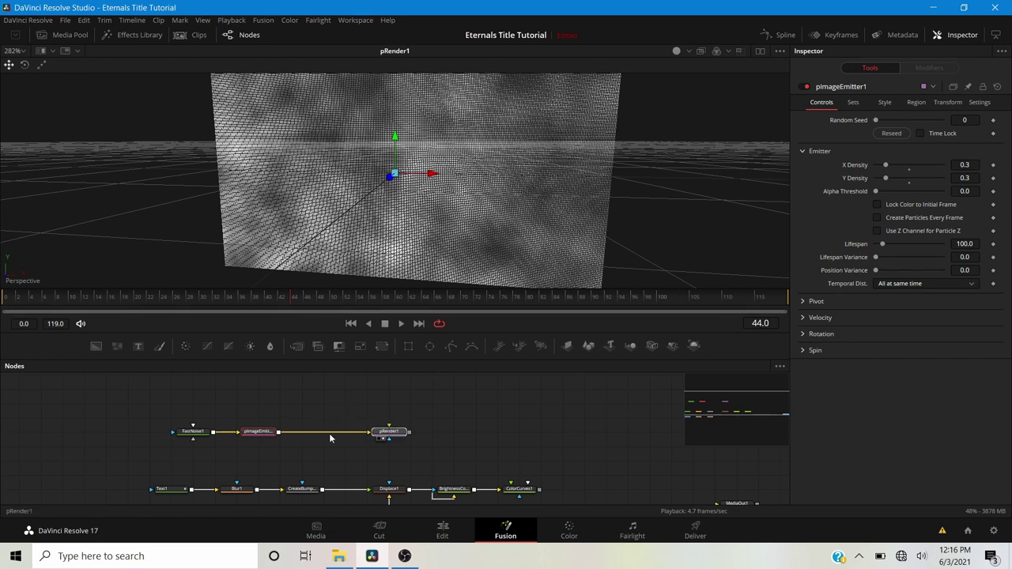
left_click(386, 435)
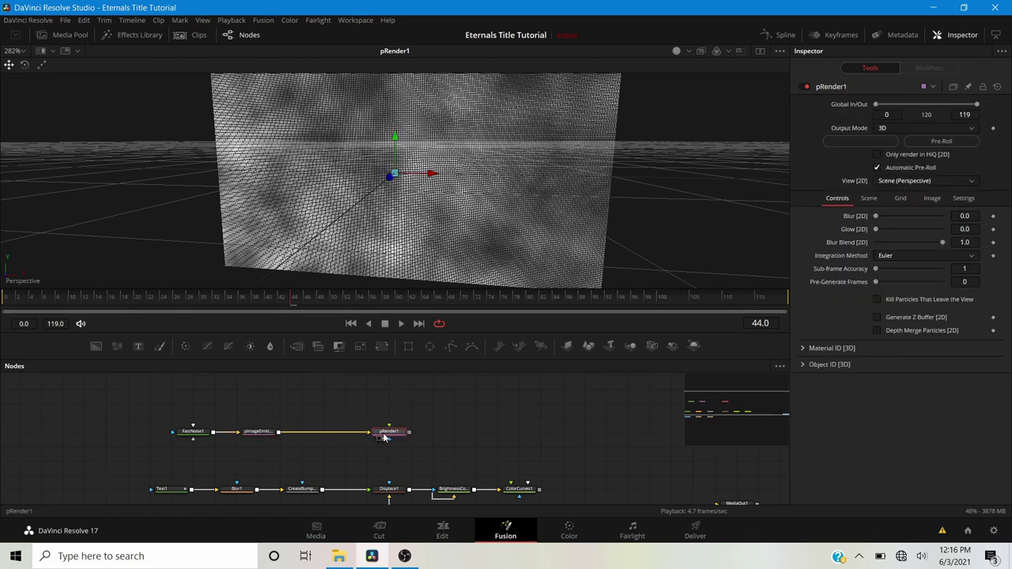
left_click(272, 435)
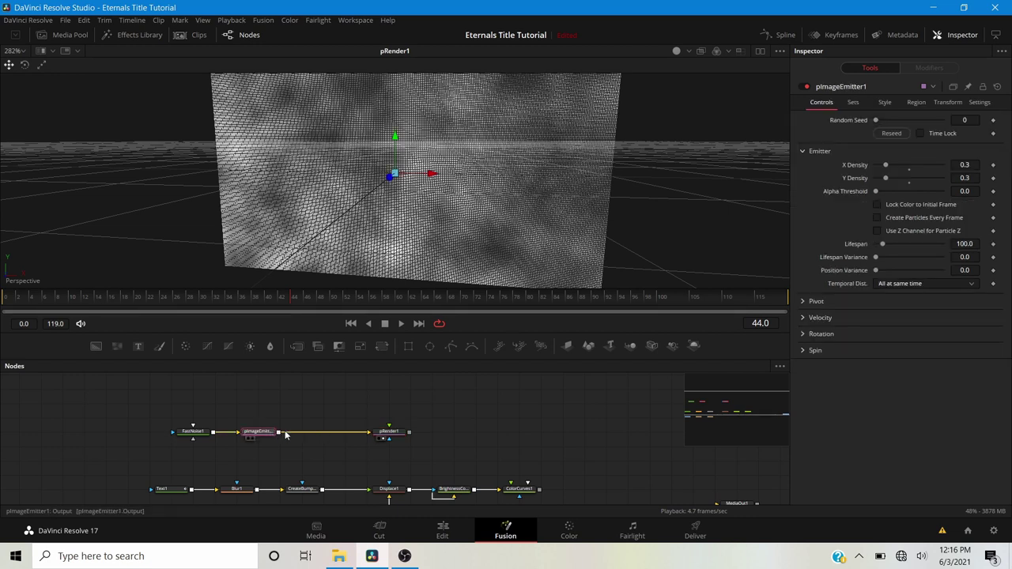
key("shift+space")
type("ptu")
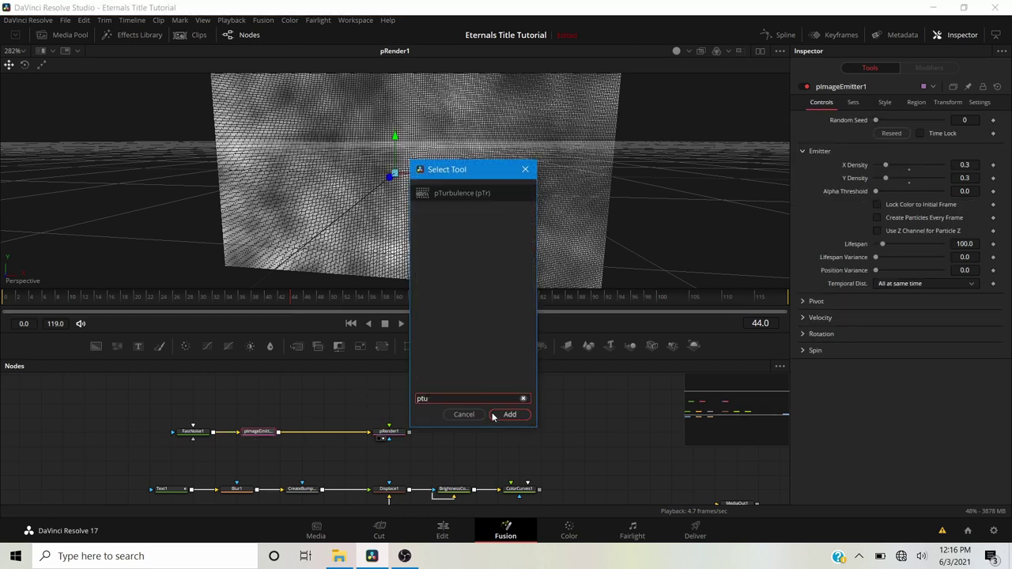
left_click(504, 415)
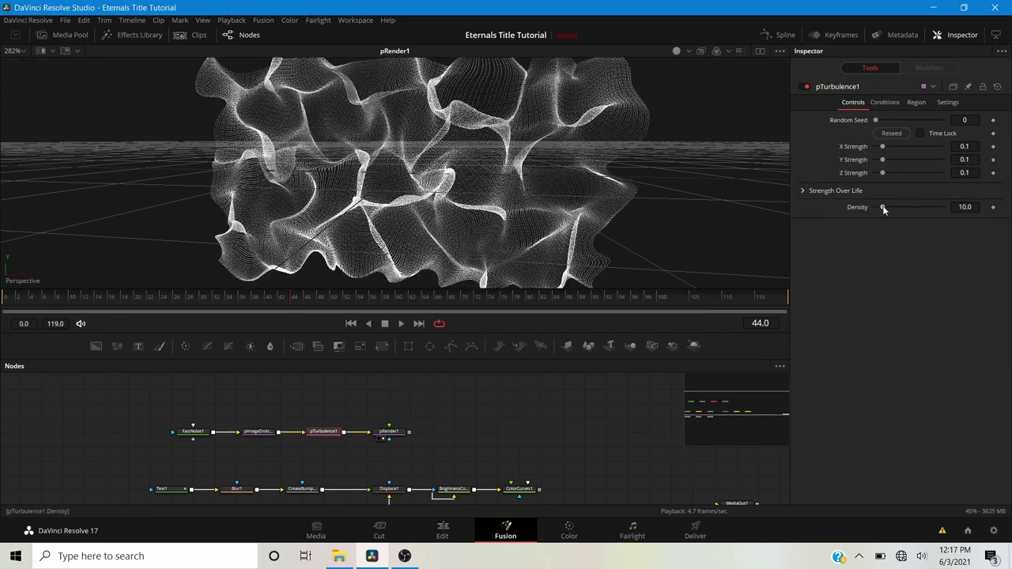
Raise the turbulence density to about 13.72 and play the particle animation from frame 0.
left_click_drag(882, 206, 907, 208)
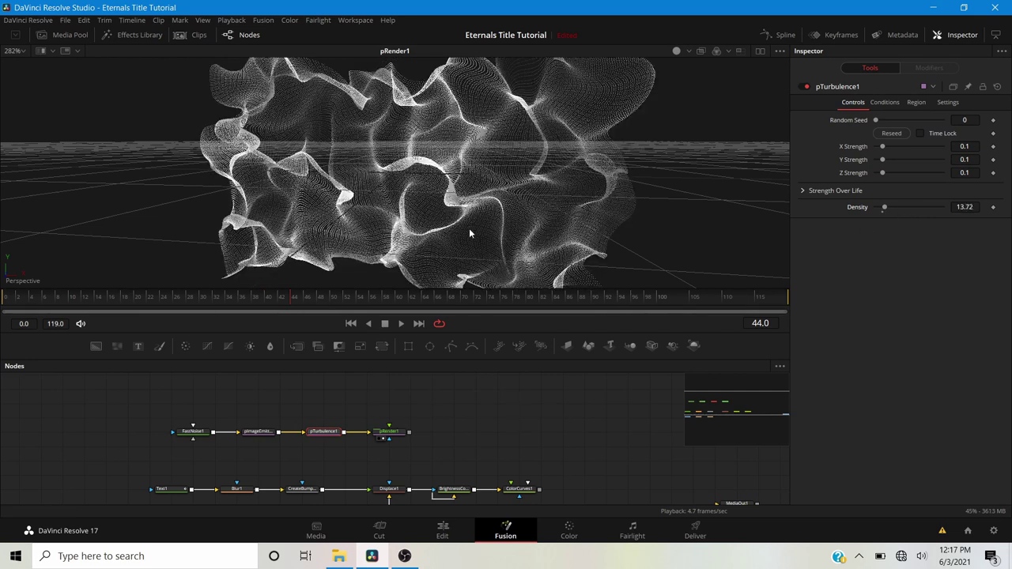
left_click(6, 298)
key("space")
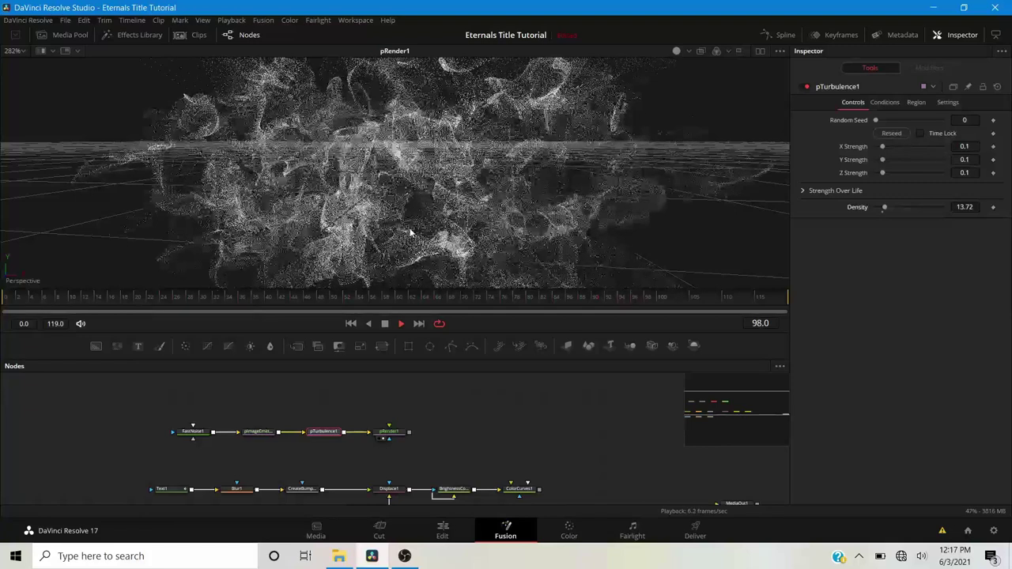
key("space")
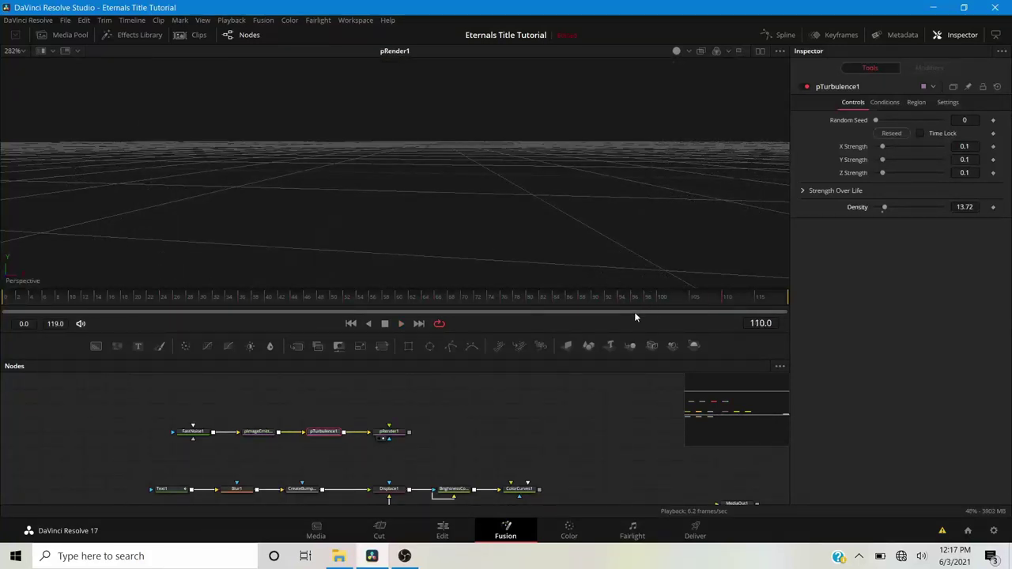
Check the pImageEmitter1 settings and replay the opening frames to examine how the particles start to distort.
left_click(260, 434)
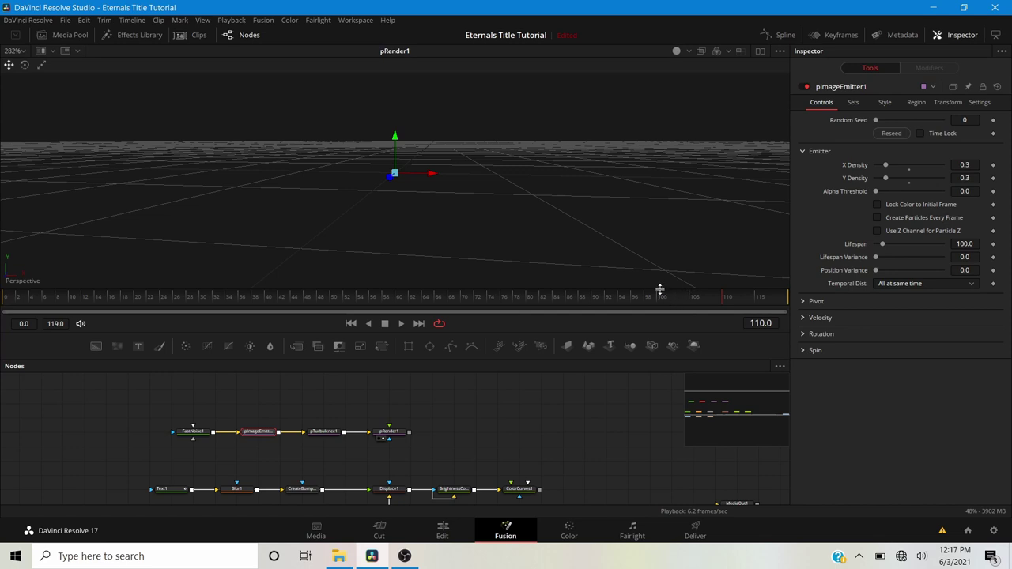
left_click(349, 297)
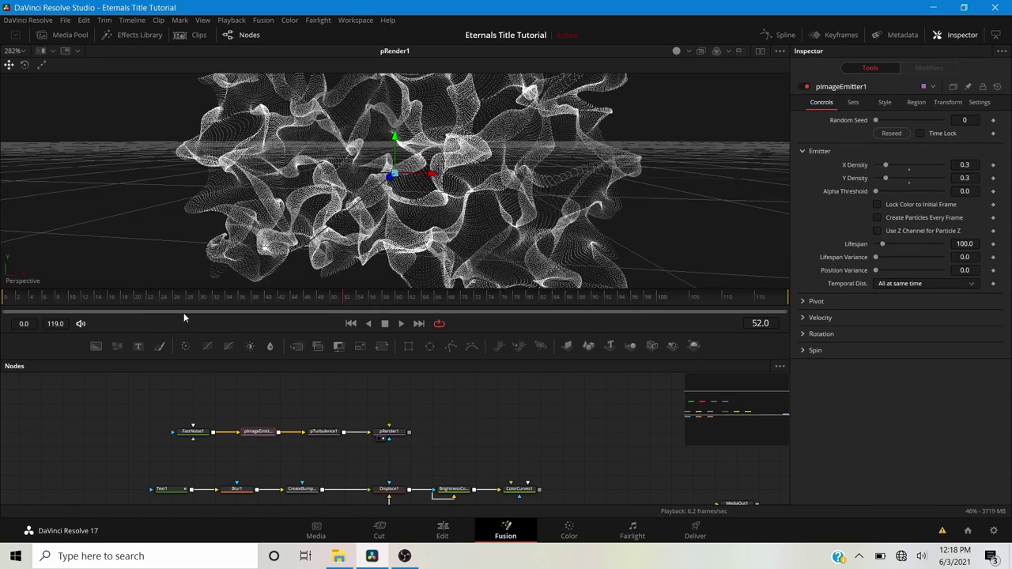
left_click_drag(181, 297, 5, 297)
key("space")
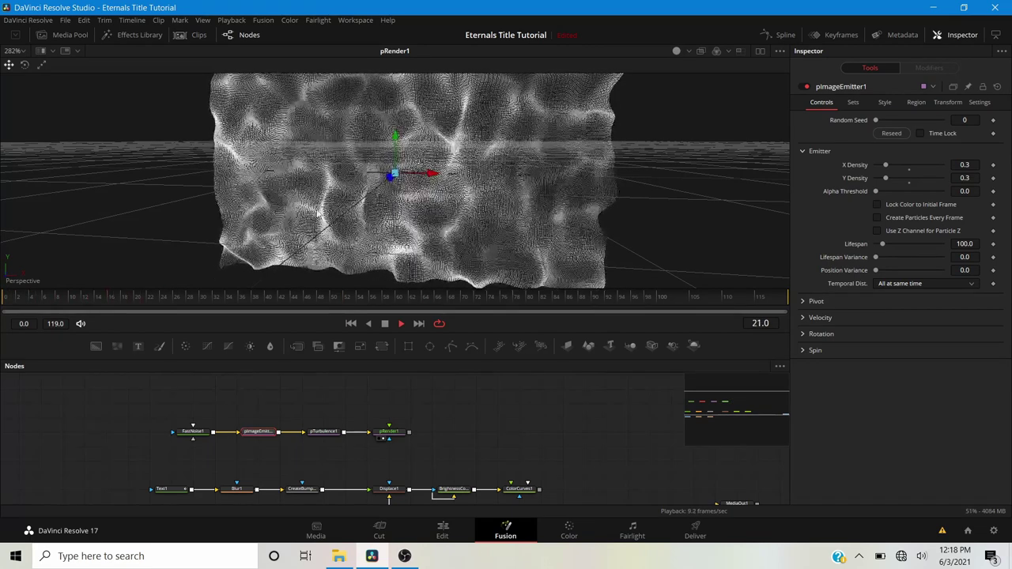
left_click(385, 324)
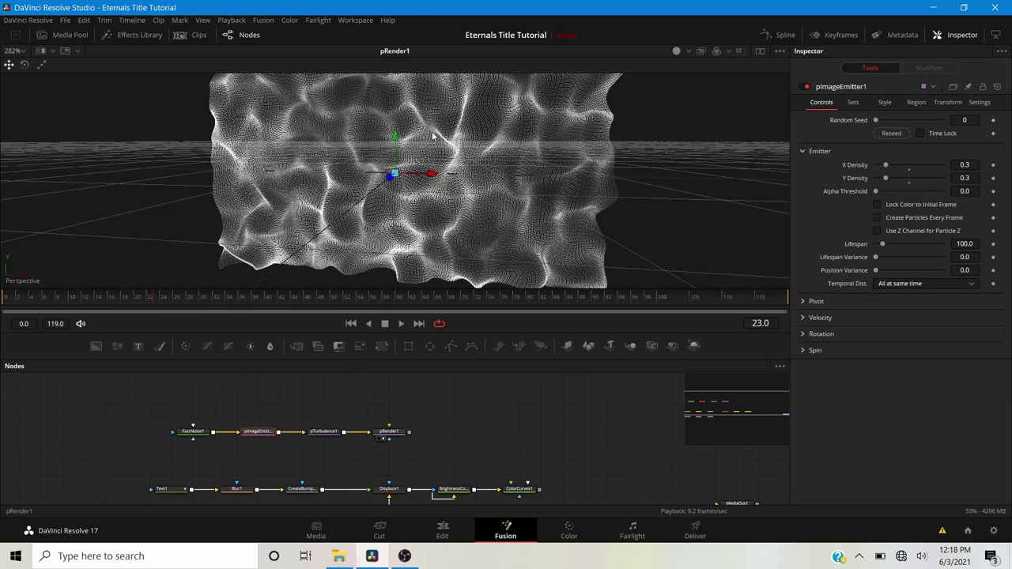
Set pRender1's Pre-Generate Frames to 35 and play the particle animation from frame 0.
left_click(388, 432)
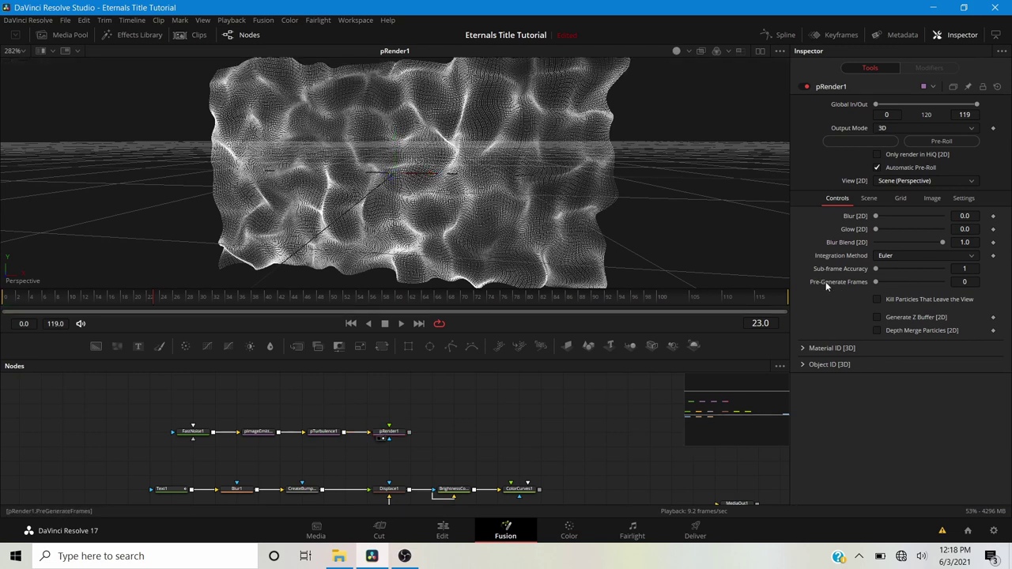
left_click(964, 282)
type("35")
key("Return")
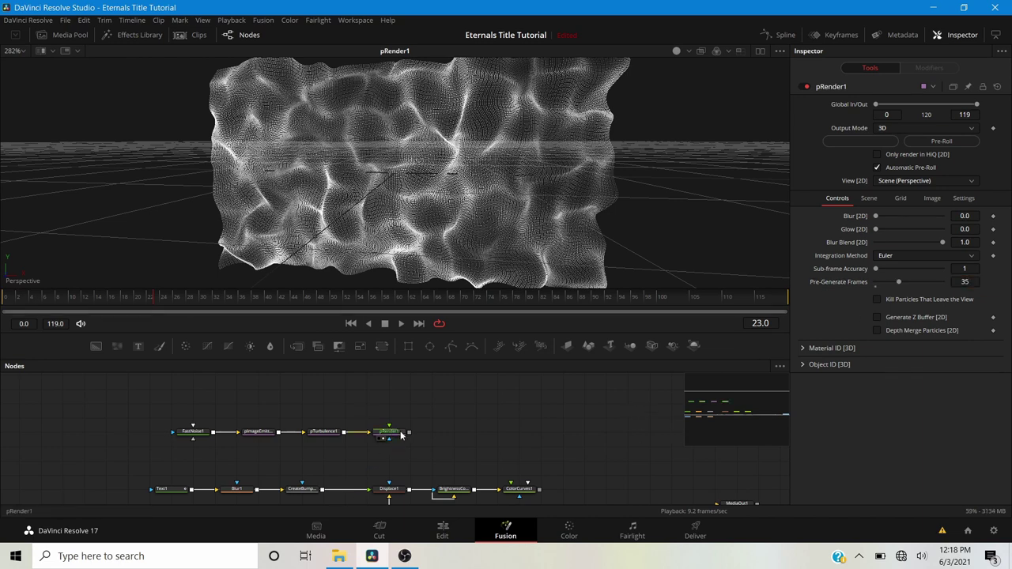
left_click(2, 297)
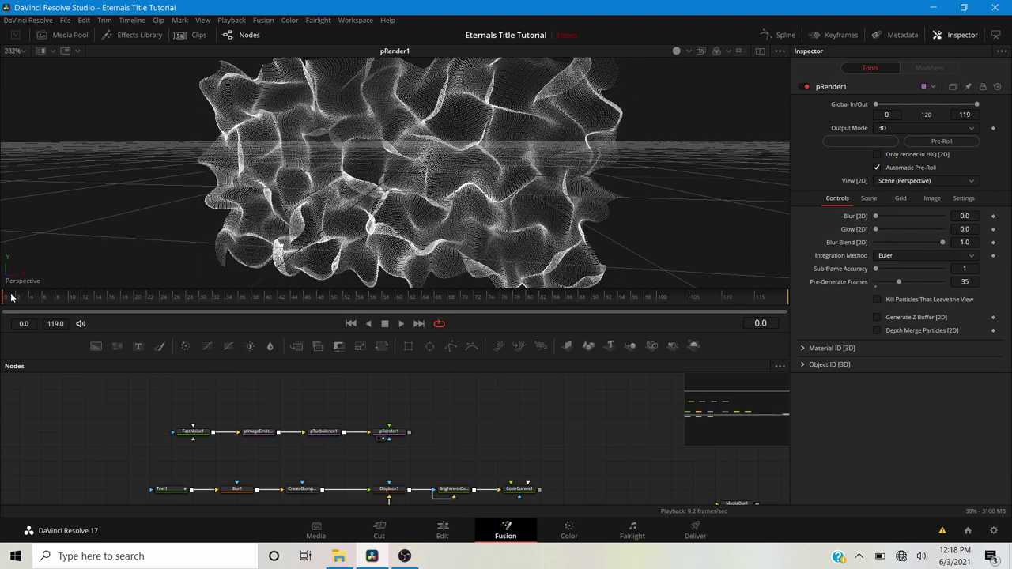
key("space")
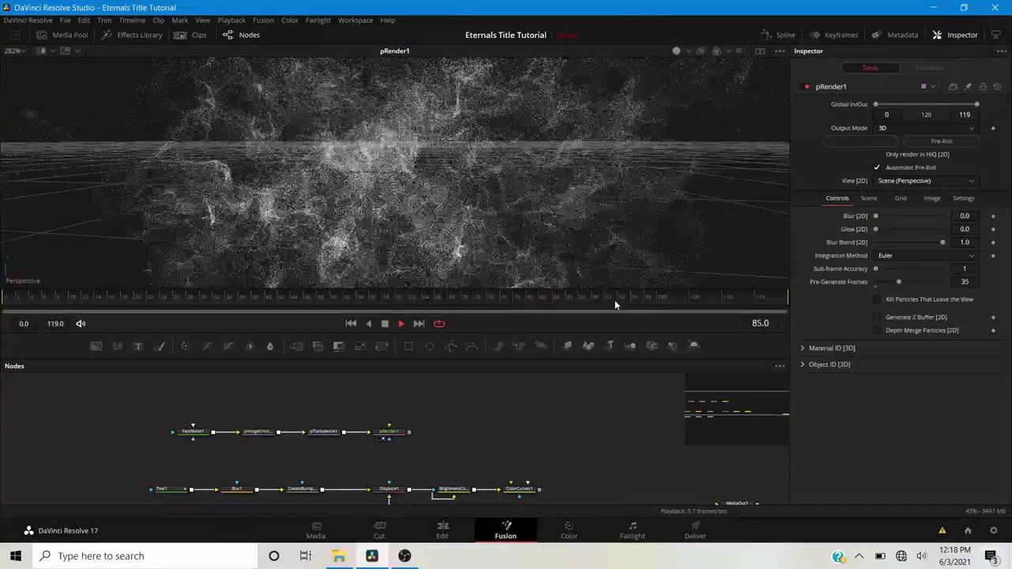
key("space")
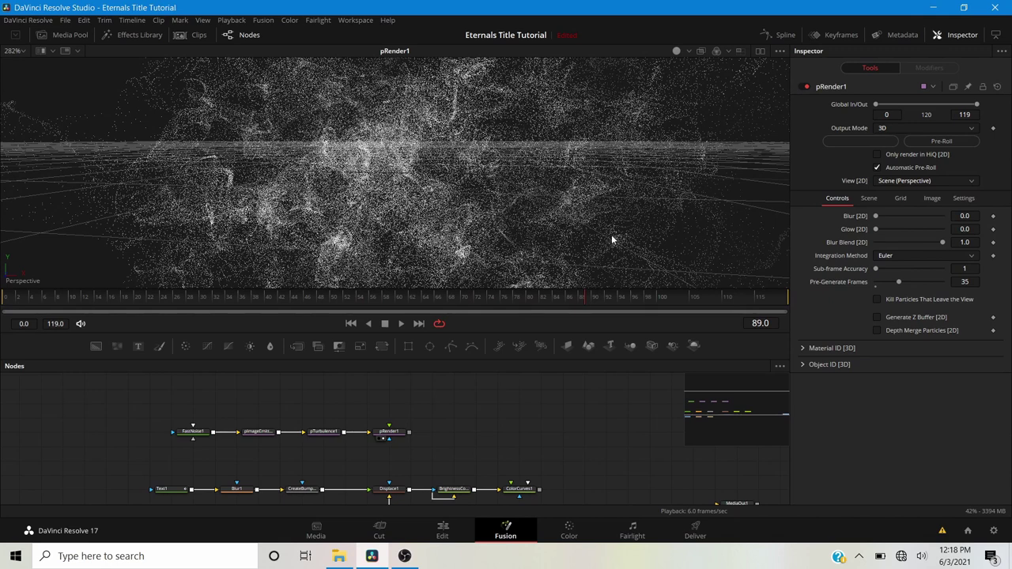
Switch pRender1's Output Mode to 2D and inspect the particles up close at frame 33.
left_click(889, 128)
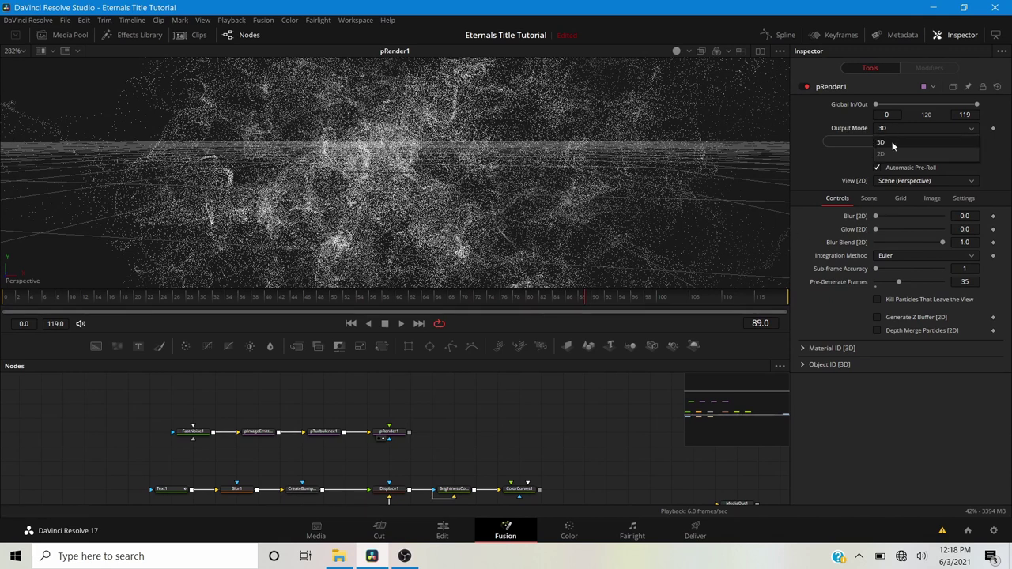
left_click(893, 155)
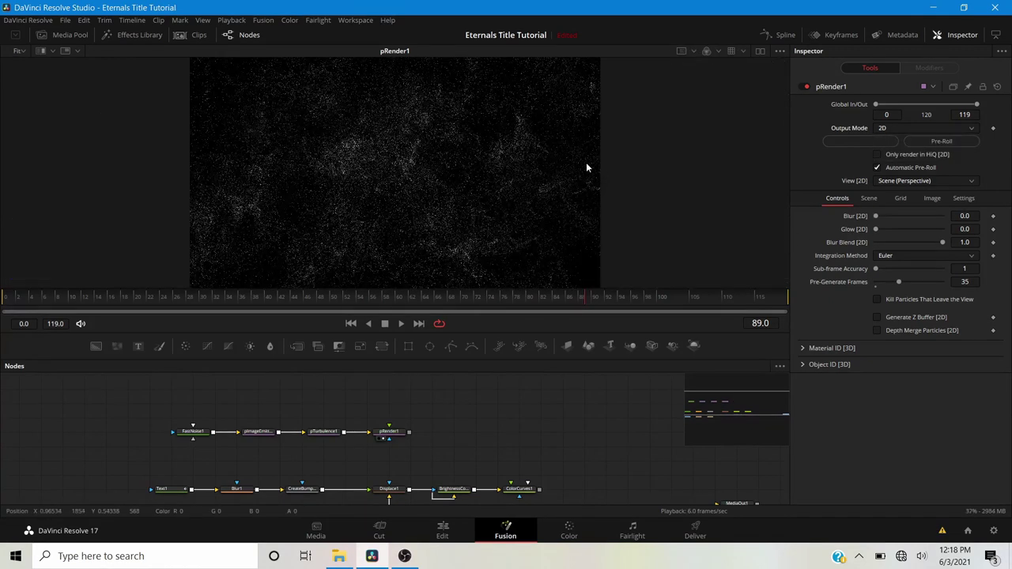
left_click(216, 301)
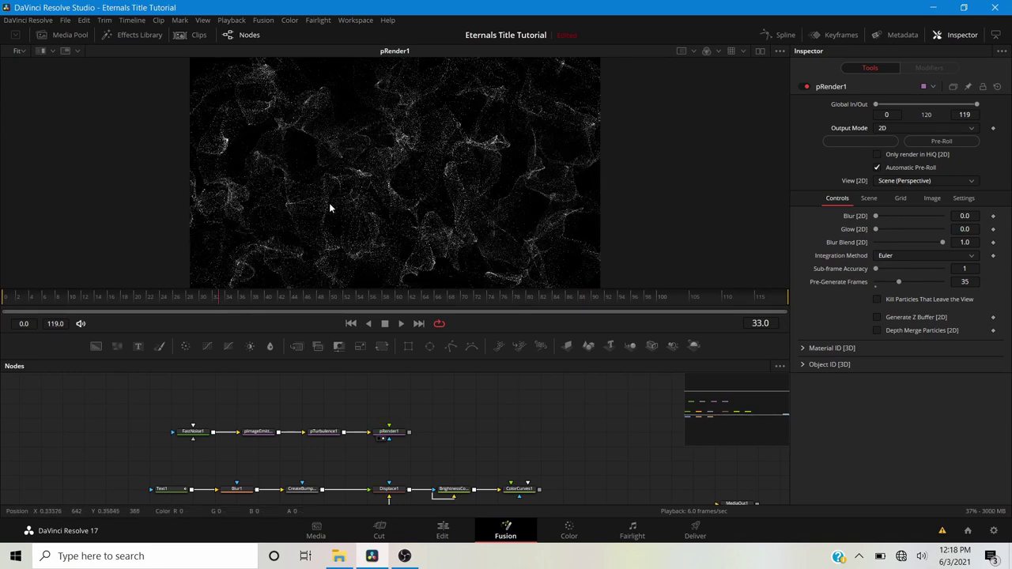
scroll(316, 203, "up", 5)
scroll(300, 193, "down", 2)
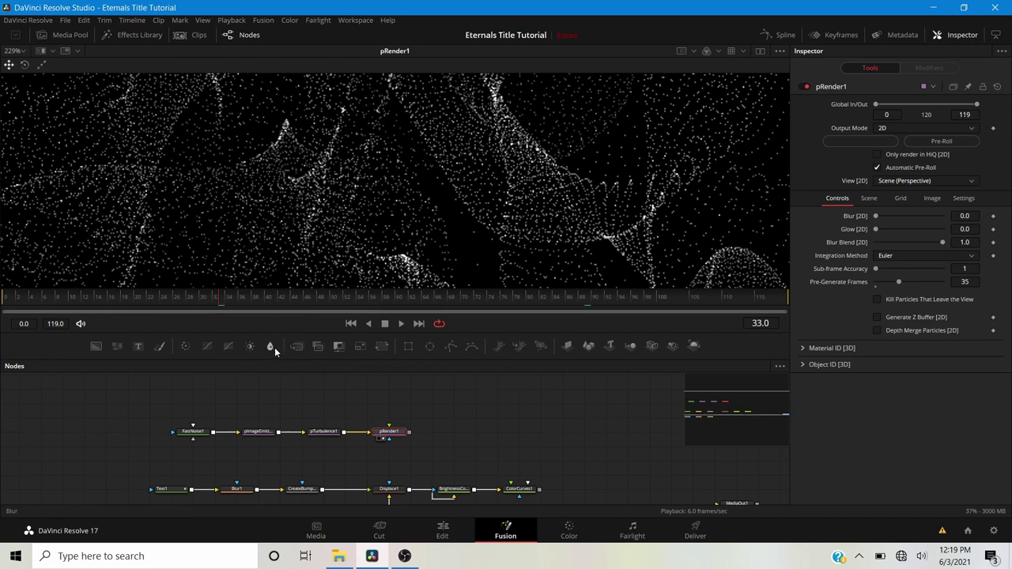
Add a Blur node after pRender1 and show its output in the viewer.
left_click(185, 345)
scroll(372, 166, "down", 5)
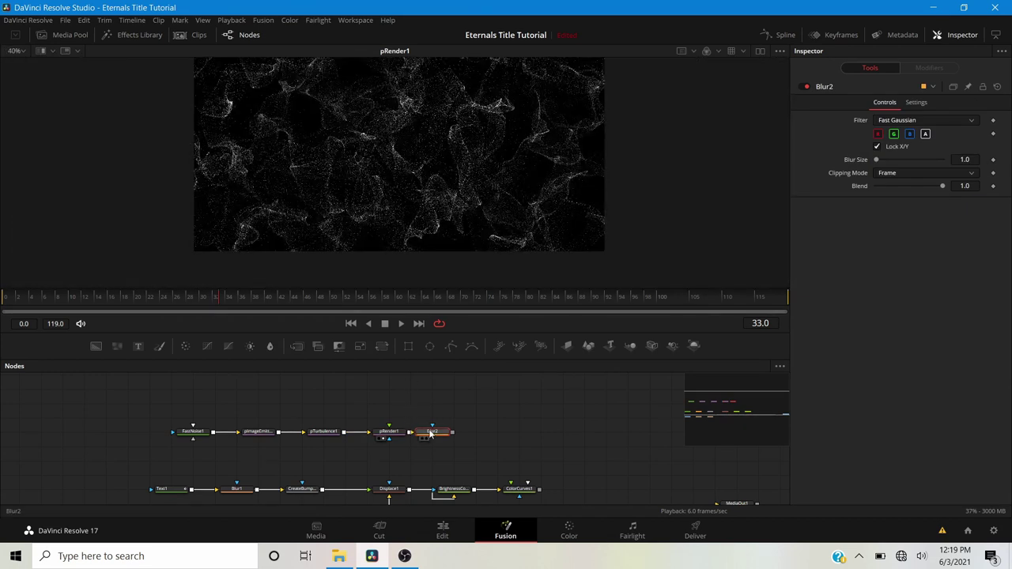
key("1")
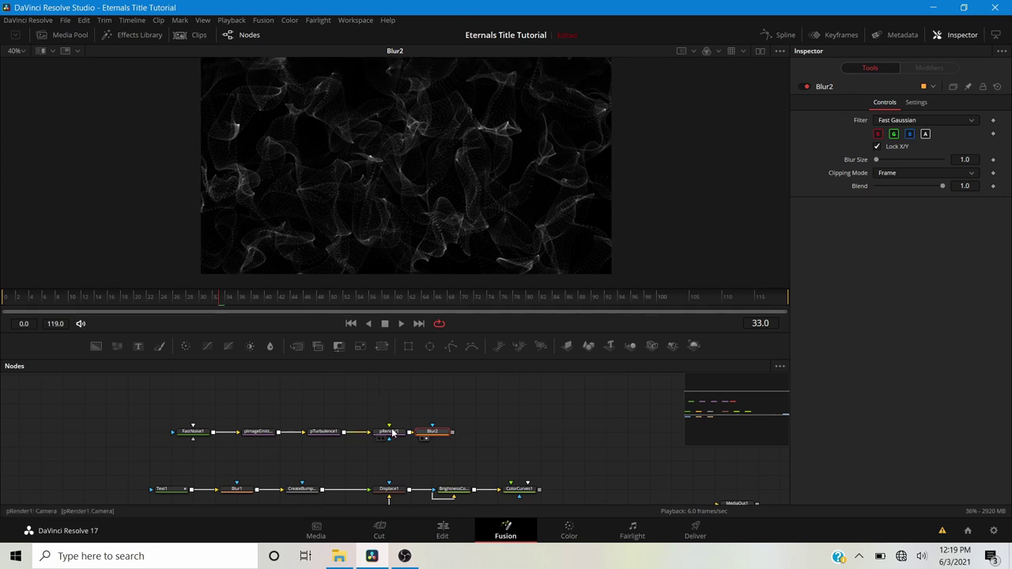
Compare the pRender1 output with the blurred output in the viewer and examine the softened particles up close.
left_click(392, 433)
key("1")
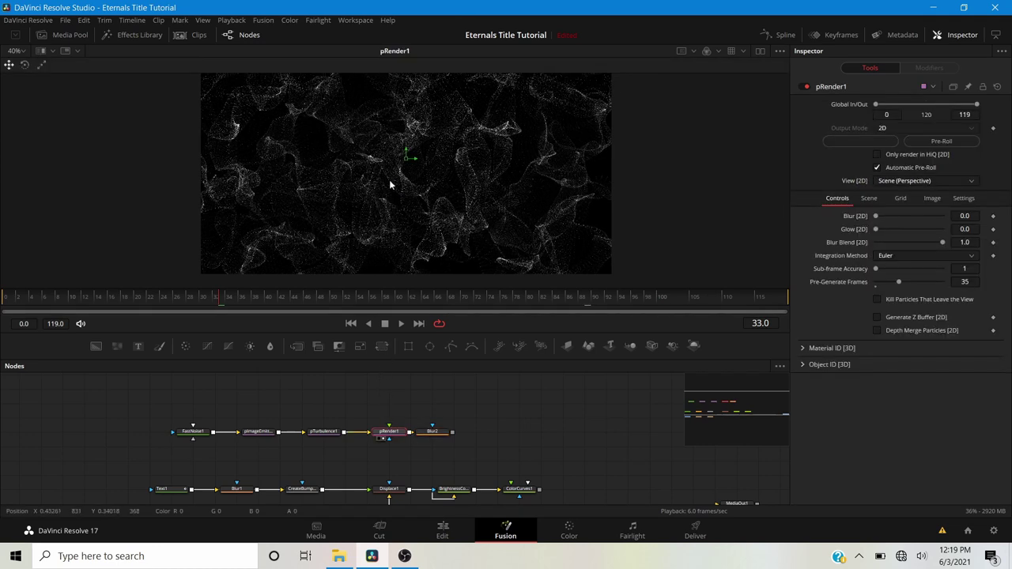
left_click(428, 433)
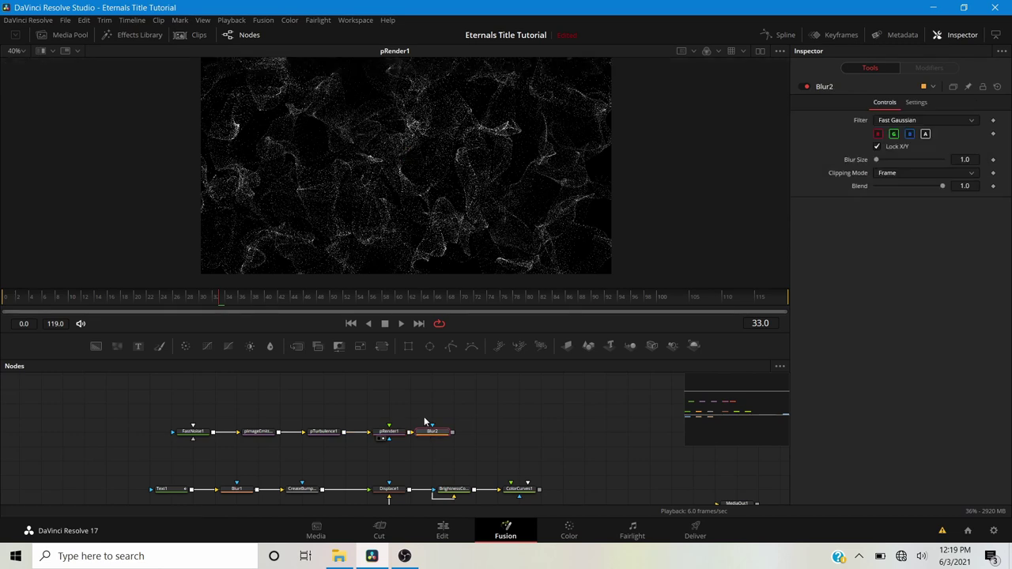
key("1")
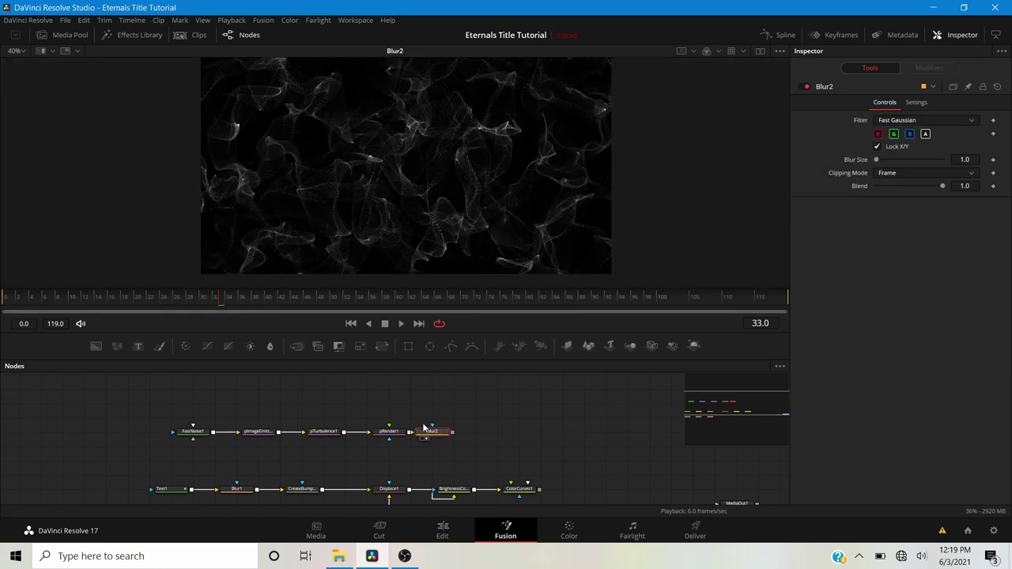
scroll(352, 183, "up", 5)
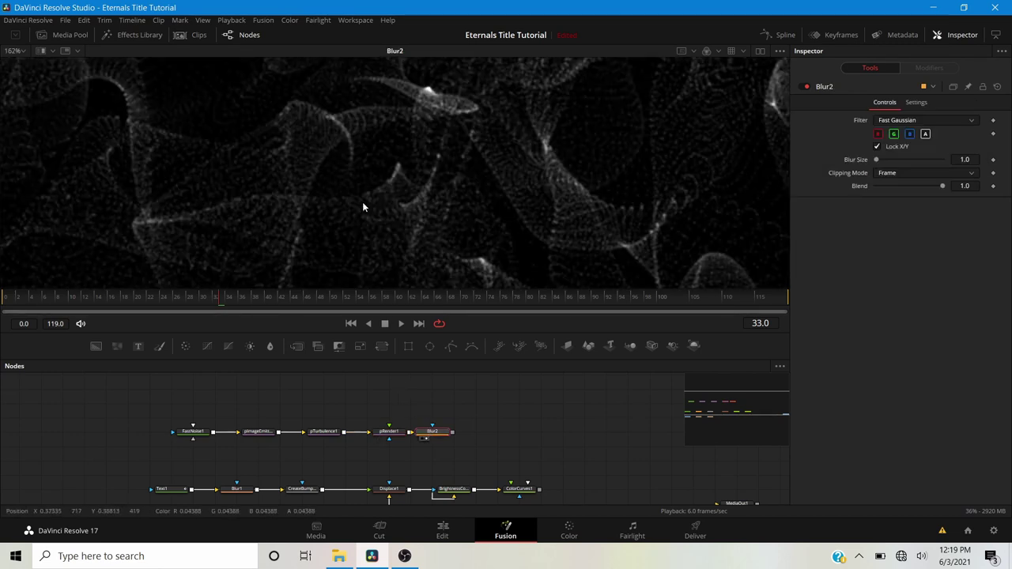
scroll(332, 166, "down", 5)
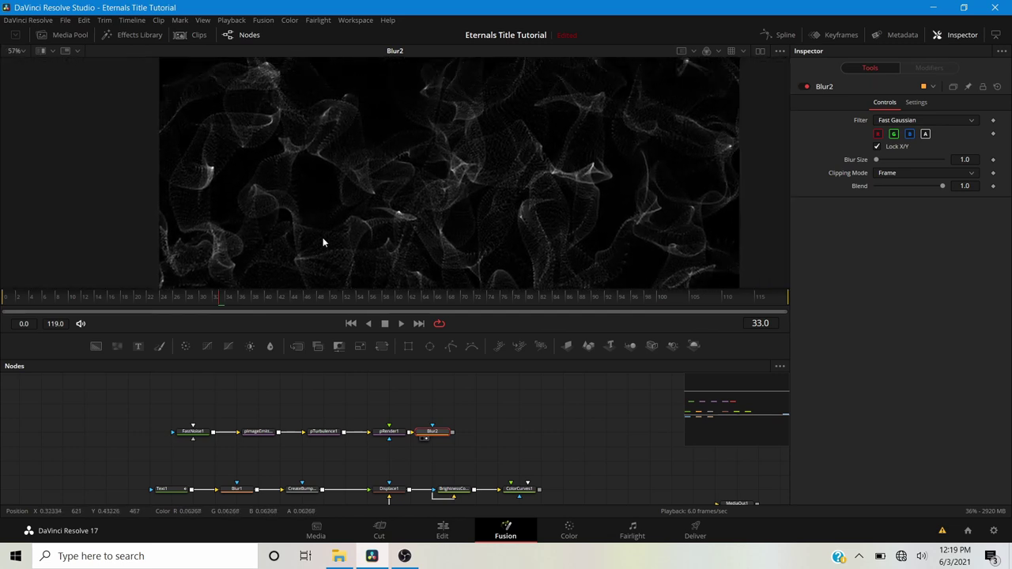
left_click_drag(322, 243, 275, 217)
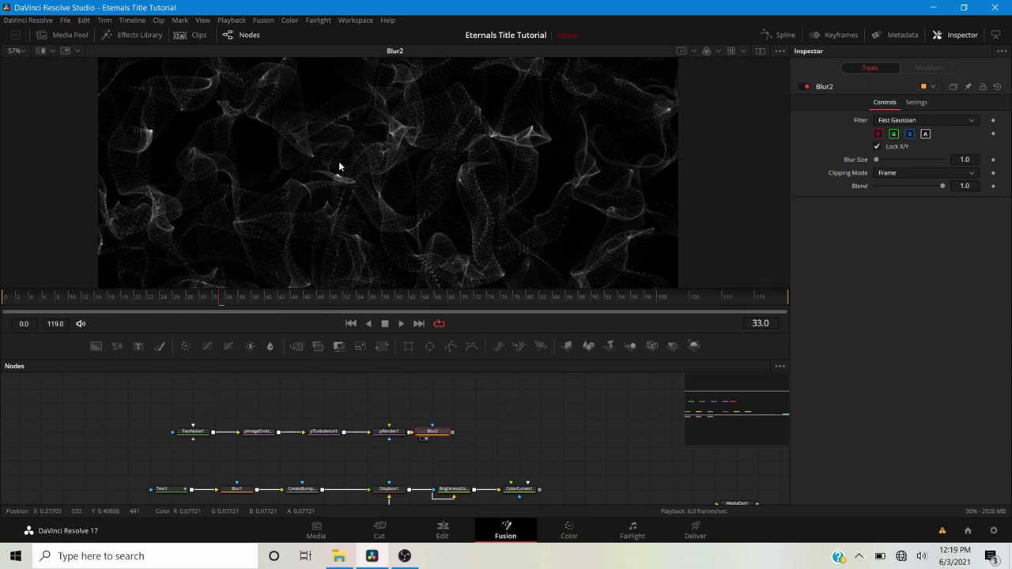
Set Blur2's Blur Size to 5 and check the softened particles across the whole frame.
scroll(387, 158, "up", 5)
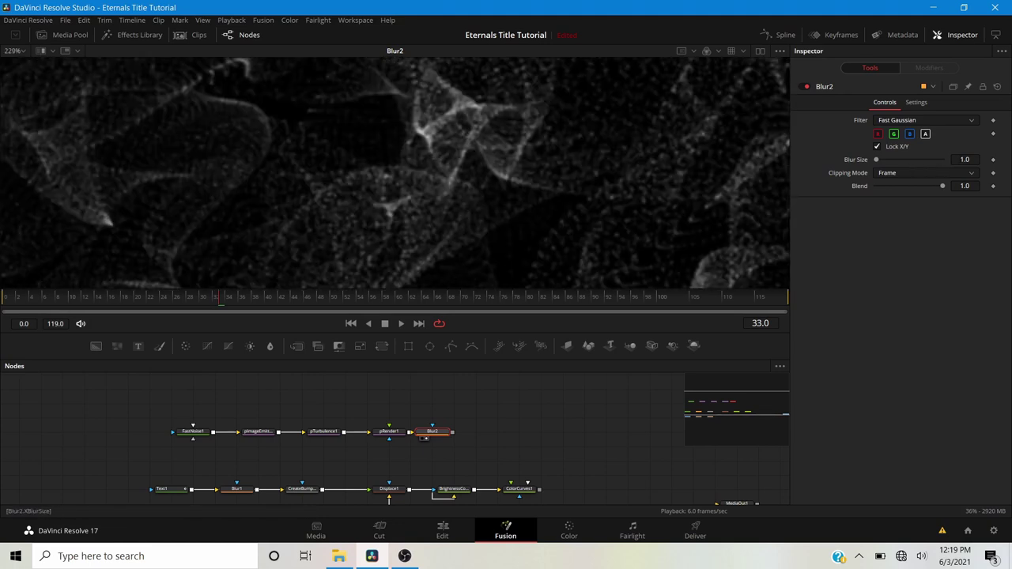
left_click(964, 159)
key("Return")
scroll(414, 182, "down", 6)
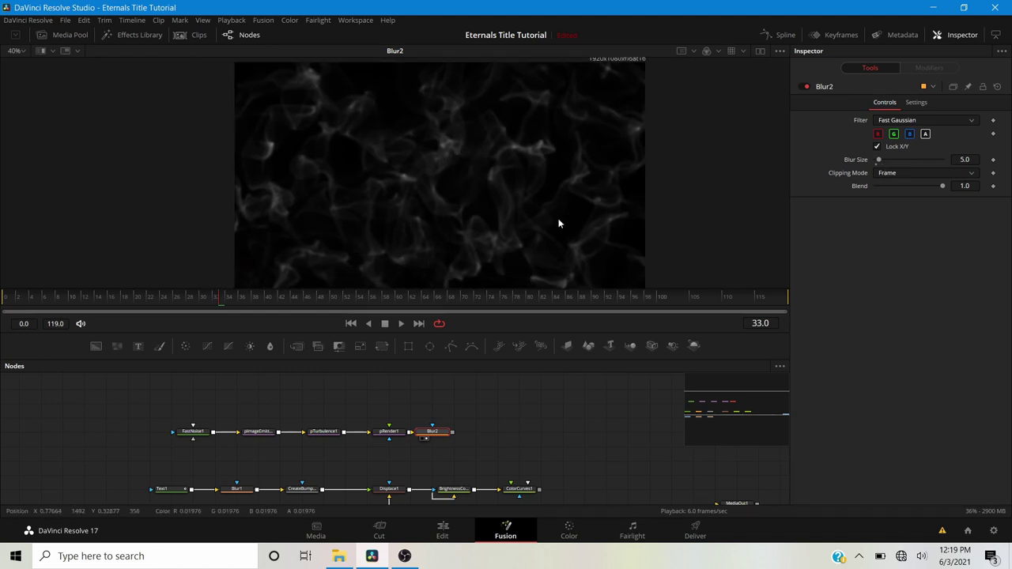
Try Blur Size values of 3 and 7 on Blur2, comparing the particle softness up close.
left_click(965, 159)
type("3")
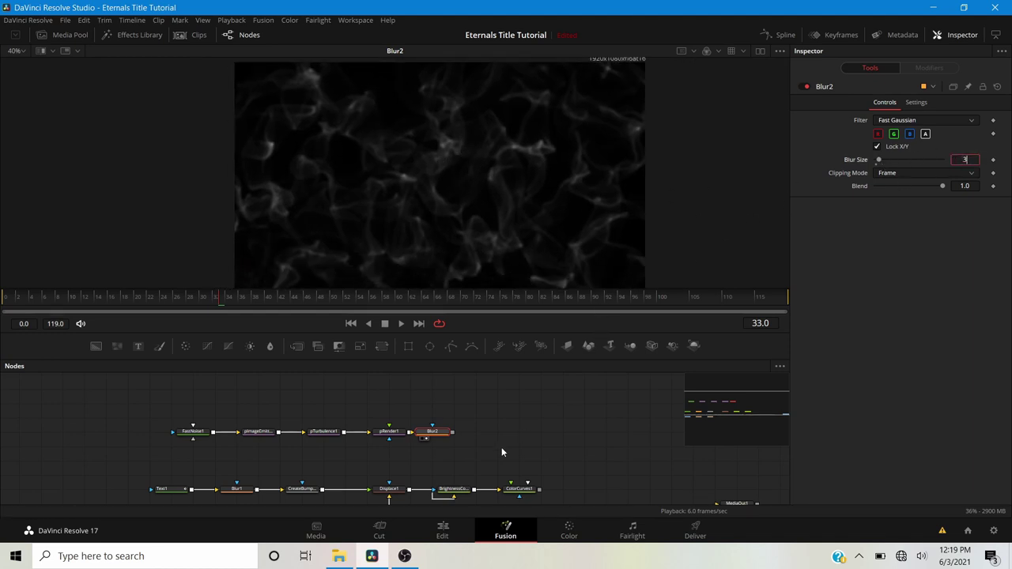
key("Return")
scroll(406, 194, "up", 4)
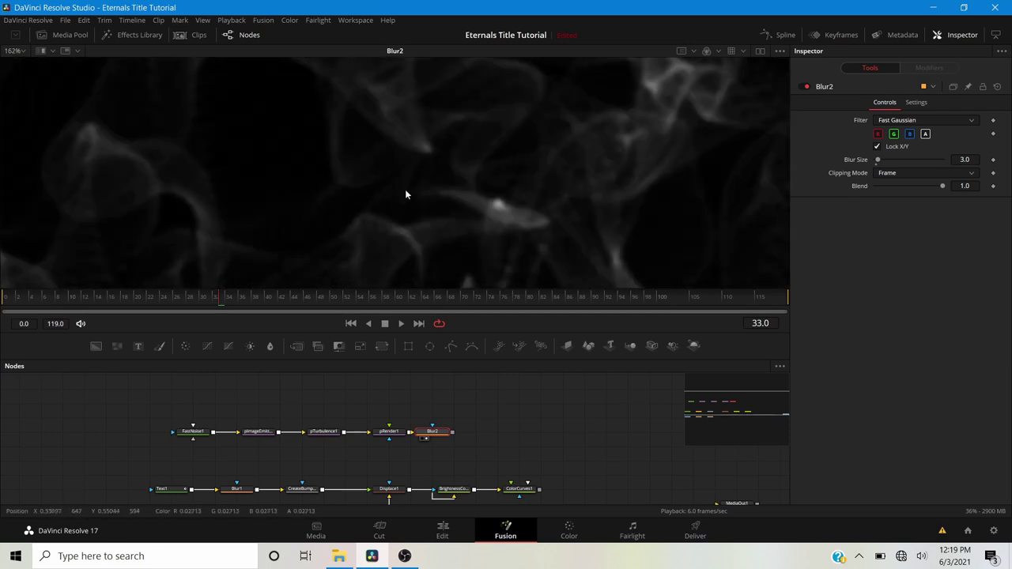
scroll(550, 196, "down", 5)
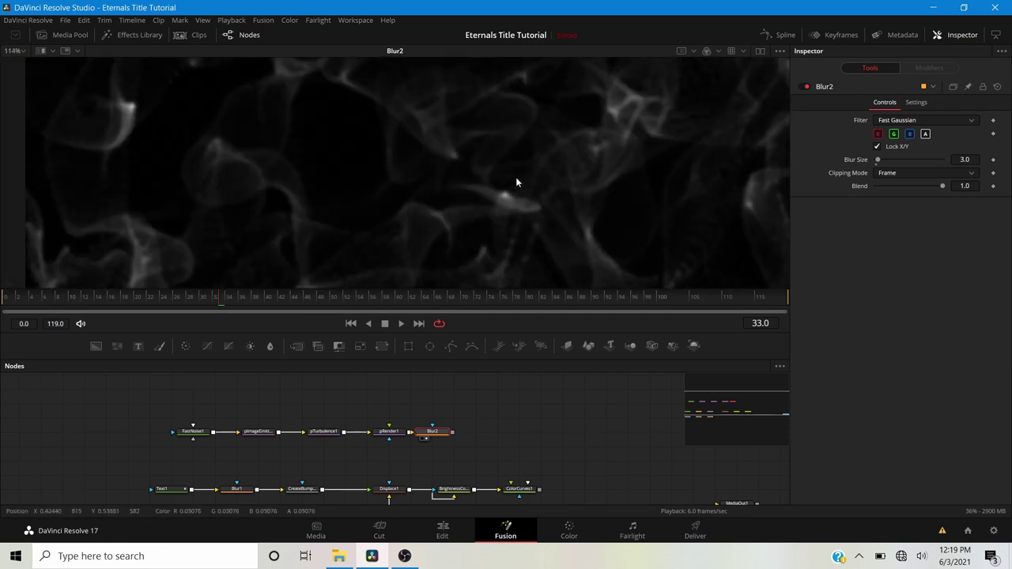
left_click(964, 159)
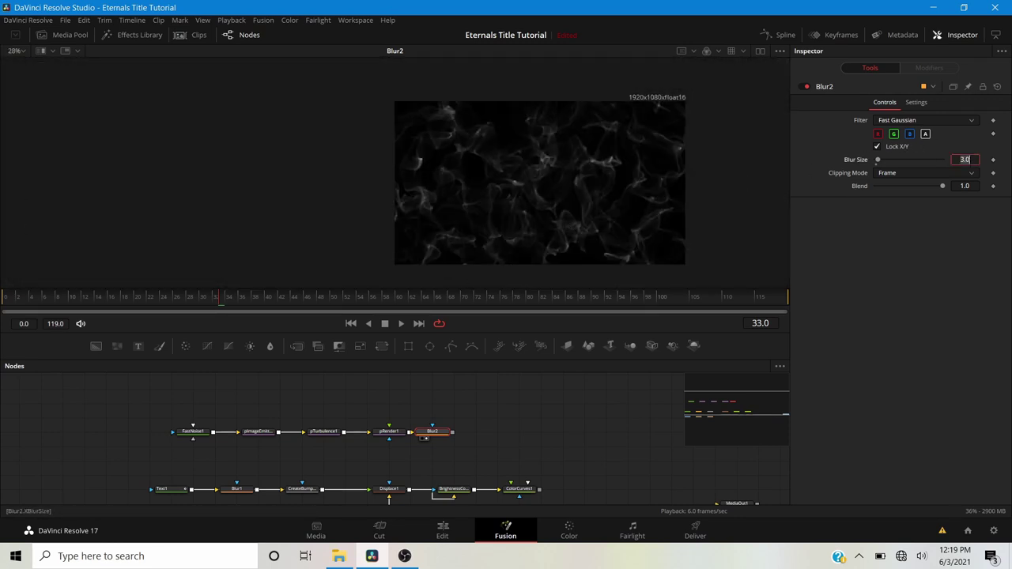
type("7")
key("Return")
scroll(568, 219, "up", 3)
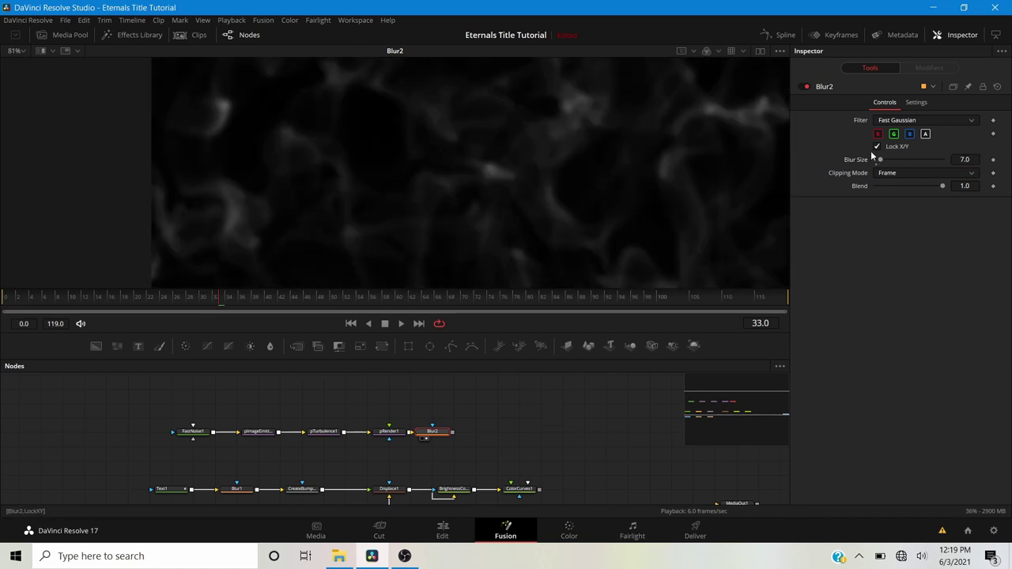
Set Blur2's Blur Size back to 5 and play the blurred animation from frame 0.
left_click(965, 159)
type("5")
key("Return")
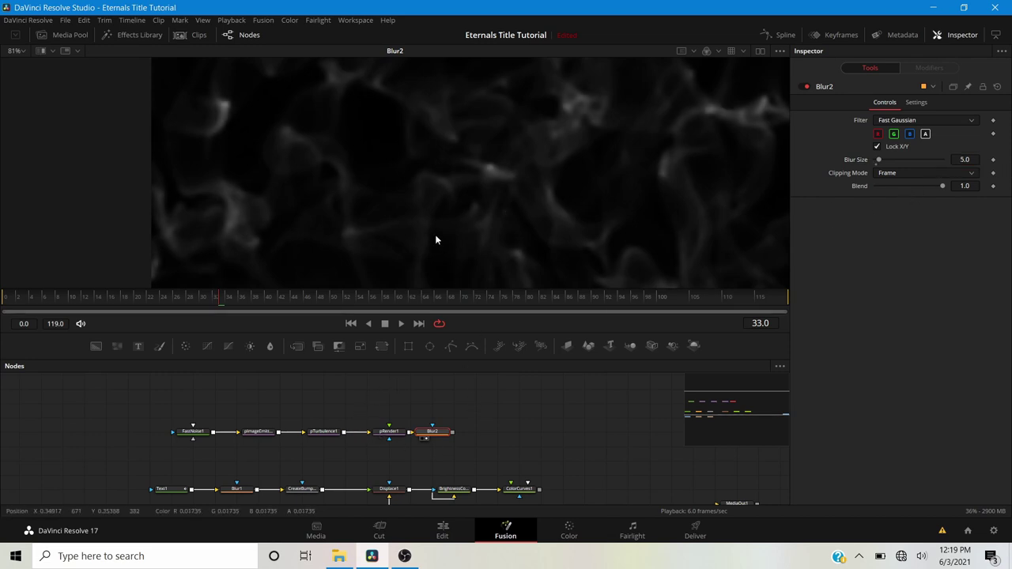
key("ctrl+f")
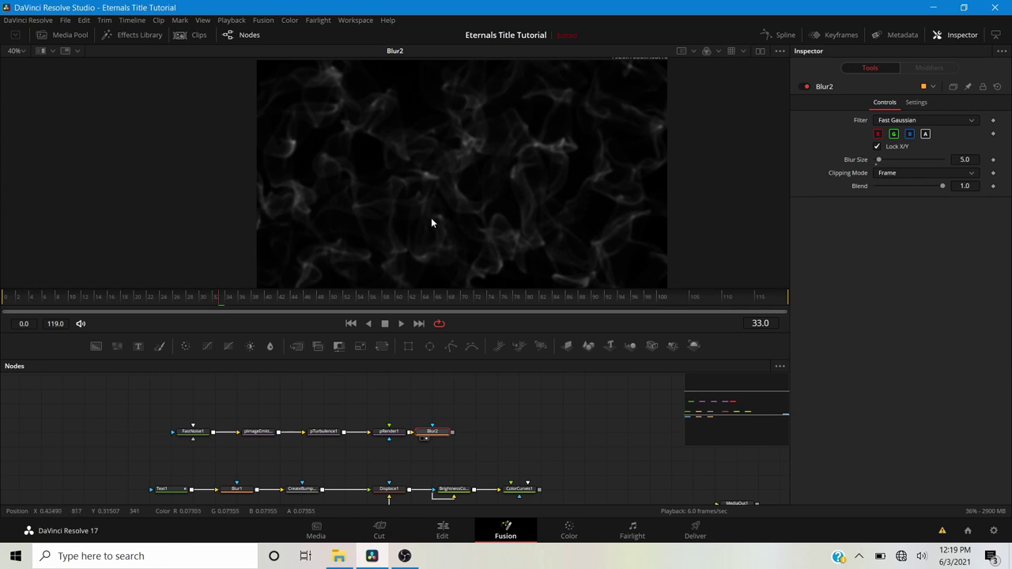
key("Home")
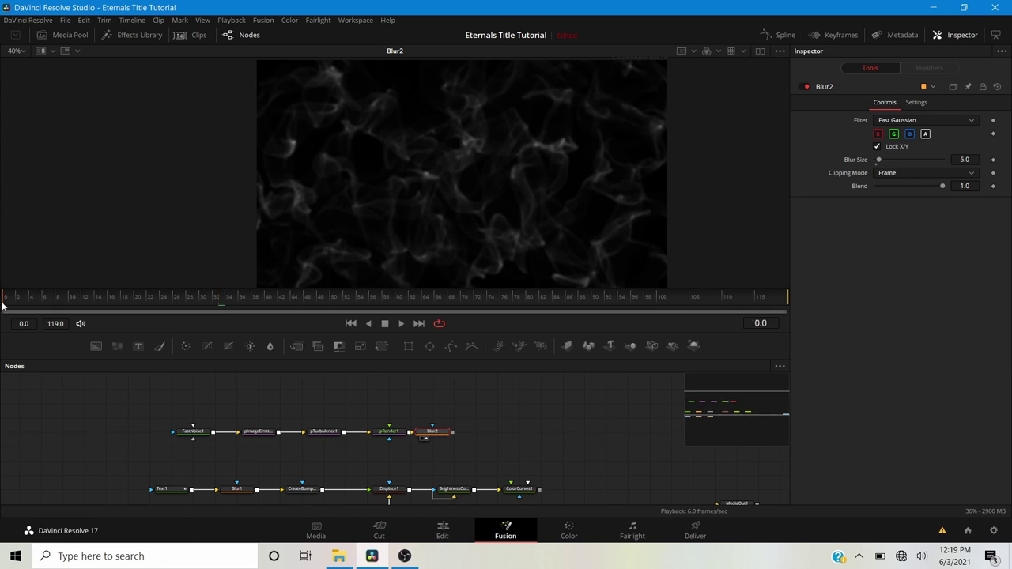
key("space")
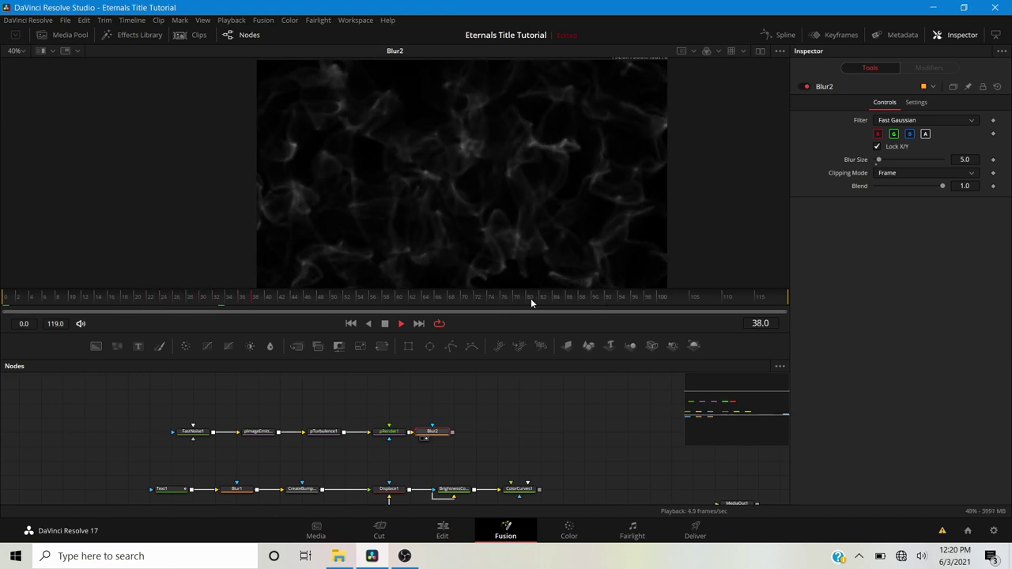
key("space")
Add a Brightness/Contrast node after Blur2, show it in the viewer and enable Multiply by Mask.
scroll(472, 416, "down", 2)
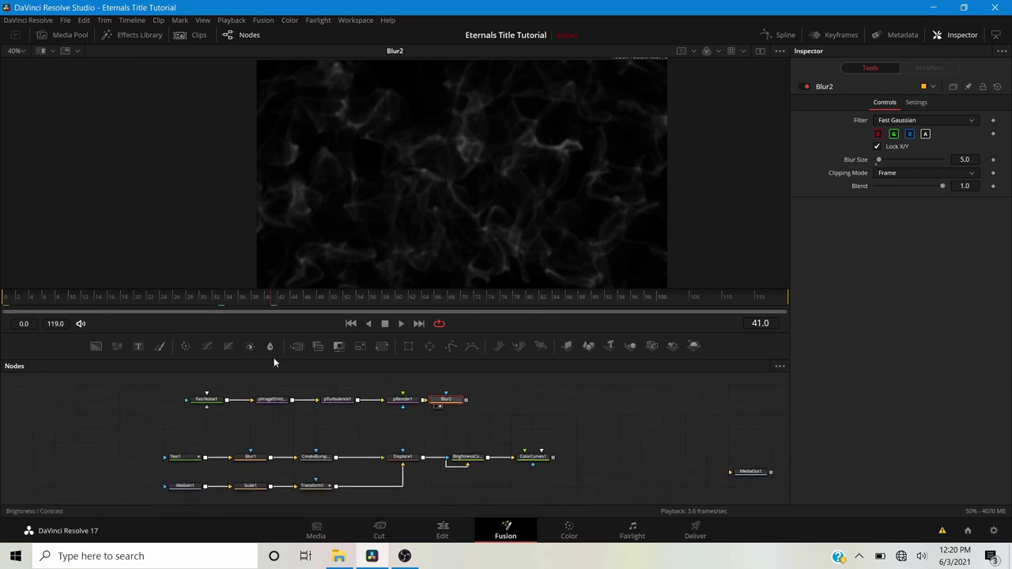
left_click(250, 346)
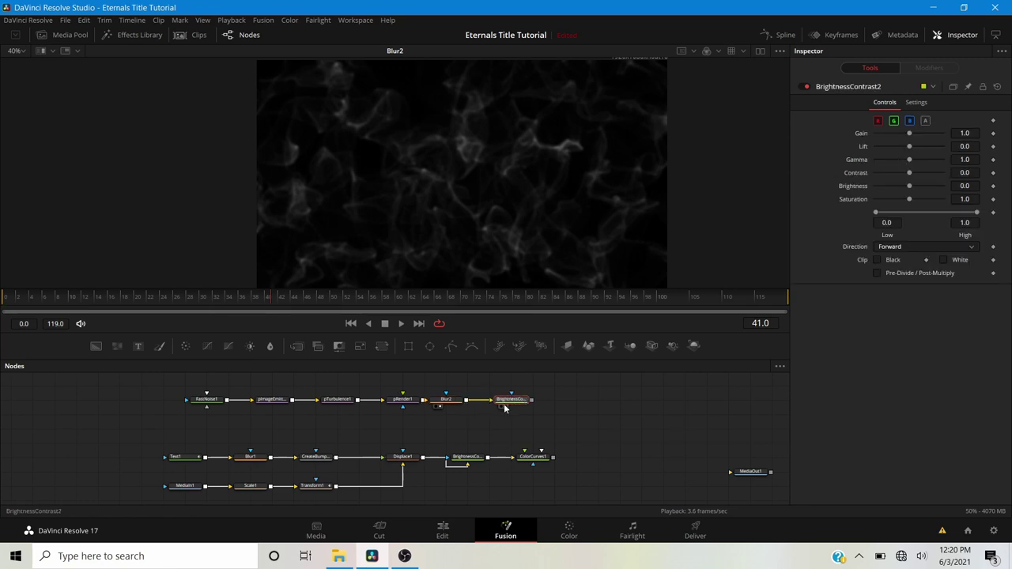
left_click(504, 407)
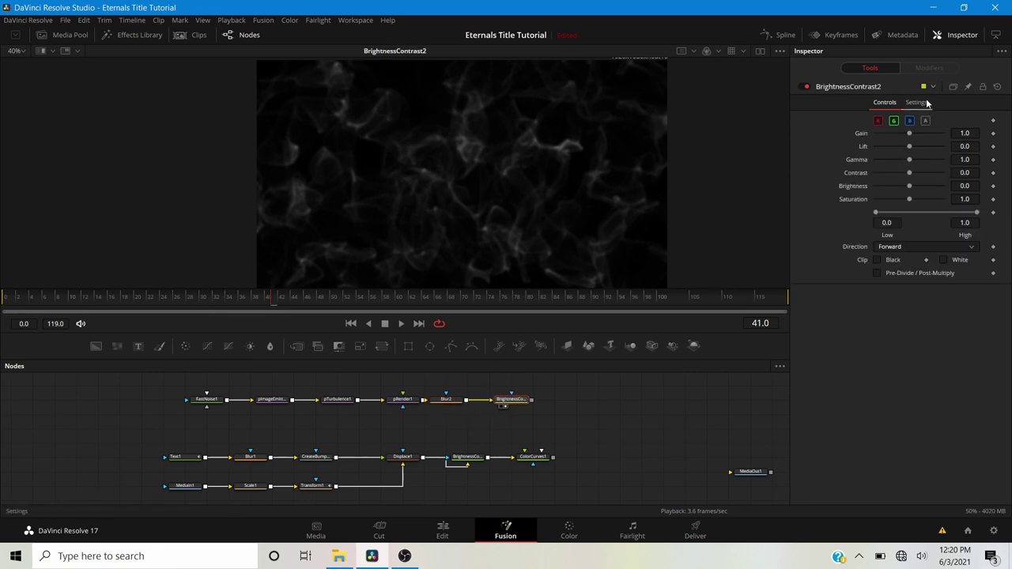
left_click(911, 103)
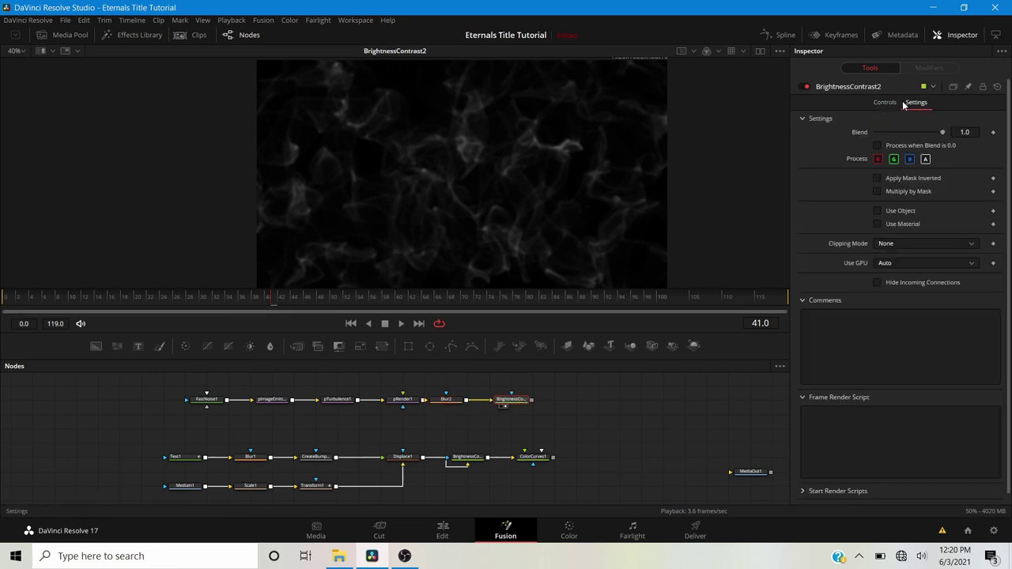
left_click(878, 192)
Mask BrightnessContrast2 with an ellipse flattened to about 0.13 height and a Soft Edge of 0.148, and play the result.
left_click_drag(521, 393, 527, 391)
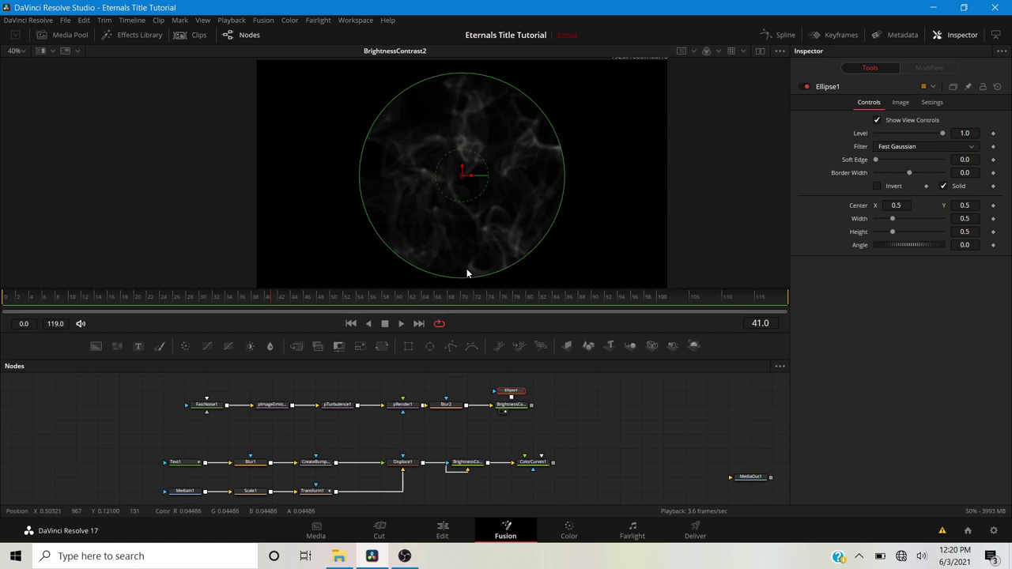
left_click_drag(466, 282, 470, 207)
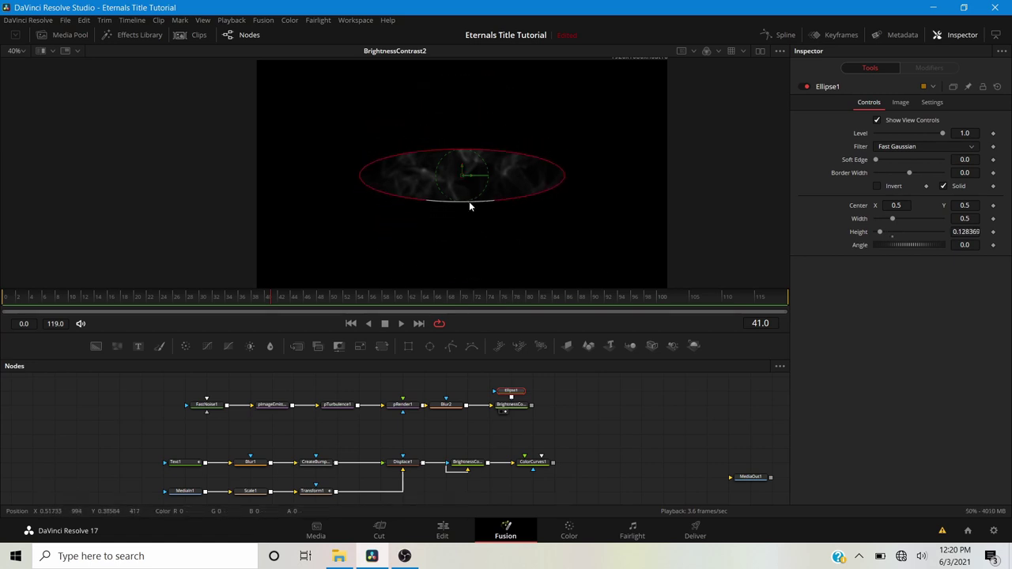
left_click_drag(877, 159, 928, 168)
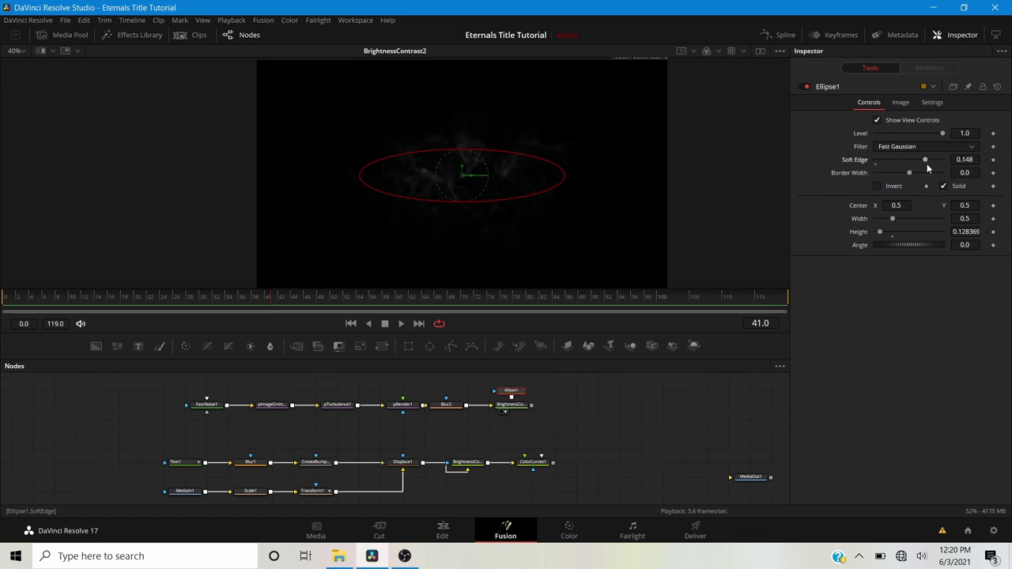
key("space")
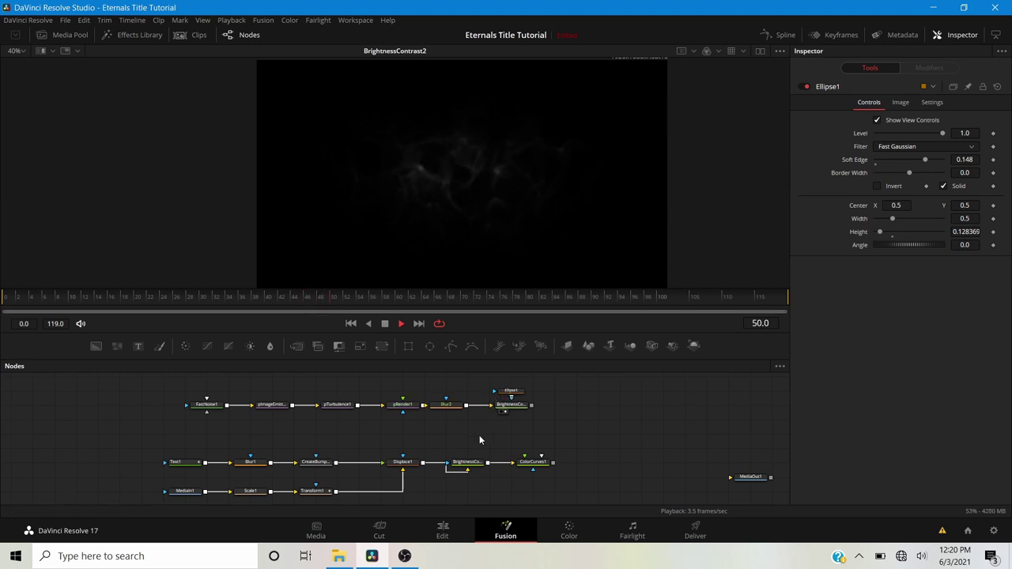
key("space")
Move BrightnessContrast2 and its Ellipse1 mask closer to Blur2 in the node graph.
left_click_drag(564, 432, 451, 430)
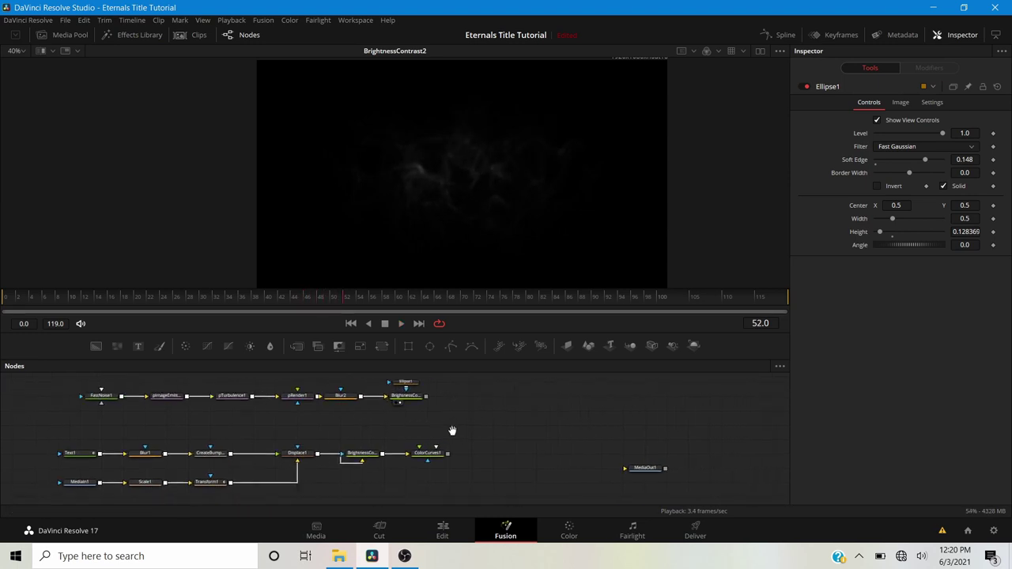
left_click(399, 399)
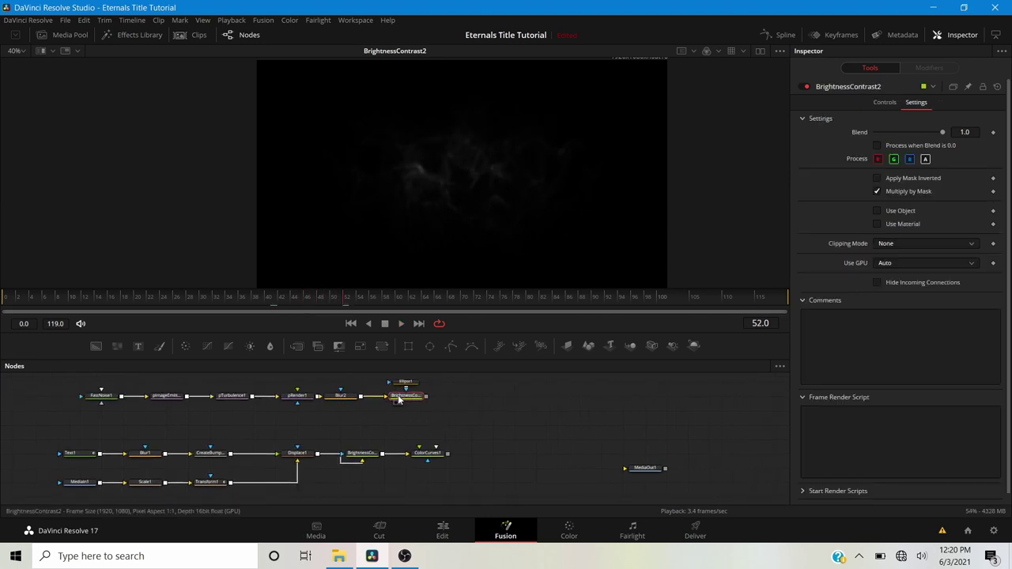
mouse_move(399, 400)
left_mouse_down()
mouse_move(377, 399)
mouse_move(389, 387)
left_mouse_up()
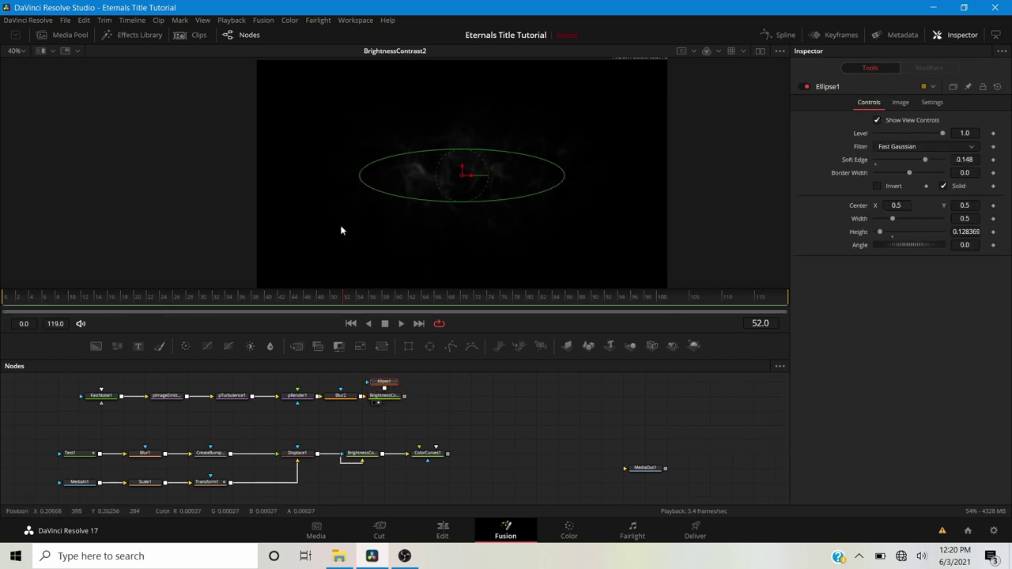
Turn on the viewer's Checker Underlay and play the masked particles to check their transparency.
right_click(314, 167)
mouse_move(362, 188)
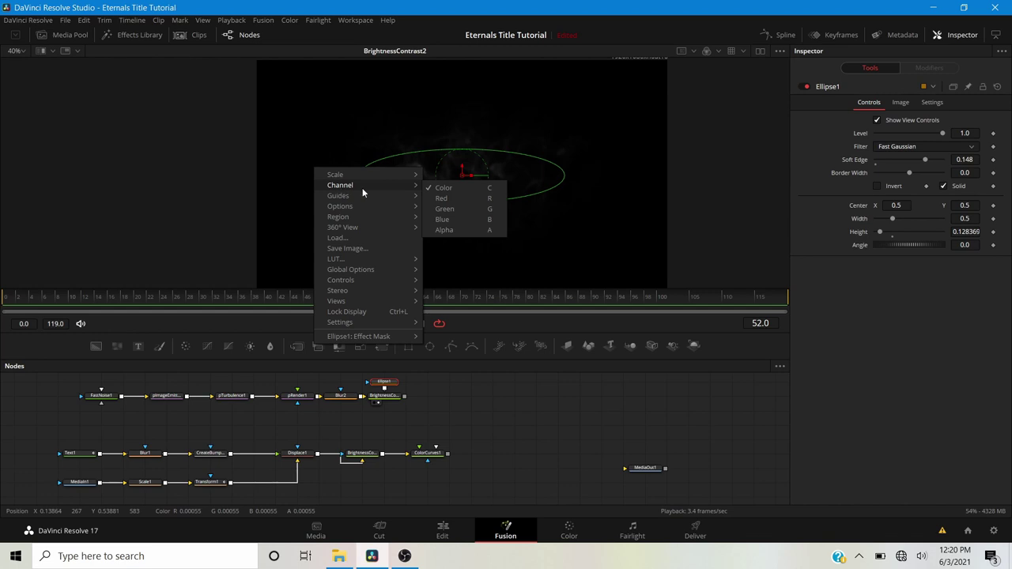
mouse_move(348, 207)
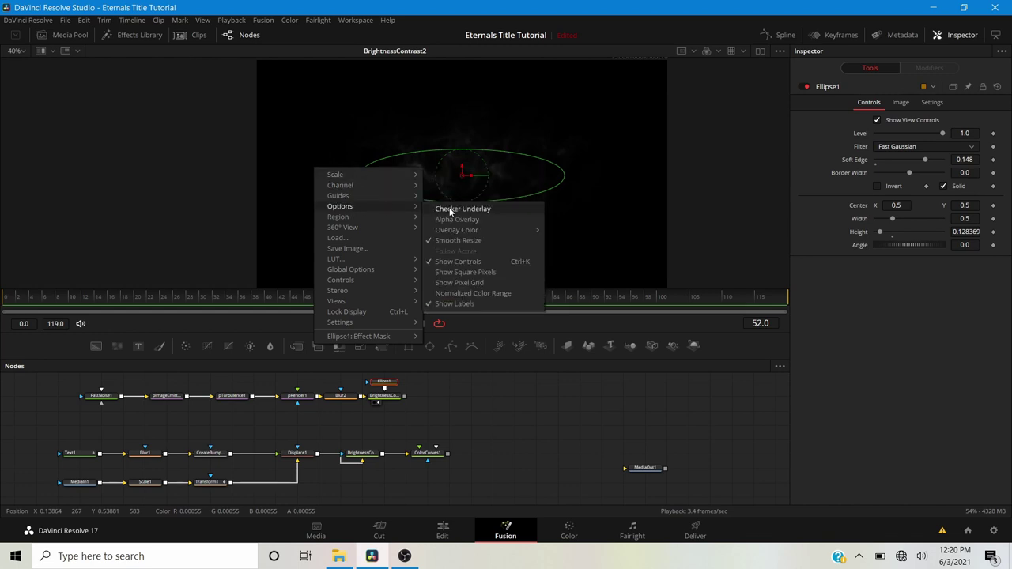
left_click(449, 207)
scroll(448, 168, "up", 2)
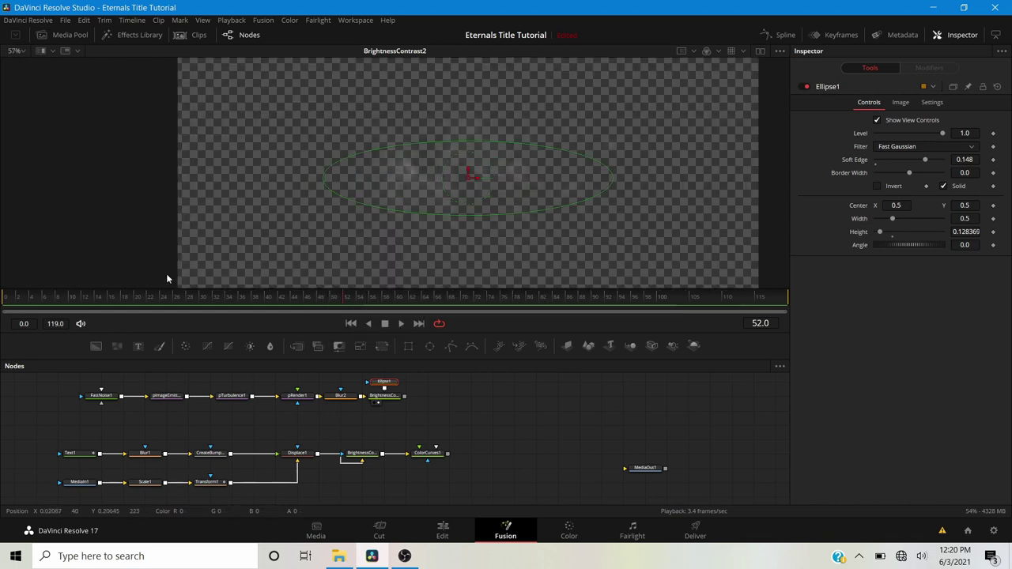
key("space")
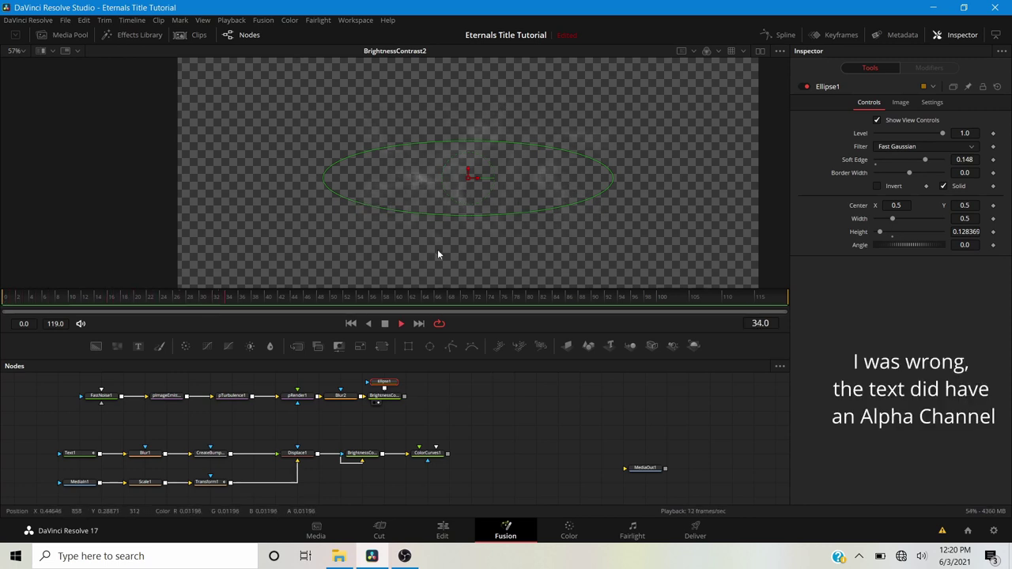
key("space")
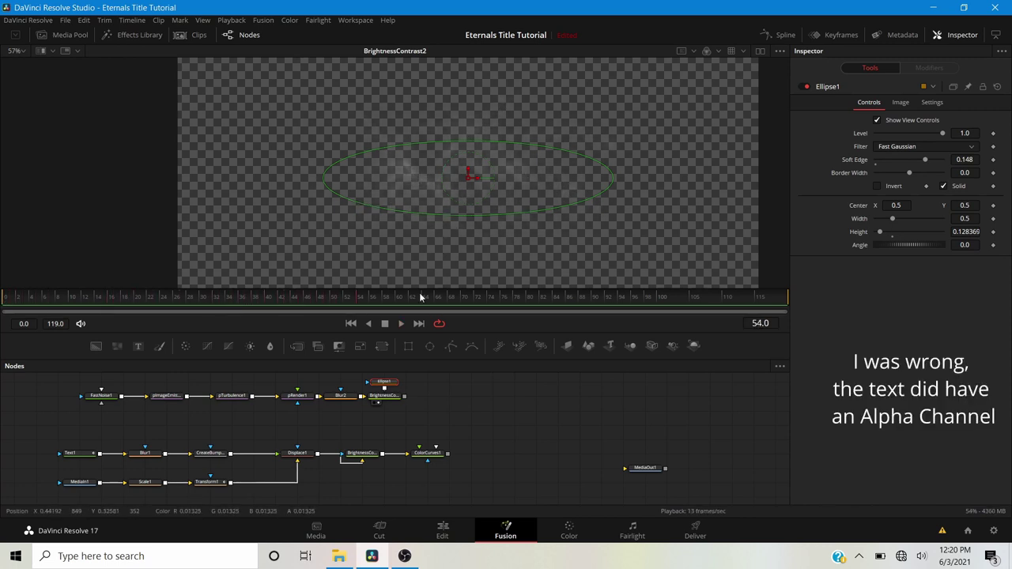
Set BrightnessContrast2's Gain to 0 and inspect the darkened particles up close against the checker underlay.
left_click(388, 398)
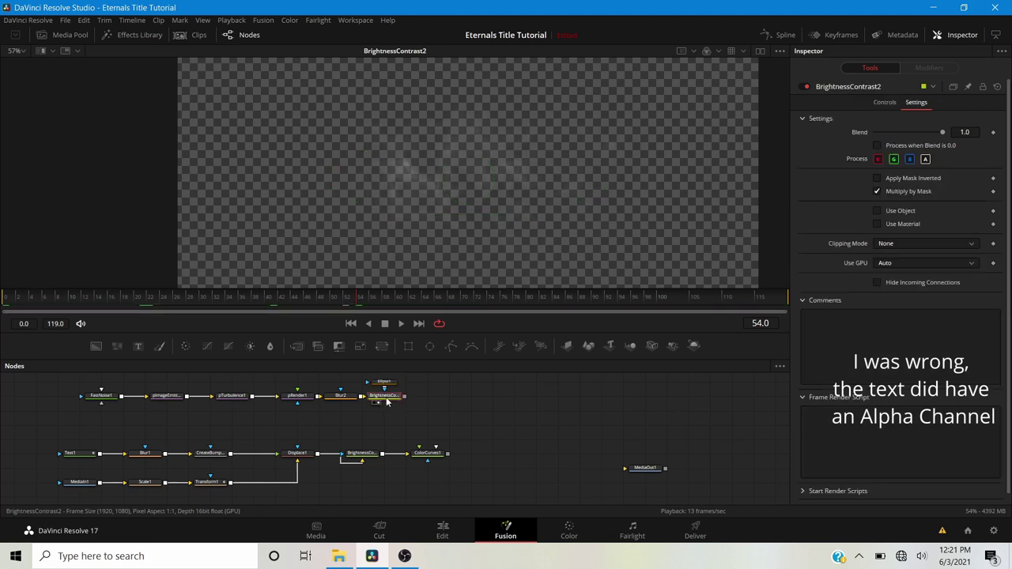
left_click(884, 102)
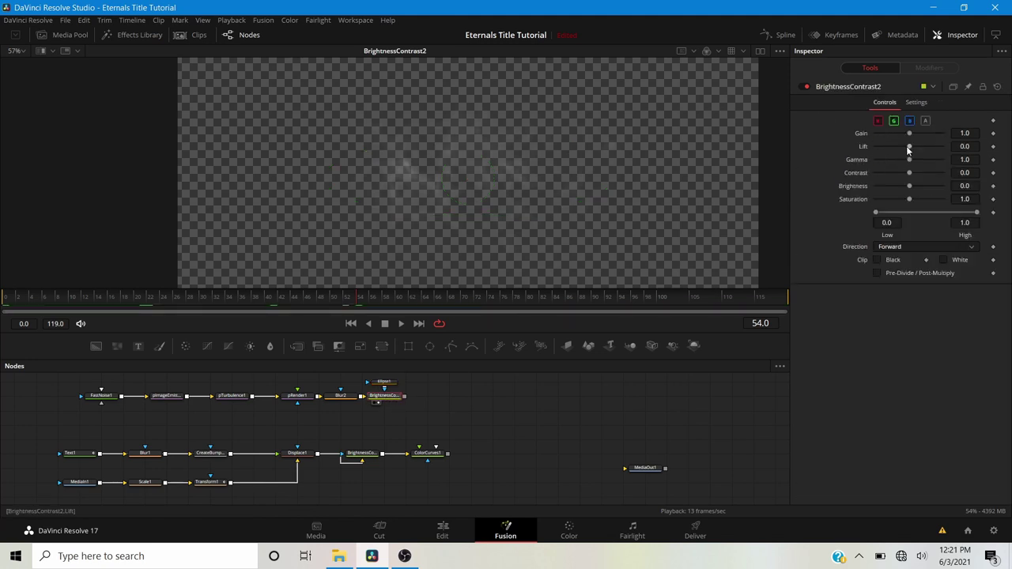
left_click_drag(909, 133, 824, 138)
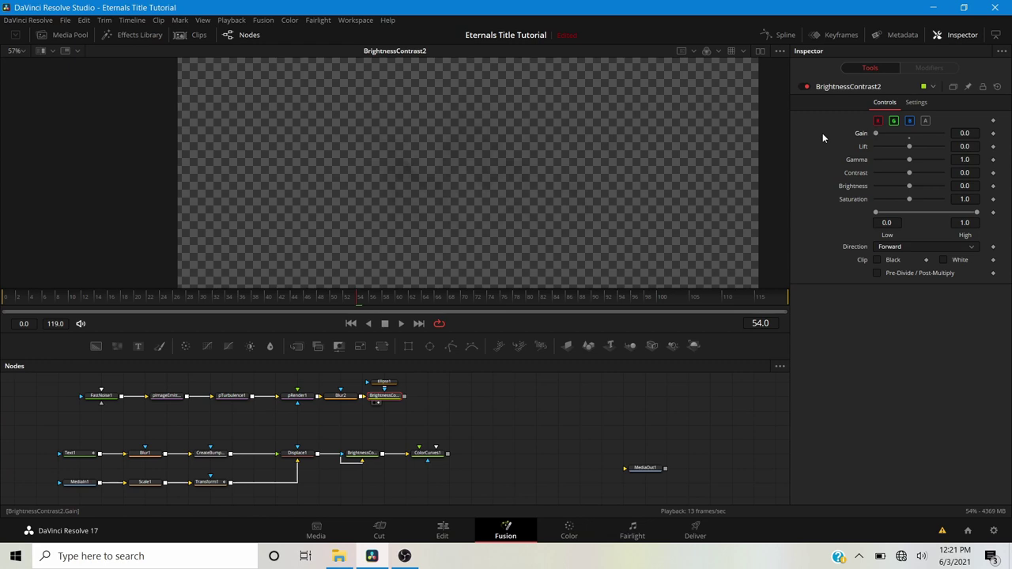
scroll(393, 182, "up", 5)
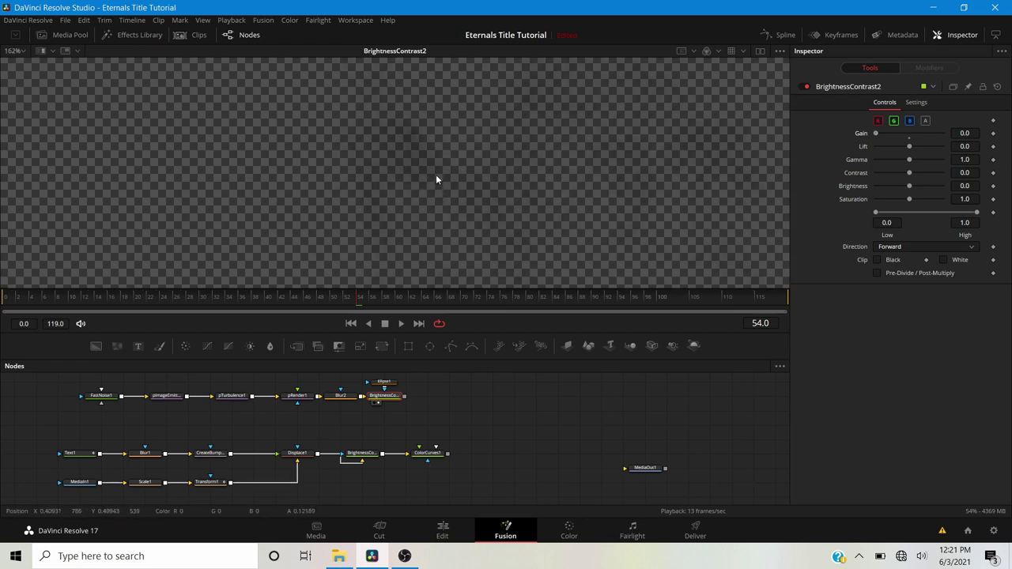
scroll(435, 179, "down", 3)
scroll(419, 170, "down", 5)
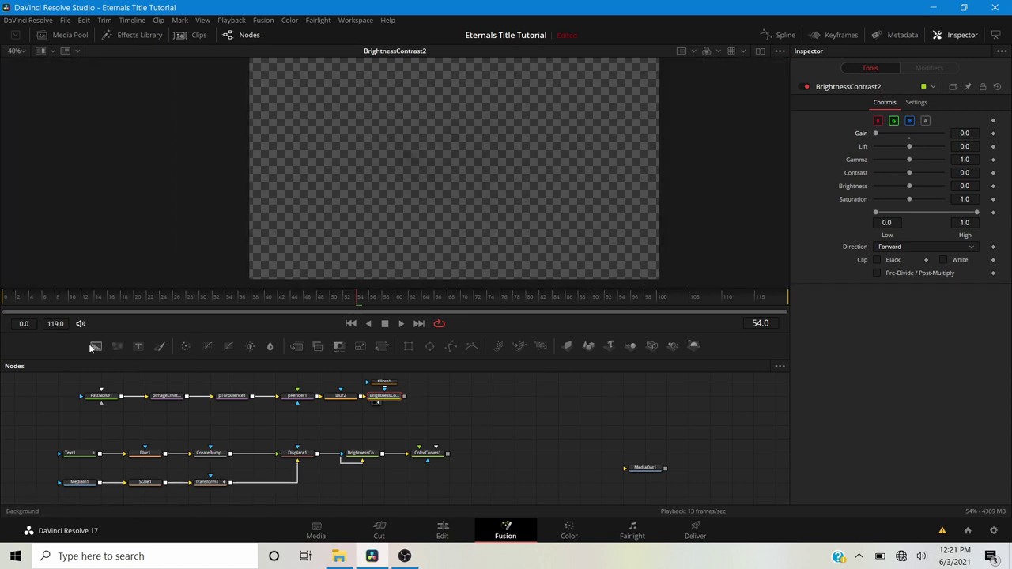
Add a white Background node and merge the BrightnessContrast2 output over it.
left_click_drag(96, 346, 450, 426)
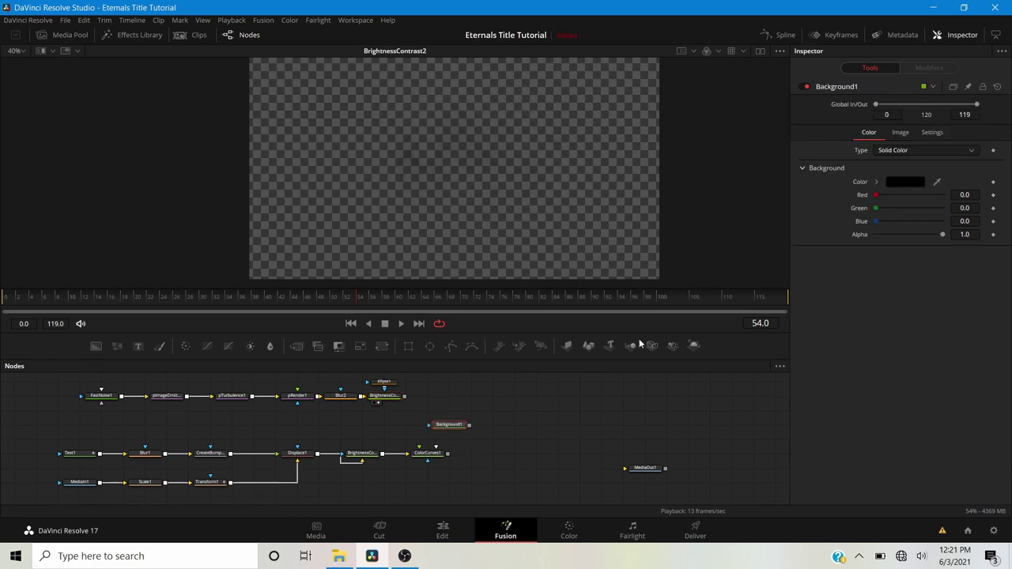
left_click(876, 182)
left_click_drag(906, 213, 874, 191)
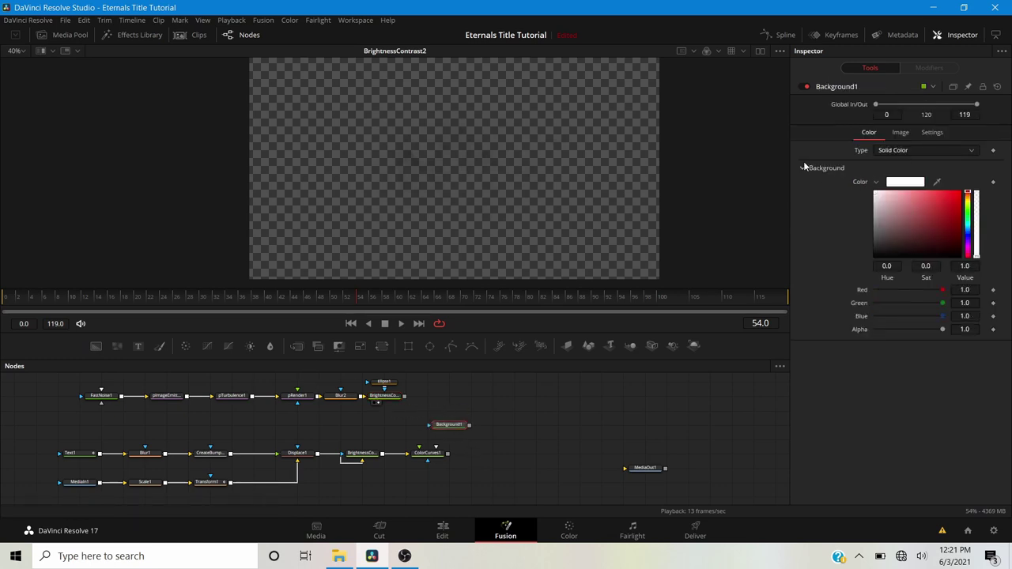
left_click_drag(405, 396, 486, 429)
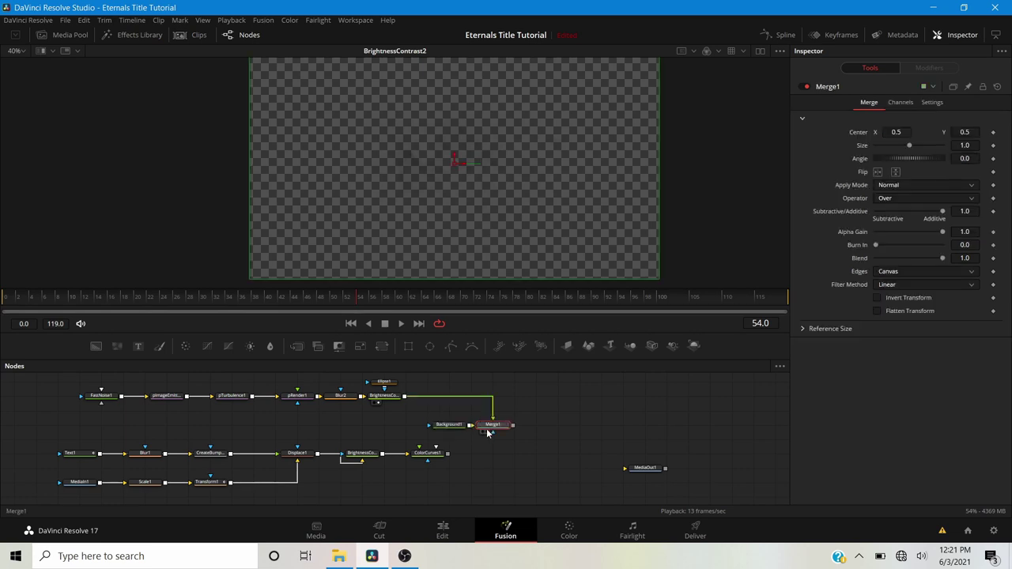
View the Merge1 output and play it to check the darkened particles over the white background.
key("1")
scroll(445, 177, "up", 2)
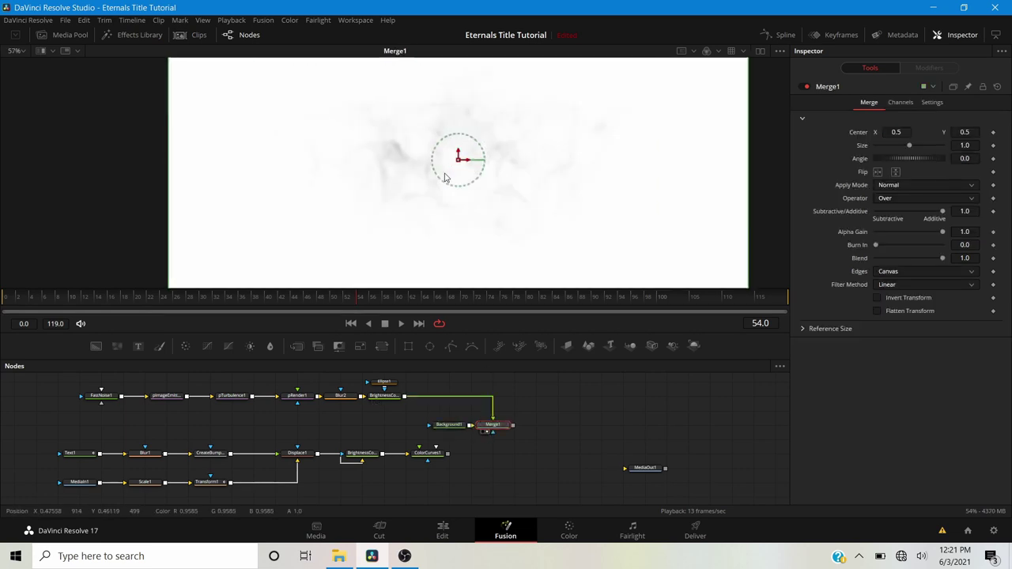
key("space")
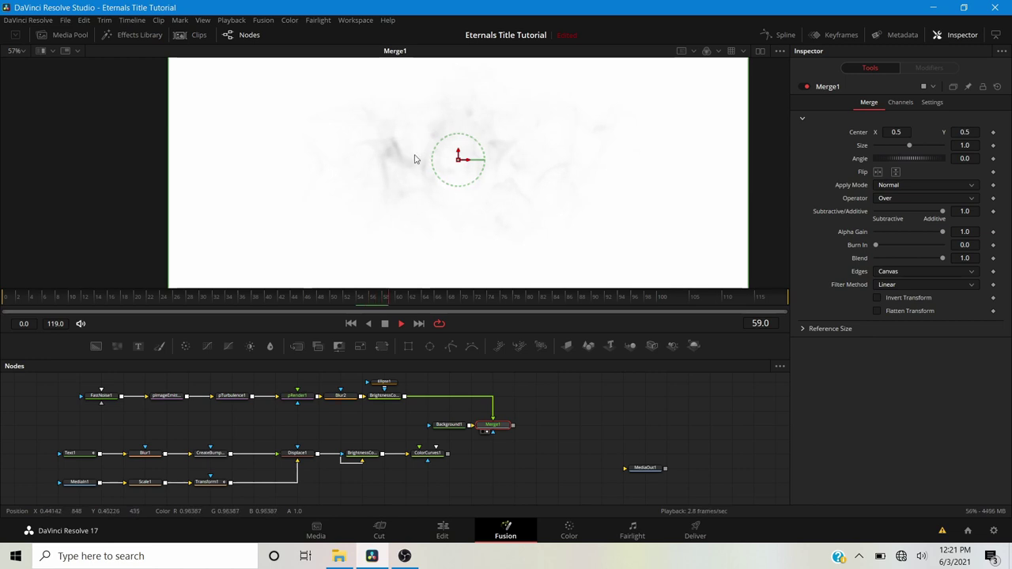
key("space")
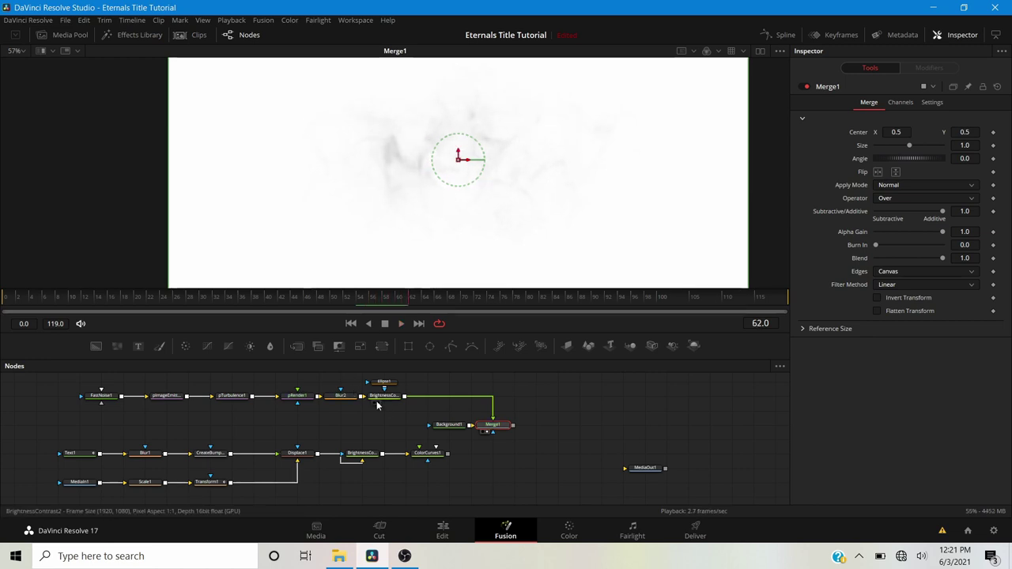
Enable the alpha channel in BrightnessContrast2 and check its effect in the Merge1 output over white.
key("1")
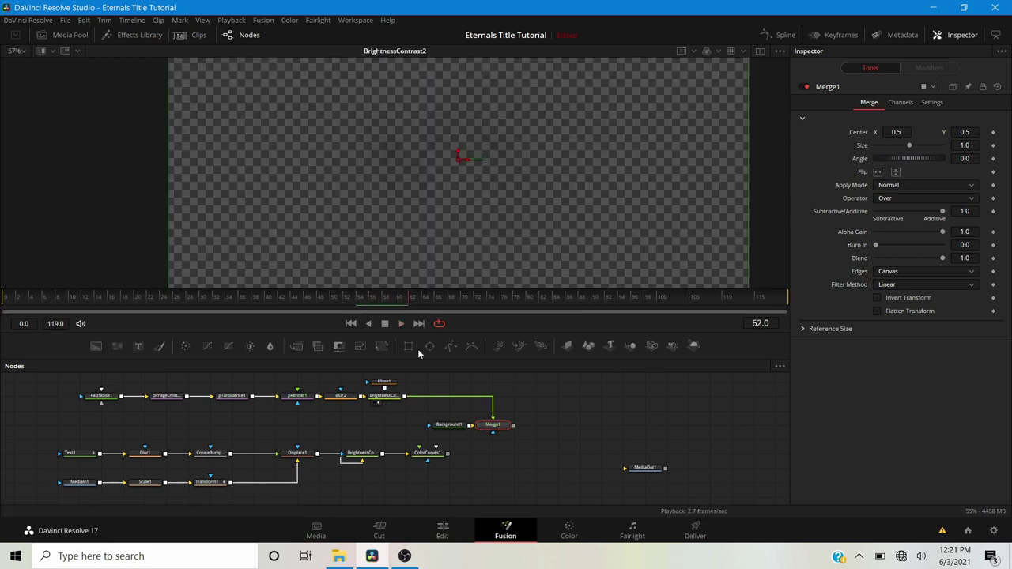
scroll(406, 155, "up", 1)
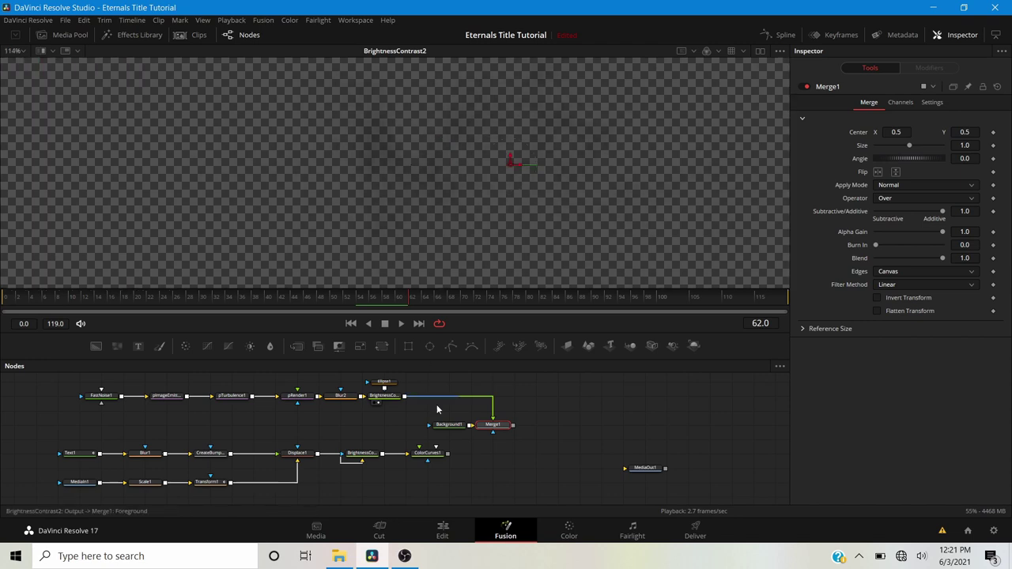
left_click(385, 402)
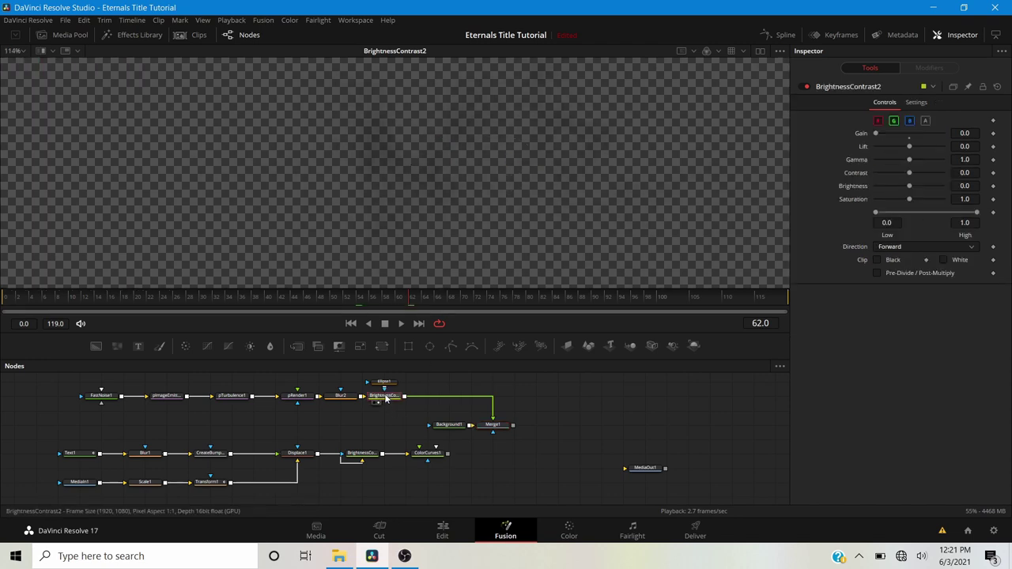
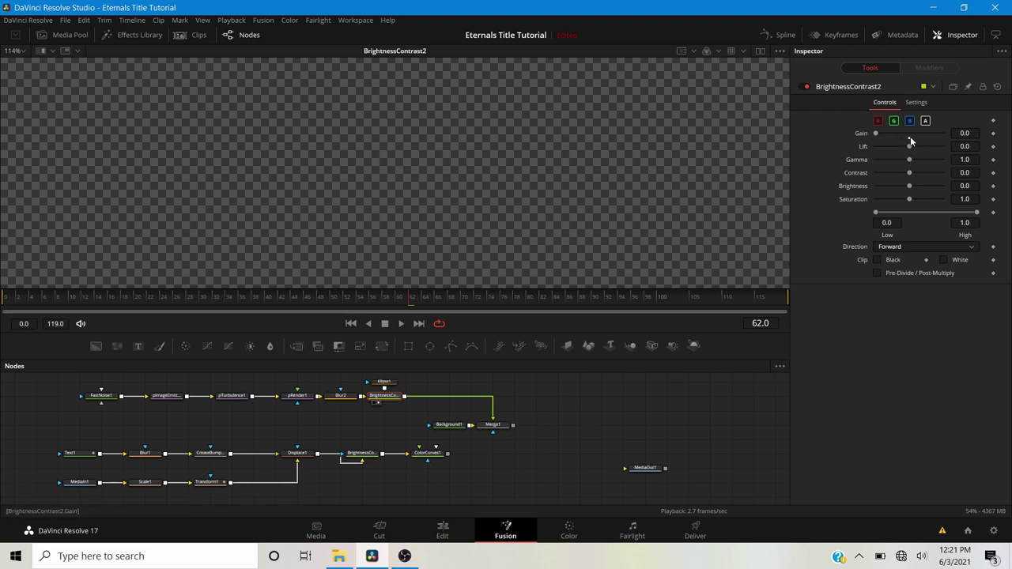
left_click(488, 432)
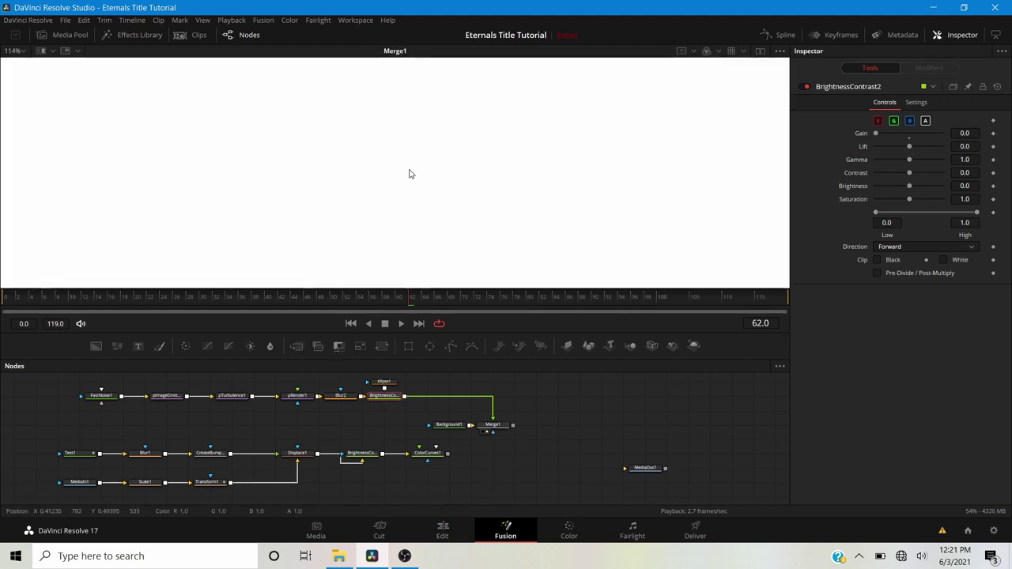
key("ctrl+f")
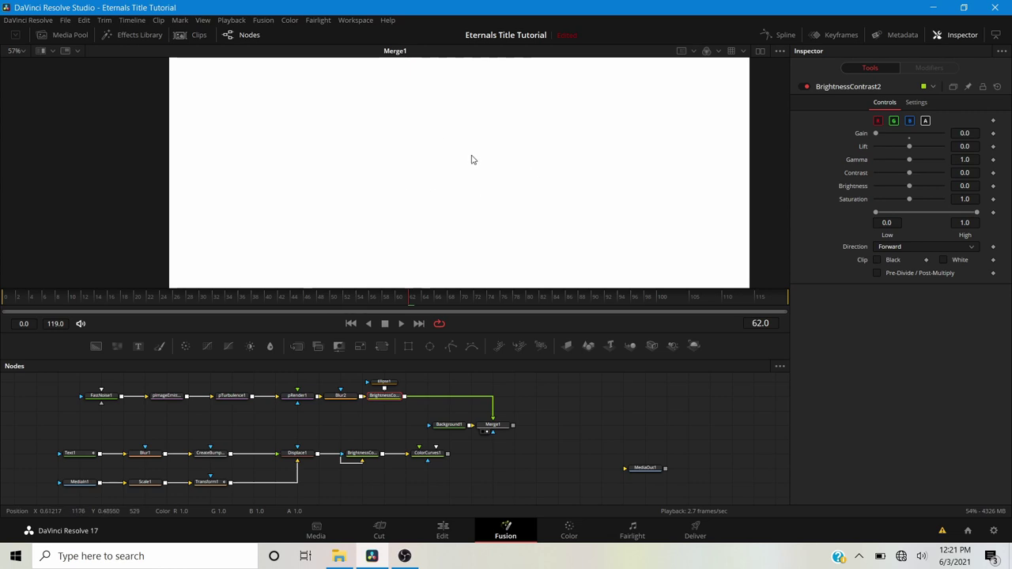
Delete the Background1 and Merge1 nodes and view the BrightnessContrast2 output.
left_click_drag(542, 447, 462, 420)
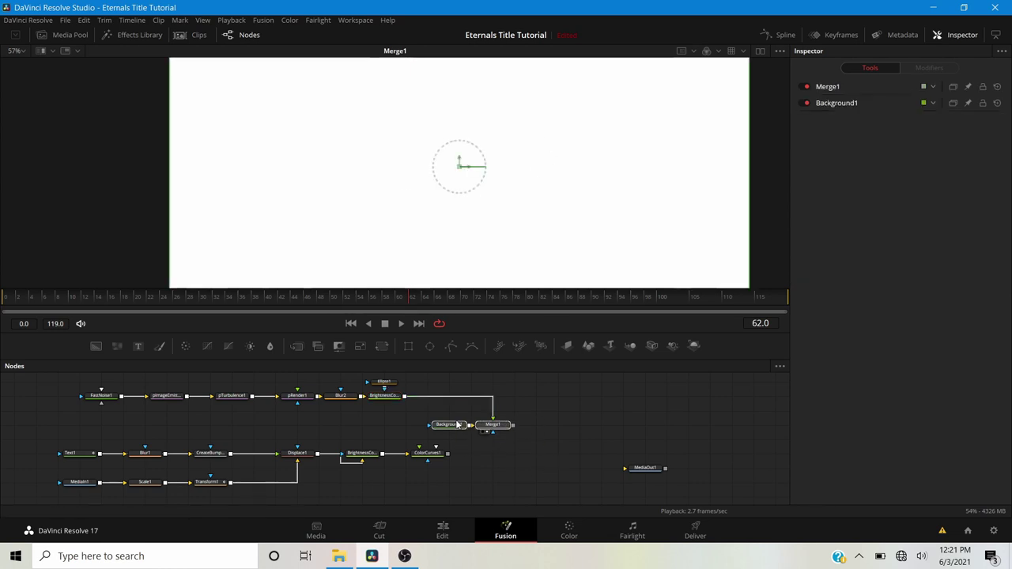
key("Delete")
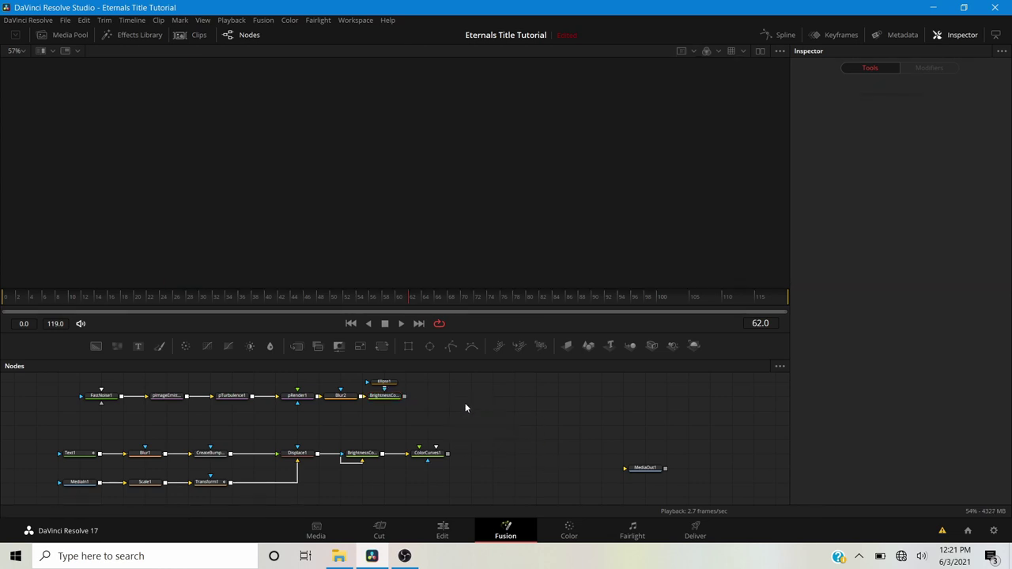
left_click(391, 398)
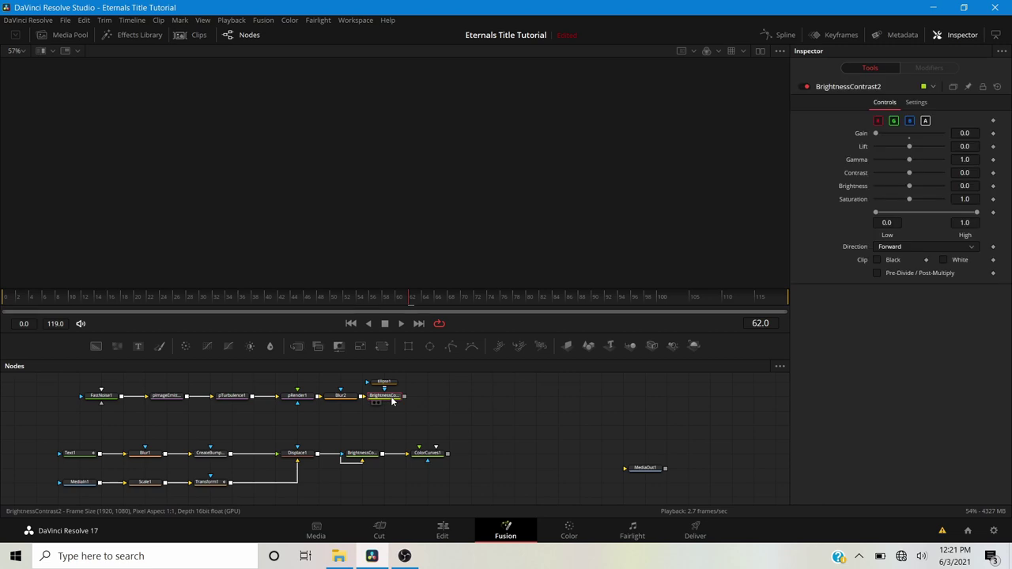
key("1")
Keyframe BrightnessContrast2's Gain at 0 on frame 0 and at 1.0 on frame 24.
left_click_drag(21, 302, 4, 301)
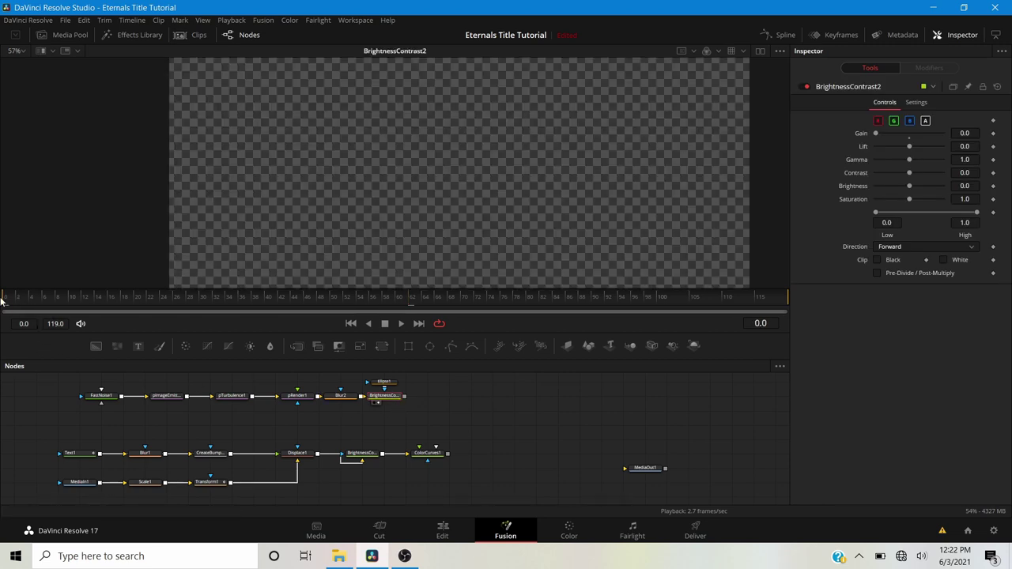
left_click(993, 134)
left_click(161, 293)
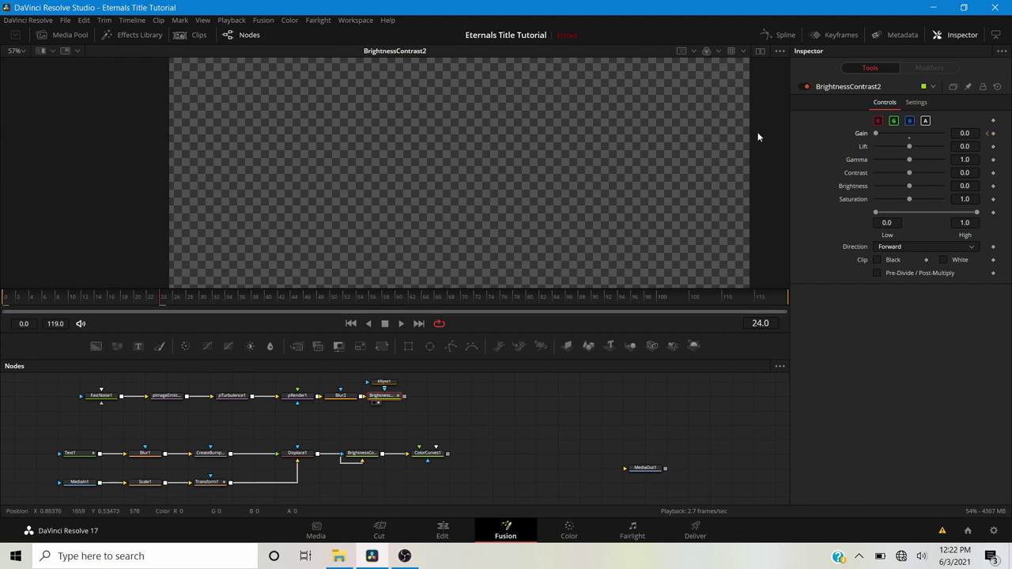
left_click(908, 136)
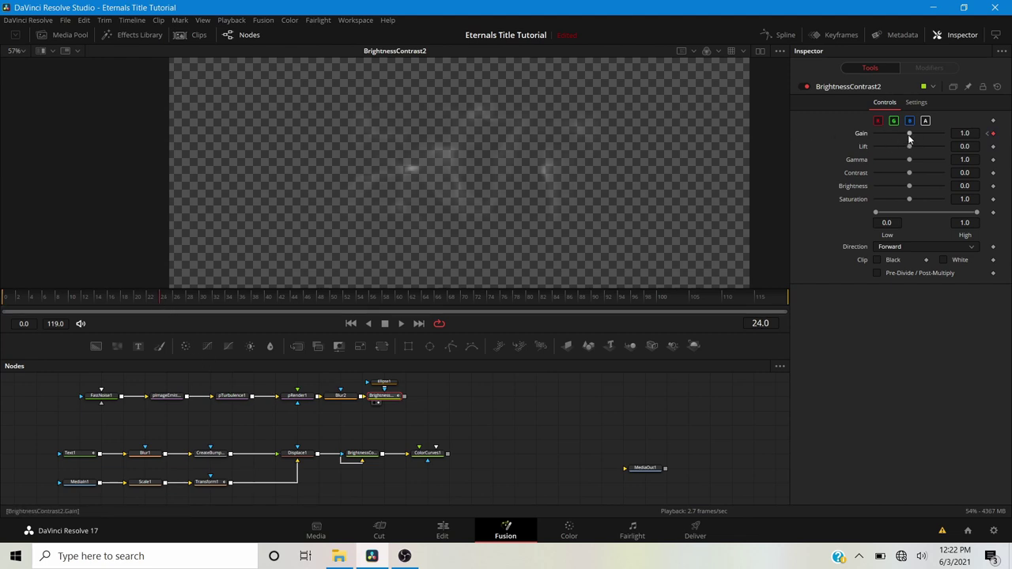
Keyframe BrightnessContrast2's Gain to fade out, with 1.0 on frame 72 and 0 on frame 80.
left_click(526, 293)
left_click(993, 134)
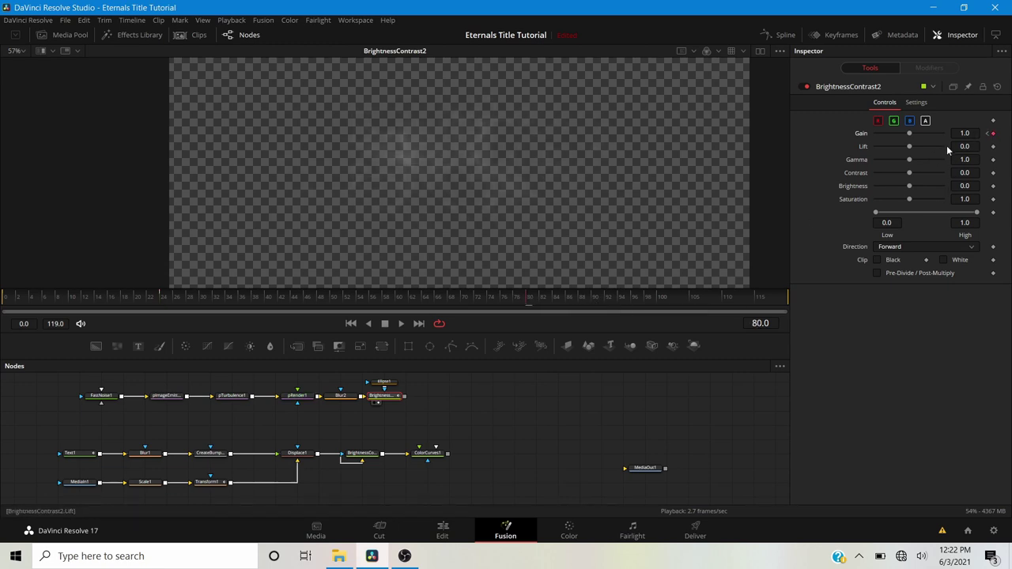
left_click_drag(910, 134, 840, 135)
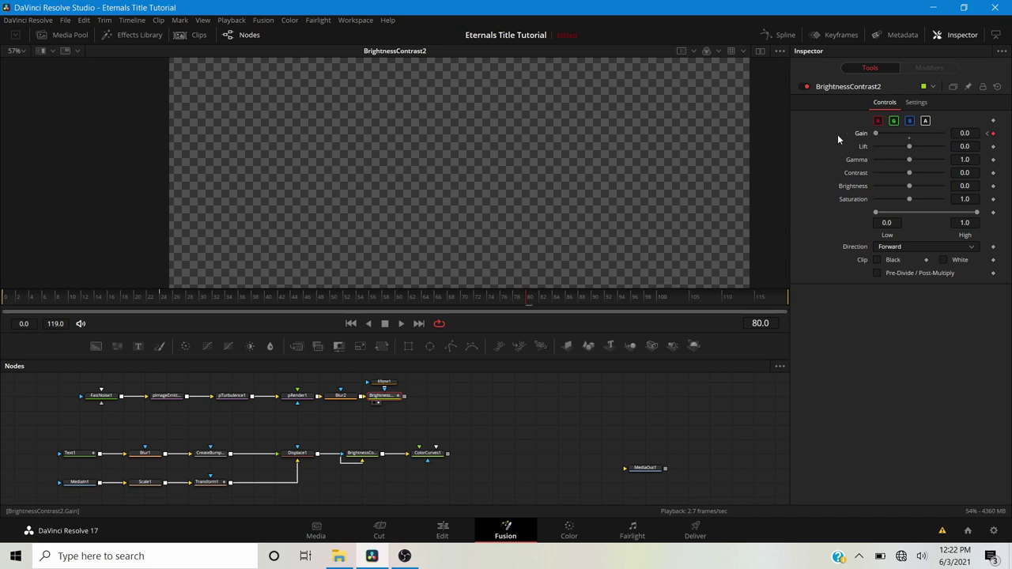
left_click(474, 298)
Play the particle branch from frame 0 to check the Gain fade-in and fade-out.
left_click_drag(75, 297, 0, 282)
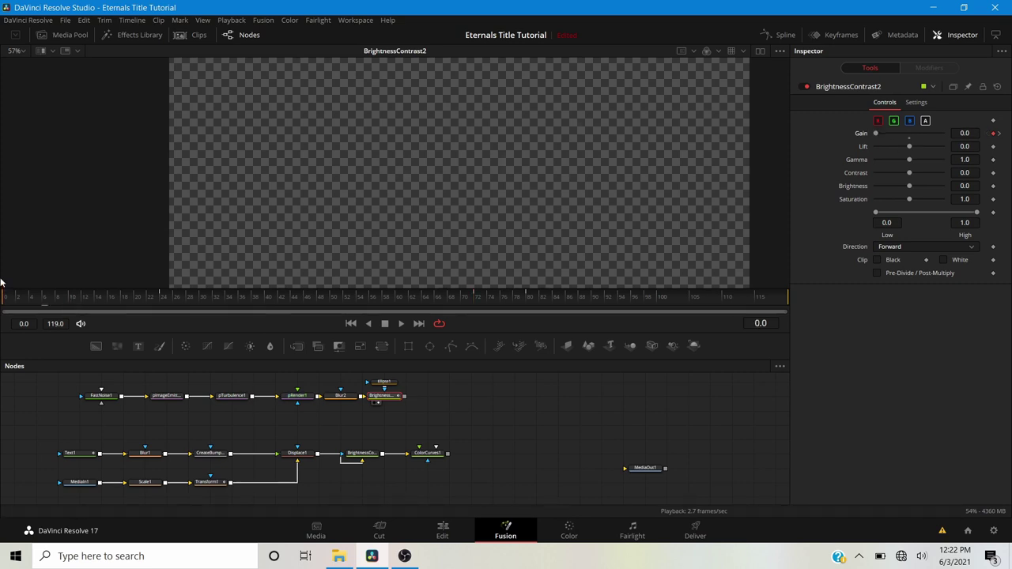
key("space")
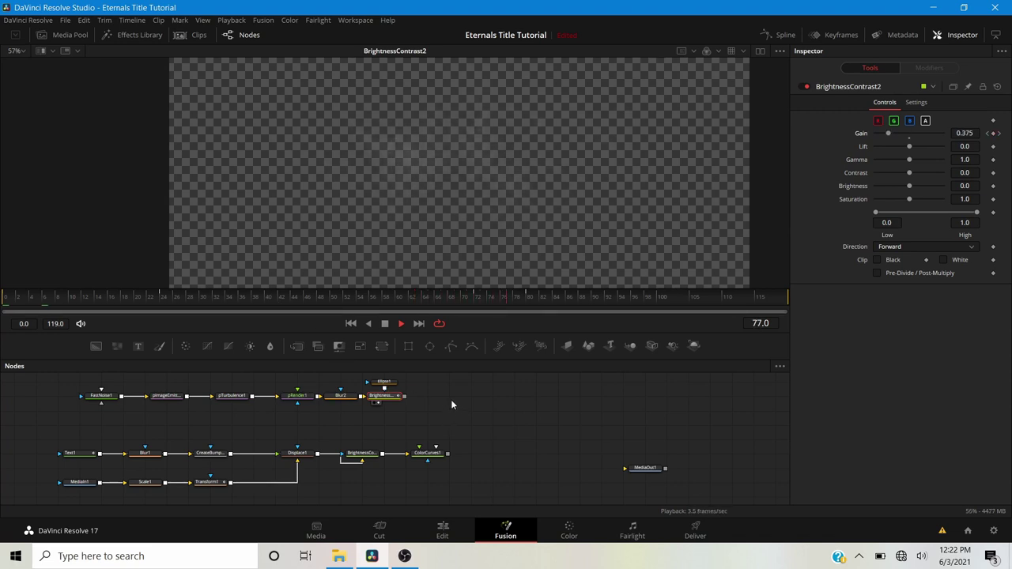
key("space")
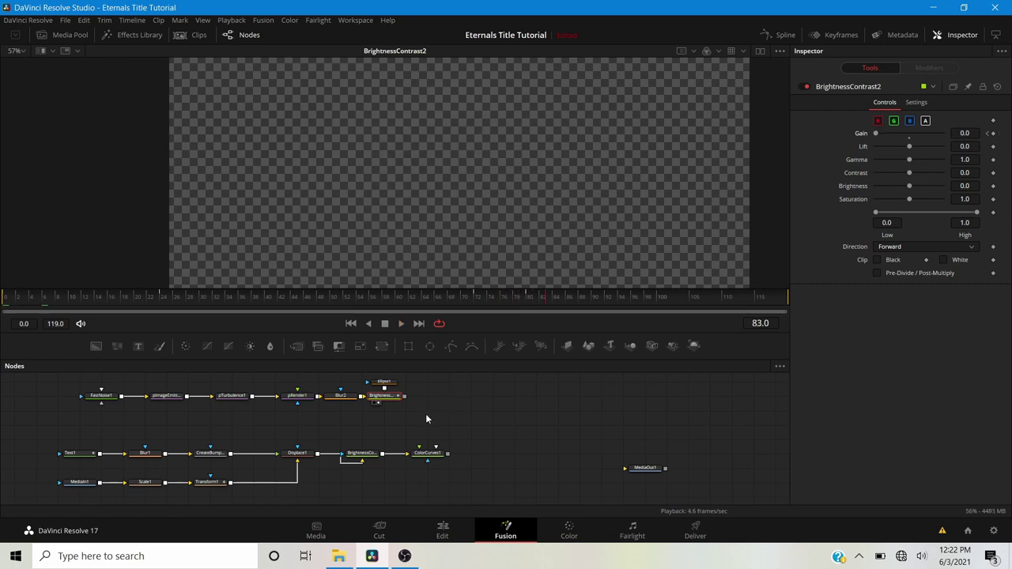
Merge the BrightnessContrast2 output over ColorCurves1 and view the resulting Merge1 composite.
scroll(426, 413, "left", 2)
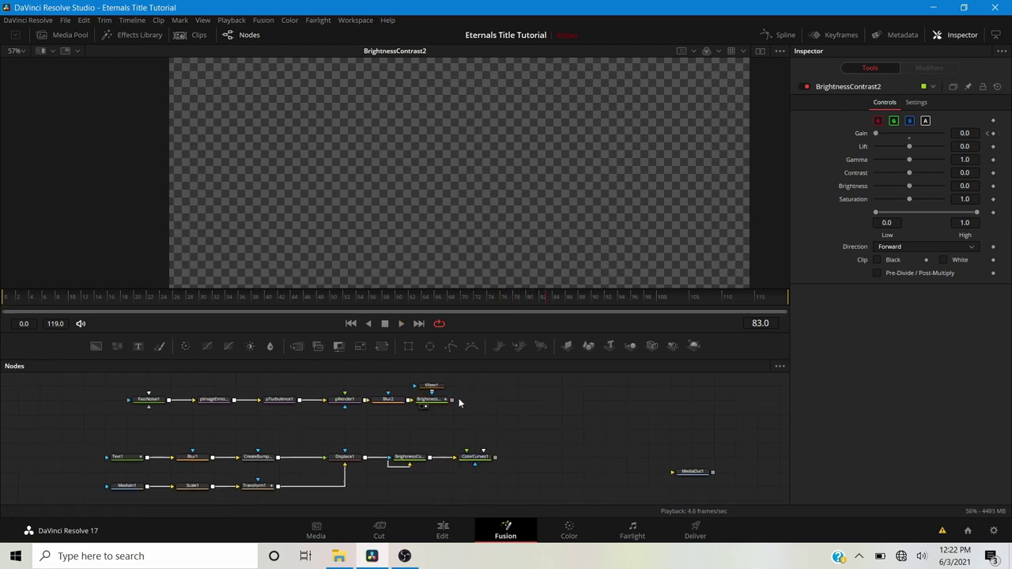
left_click_drag(452, 401, 498, 462)
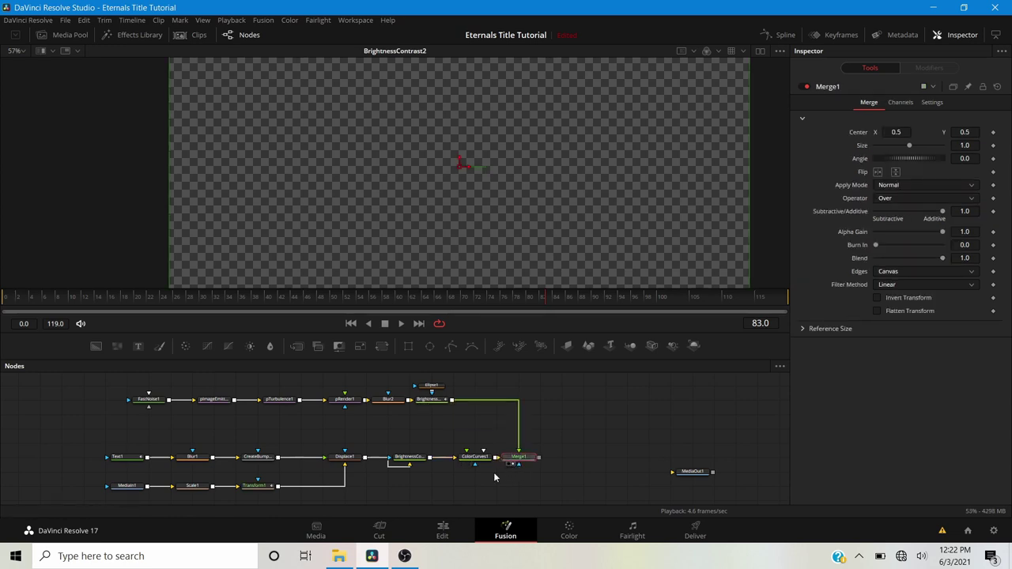
left_click(510, 465)
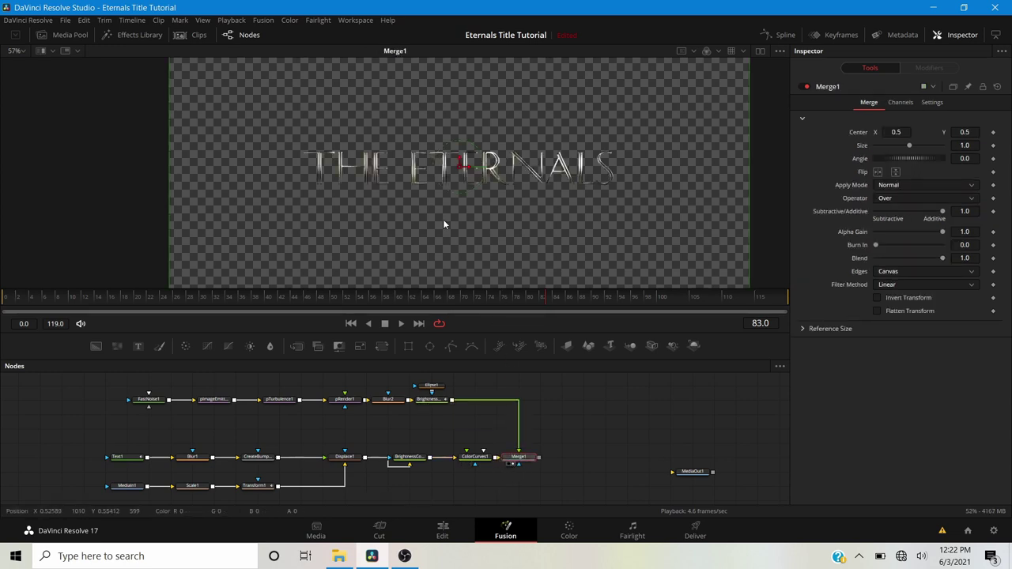
Turn off the Checker Underlay in the viewer.
right_click(401, 218)
mouse_move(424, 227)
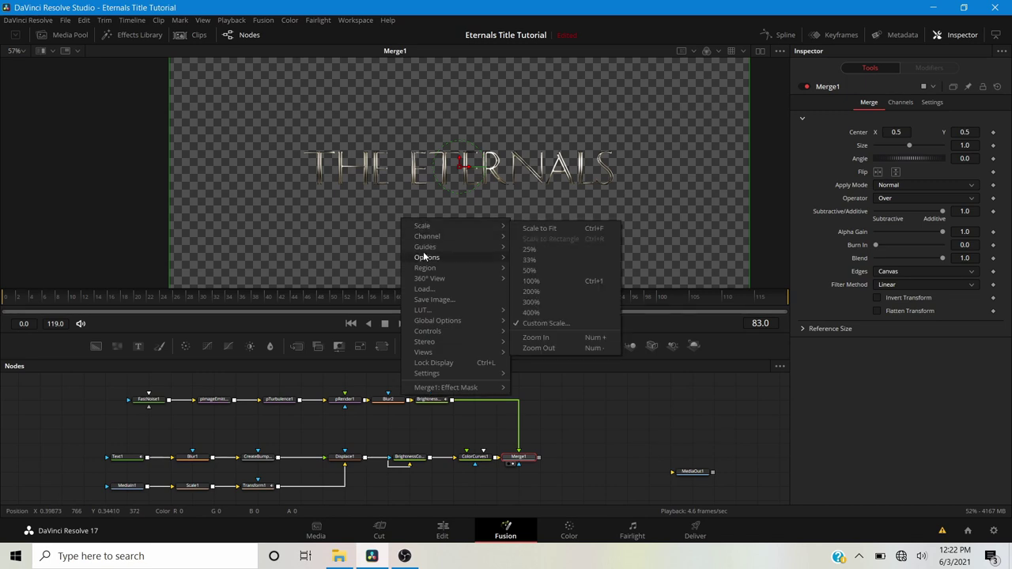
mouse_move(427, 258)
left_click(551, 260)
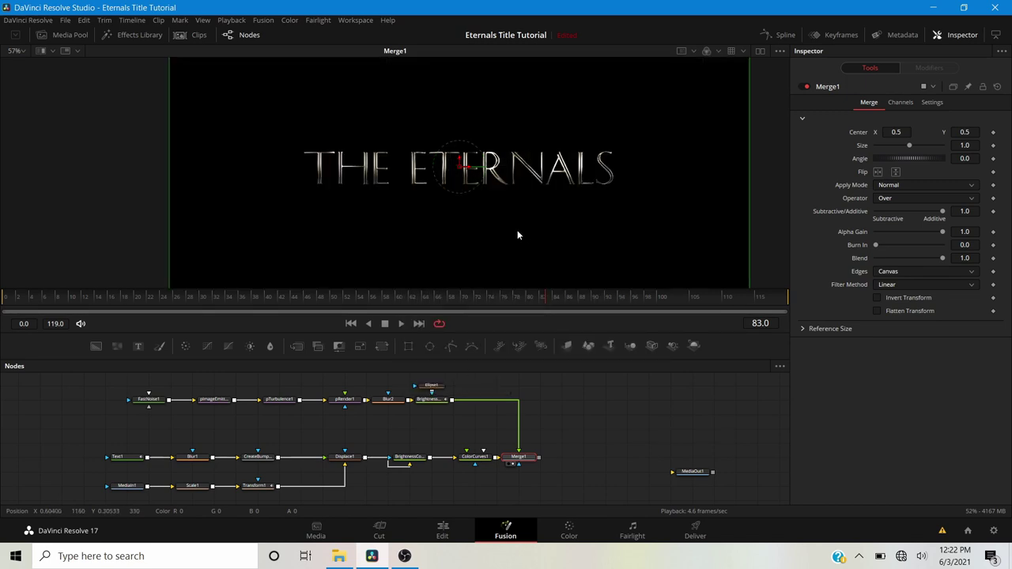
Play the title composite from about frame 39 and inspect the smoke around the lettering up close.
left_click(264, 296)
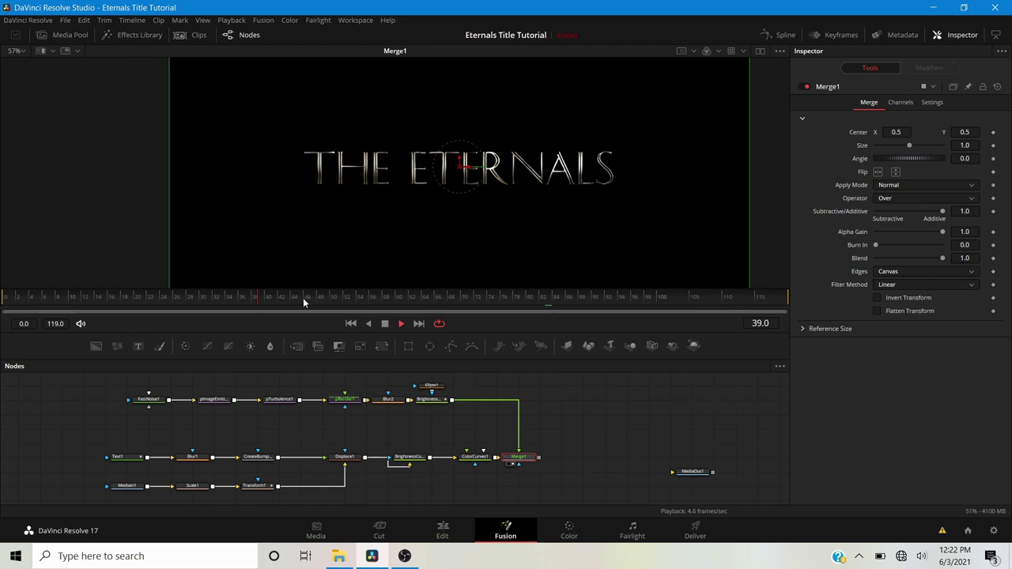
key("space")
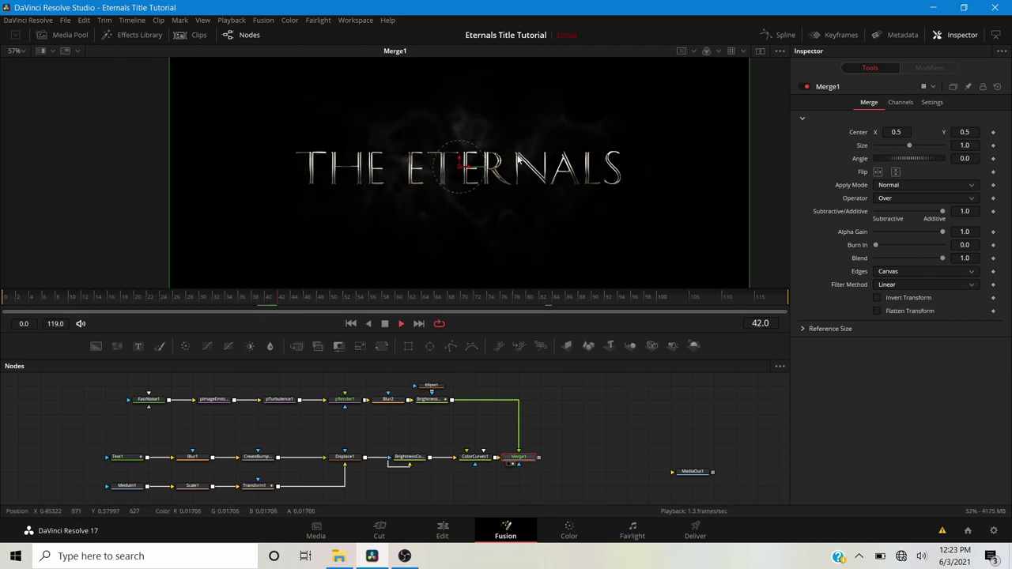
left_click(544, 407)
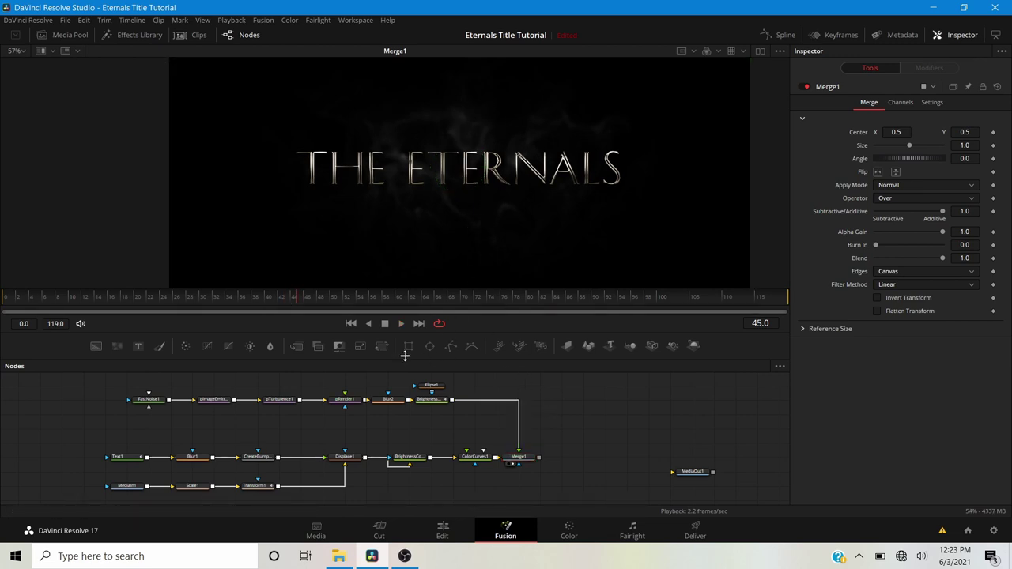
scroll(448, 198, "up", 2)
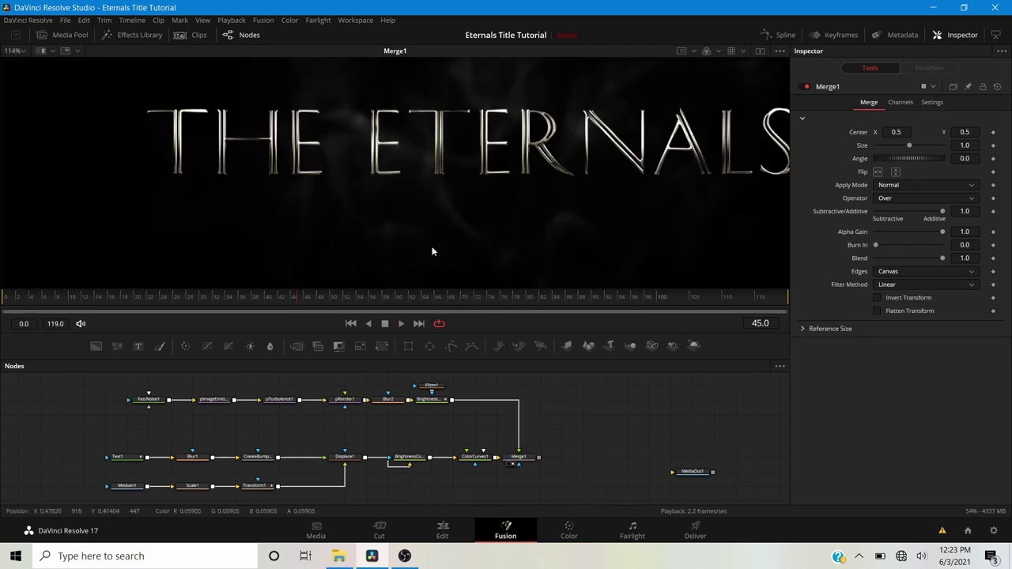
Set BrightnessContrast2's Gamma to 0.88 and Contrast to 0.11.
left_click(432, 398)
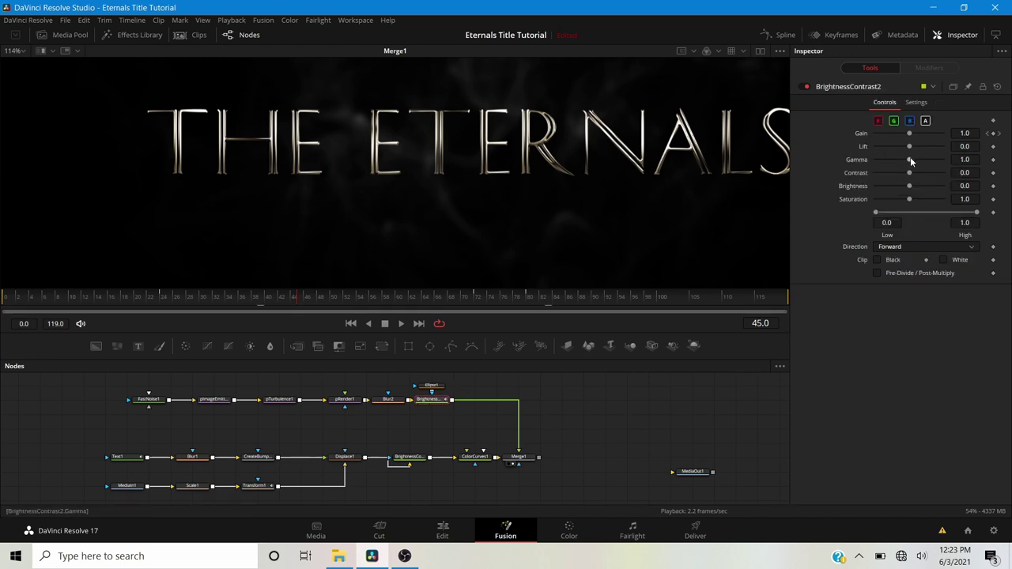
left_click_drag(911, 160, 907, 161)
scroll(621, 166, "down", 2)
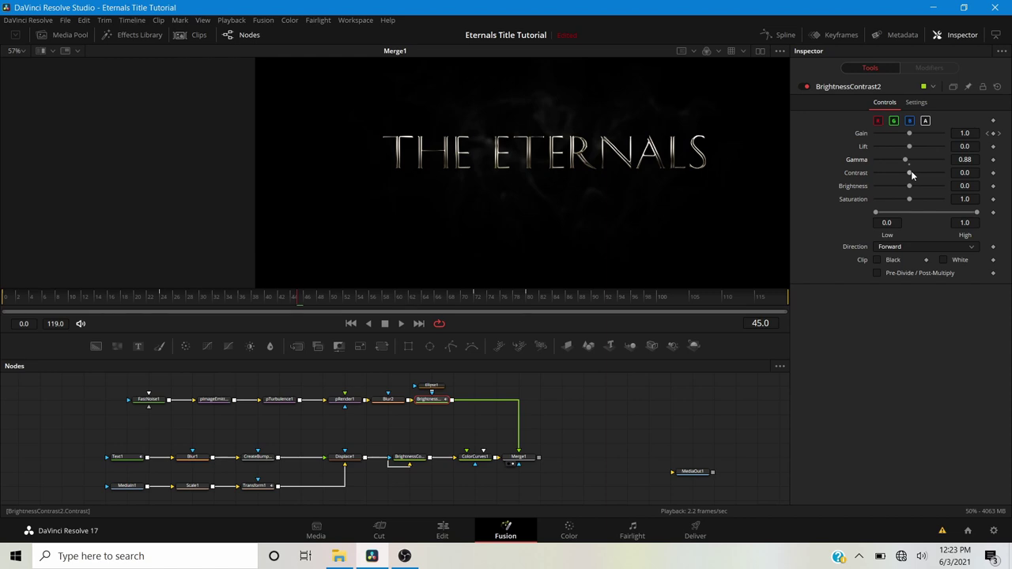
left_click_drag(911, 174, 919, 179)
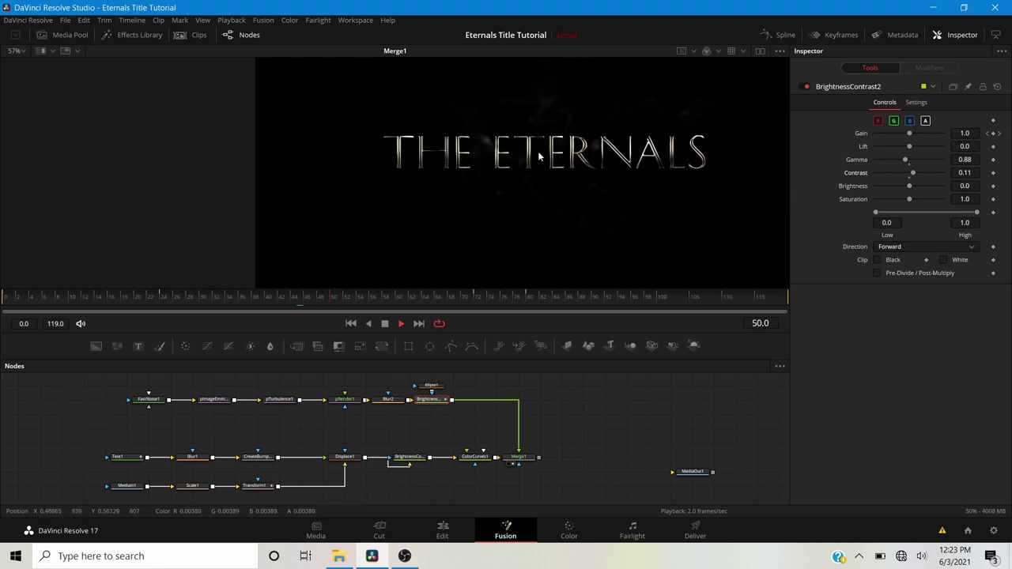
Play the title composite and inspect the adjusted smoke particles behind the lettering.
scroll(538, 151, "up", 5)
scroll(444, 152, "down", 5)
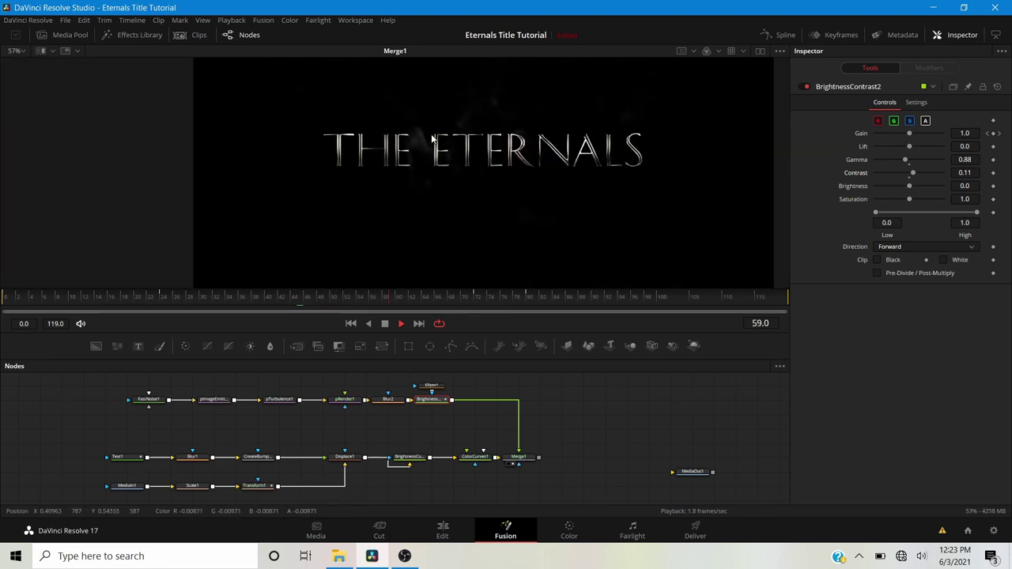
key("space")
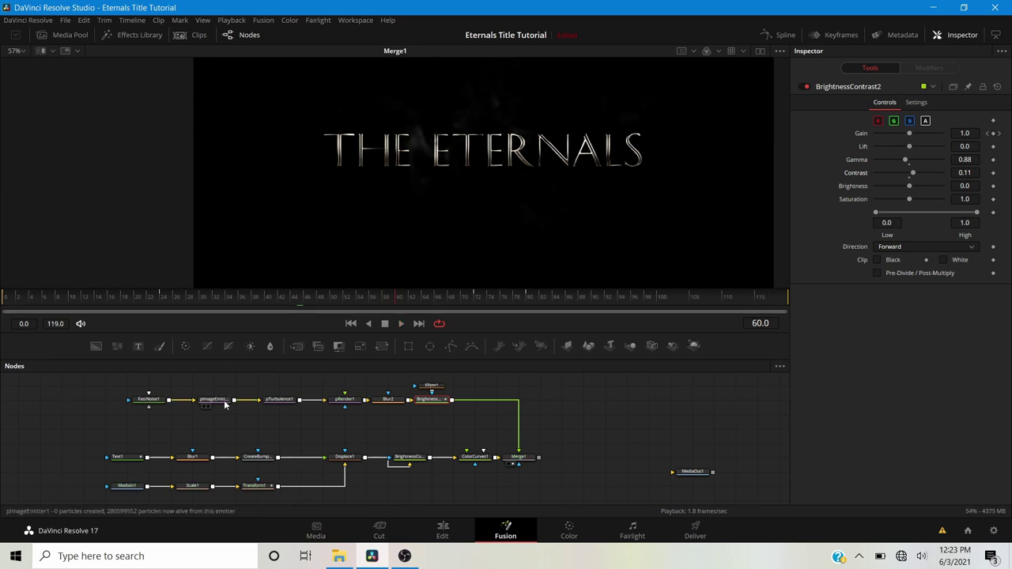
Set Blur2's Blur Size to 3.0 to sharpen the smoke particles.
left_click(223, 405)
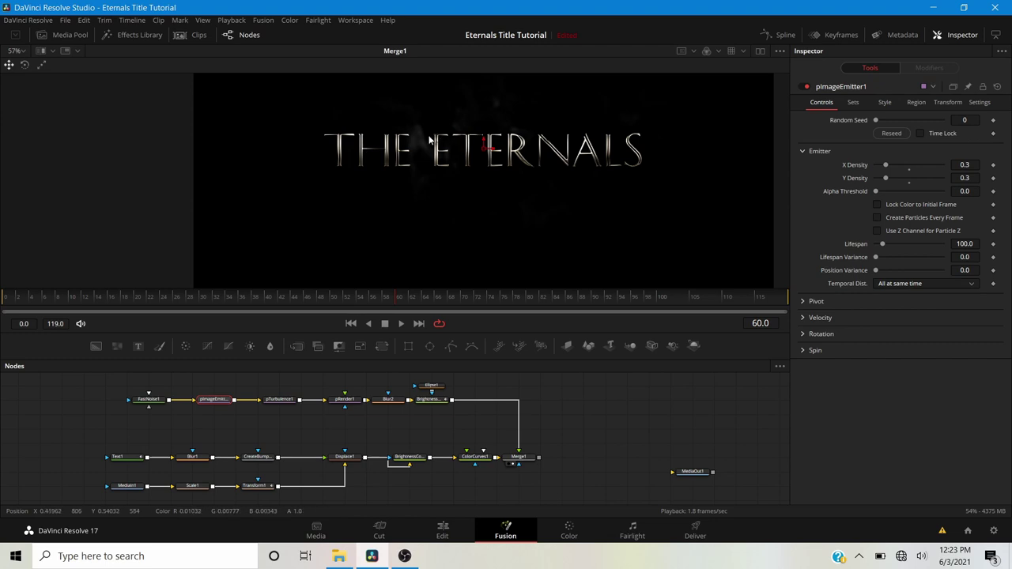
key("ctrl+plus")
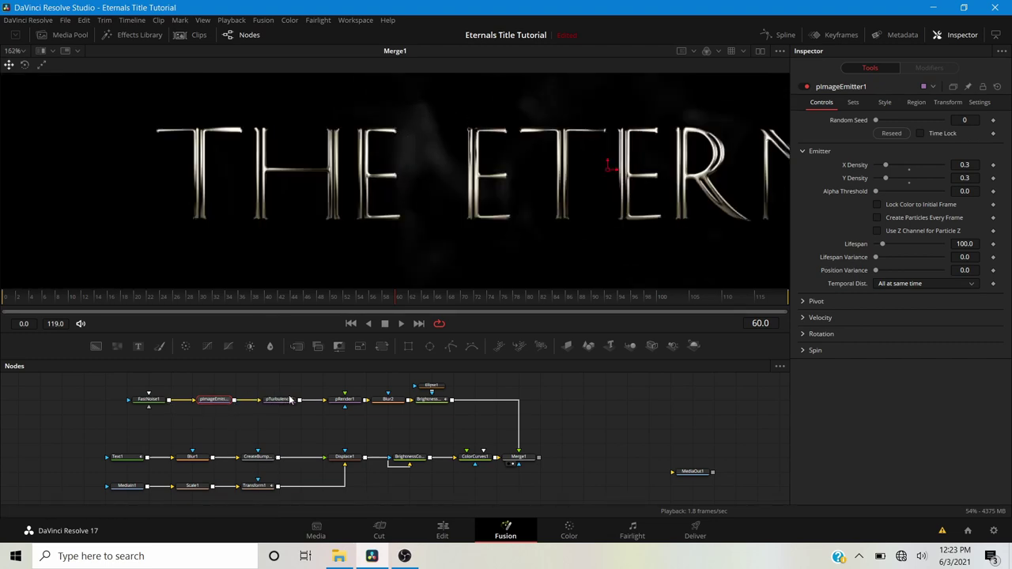
left_click(387, 399)
left_click(966, 159)
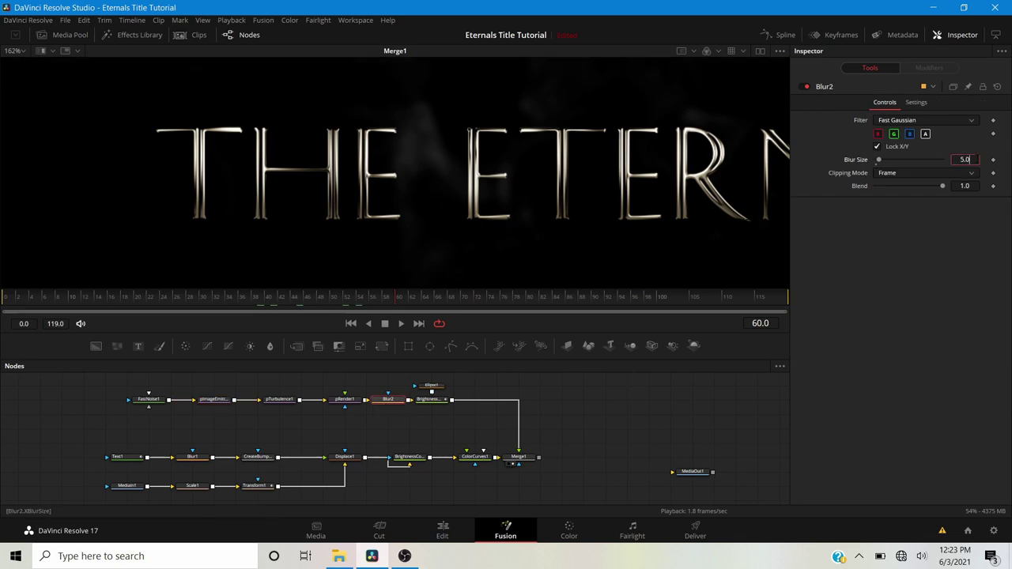
type("3")
key("Return")
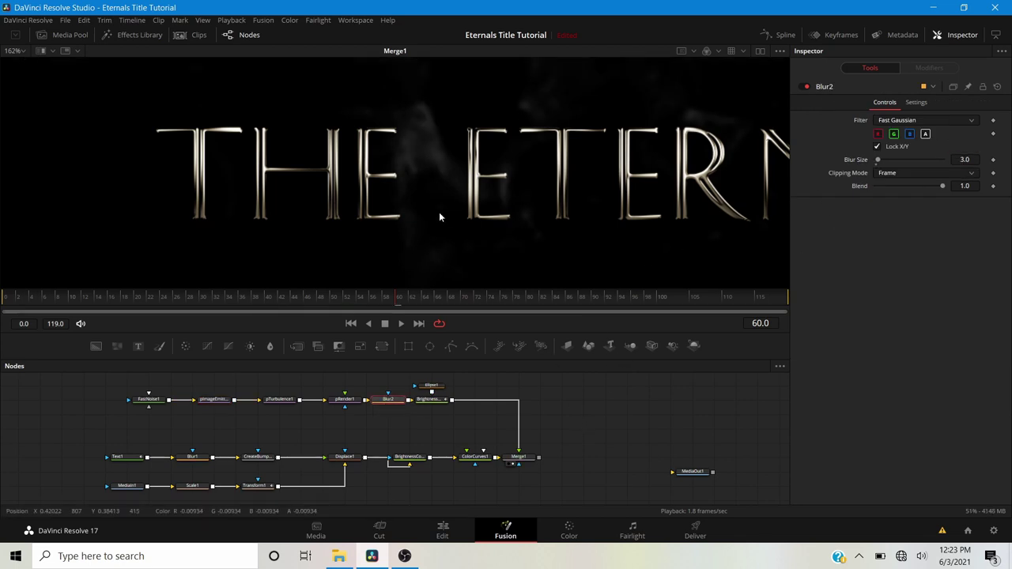
Play the title composite, including from frame 0, and inspect the sharper smoke around the lettering.
scroll(438, 194, "down", 2)
key("space")
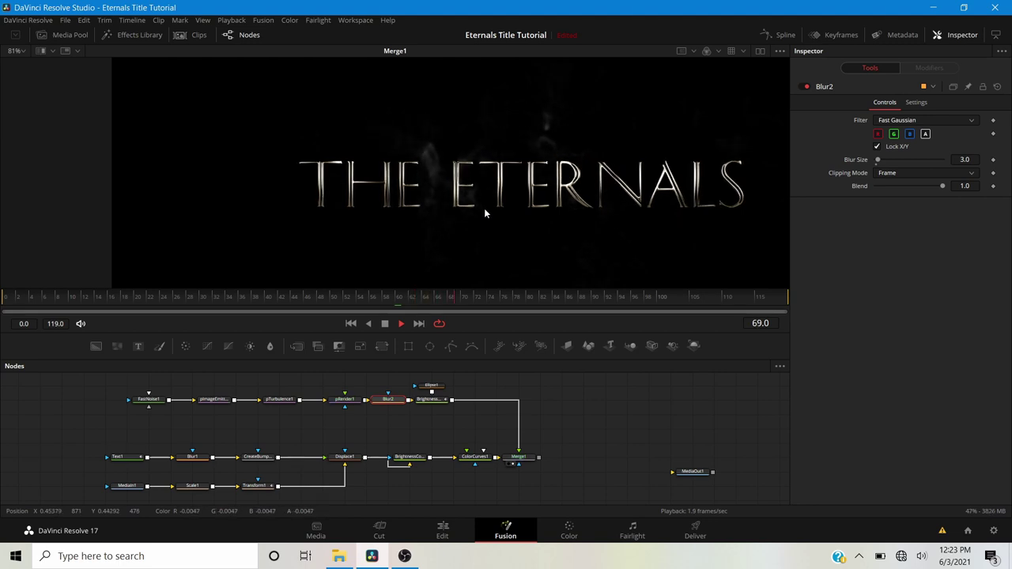
left_click(2, 297)
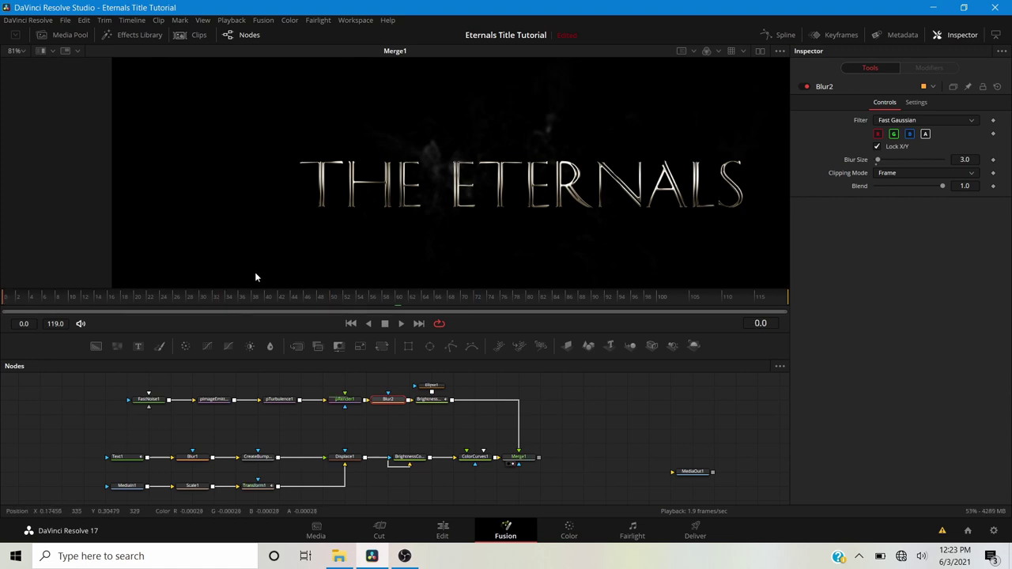
key("space")
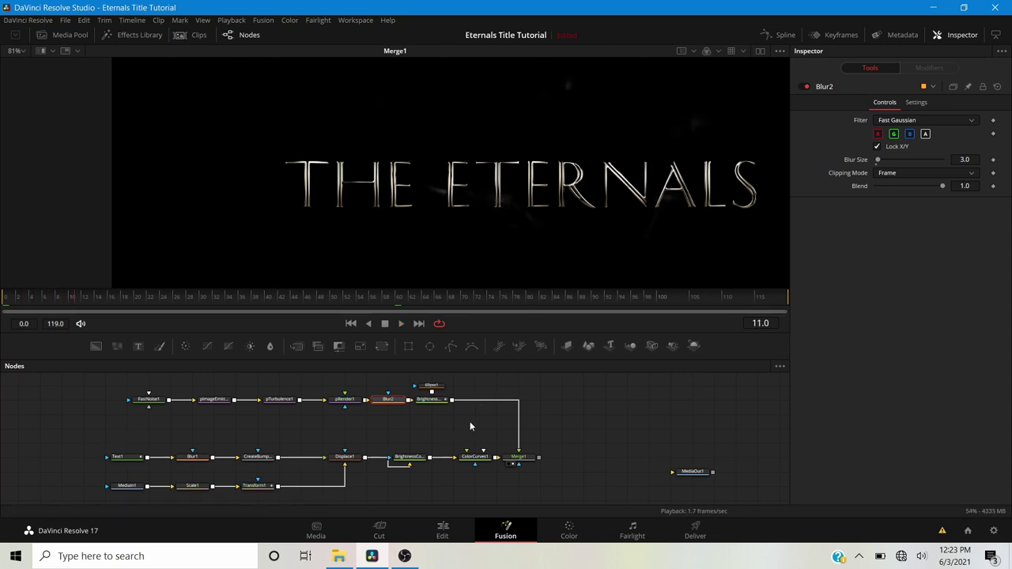
key("space")
Move the MediaOut1 node farther away from Merge1 to make room for more nodes.
left_click_drag(443, 416, 204, 422)
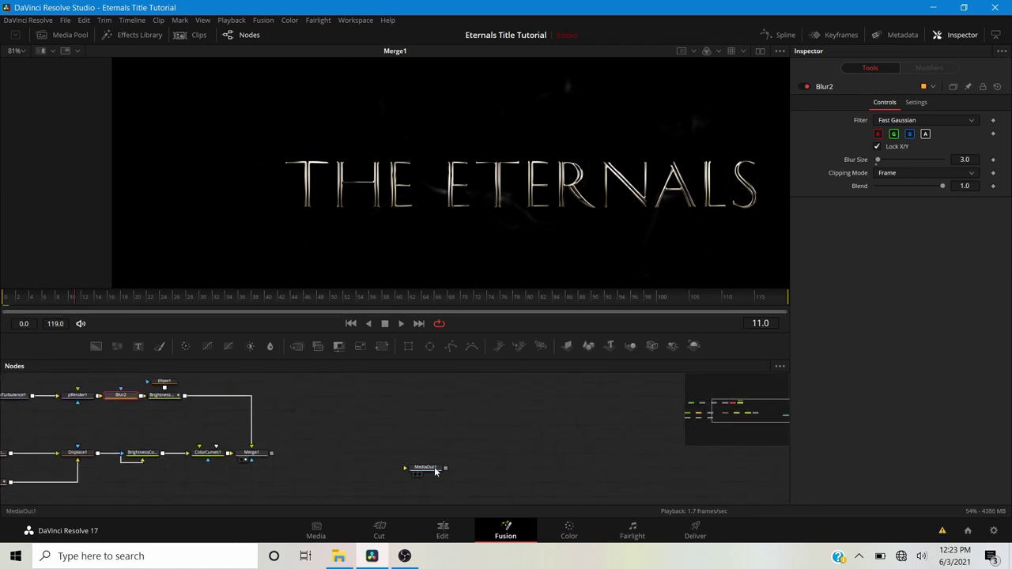
left_click_drag(436, 470, 670, 453)
left_click(341, 399)
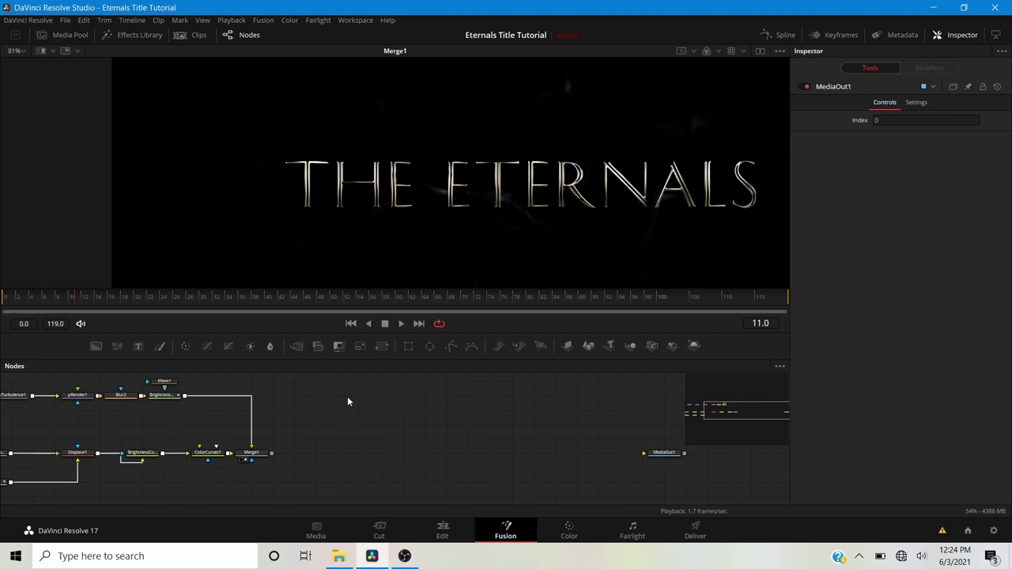
Add a LensMasterFlares node after Merge1, space it out slightly and show its output in the viewer.
left_click(253, 458)
key("shift+space")
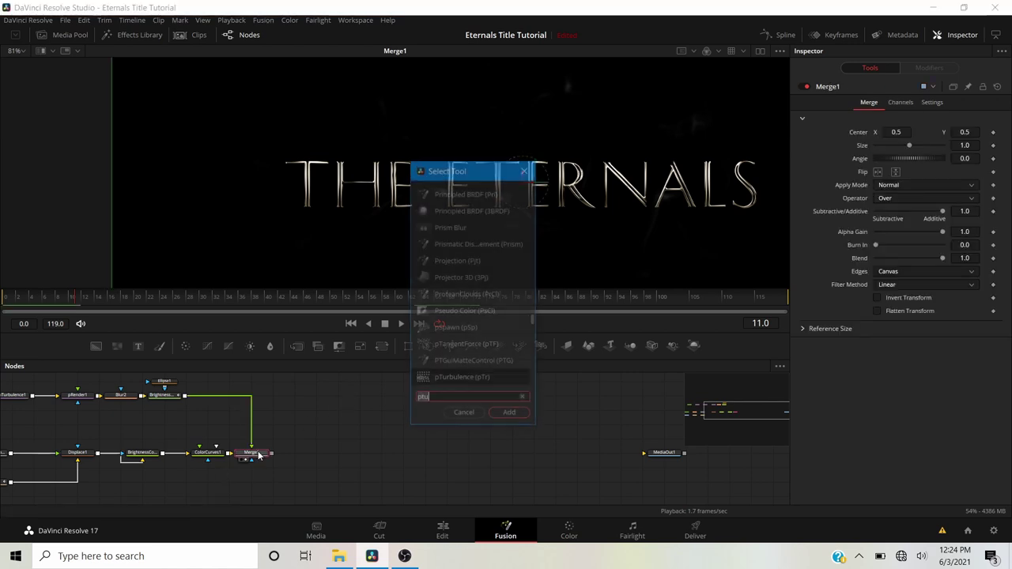
type("lensm")
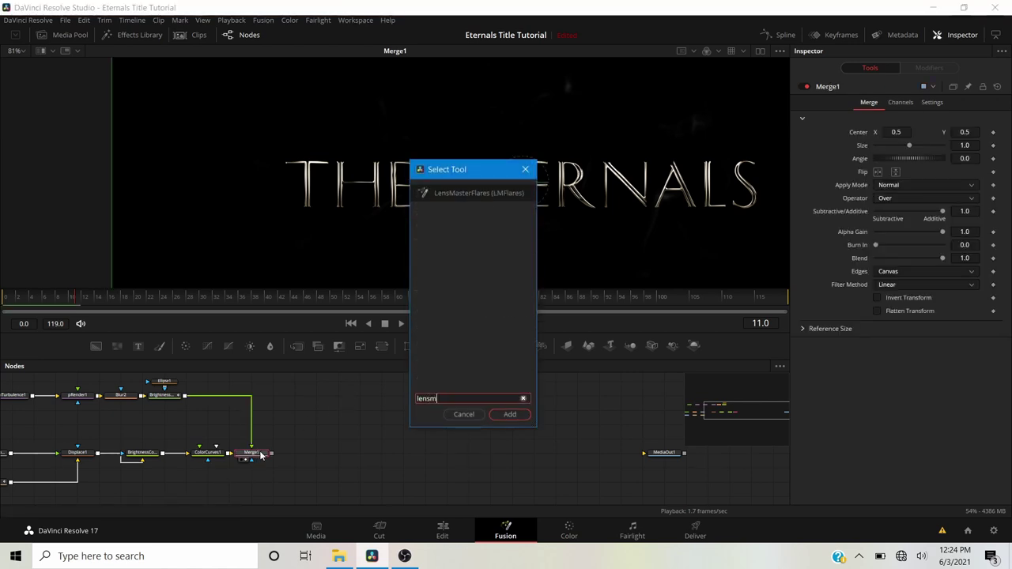
key("Return")
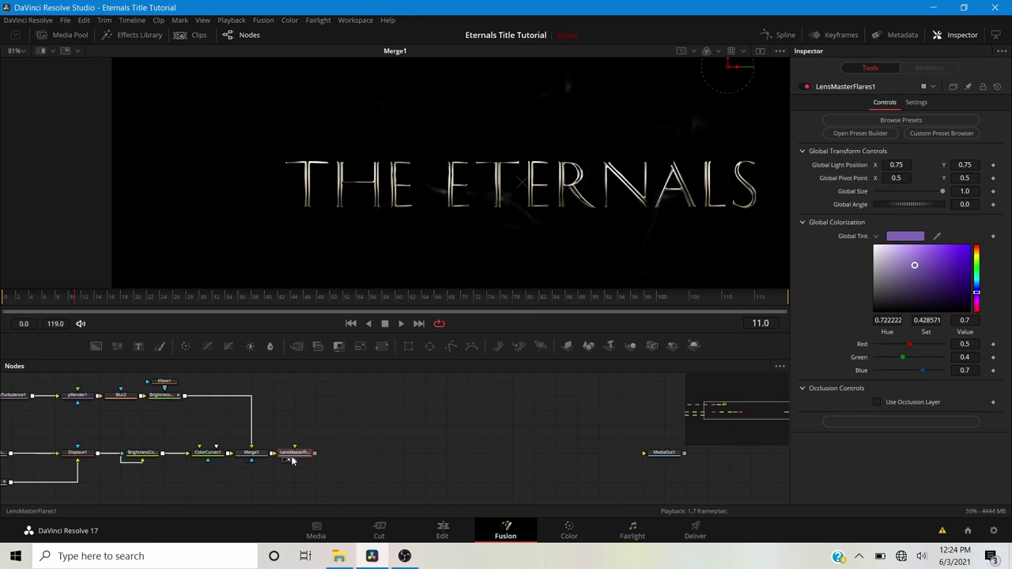
left_click_drag(305, 454, 327, 456)
key("1")
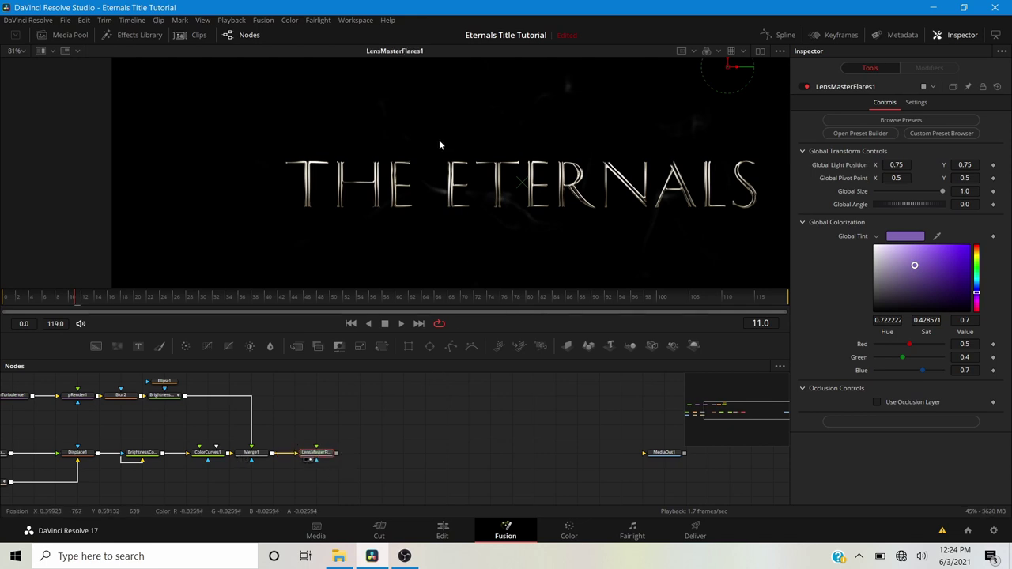
scroll(440, 142, "down", 2)
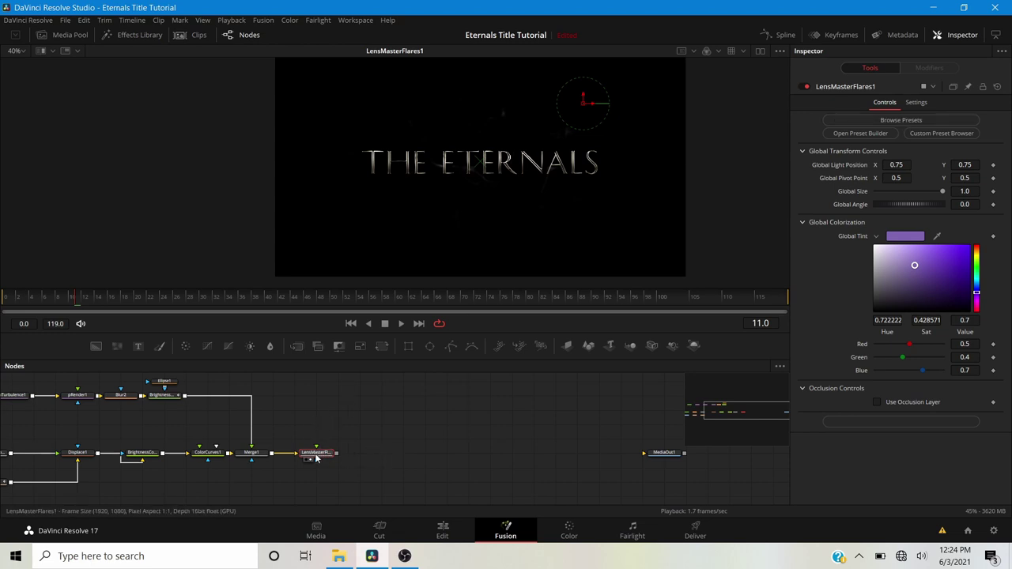
Add the Neverland preset from the Magical flare category after LensMasterFlares1 and close the preset browser.
left_click(852, 119)
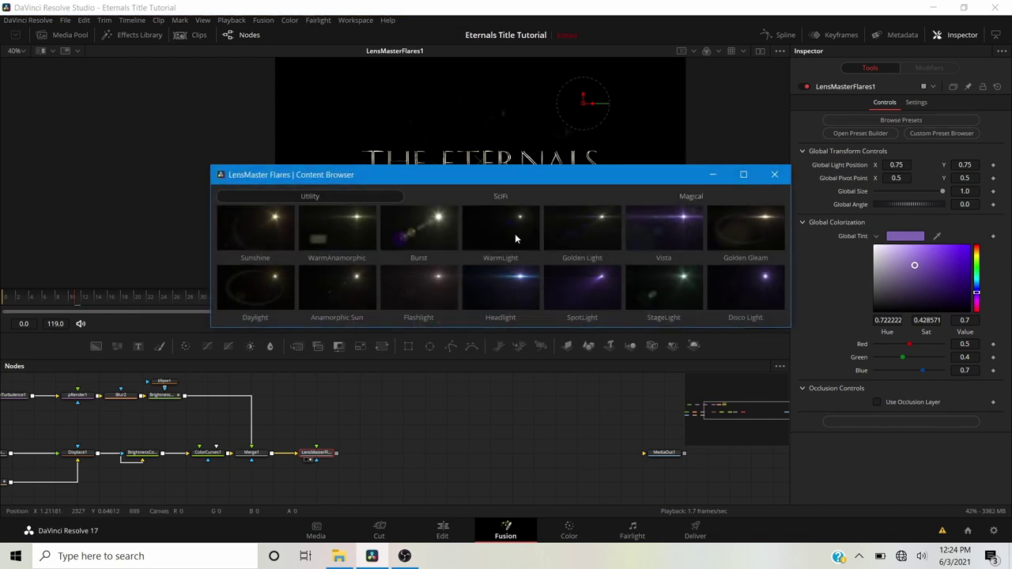
left_click(699, 198)
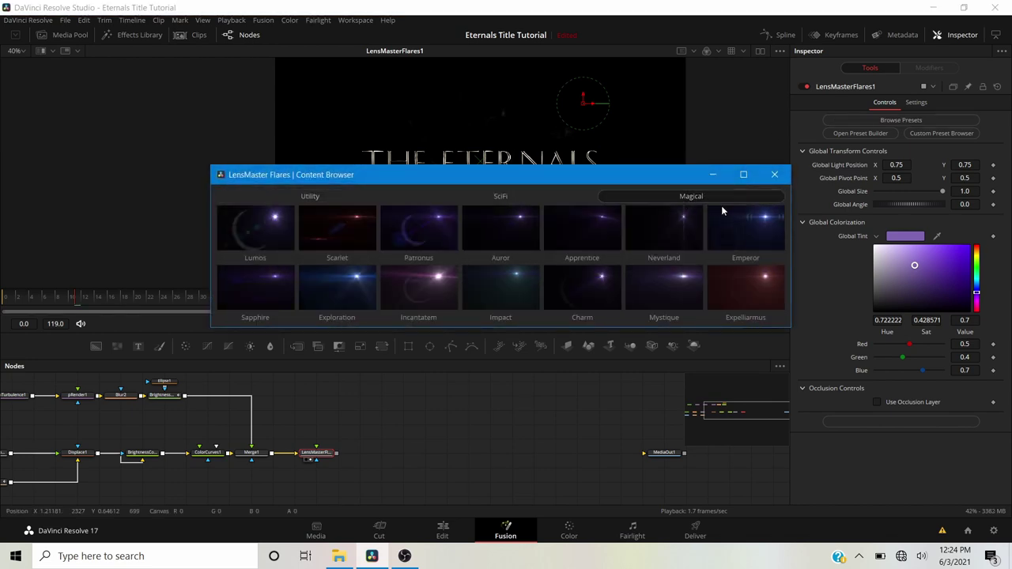
left_click(663, 233)
left_click_drag(361, 454, 381, 455)
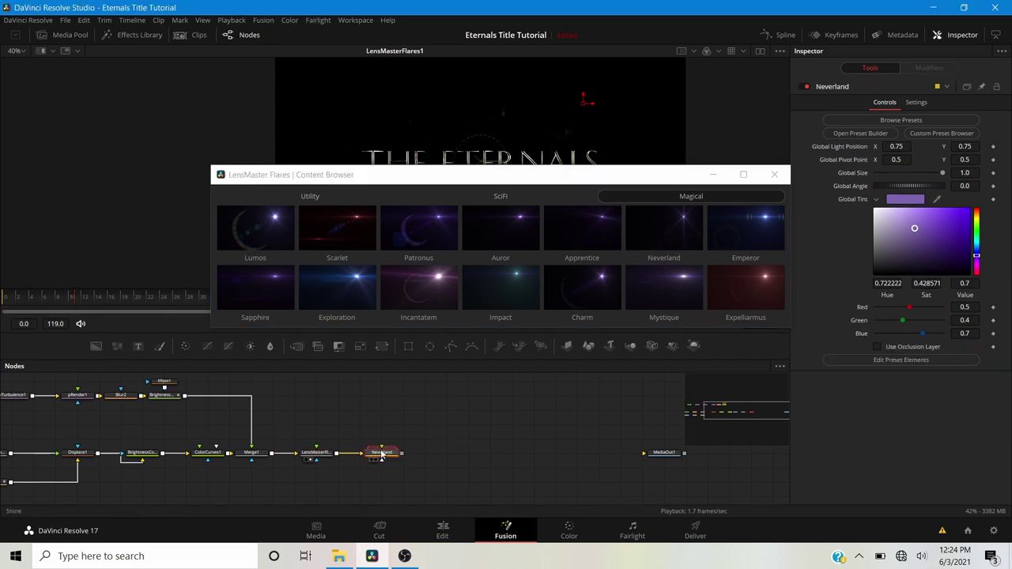
left_click(774, 174)
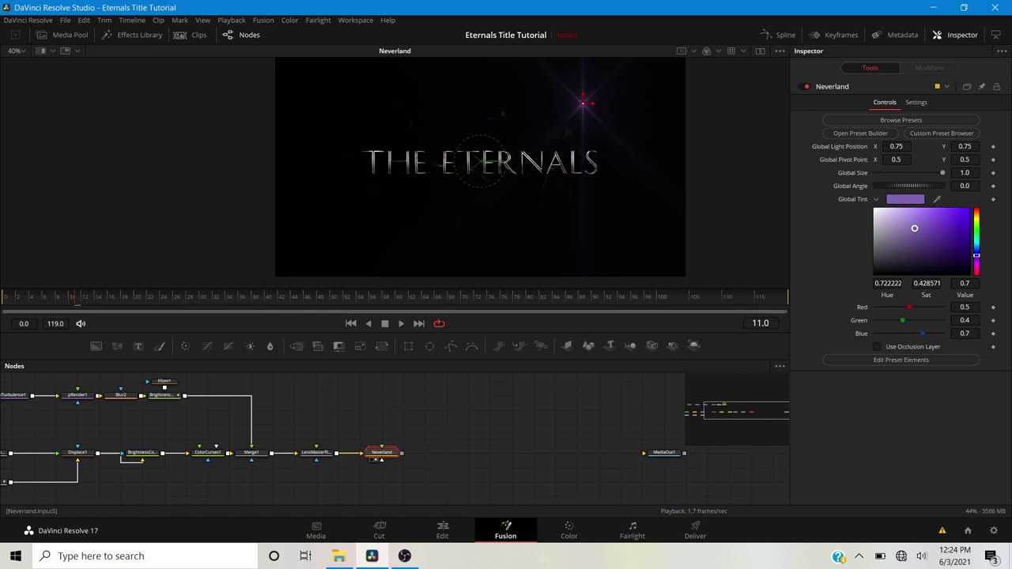
Center the Neverland flare by setting its Global Light Position to X 0.5, Y 0.5.
left_click(896, 146)
type(".5")
key("Tab")
type(".5")
key("Tab")
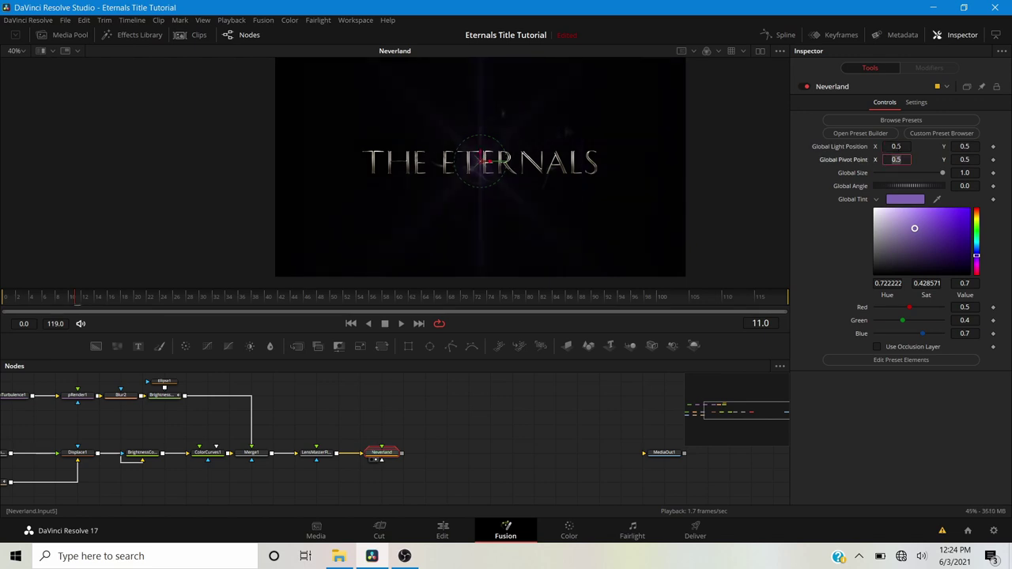
scroll(486, 174, "up", 5)
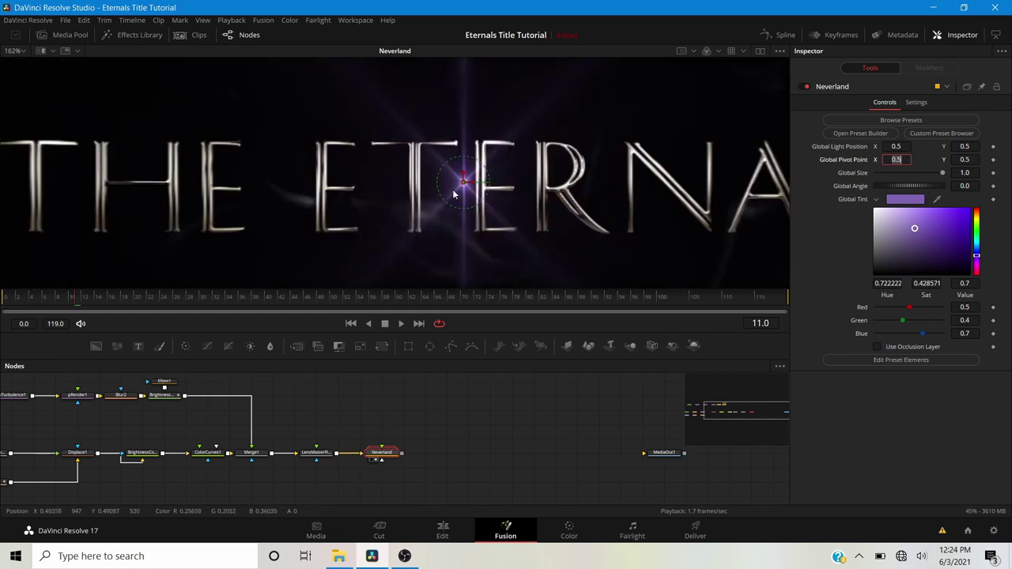
key("ctrl+f")
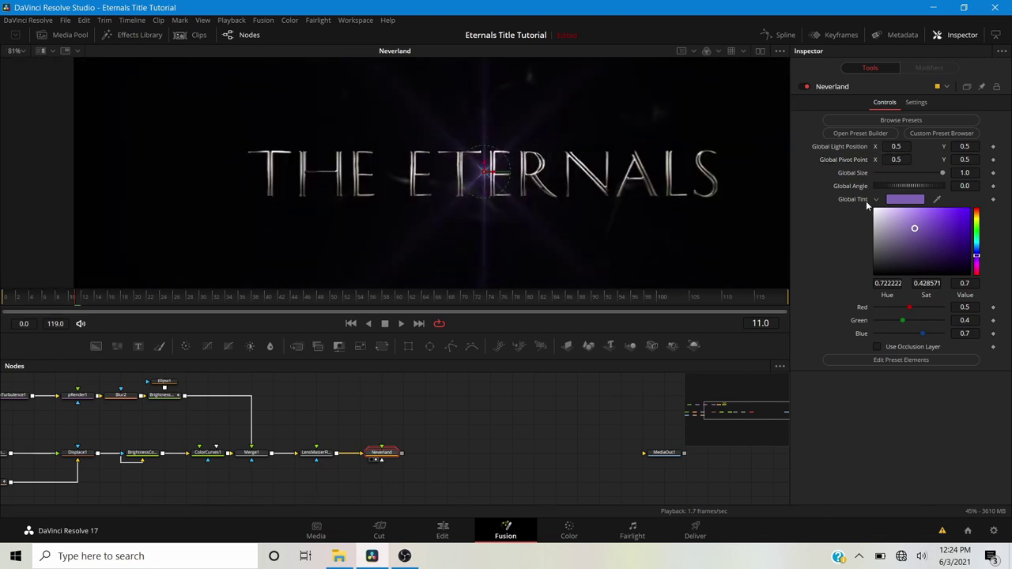
Set the Neverland flare's Global Angle to 90.
left_click(965, 185)
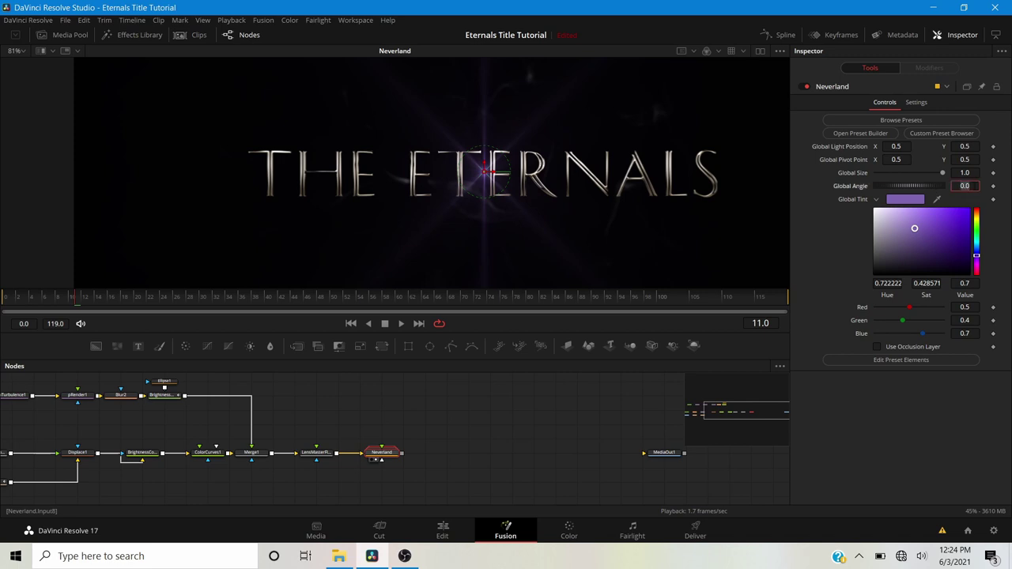
type("90")
key("Return")
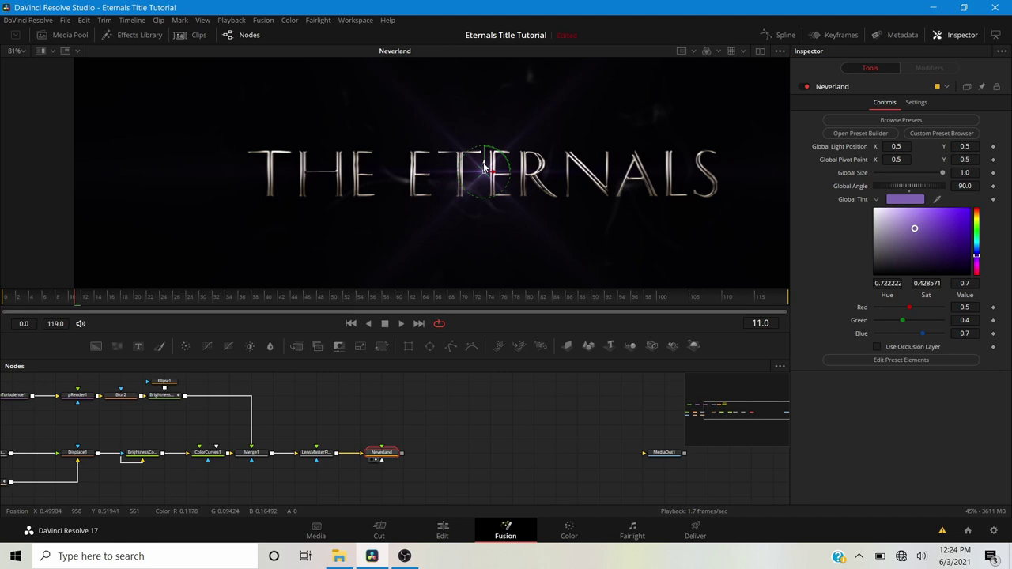
Move the flare's light straight down to just below the lettering, at about Y 0.44, and inspect it up close.
left_click_drag(484, 170, 488, 194)
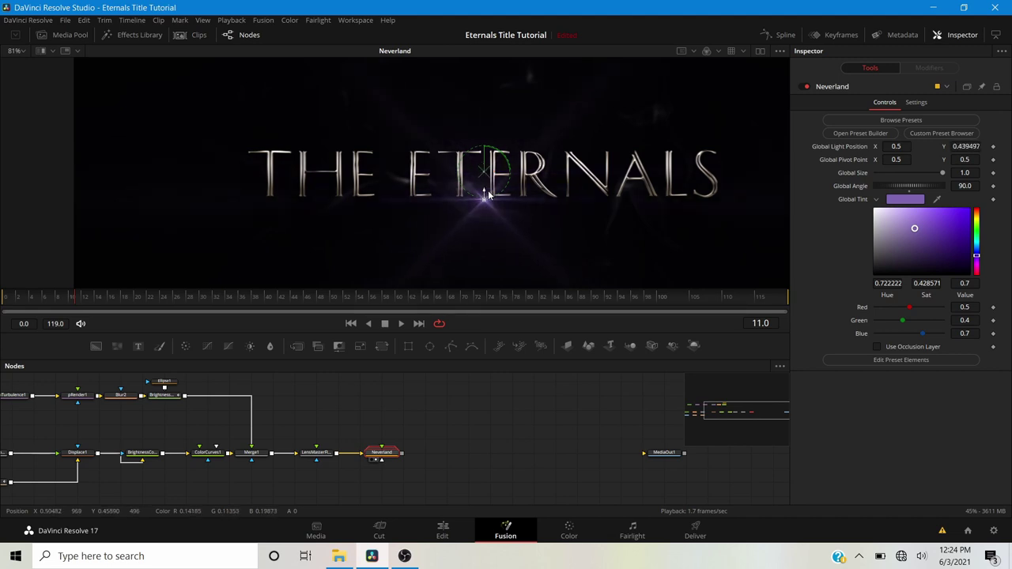
scroll(488, 194, "up", 8)
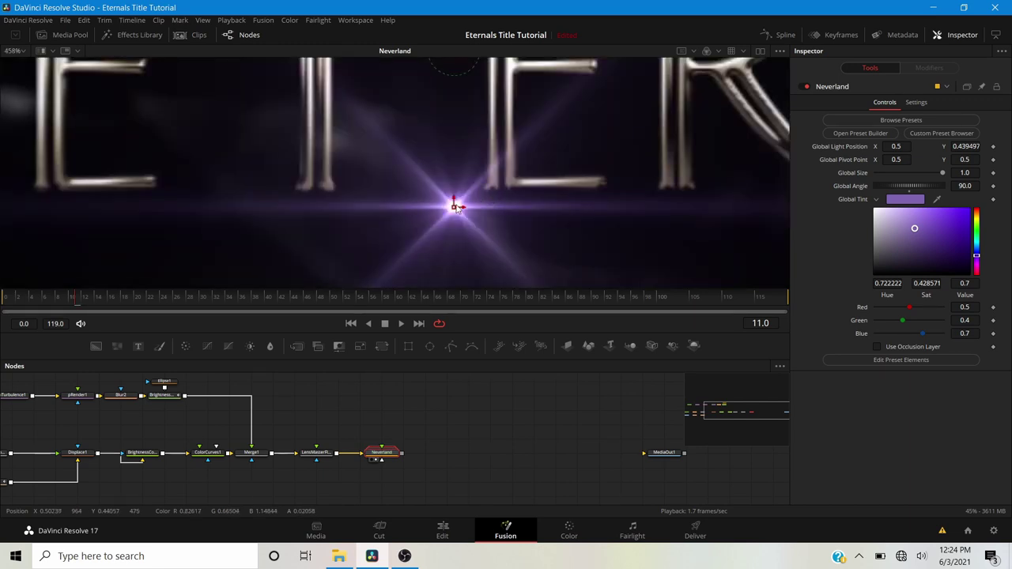
scroll(465, 207, "down", 8)
scroll(465, 207, "up", 3)
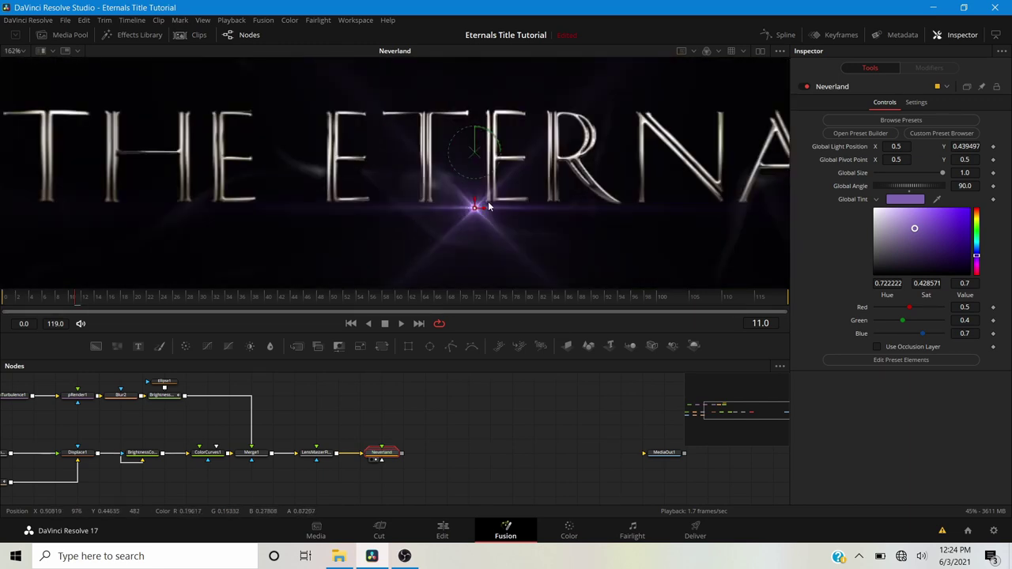
Examine the preset elements and nodes inside the Neverland group, and leave the group collapsed.
left_click(896, 363)
left_click_drag(401, 442, 422, 391)
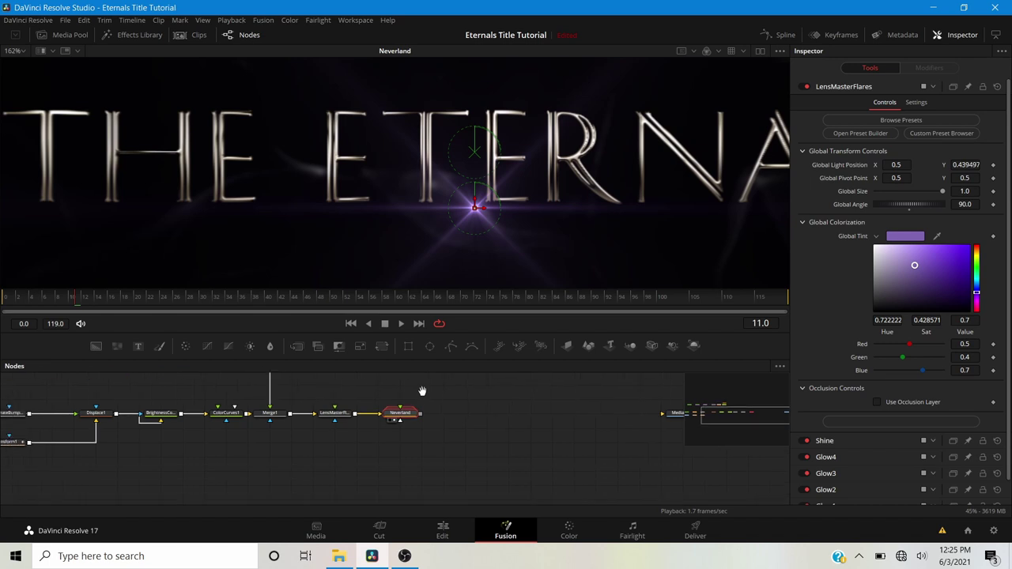
left_click(407, 415)
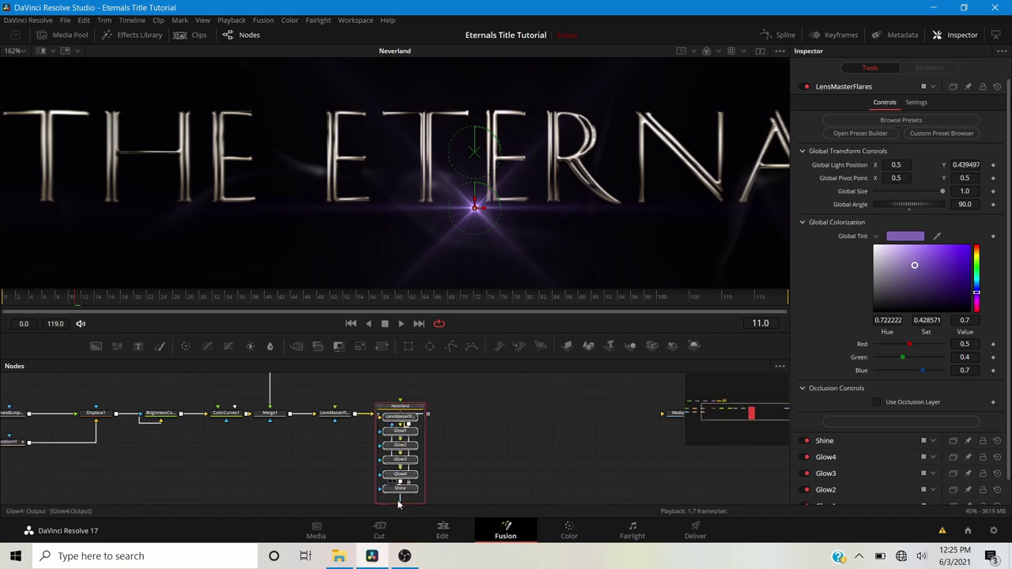
left_click(381, 408)
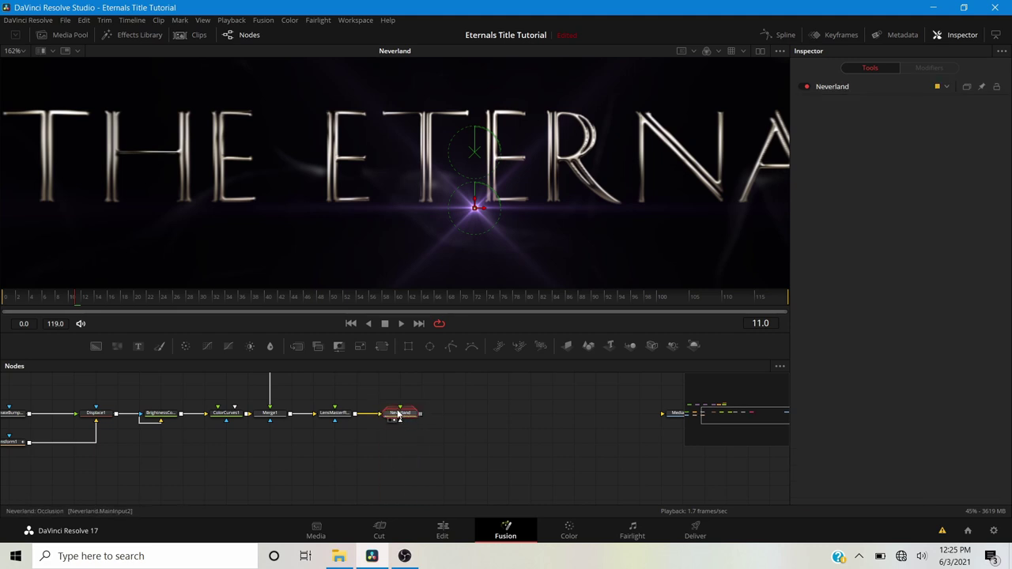
left_click(398, 415)
left_click(381, 408)
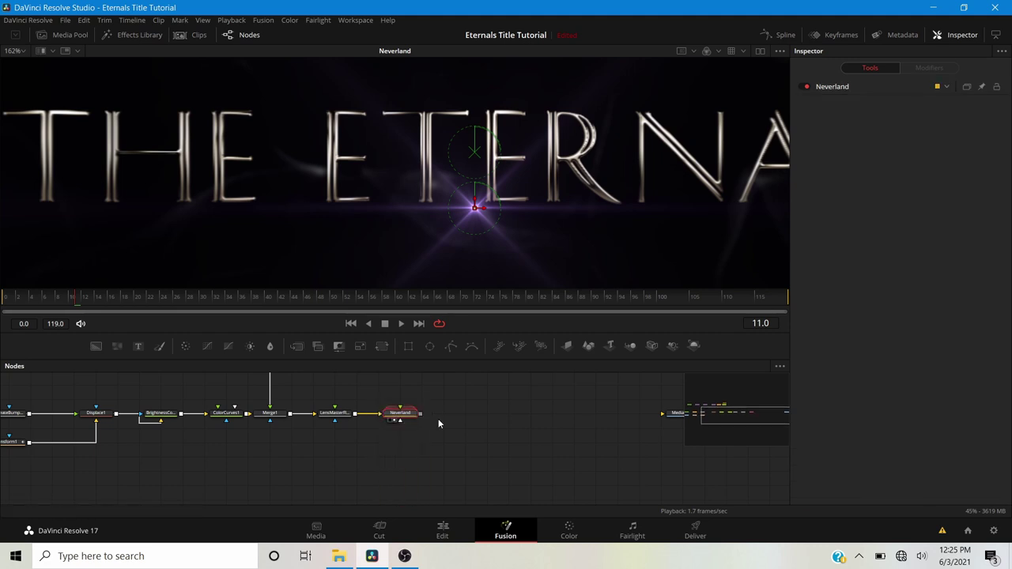
Open Neverland's preset elements and reduce the Y Size of Glow3 and Glow2 to the minimum to remove the diagonal rays.
left_click(411, 414)
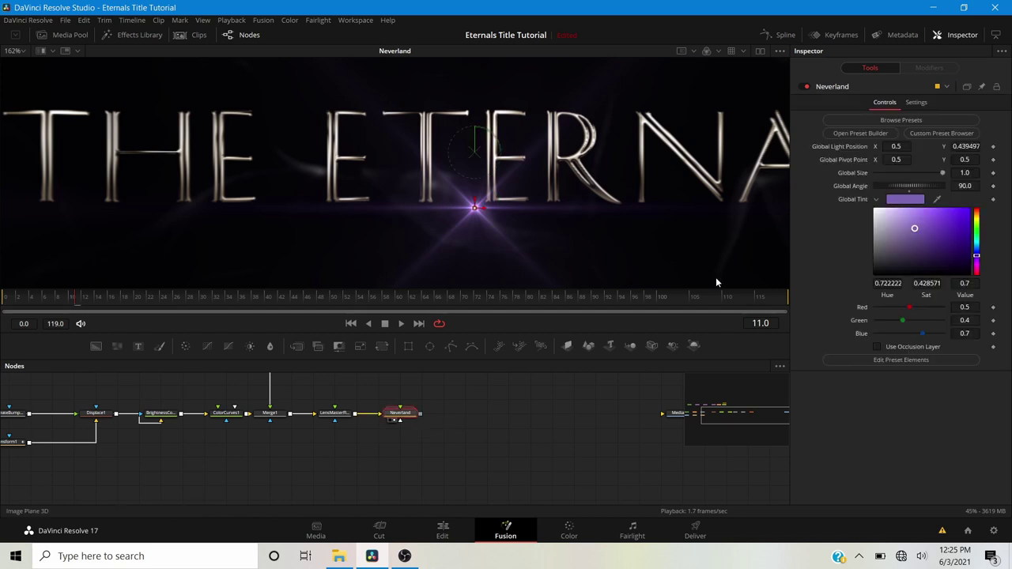
left_click(862, 361)
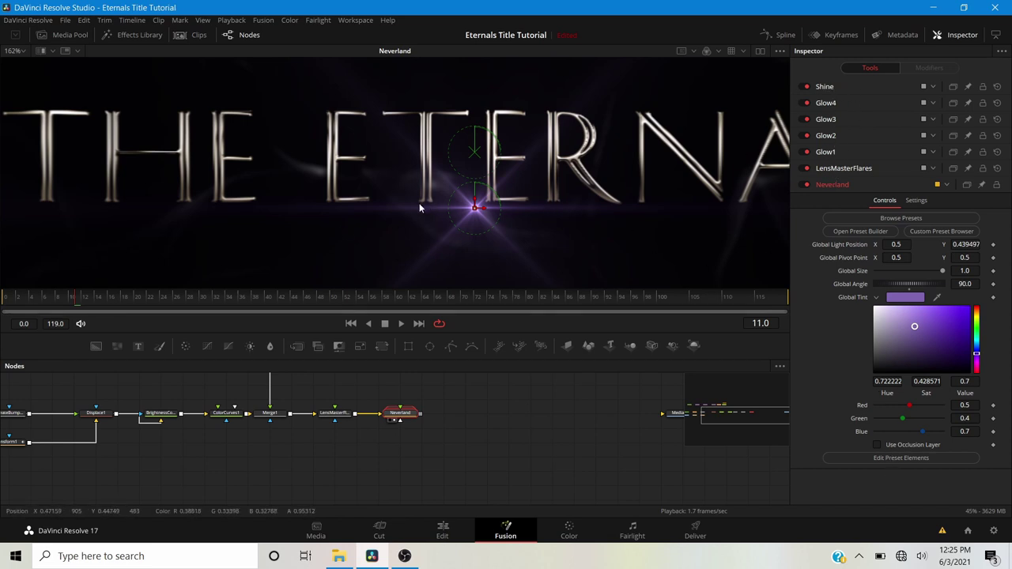
left_click(826, 120)
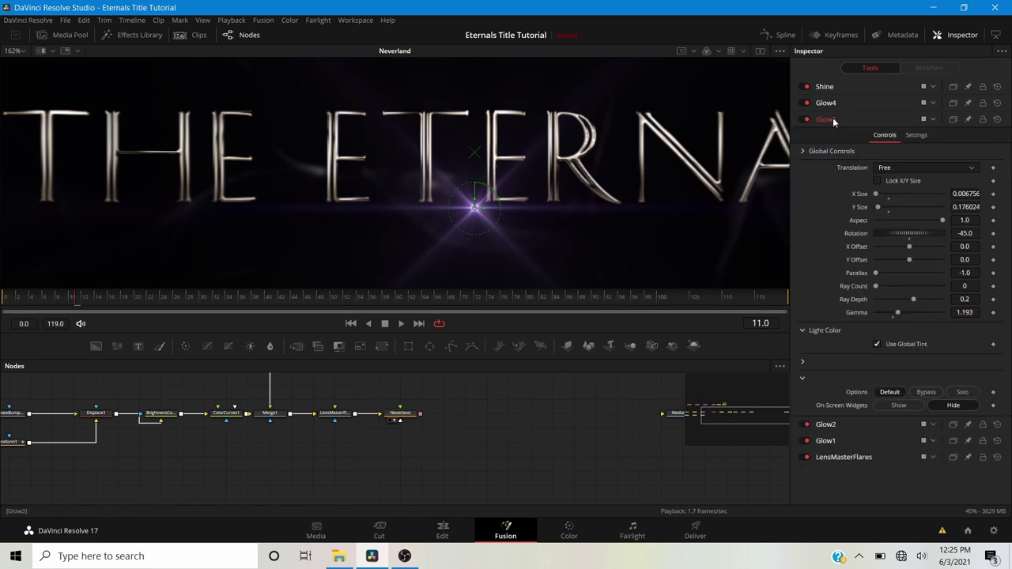
left_click_drag(879, 210, 868, 212)
left_click(838, 426)
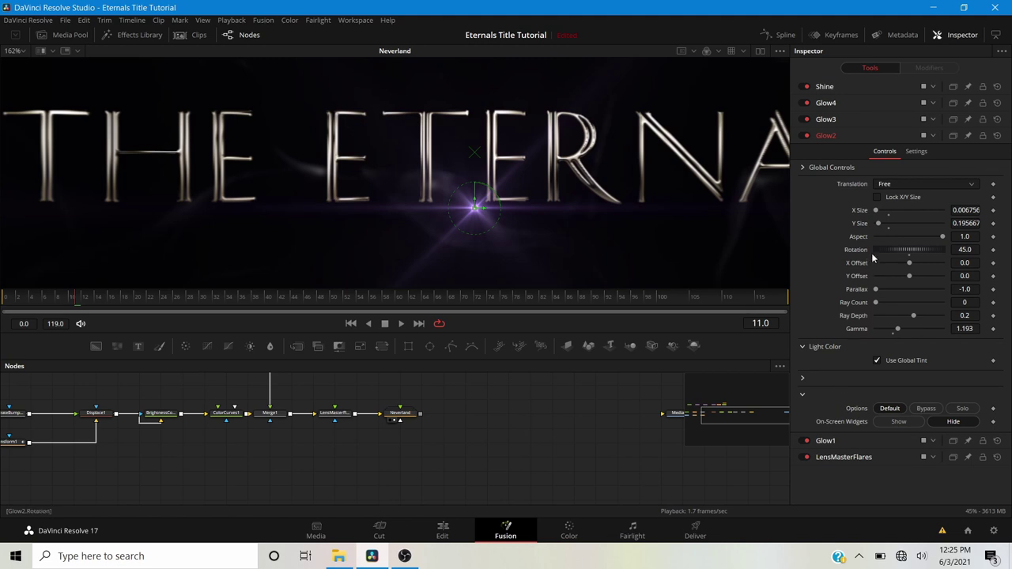
left_click_drag(878, 223, 867, 227)
Open Glow1's controls, show its on-screen widgets and raise its Y Size to about 1.01 to lengthen the horizontal streak.
left_click(825, 441)
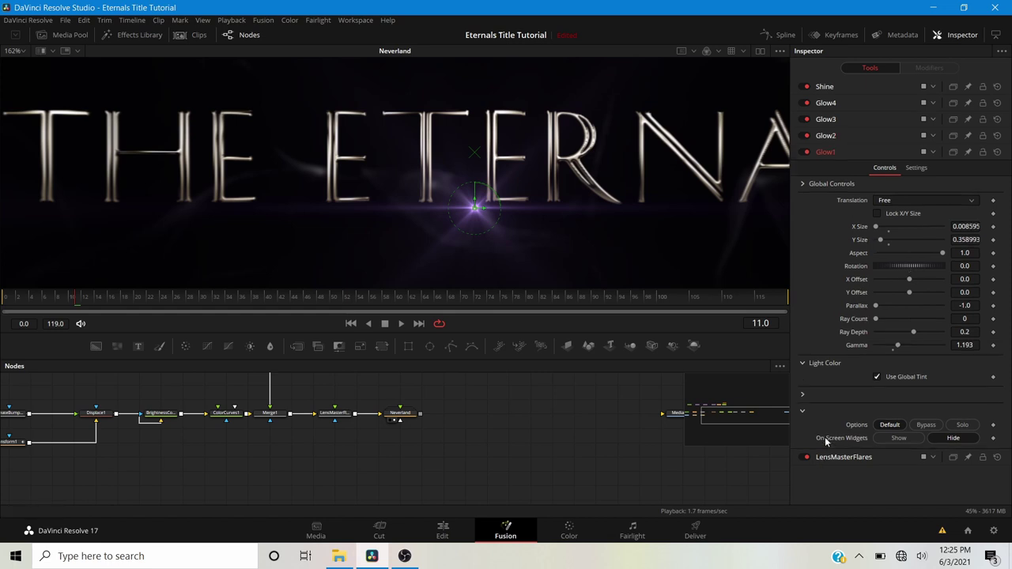
left_click(900, 438)
left_click_drag(883, 242, 969, 251)
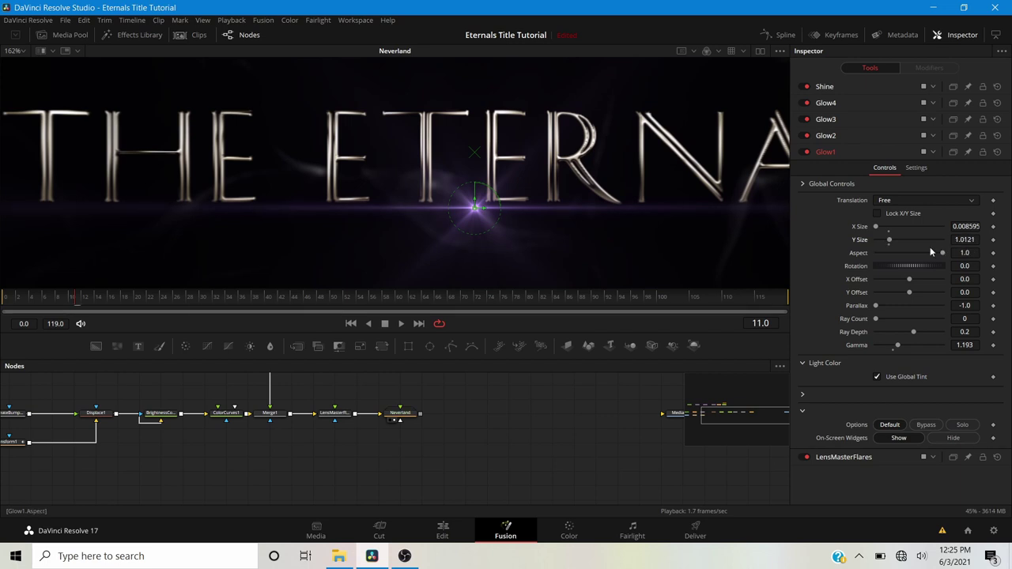
scroll(511, 198, "down", 5)
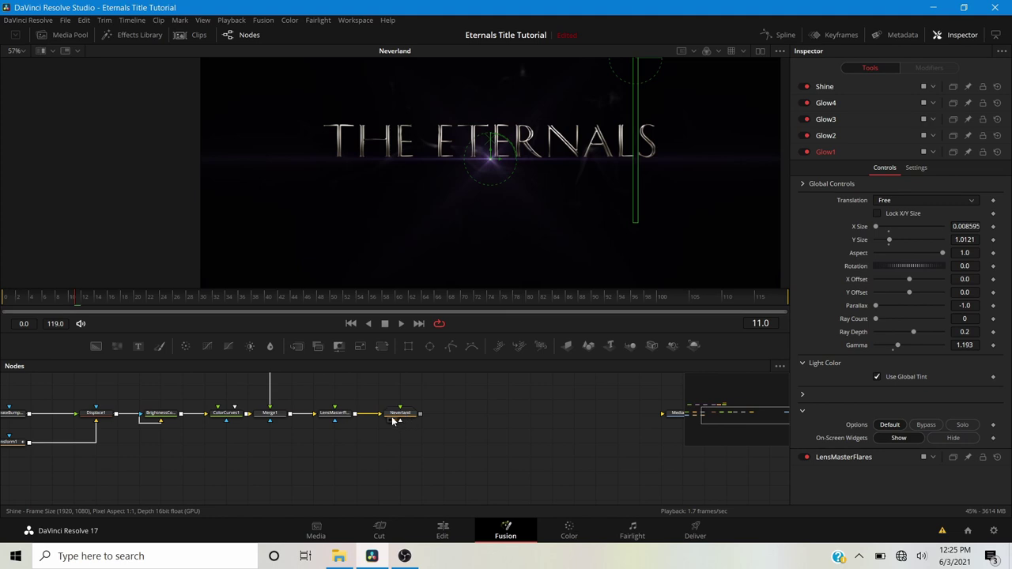
scroll(495, 159, "up", 3)
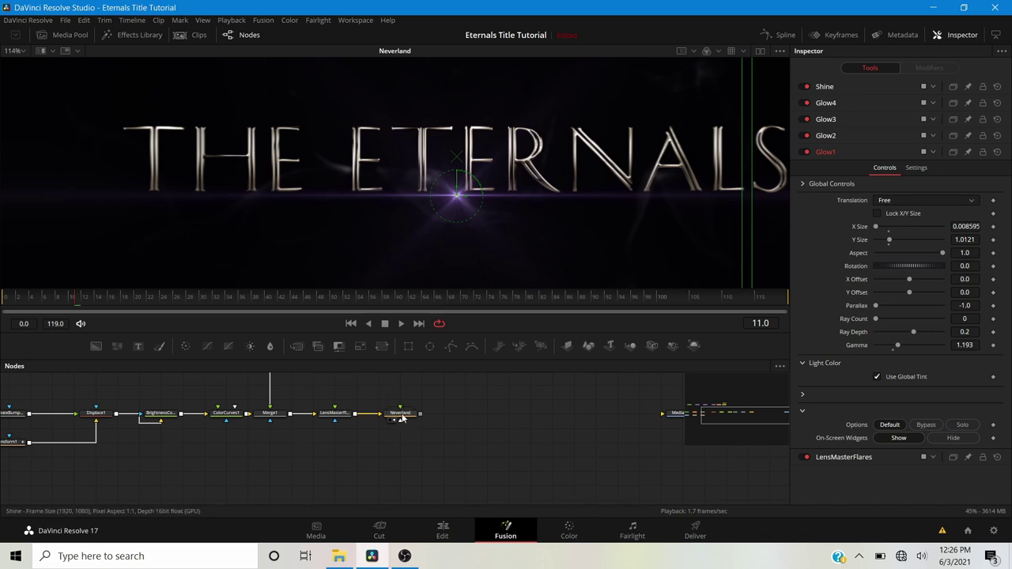
Change the Neverland flare's Global Tint from purple to yellow with a hue of 0.152.
left_click(400, 414)
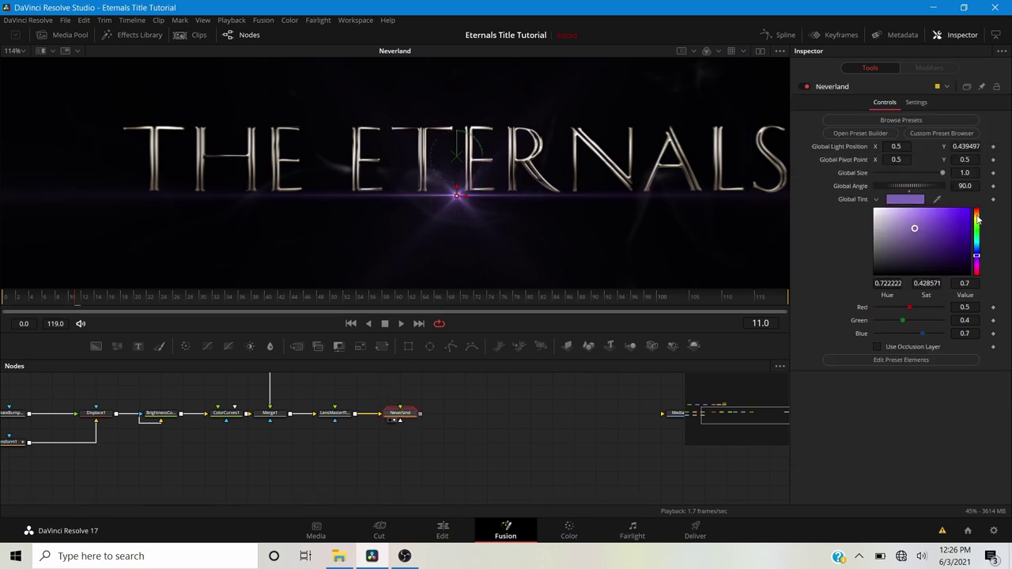
left_click(977, 220)
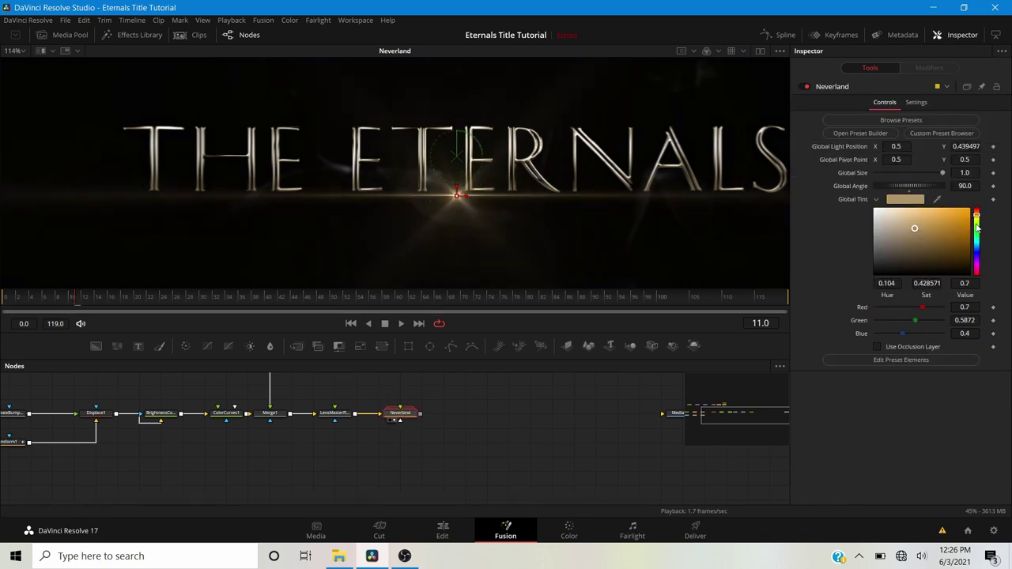
left_click(977, 217)
scroll(565, 207, "down", 3)
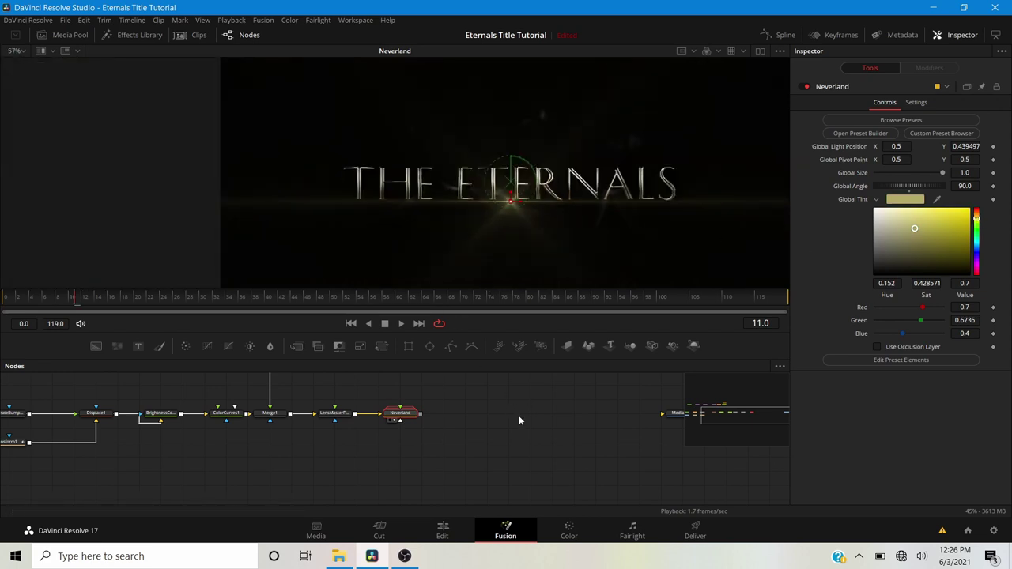
left_click(499, 432)
scroll(511, 199, "up", 2)
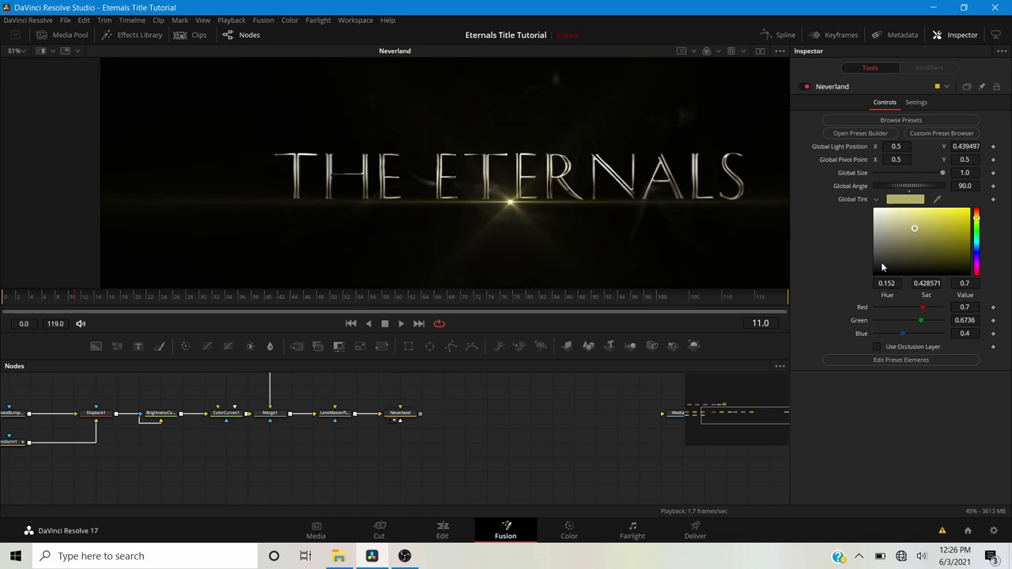
Set the Global Tint's saturation to 0.3 and its value to 0.5.
left_click(927, 283)
key("BackSpace")
type(".3")
key("Return")
left_click(964, 283)
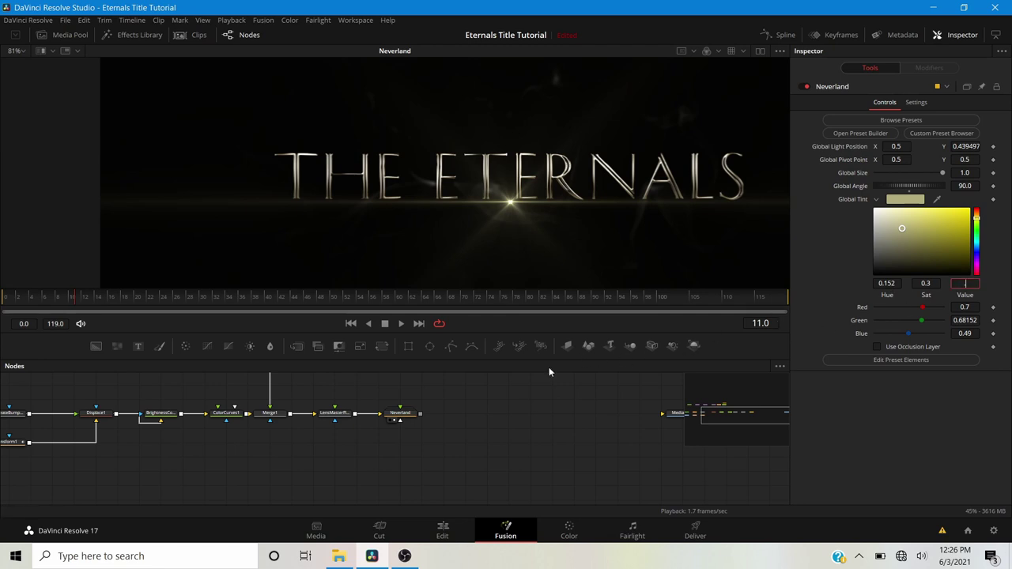
type(".5")
key("Return")
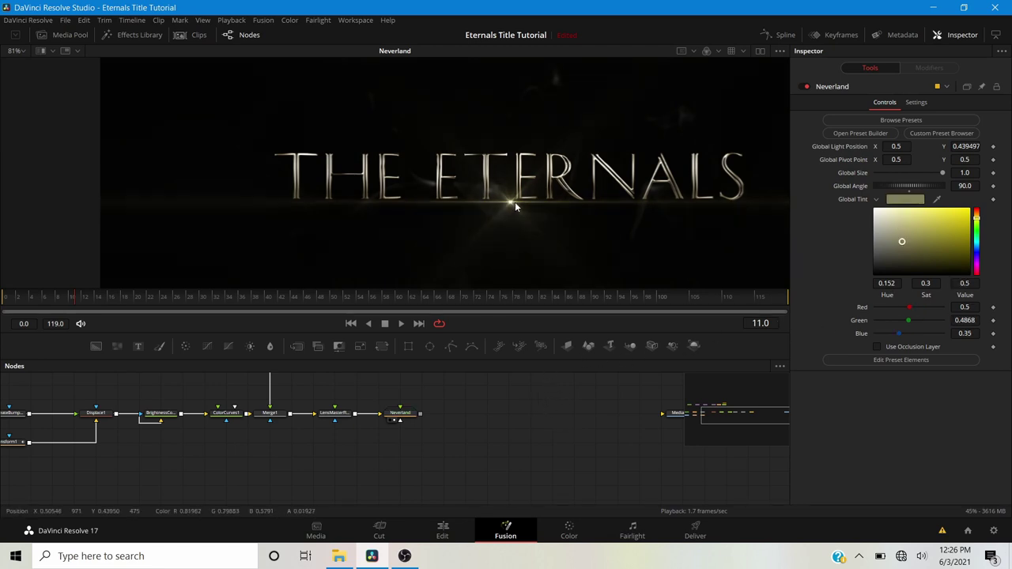
Nudge the Neverland flare's light slightly upward to about Y 0.4405, and check it against the full title.
scroll(510, 206, "up", 3)
scroll(511, 206, "up", 4)
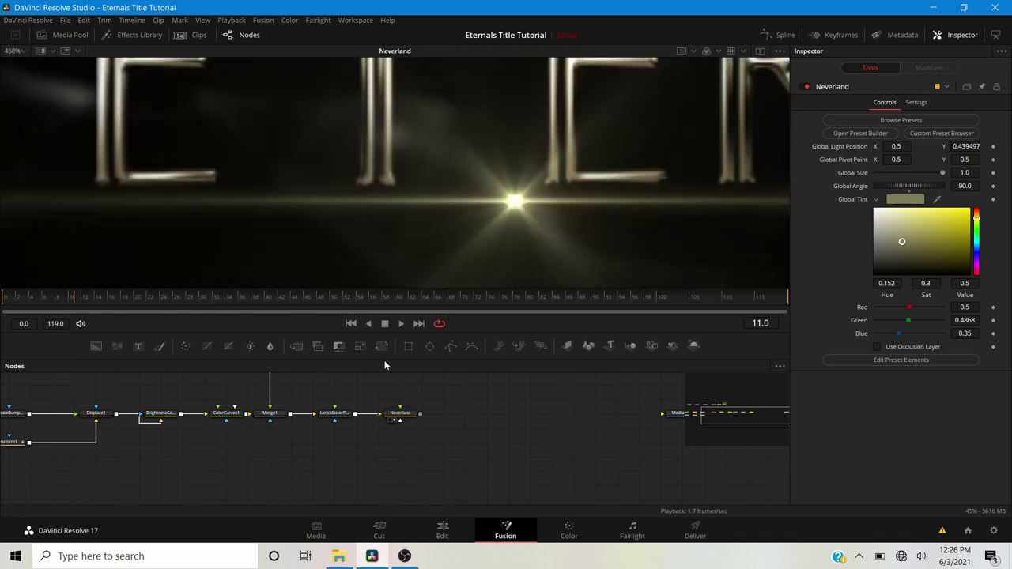
left_click(399, 414)
left_click_drag(515, 198, 515, 197)
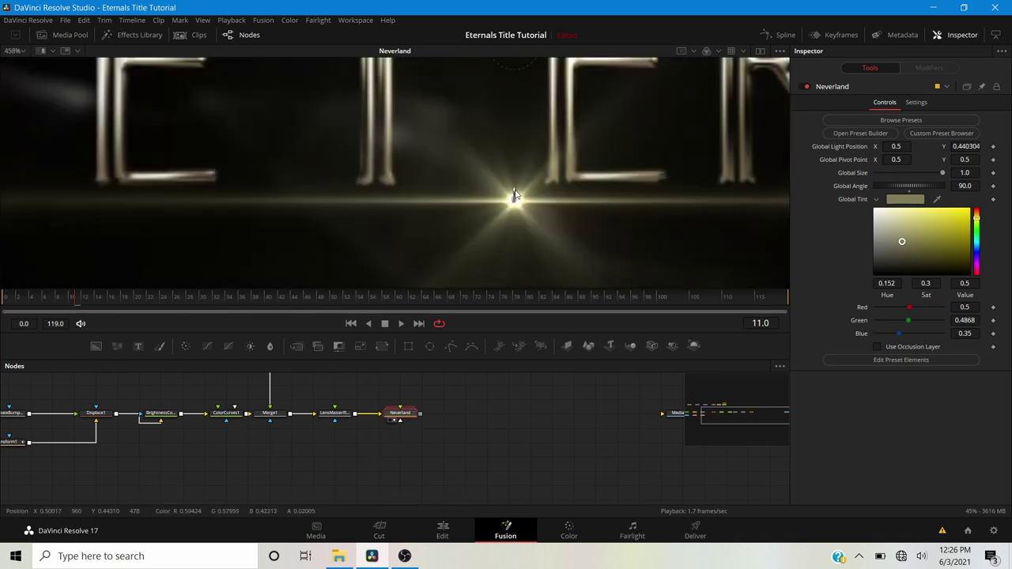
scroll(514, 195, "down", 3)
scroll(513, 198, "down", 4)
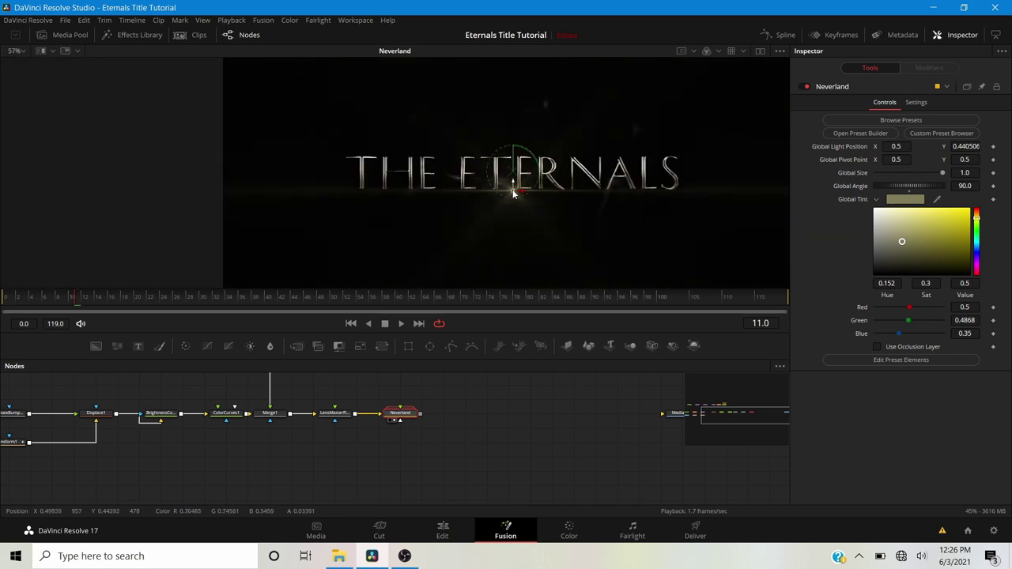
scroll(512, 200, "down", 1)
scroll(502, 204, "down", 1)
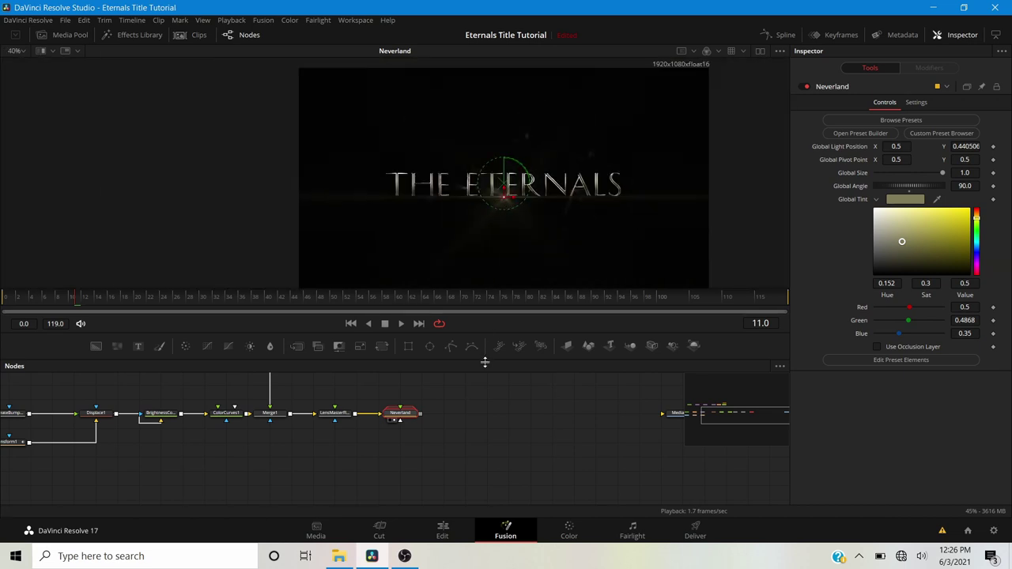
left_click(486, 391)
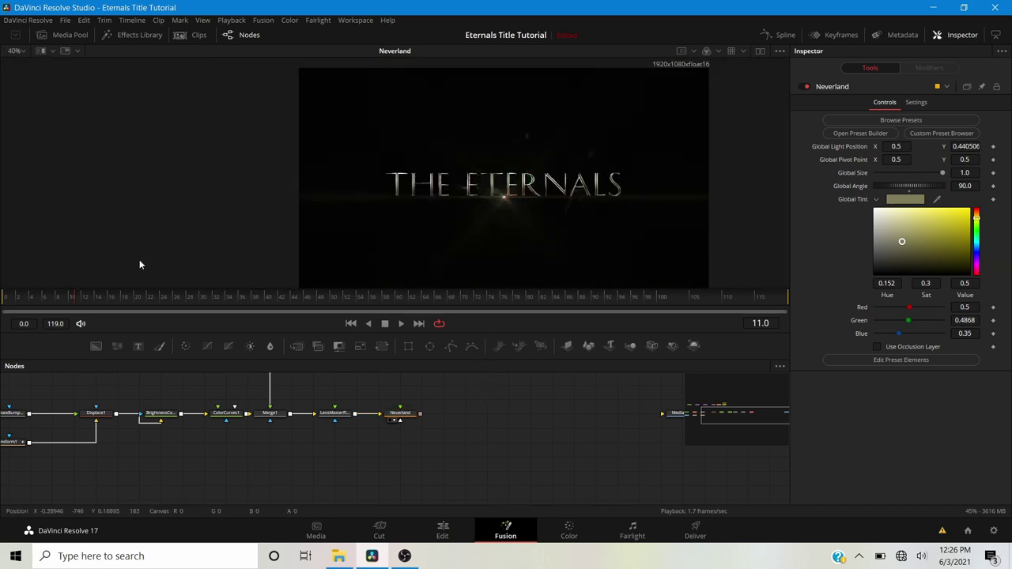
Keyframe Neverland's Global Size to grow from 0.0 at frame 0 to 1.0 at frame 24.
left_click(2, 291)
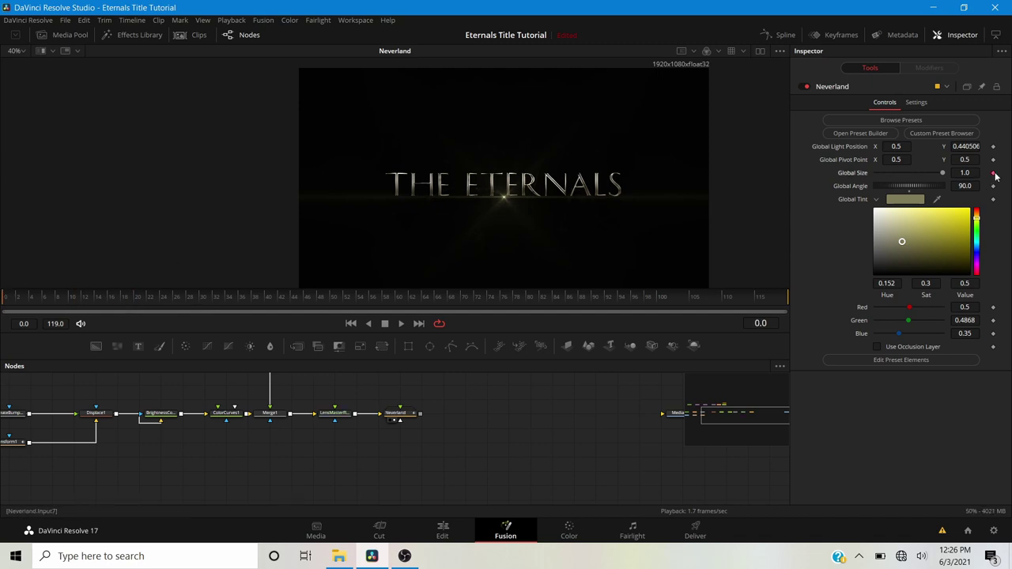
left_click(162, 296)
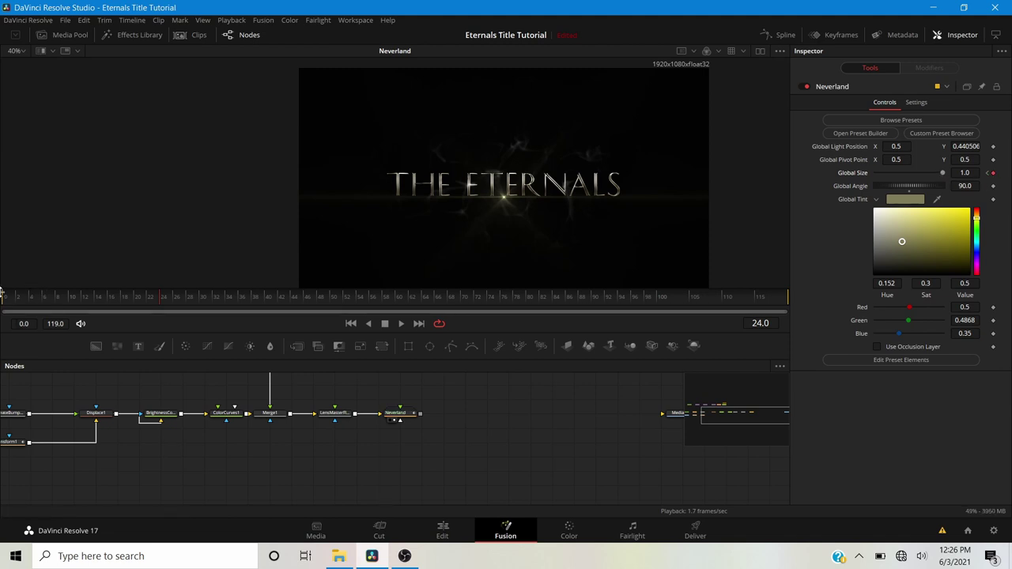
key("Home")
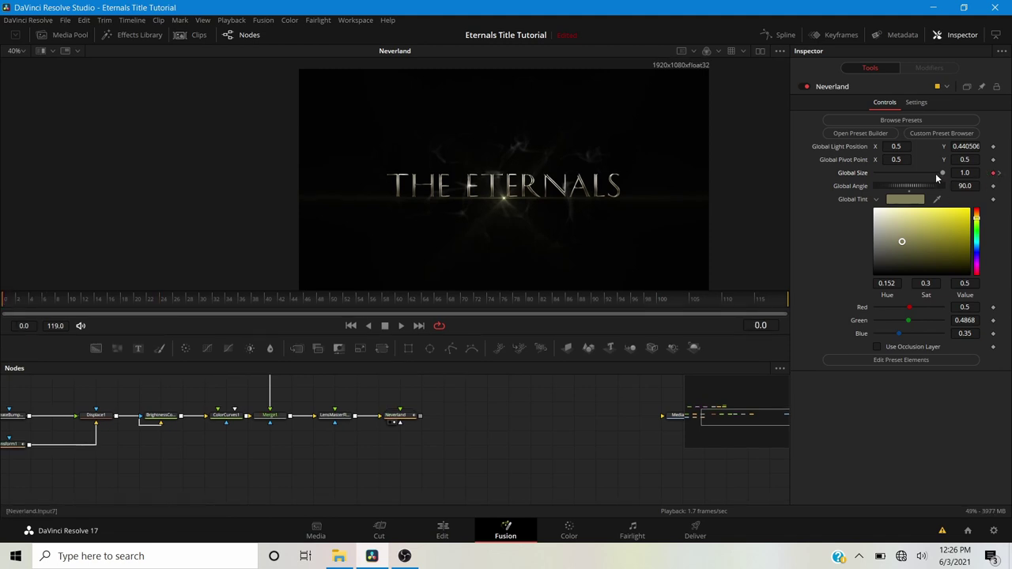
left_click_drag(942, 173, 835, 174)
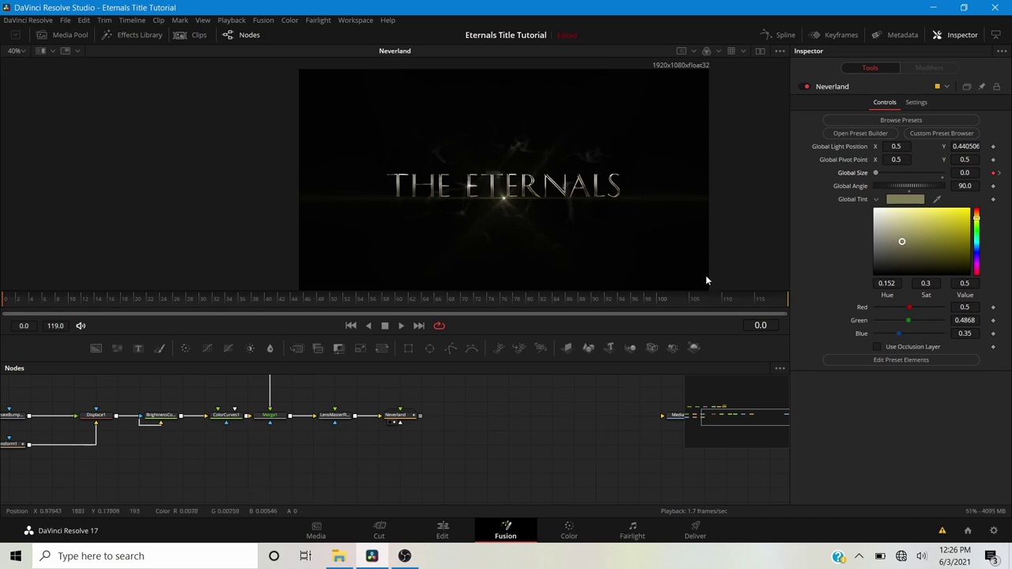
Keyframe Neverland's Global Size to hold 1.0 until near frame 100 and shrink to 0.0 at frame 119.
left_click(663, 299)
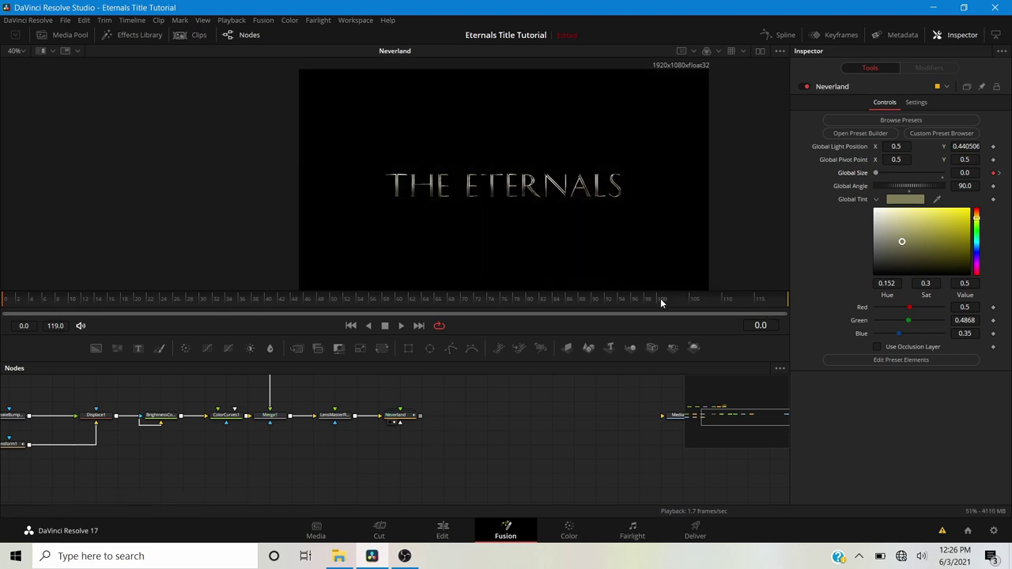
left_click(993, 172)
left_click_drag(944, 173, 802, 175)
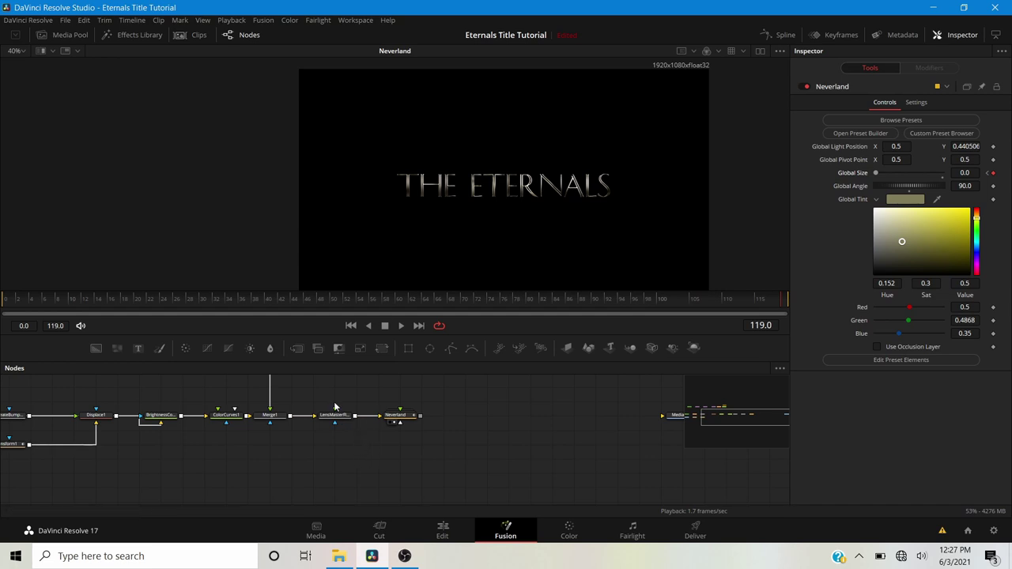
Make room before Merge1 by shifting it and the flare nodes, and insert a BrightnessContrast node between ColorCurves1 and Merge1.
left_click_drag(334, 408, 444, 444)
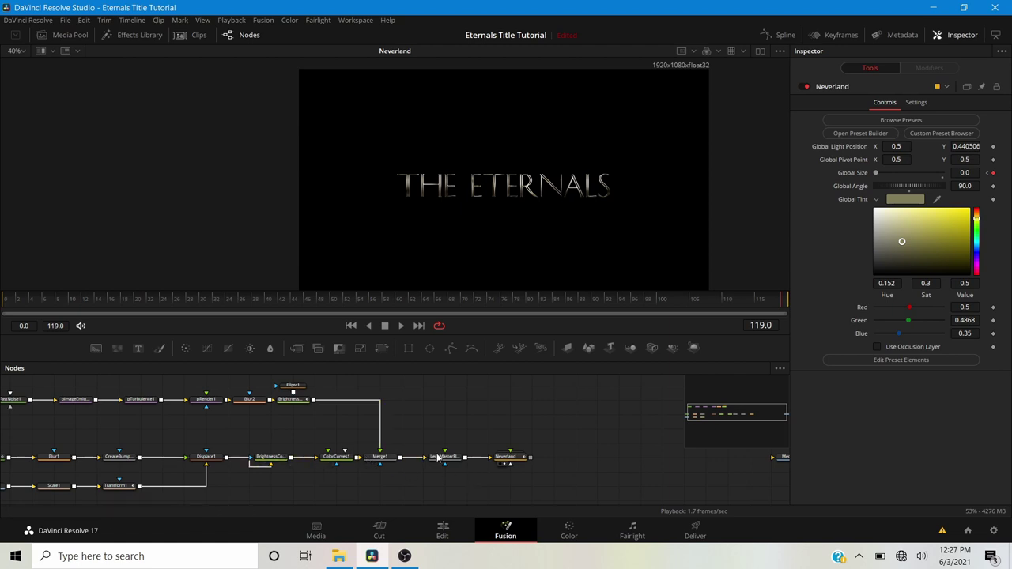
left_click_drag(425, 435, 571, 457)
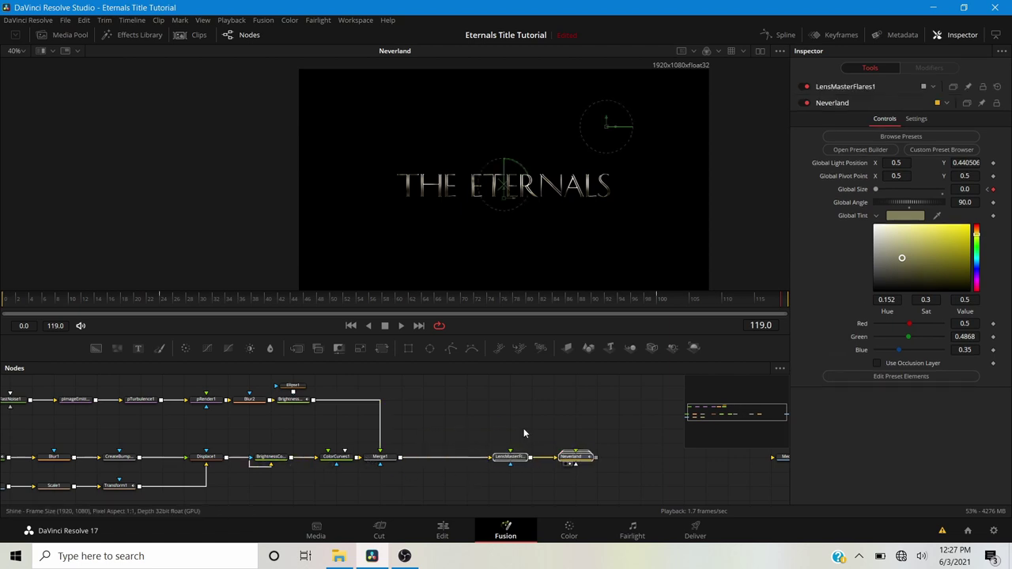
left_click_drag(381, 458, 467, 457)
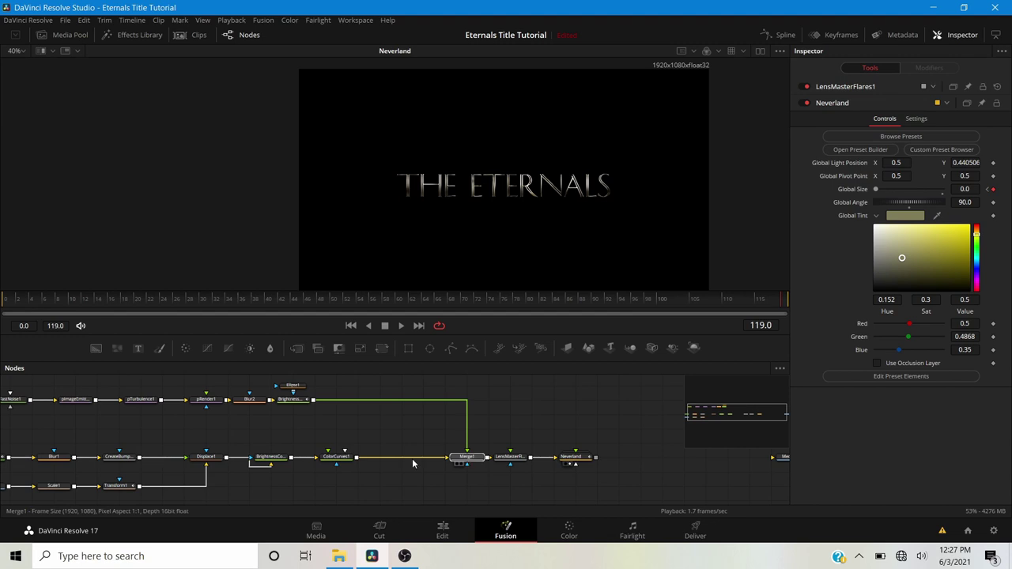
left_click(348, 455)
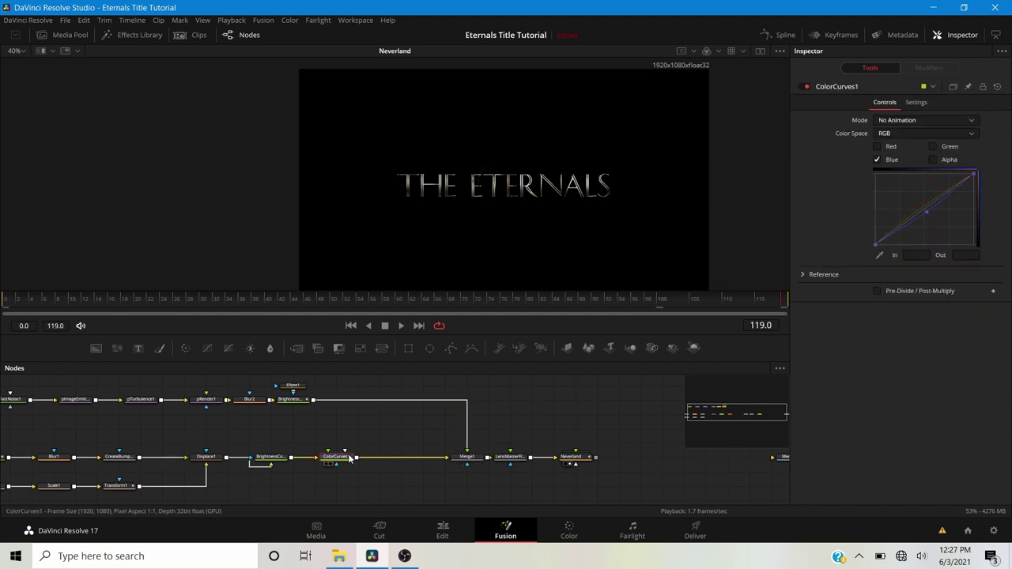
left_click(250, 348)
left_click_drag(362, 452, 401, 464)
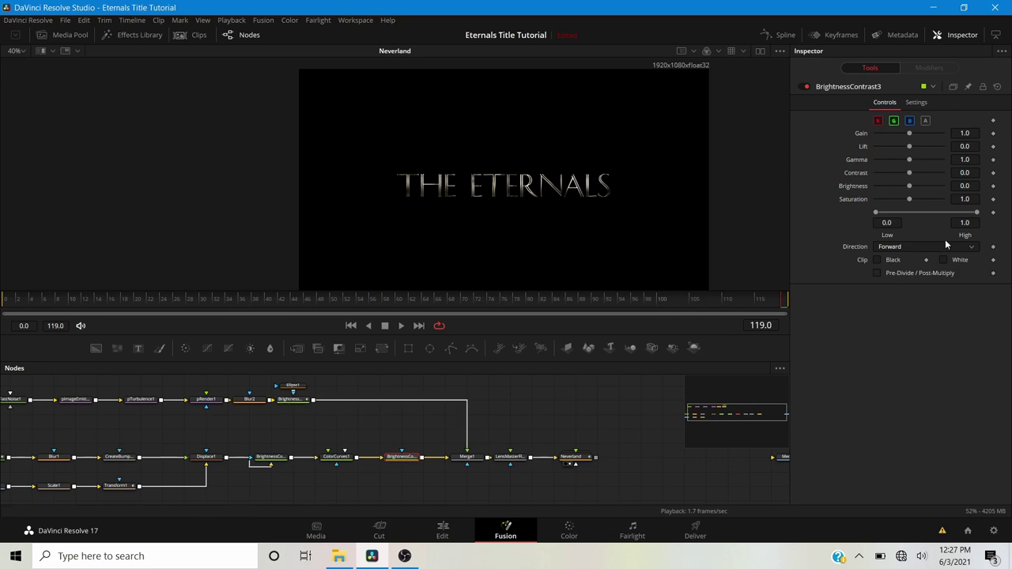
Keyframe the new BrightnessContrast node's Gain from 0.0 at frame 0 to 1.0 at frame 16 to fade in the title.
left_click_drag(18, 299, 0, 299)
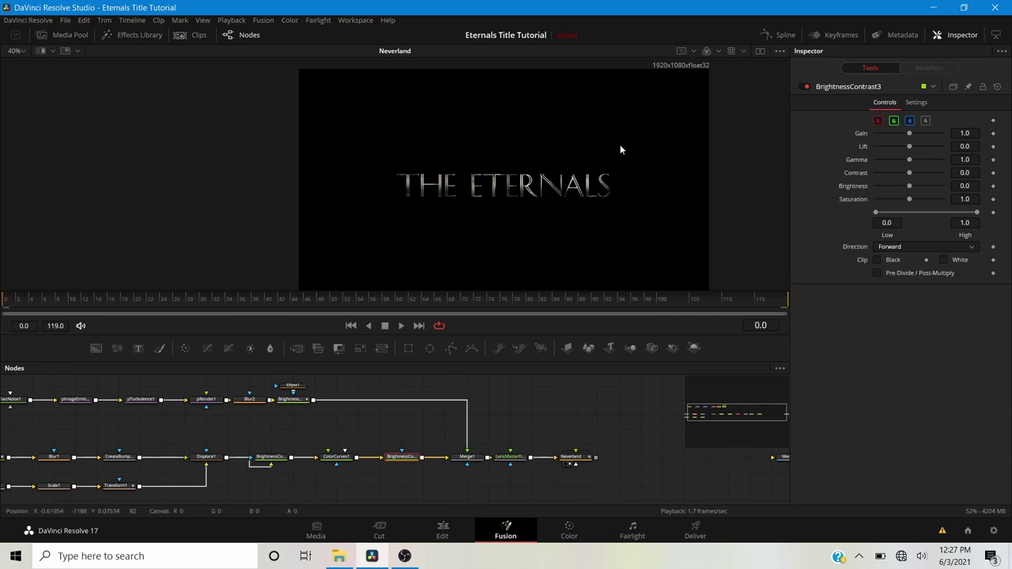
left_click(993, 134)
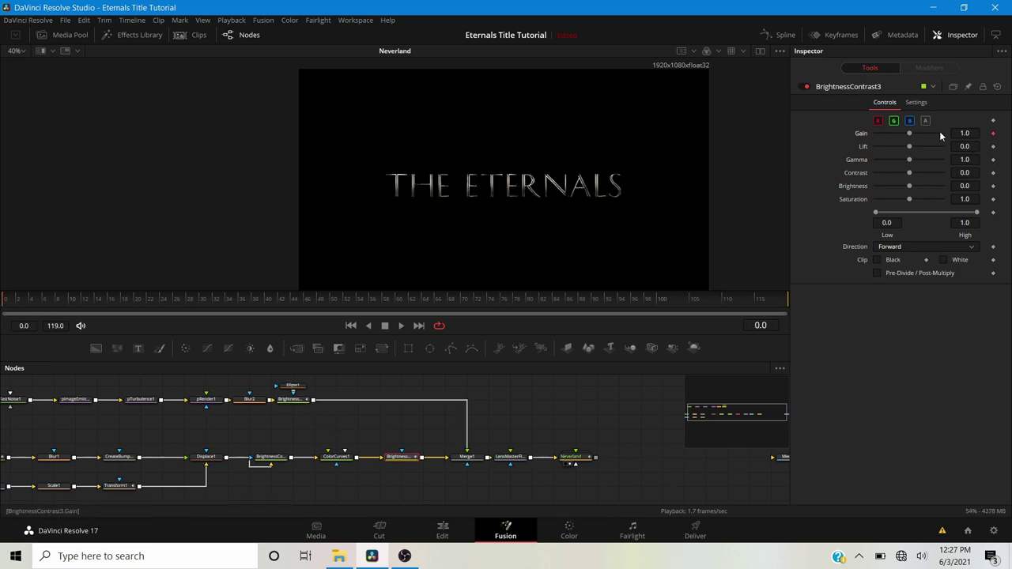
left_click_drag(911, 133, 745, 147)
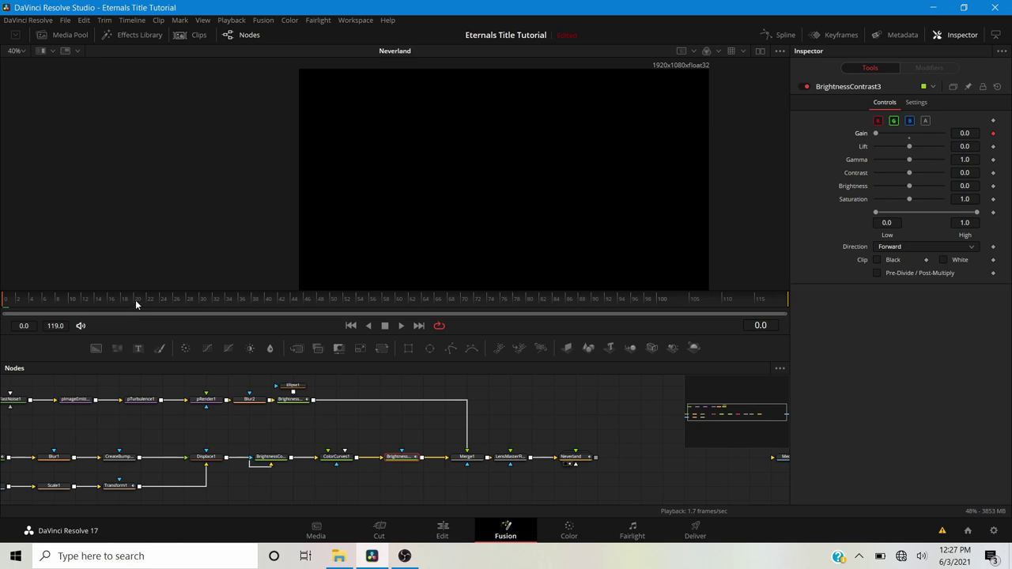
left_click(110, 299)
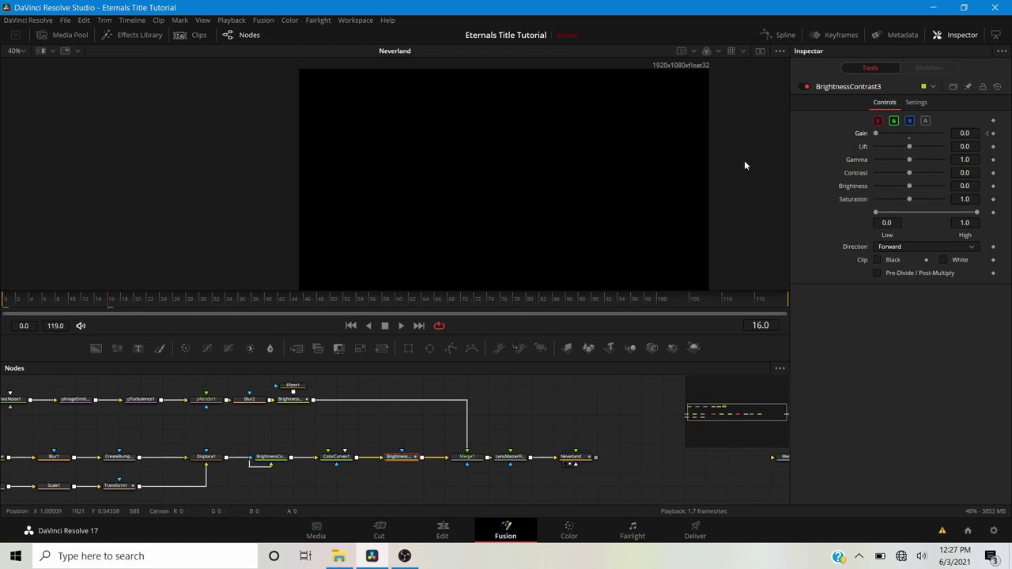
left_click(909, 136)
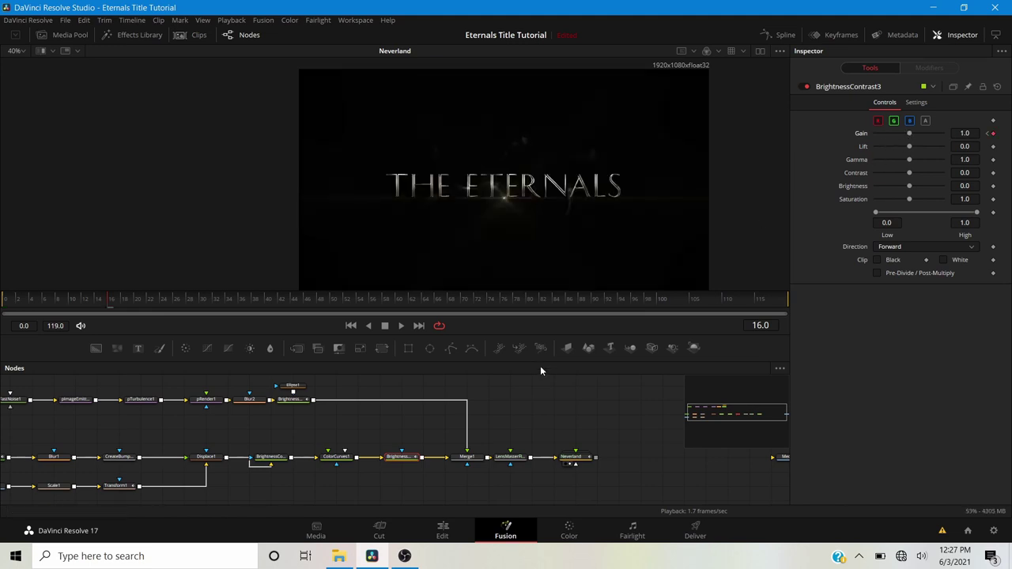
Play the composition from the first frame to check the title's fade-in and the flare's growth, and stop playback.
left_click(34, 302)
key("Home")
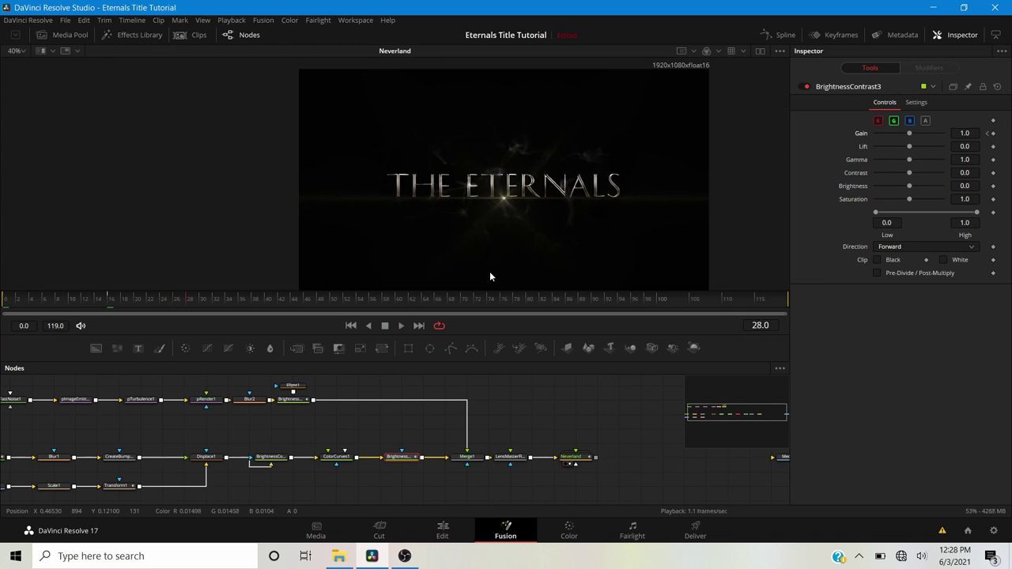
key("space")
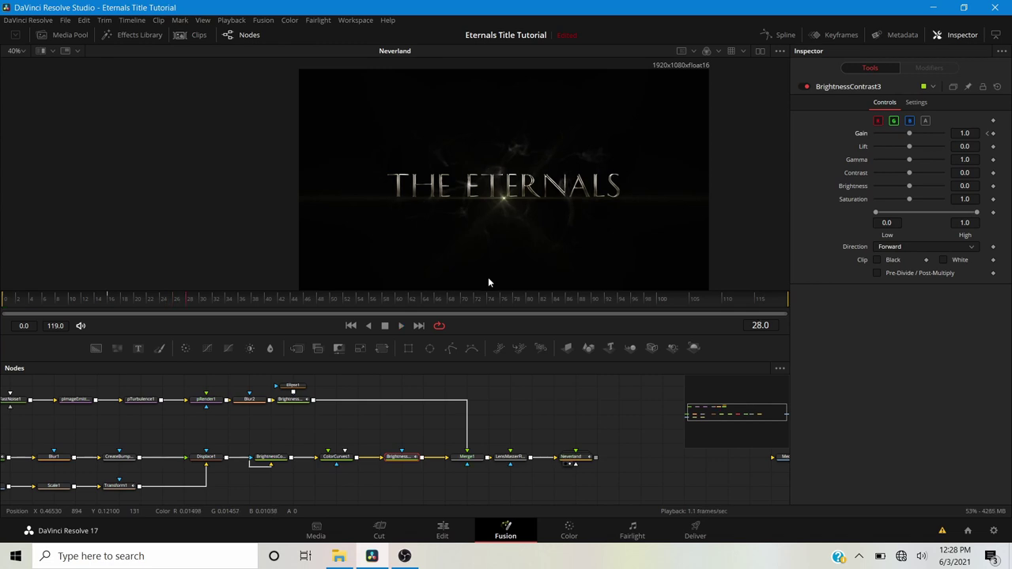
Keyframe BrightnessContrast3's Gain to hold 1.0 until frame 100 and fall to 0.0 at frame 119, fading out the title.
left_click(519, 461)
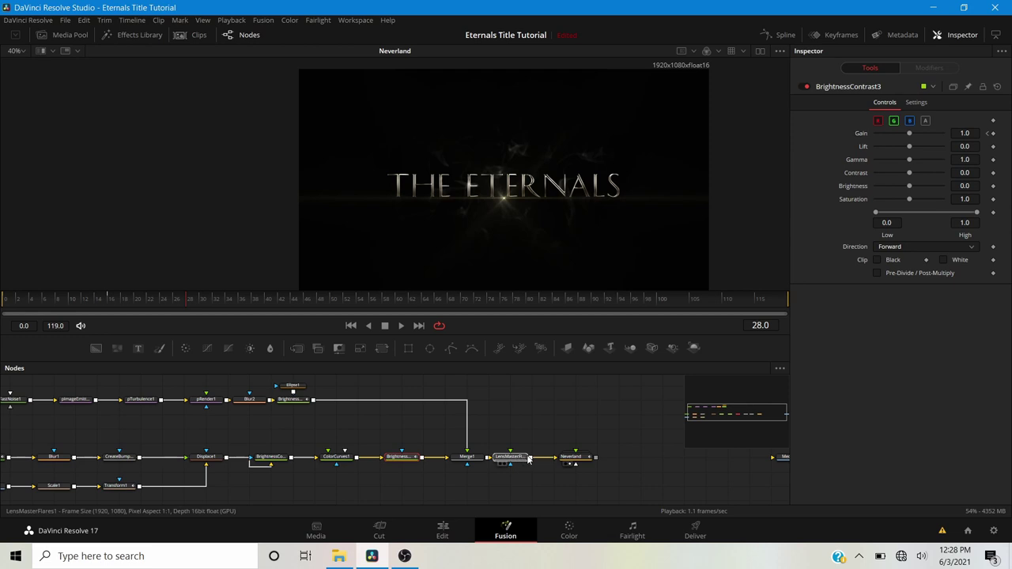
left_click(401, 464)
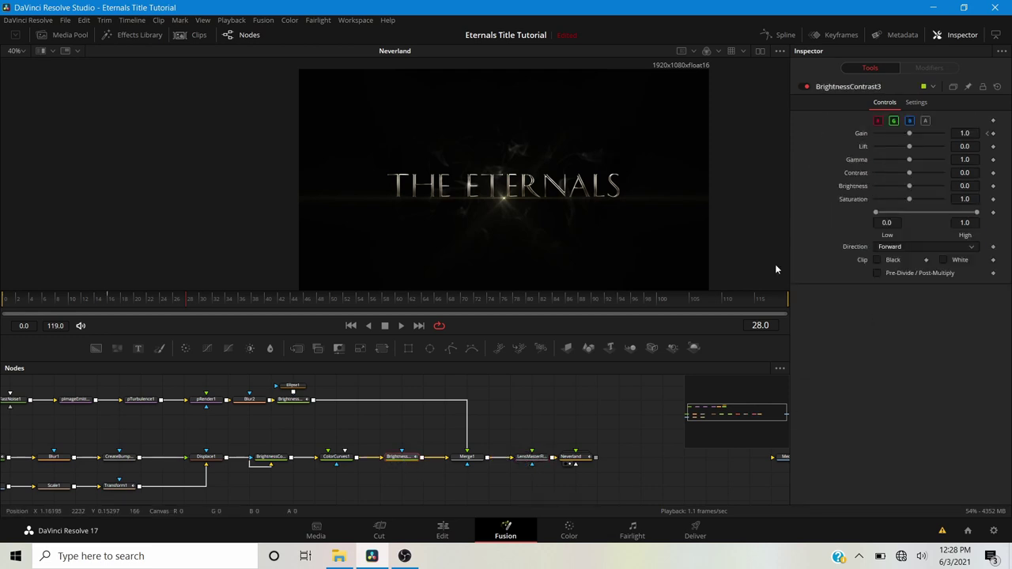
left_click(656, 298)
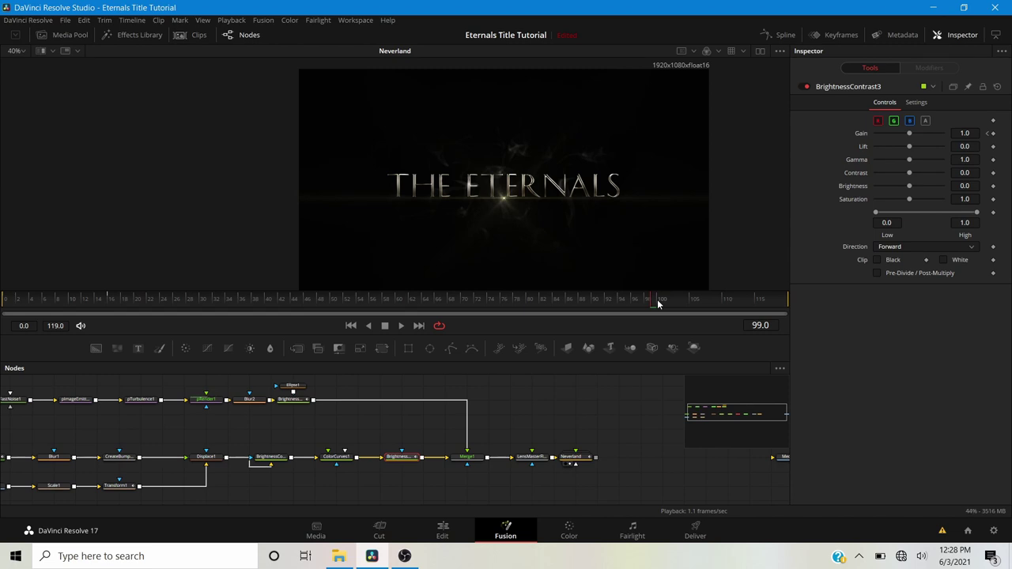
left_click(663, 304)
left_click(785, 298)
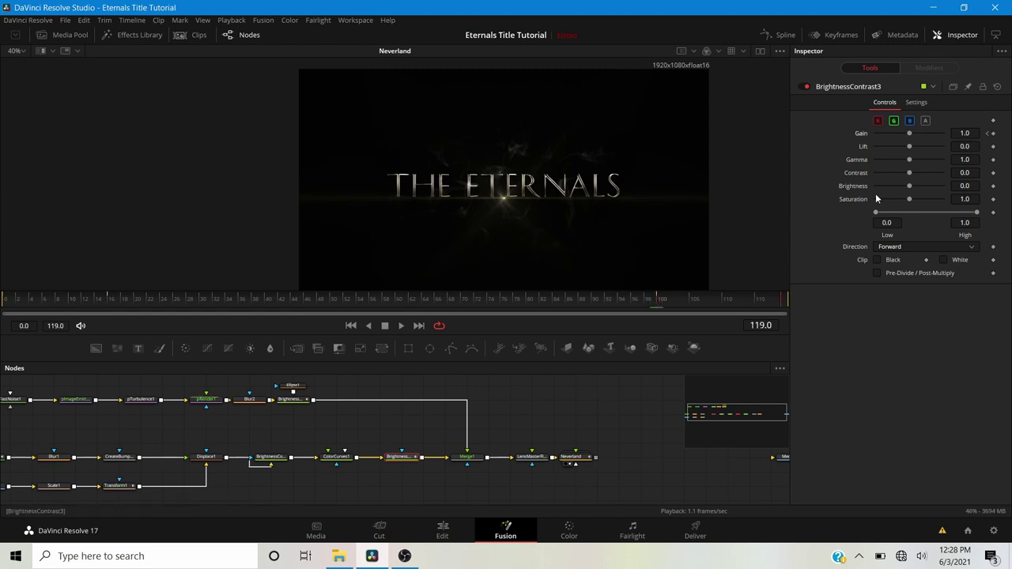
left_click_drag(910, 133, 836, 132)
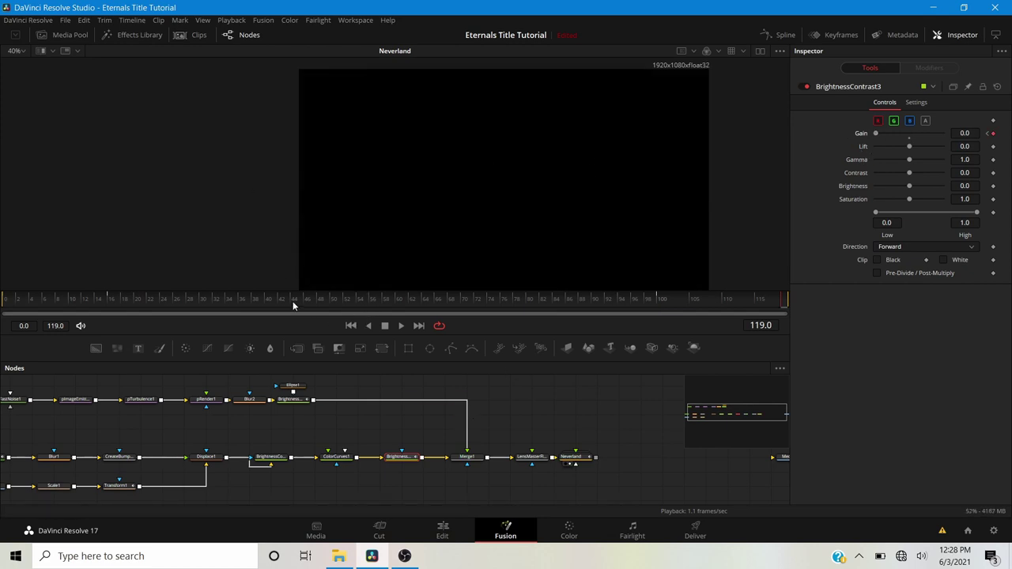
Play the composition from the first frame and around the ending to check the title's fade-in and fade-out.
key("Home")
key("space")
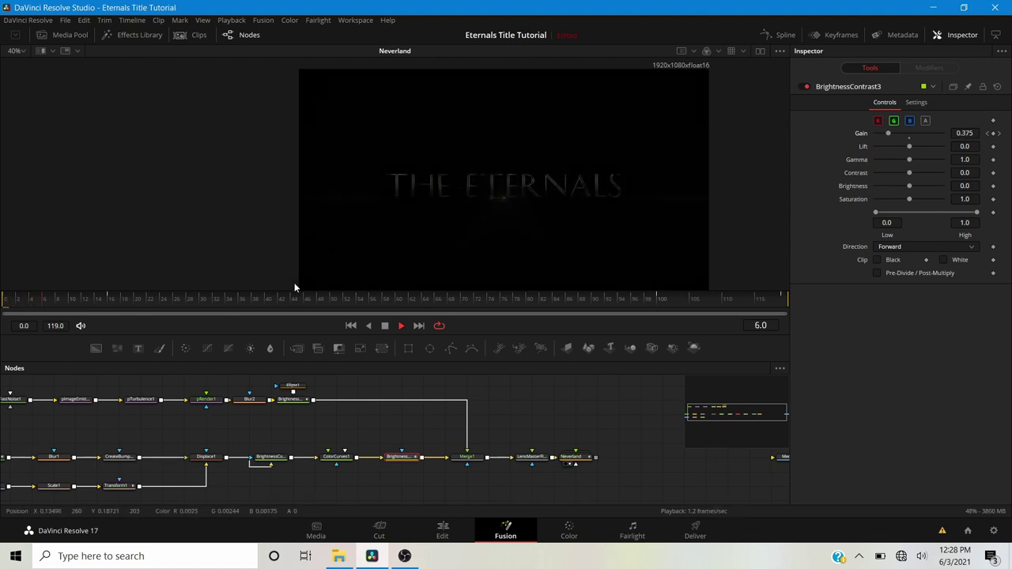
left_click(640, 301)
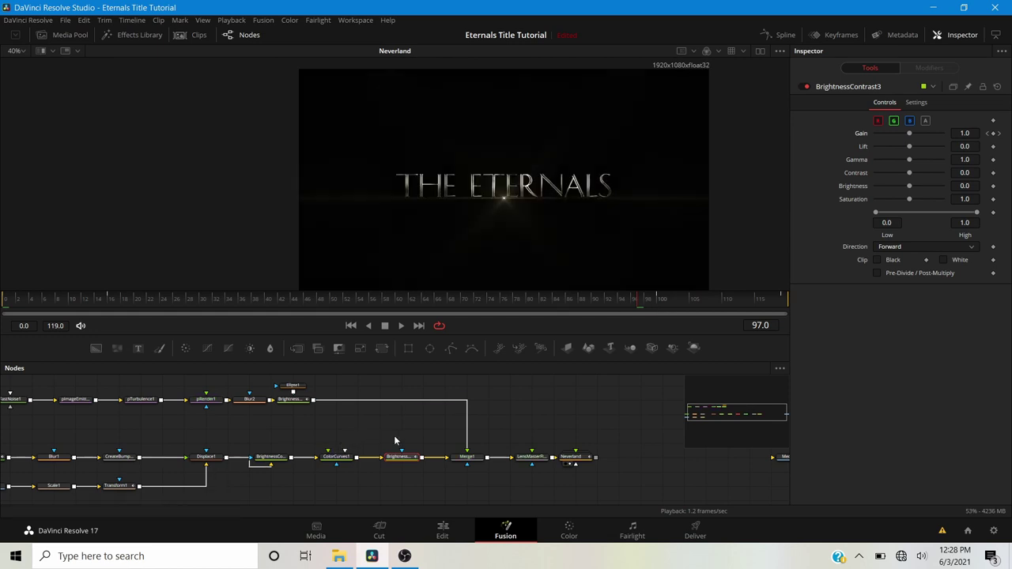
key("Right")
key("Right")
key("Right")
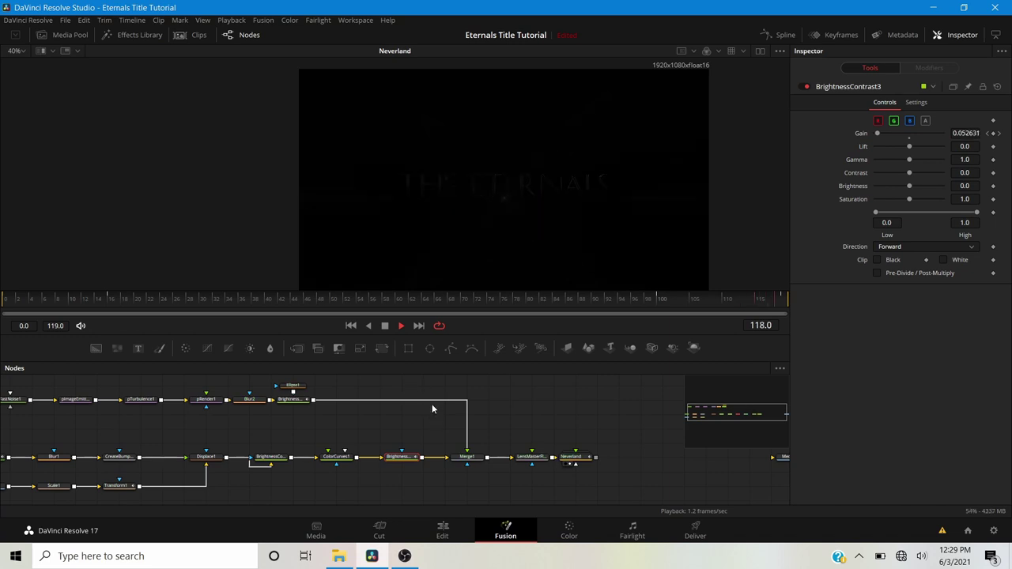
key("space")
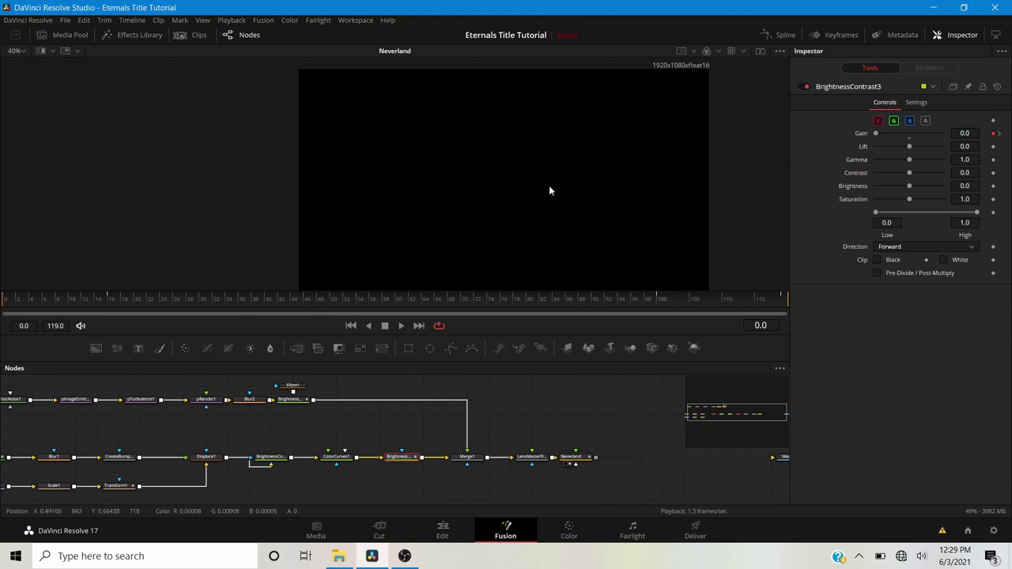
Smooth the fade-in and fade-out keyframes on BrightnessContrast3's Gain curve in the Spline editor, and close the editor.
left_click(779, 35)
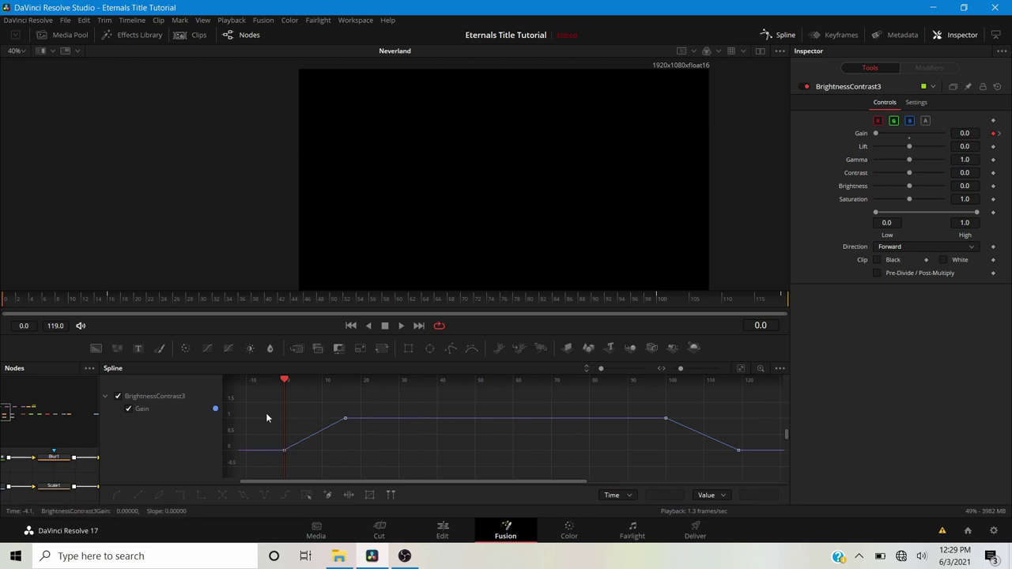
left_click_drag(320, 437, 375, 457)
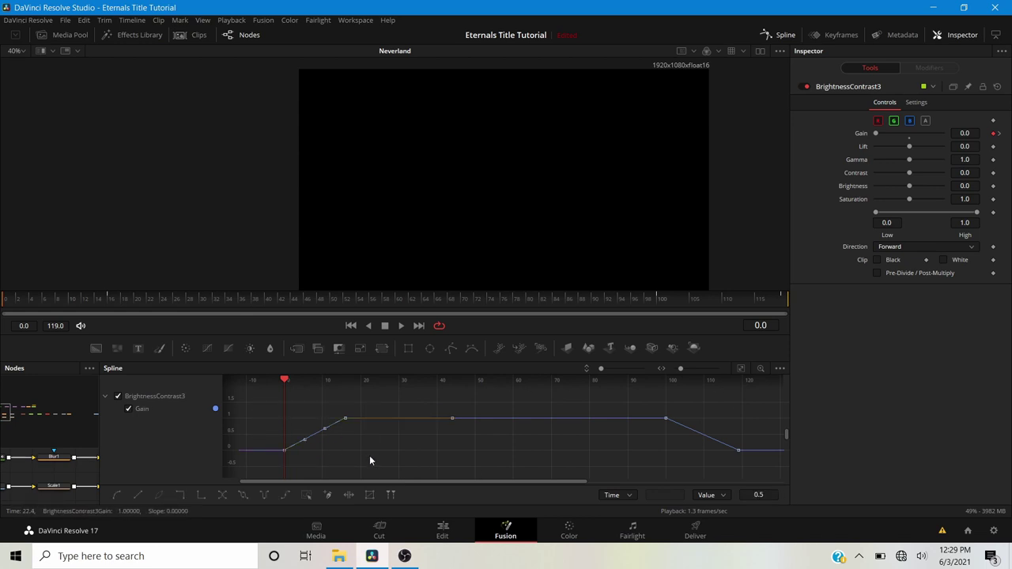
key("s")
left_click_drag(652, 407, 753, 465)
key("s")
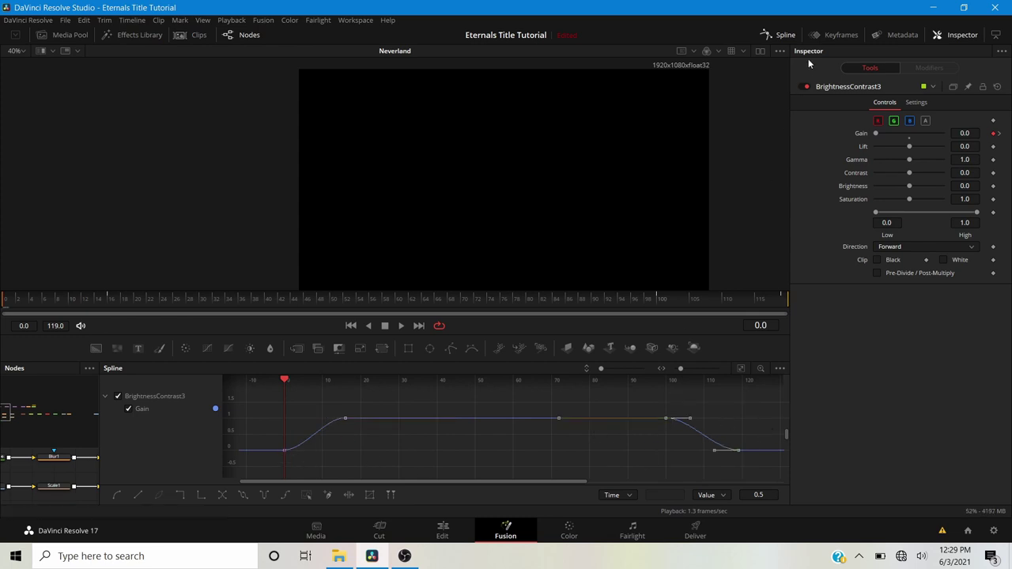
left_click(784, 36)
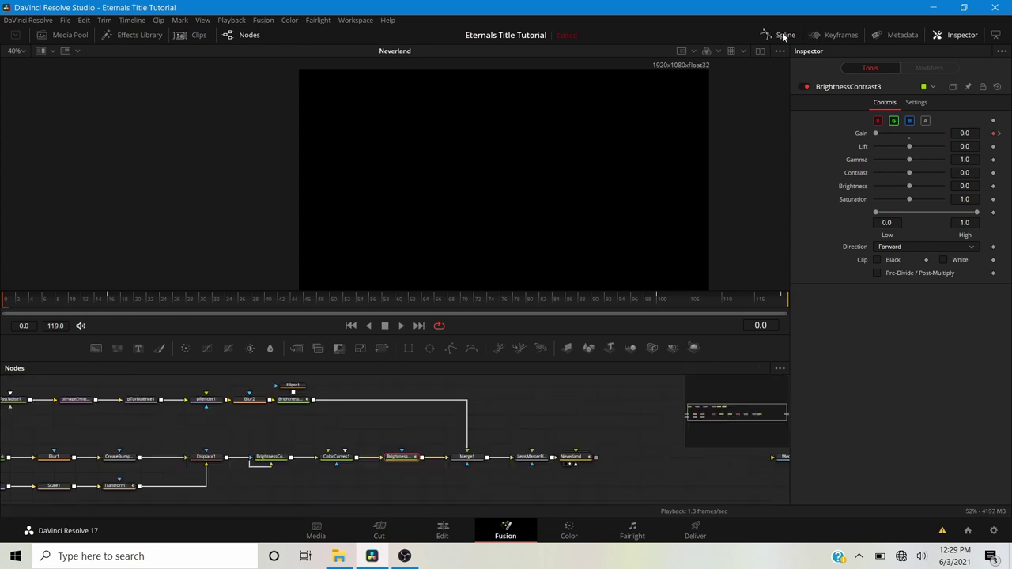
Delete the unused LensMasterFlares1 node and move Neverland closer to Merge1.
left_click(571, 459)
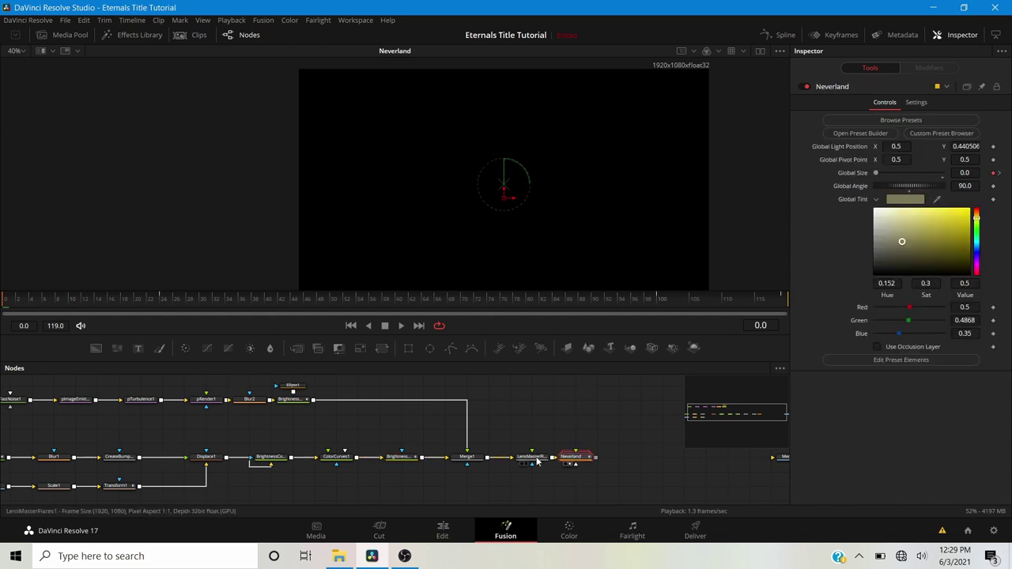
left_click(536, 459)
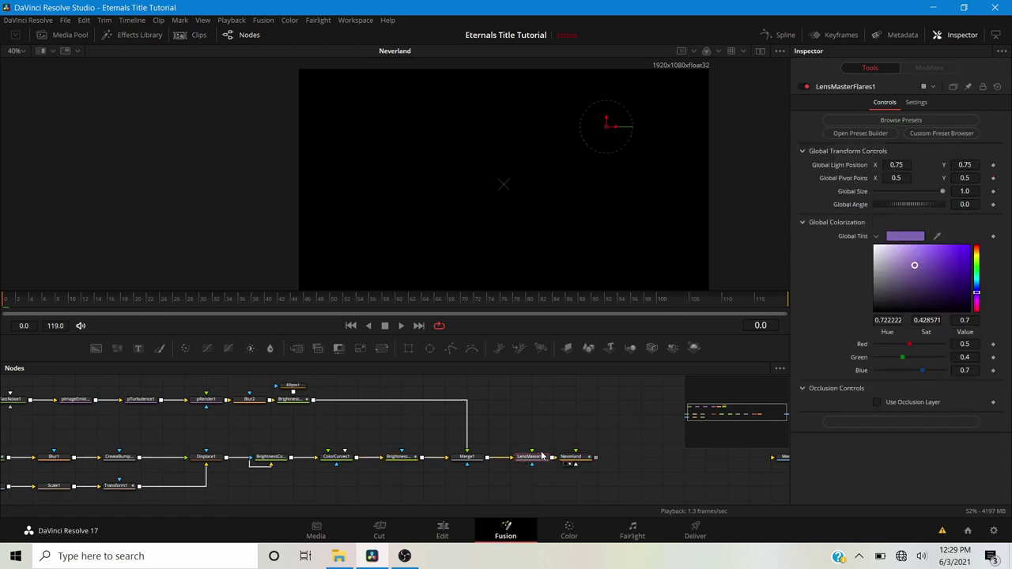
key("Delete")
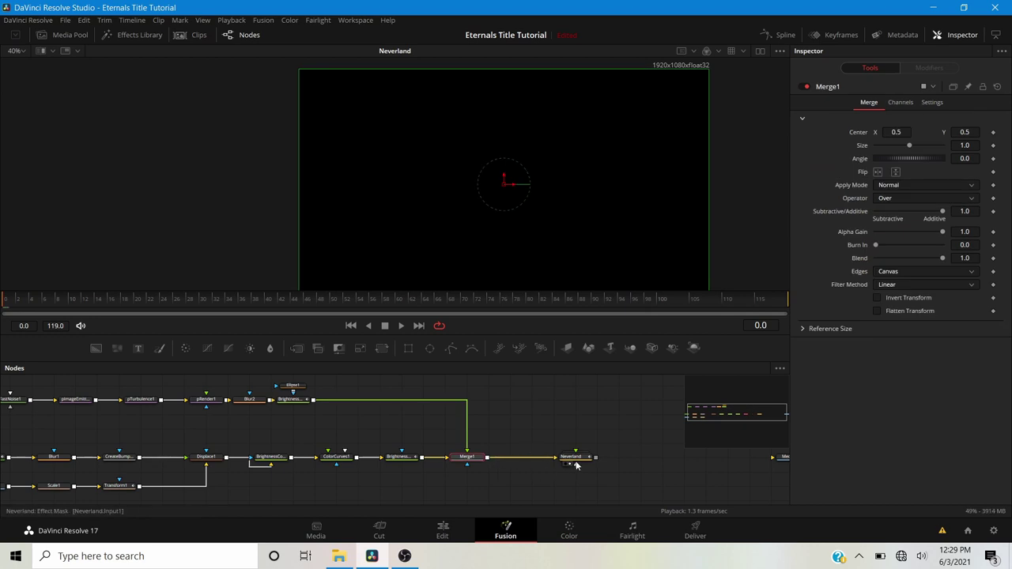
left_click_drag(580, 462, 552, 462)
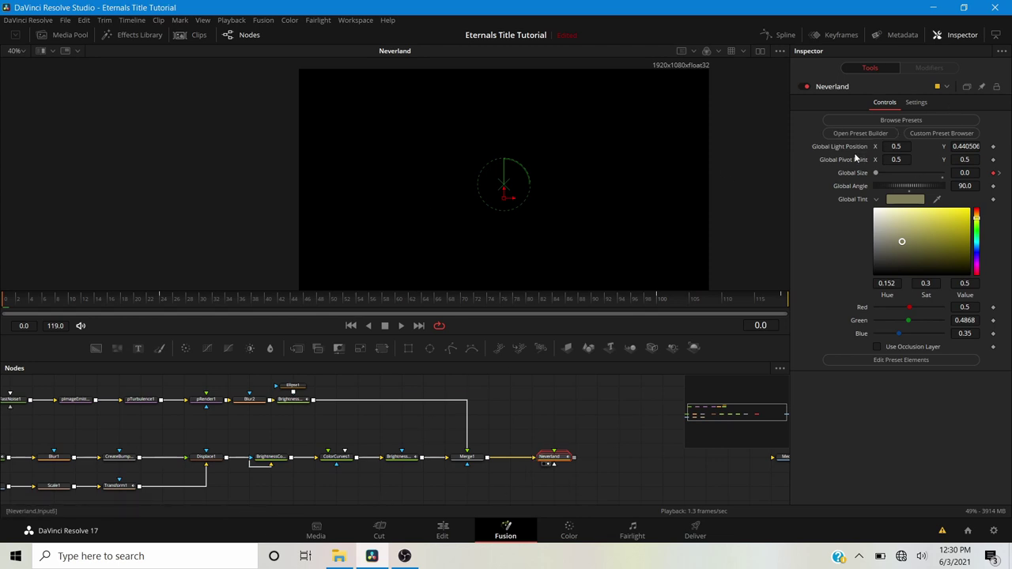
right_click(560, 461)
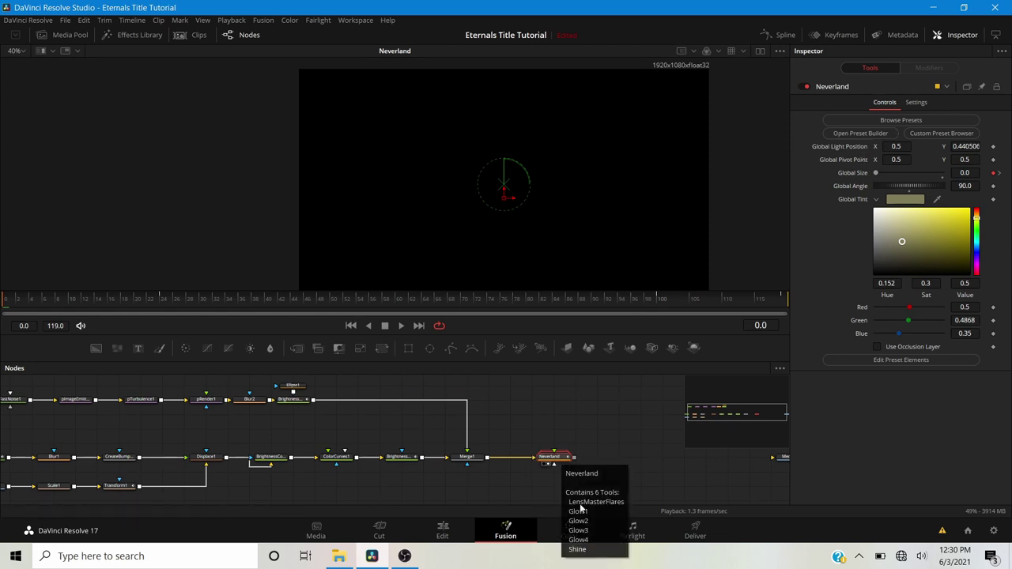
left_click(579, 510)
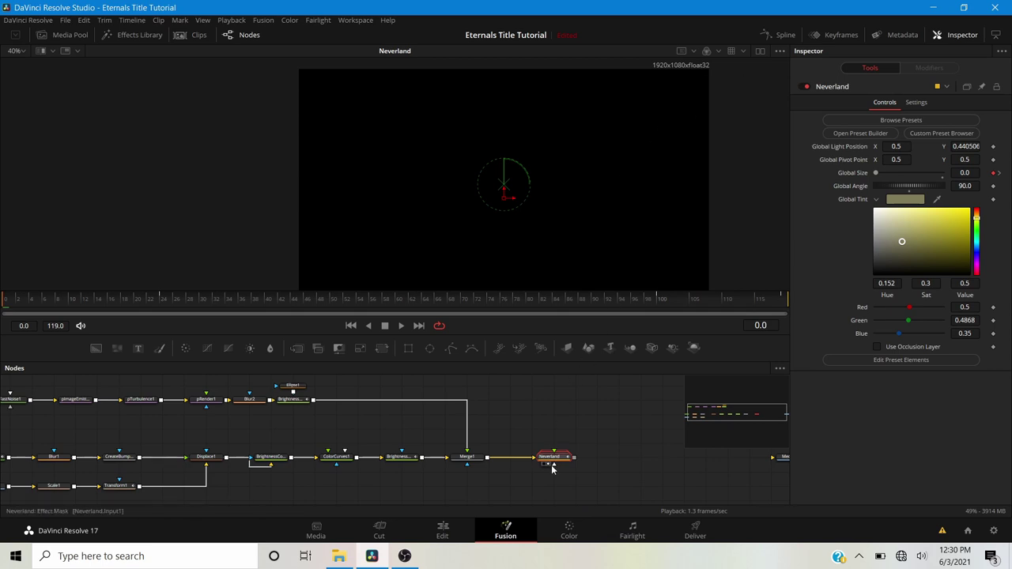
Smooth the growth and shrink keyframes on Neverland's Global Size curve in the Spline editor, and close the editor.
left_click(784, 35)
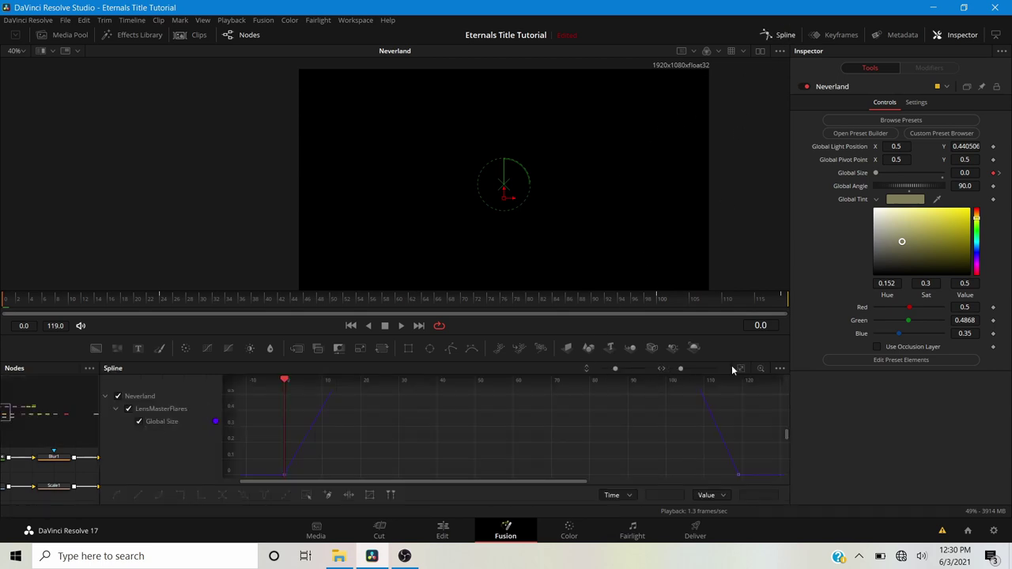
left_click(741, 370)
left_click_drag(258, 403, 311, 427)
left_click_drag(252, 392, 441, 491)
key("s")
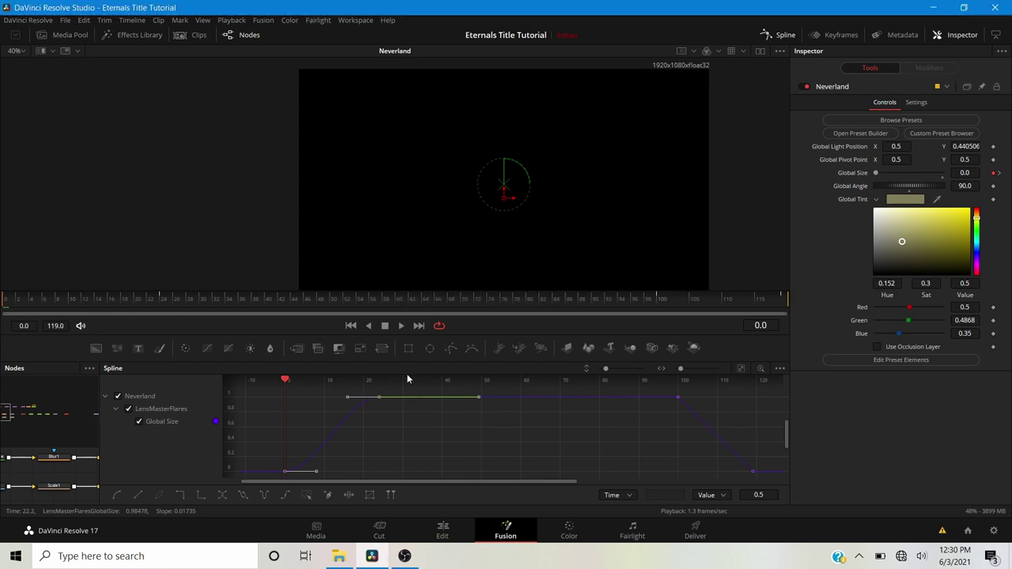
left_click(497, 381)
left_click_drag(666, 389, 761, 498)
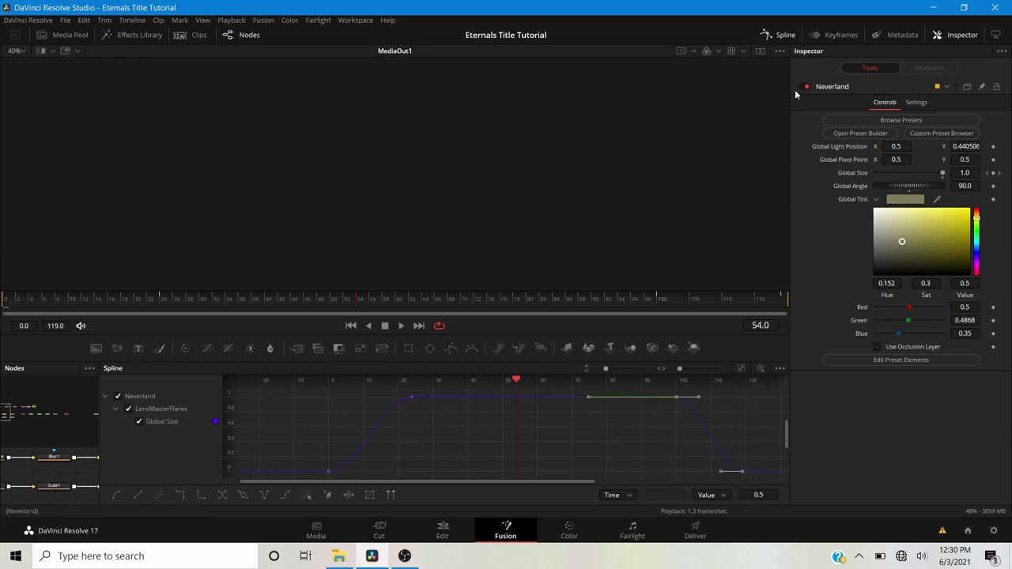
left_click(785, 36)
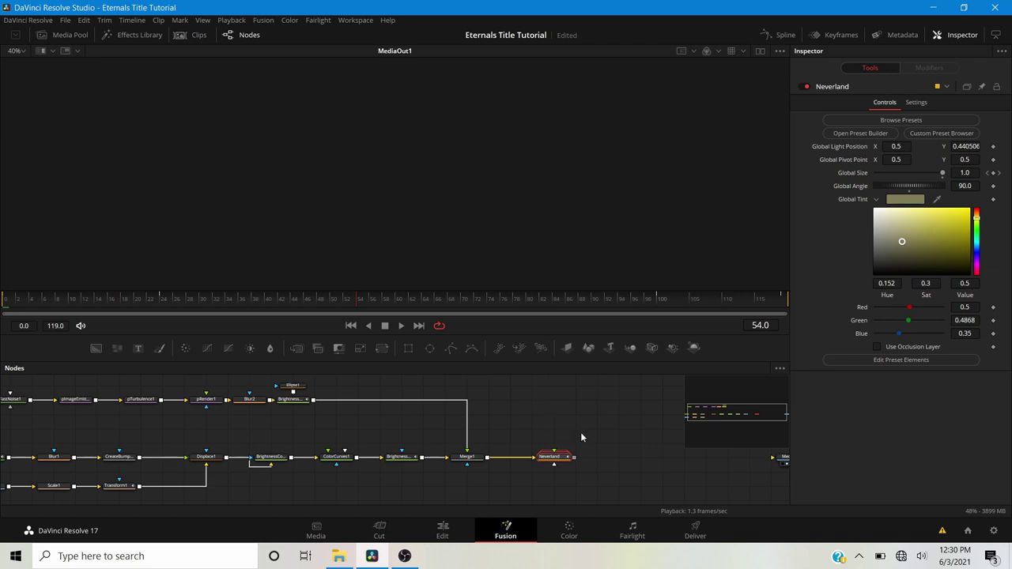
Examine the complete node tree, from the smoke and title branches through Merge1 to the Neverland flare.
scroll(582, 434, "down", 5)
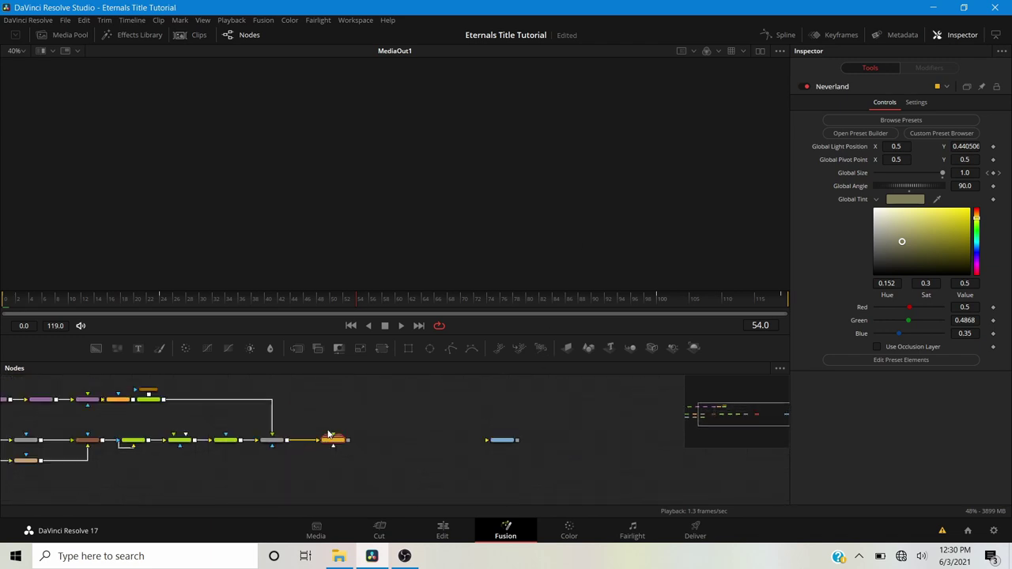
scroll(583, 413, "down", 3)
scroll(388, 456, "down", 3)
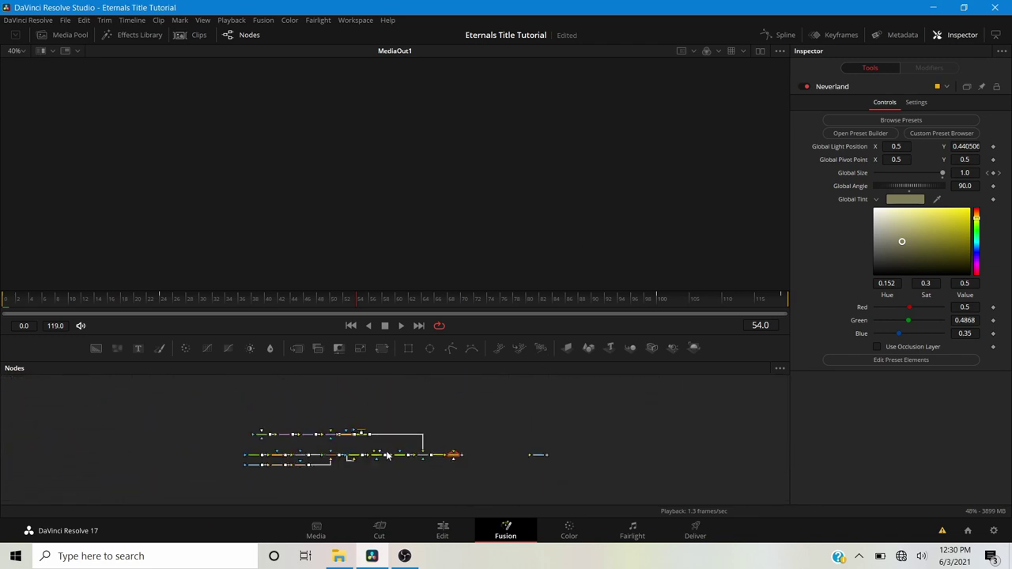
scroll(388, 456, "up", 3)
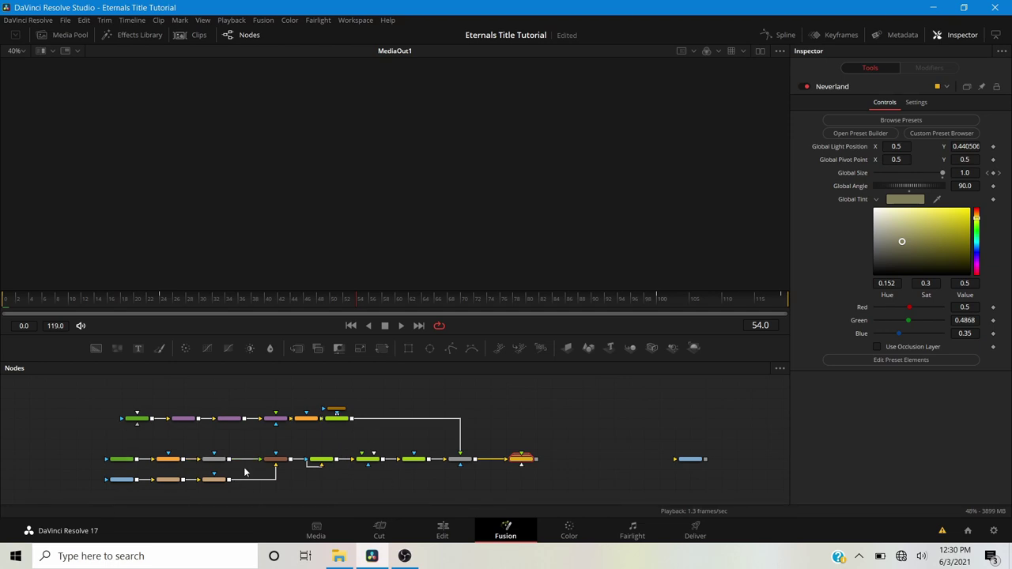
scroll(308, 463, "up", 5)
scroll(310, 463, "down", 5)
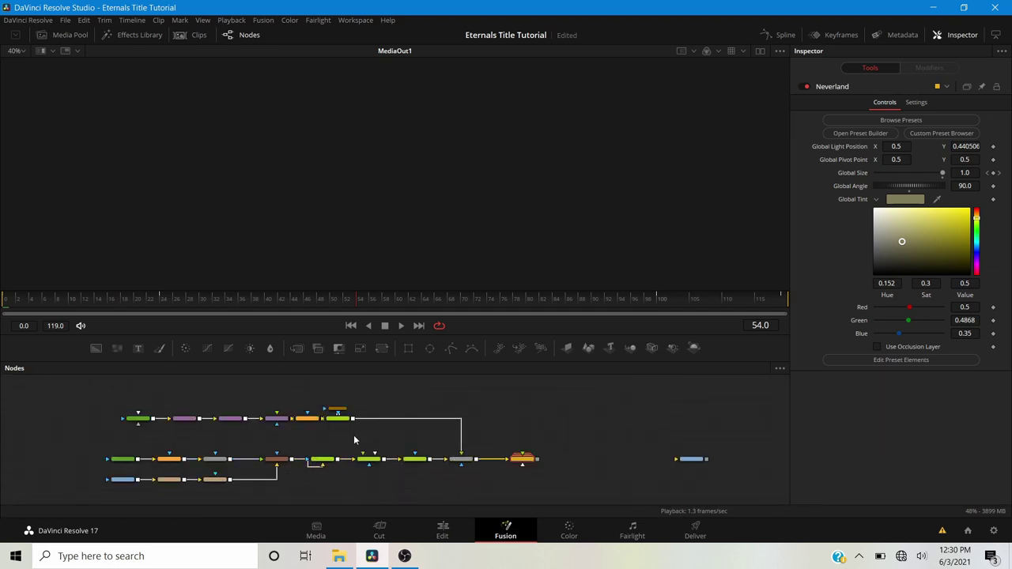
scroll(226, 427, "right", 3)
scroll(87, 487, "left", 2)
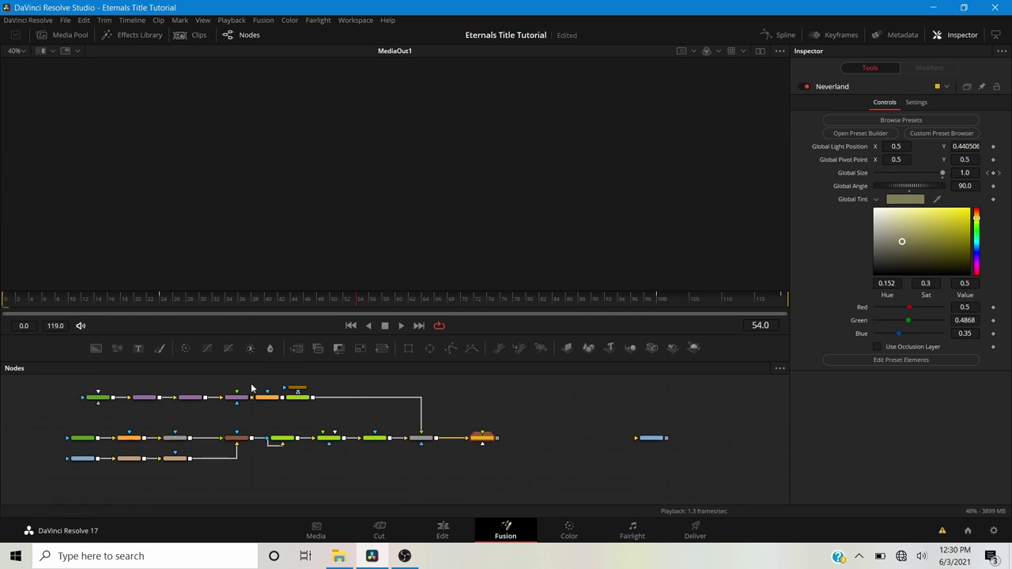
Place MediaOut1 beside Neverland and connect Neverland's output to it.
scroll(501, 440, "up", 5)
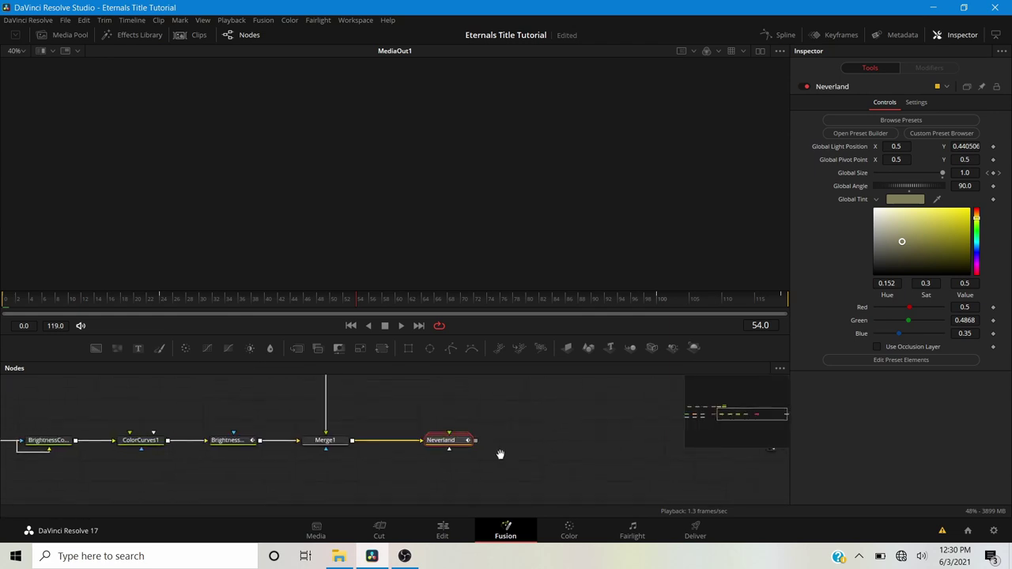
left_click_drag(499, 453, 338, 470)
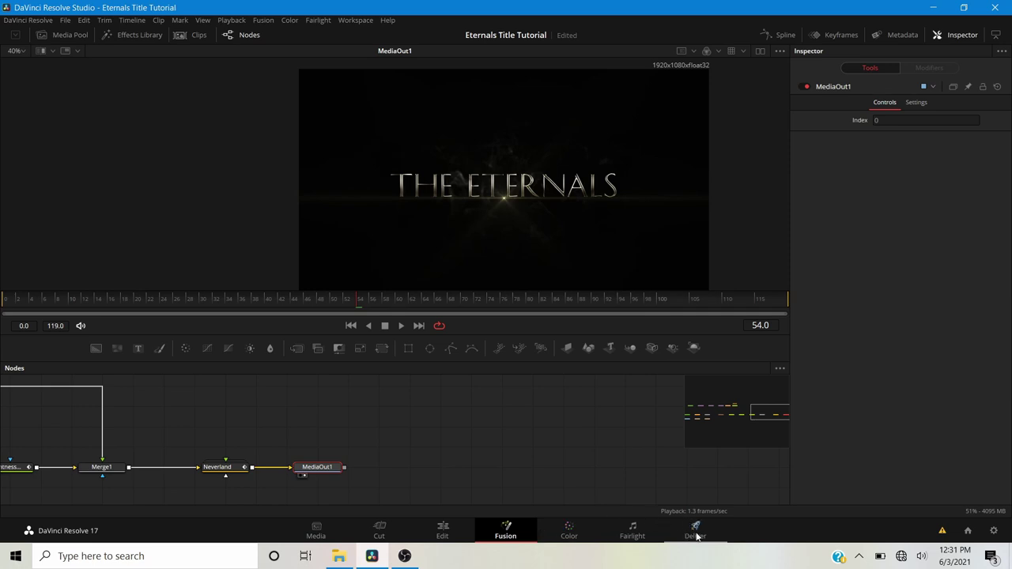
Examine the finished title enlarged in the Edit page viewer with the media pool hidden, and return to the Fusion page.
left_click(447, 535)
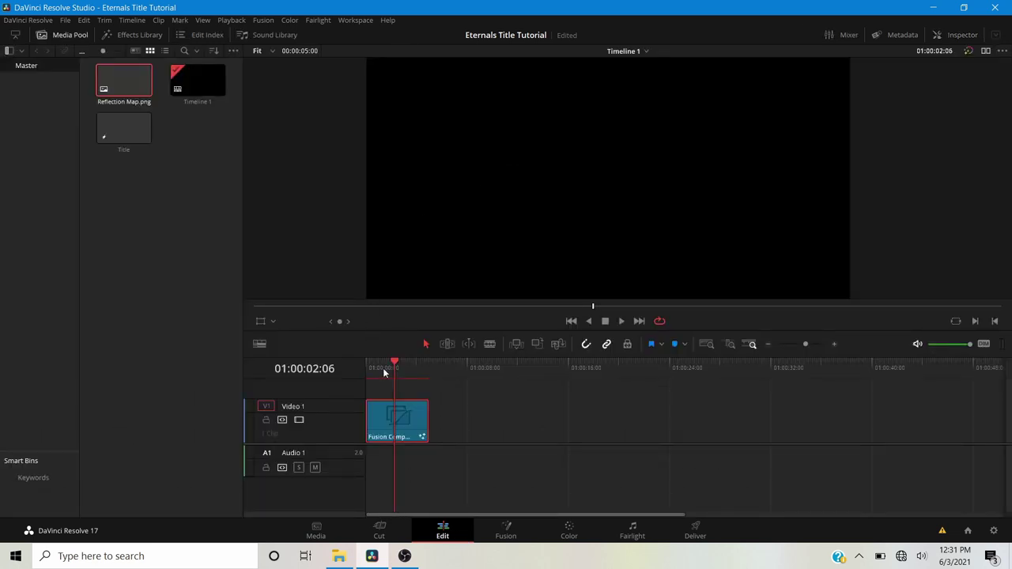
left_click(65, 33)
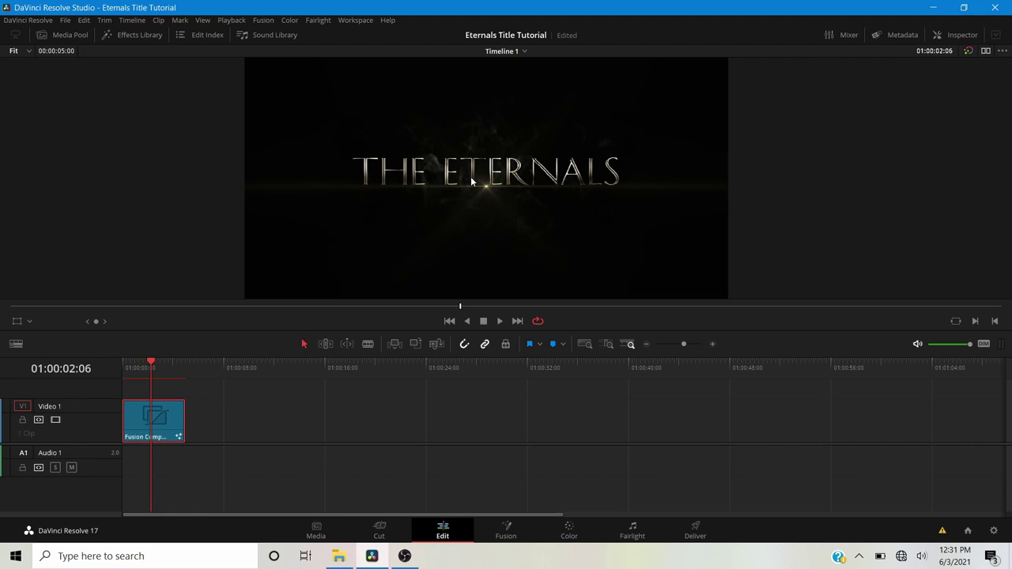
scroll(465, 173, "up", 5)
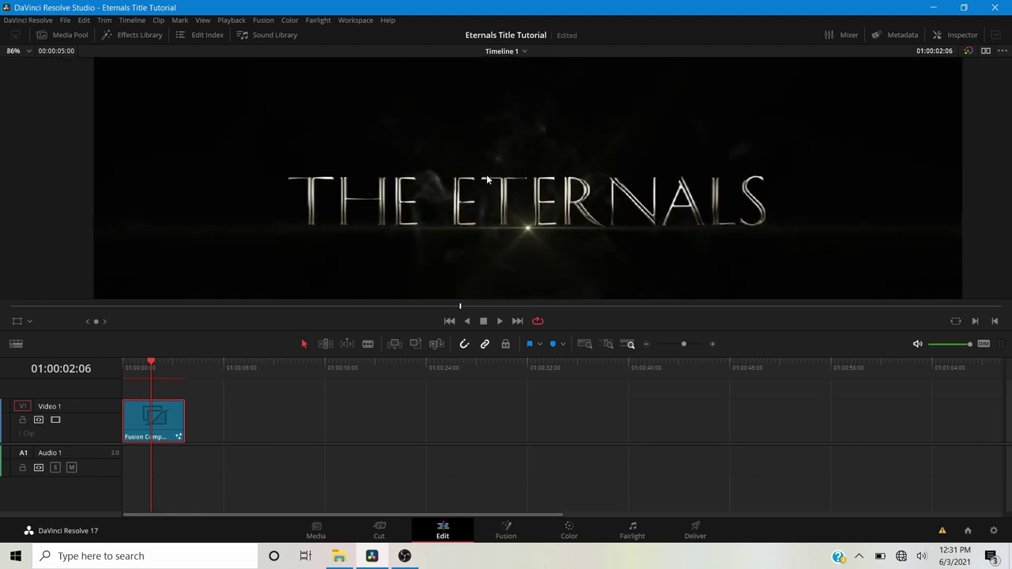
scroll(488, 180, "up", 3)
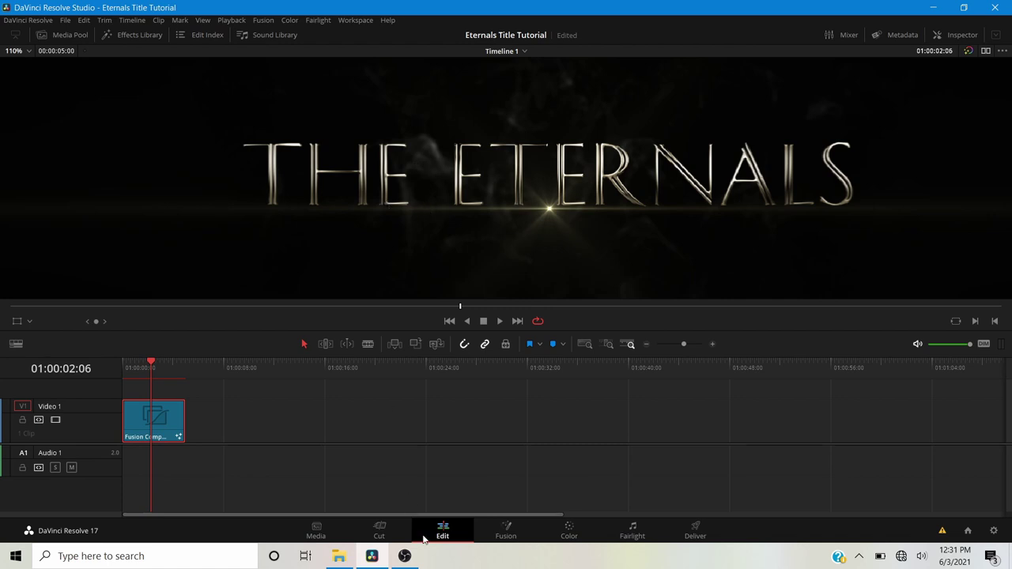
left_click(495, 538)
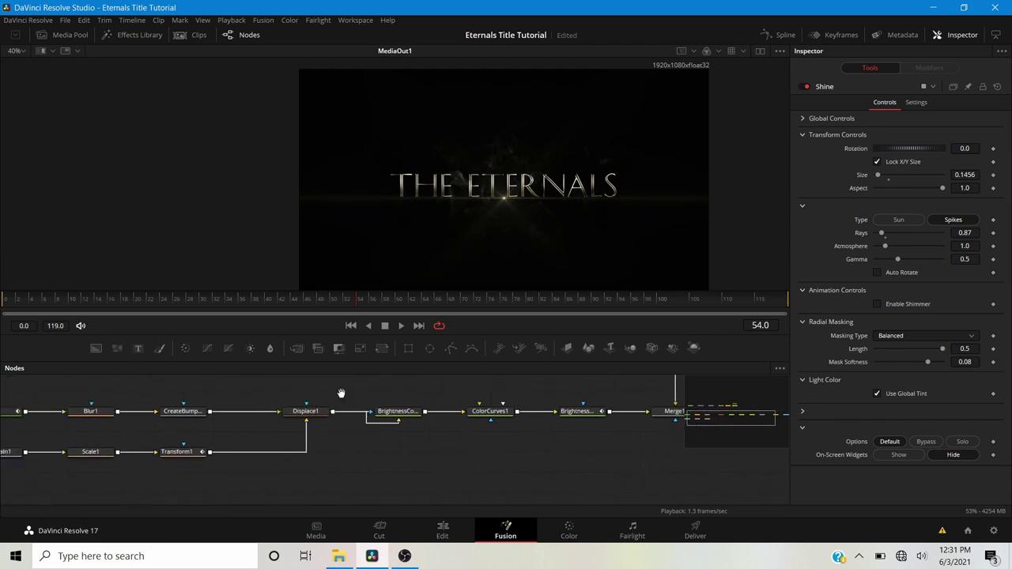
Set the Blur Size of Blur2 in the smoke branch to 5.0 and check the smoke behind the title up close.
left_click_drag(340, 395, 199, 457)
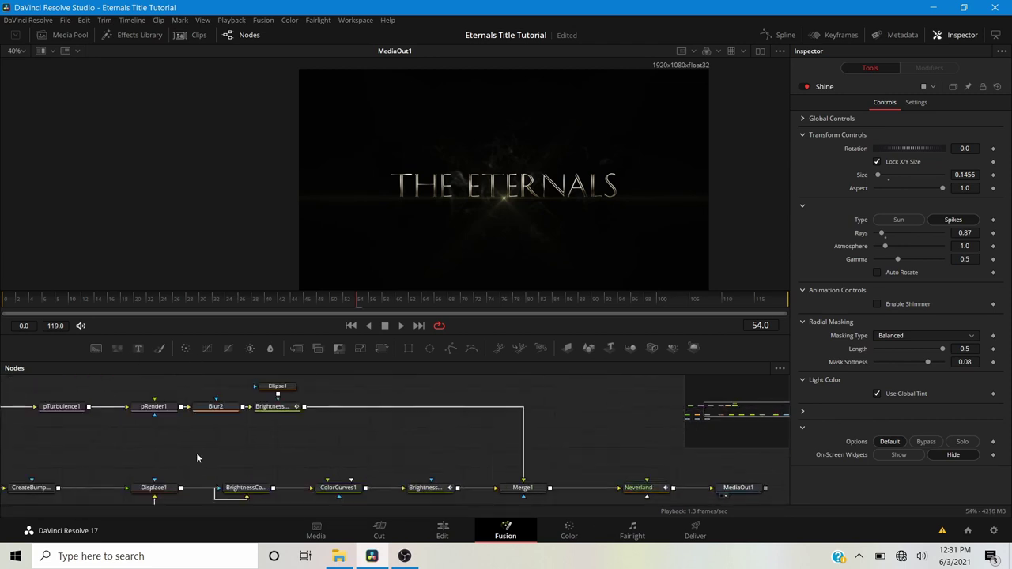
left_click(225, 408)
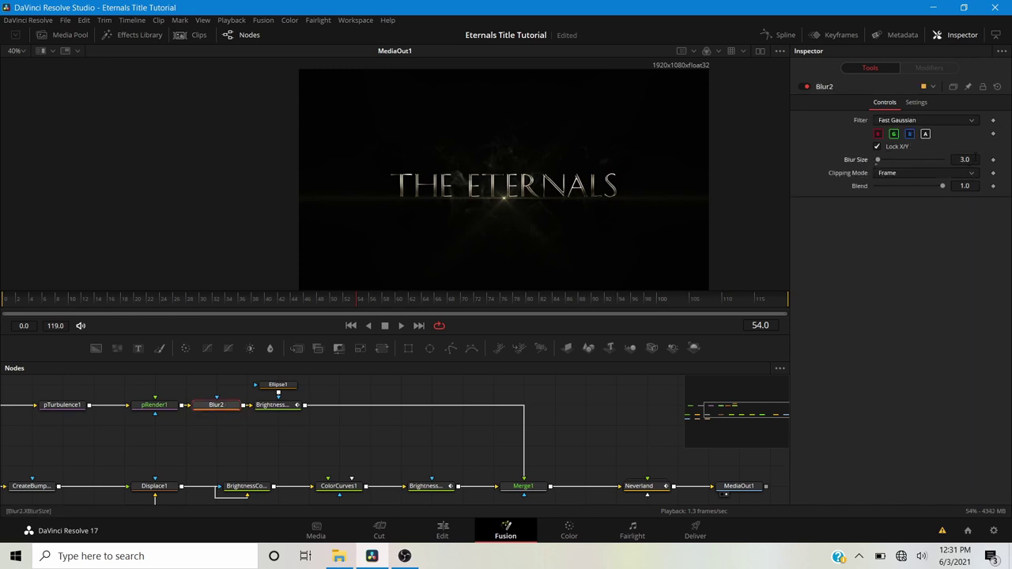
left_click(966, 159)
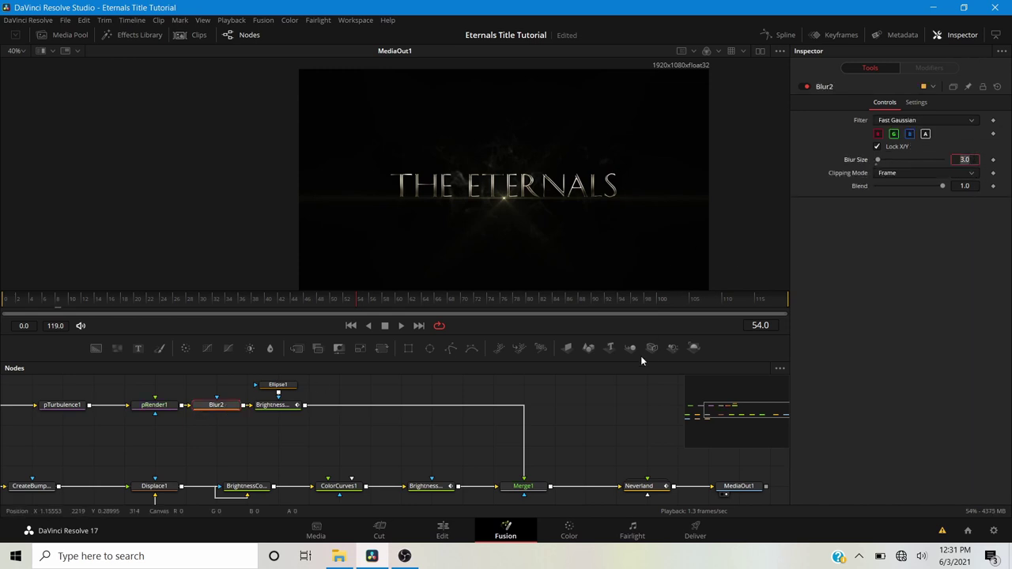
type("5")
key("Return")
scroll(460, 182, "up", 4)
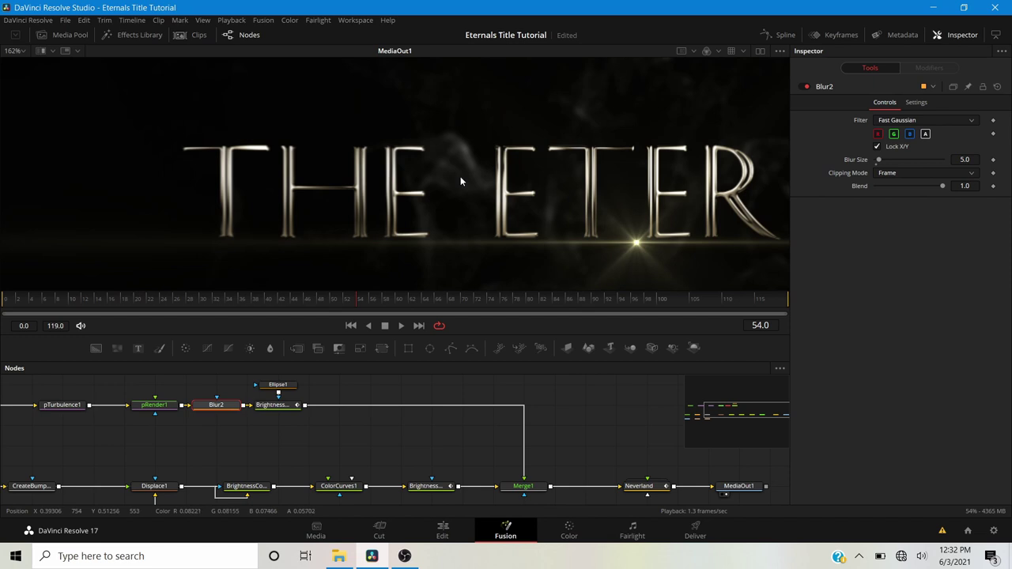
scroll(460, 182, "down", 5)
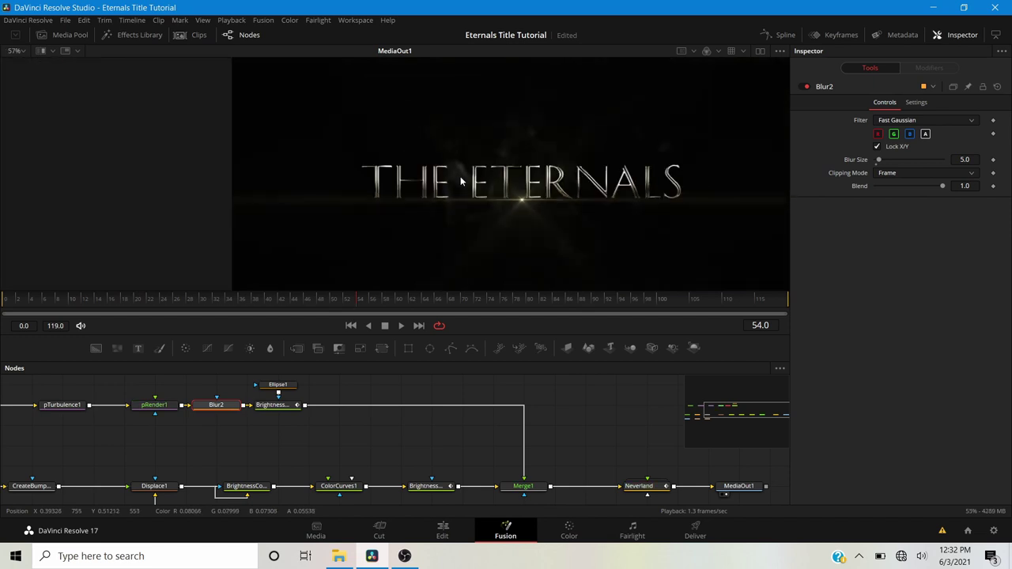
scroll(469, 227, "down", 3)
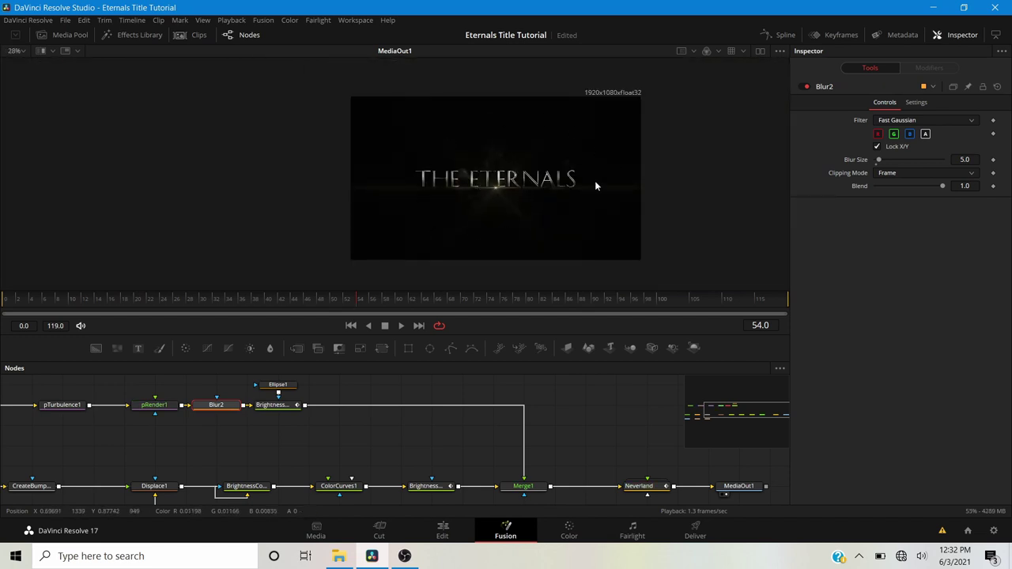
left_click_drag(615, 427, 369, 419)
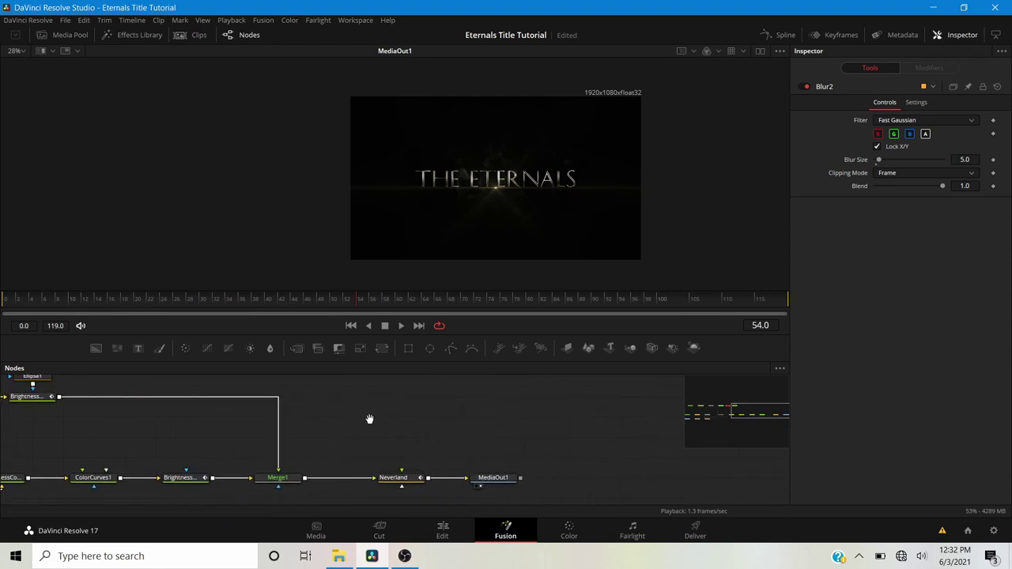
left_click_drag(462, 434, 462, 417)
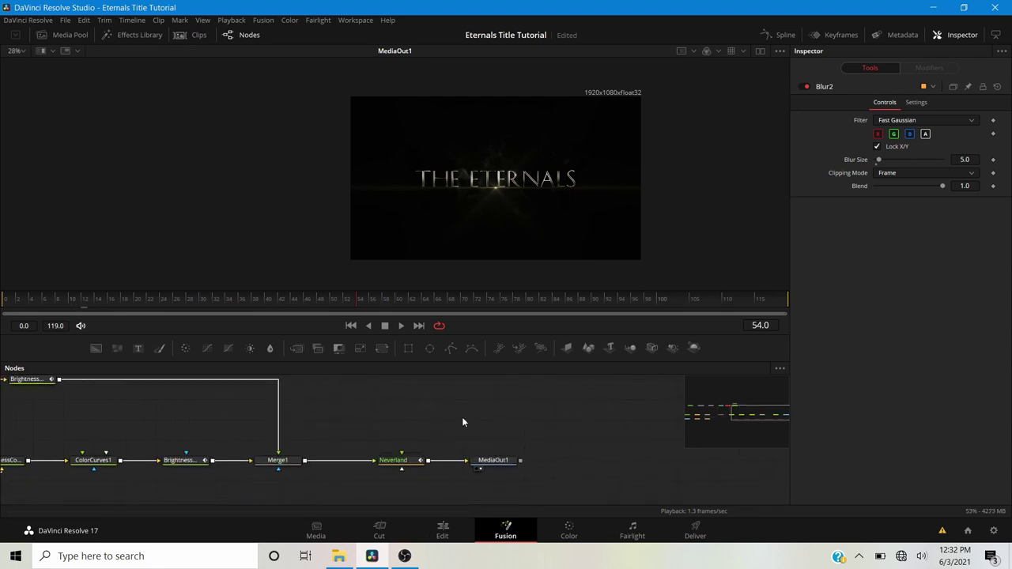